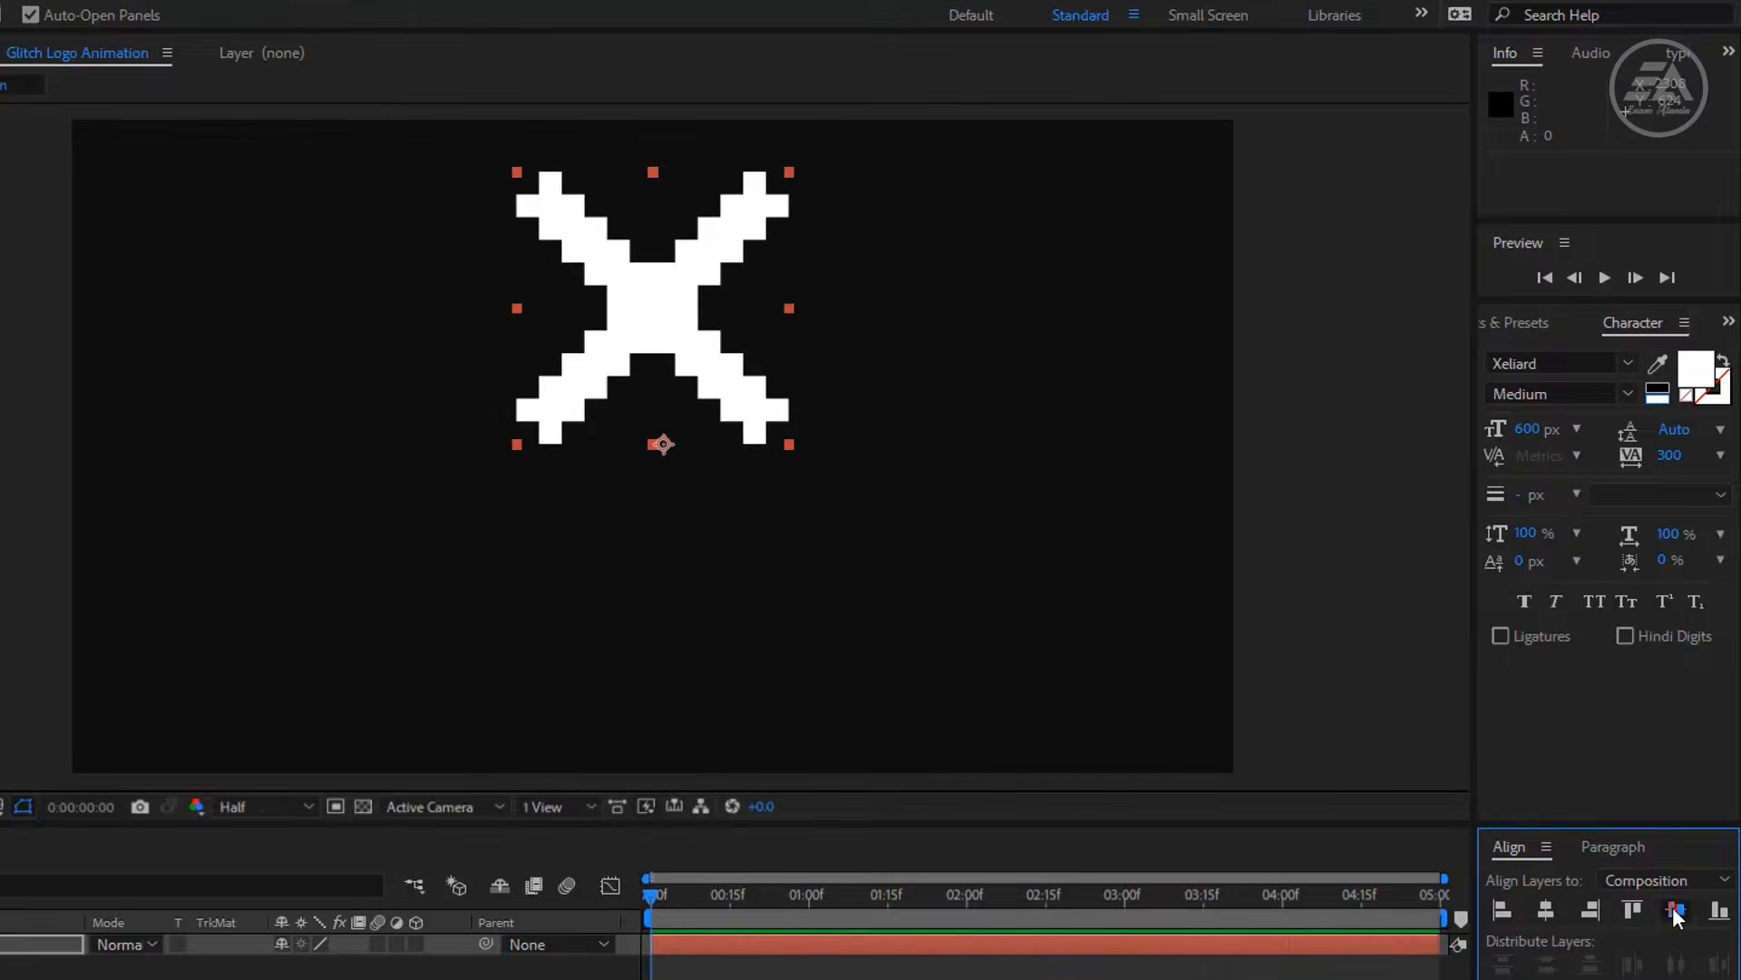
Center the X text vertically in the composition and move its anchor point to the middle of the letter.
left_click(1675, 907)
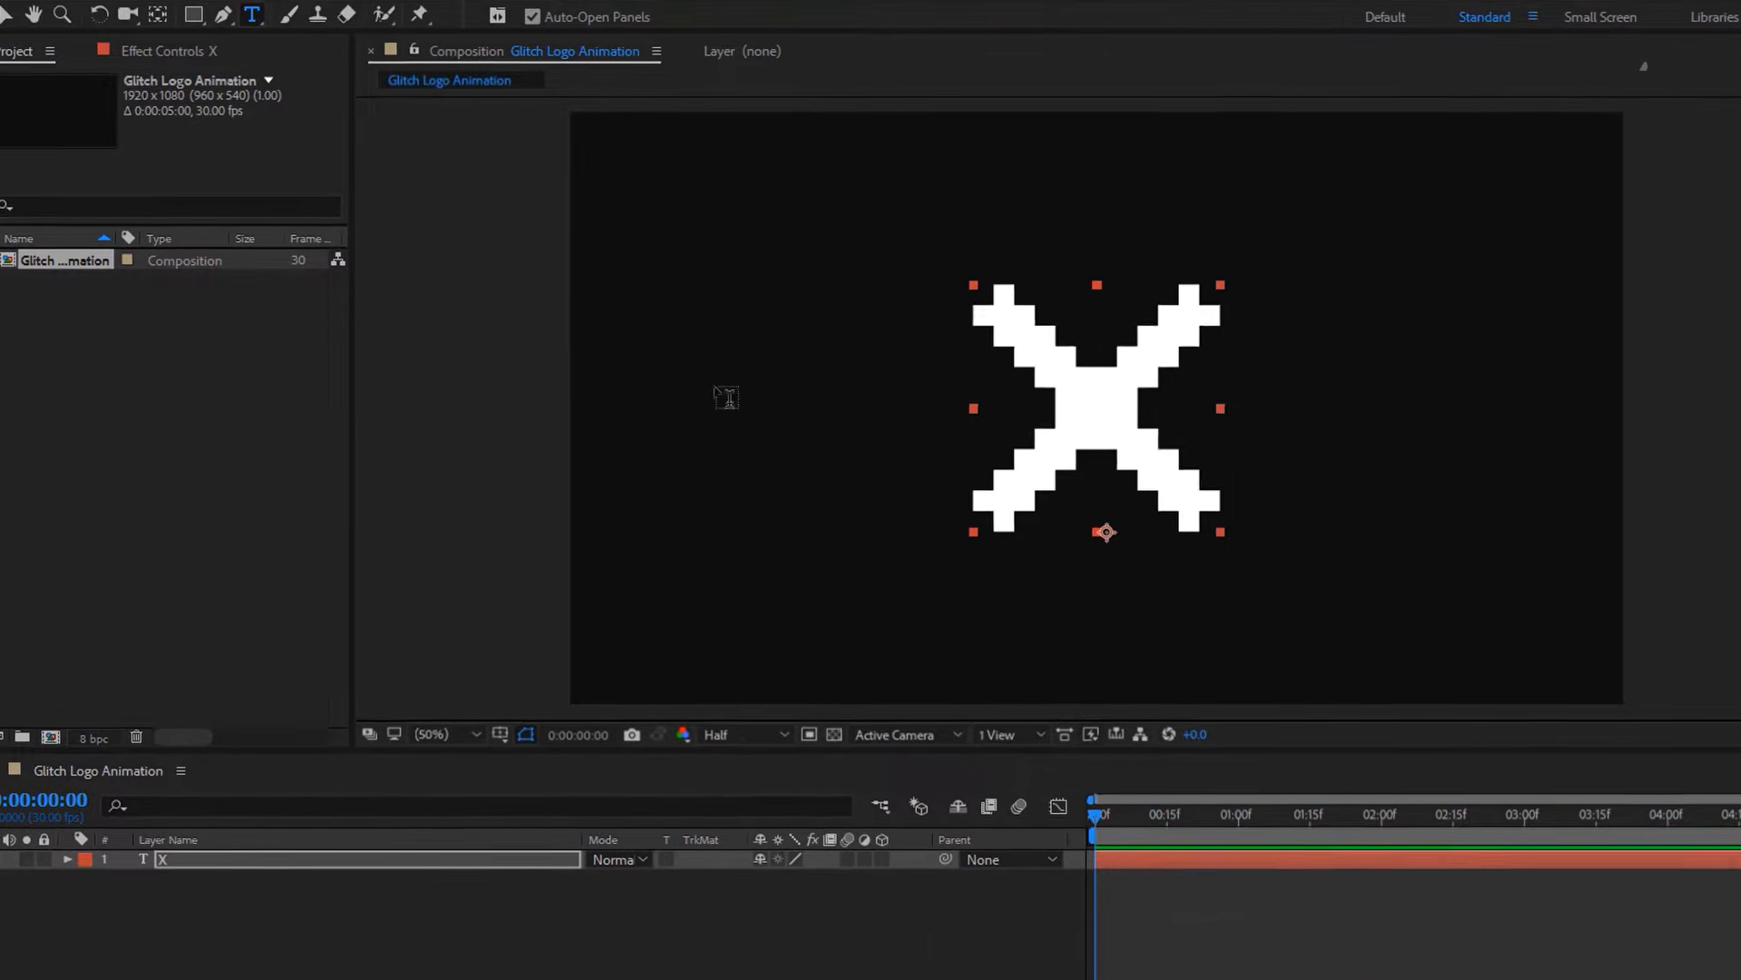
left_click(182, 16)
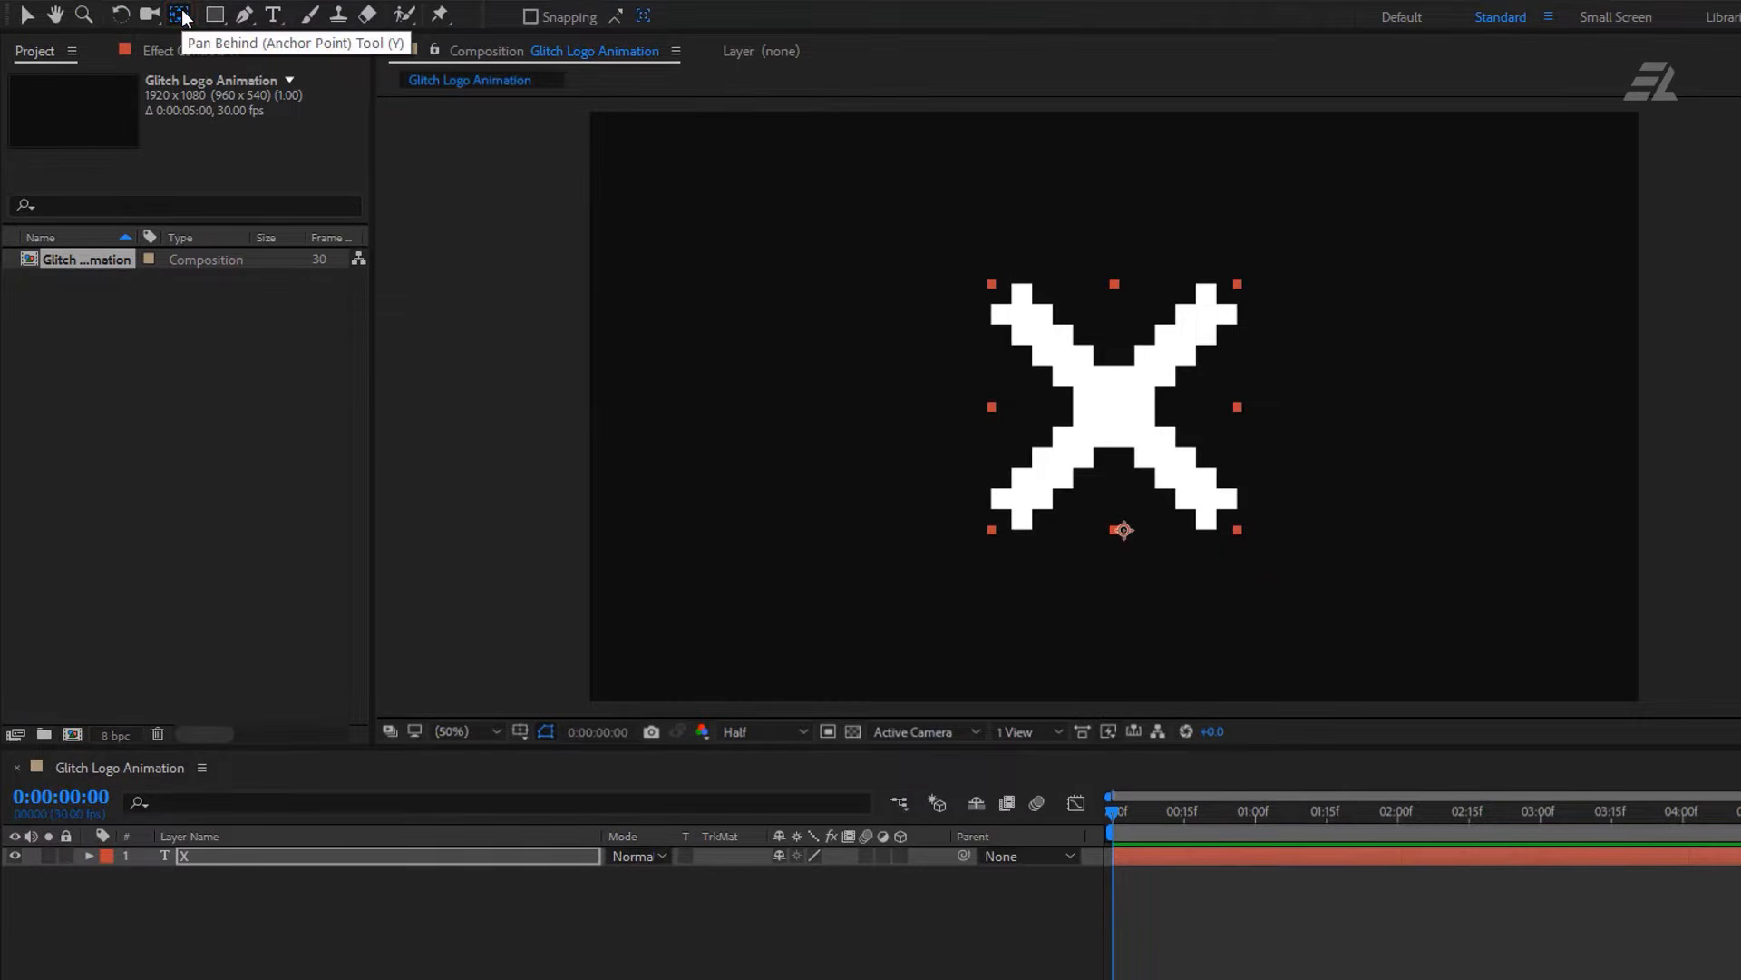
key("ctrl")
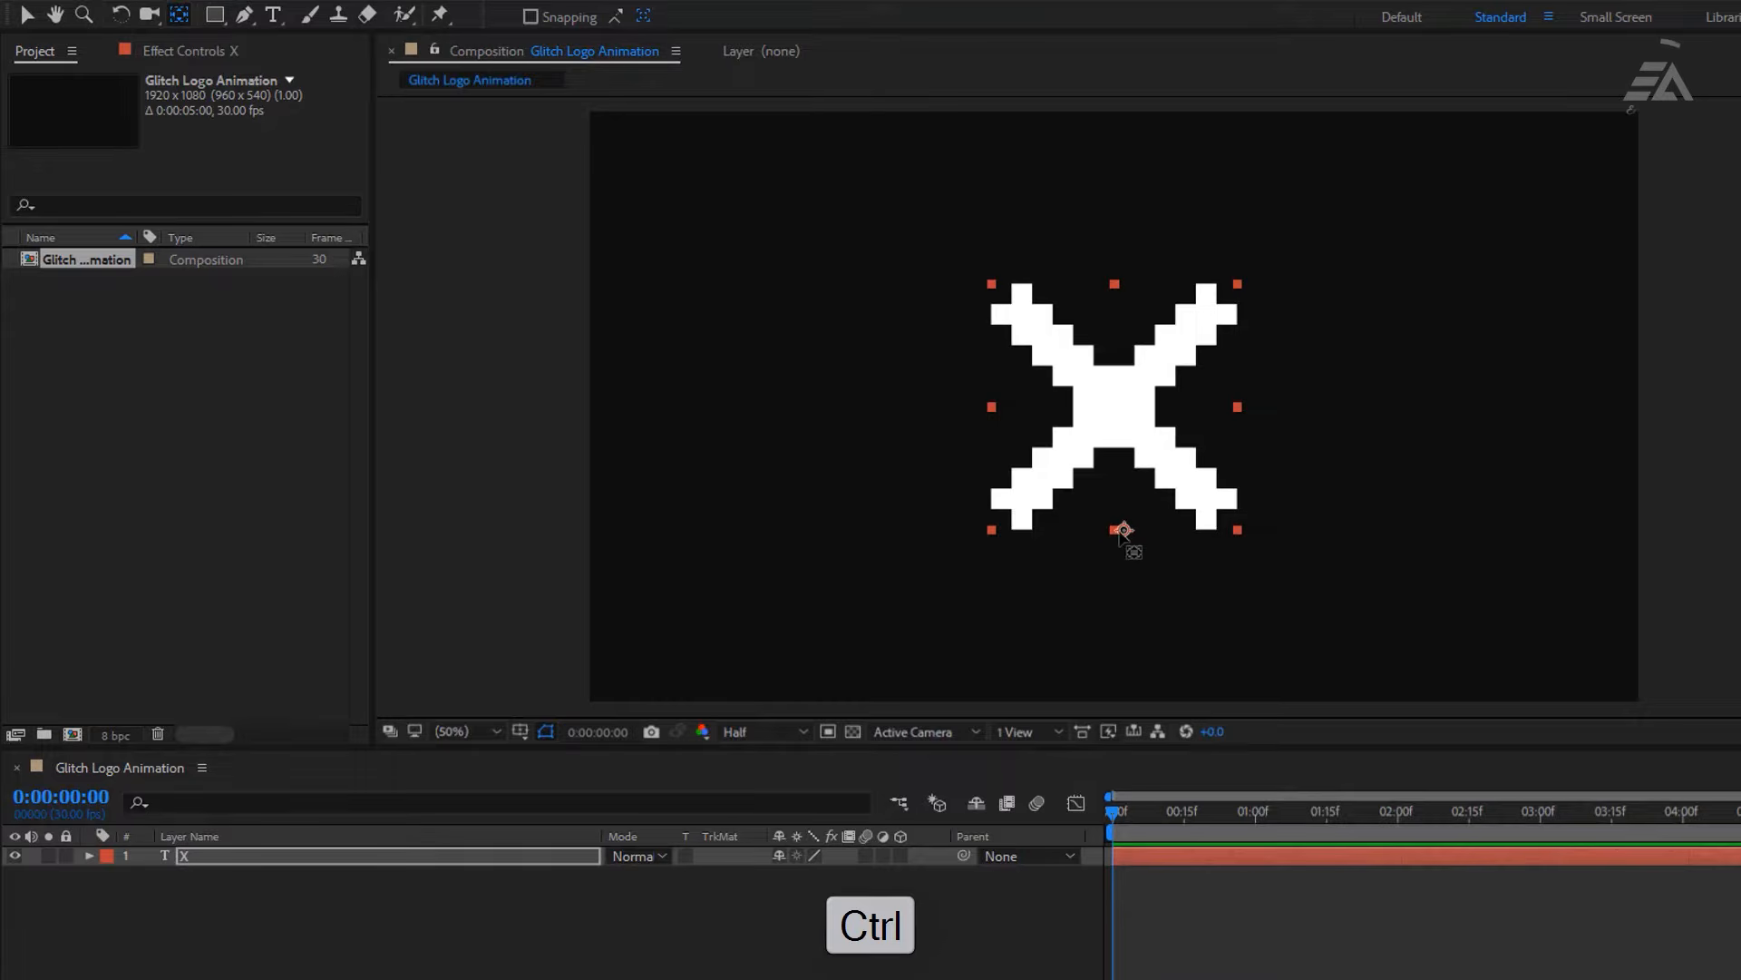
left_click_drag(1125, 533, 1127, 408)
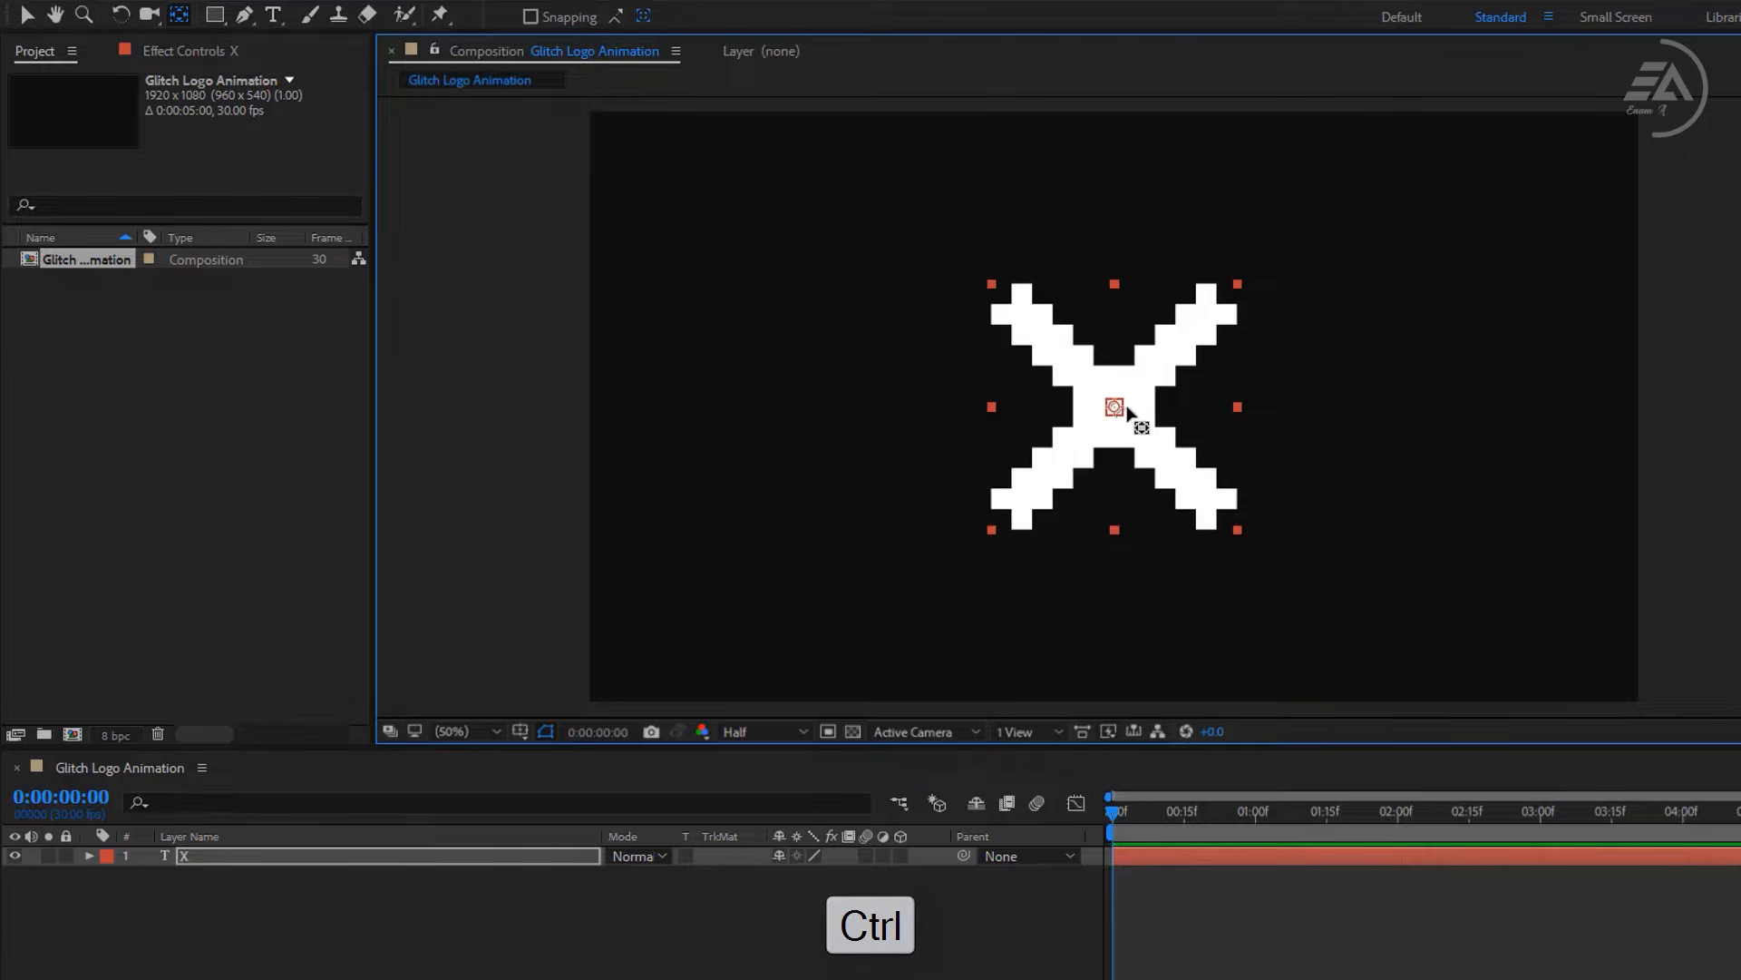
Add a Scale keyframe to the X layer at 0:00 and set its value to 331%.
left_click(405, 860)
key("s")
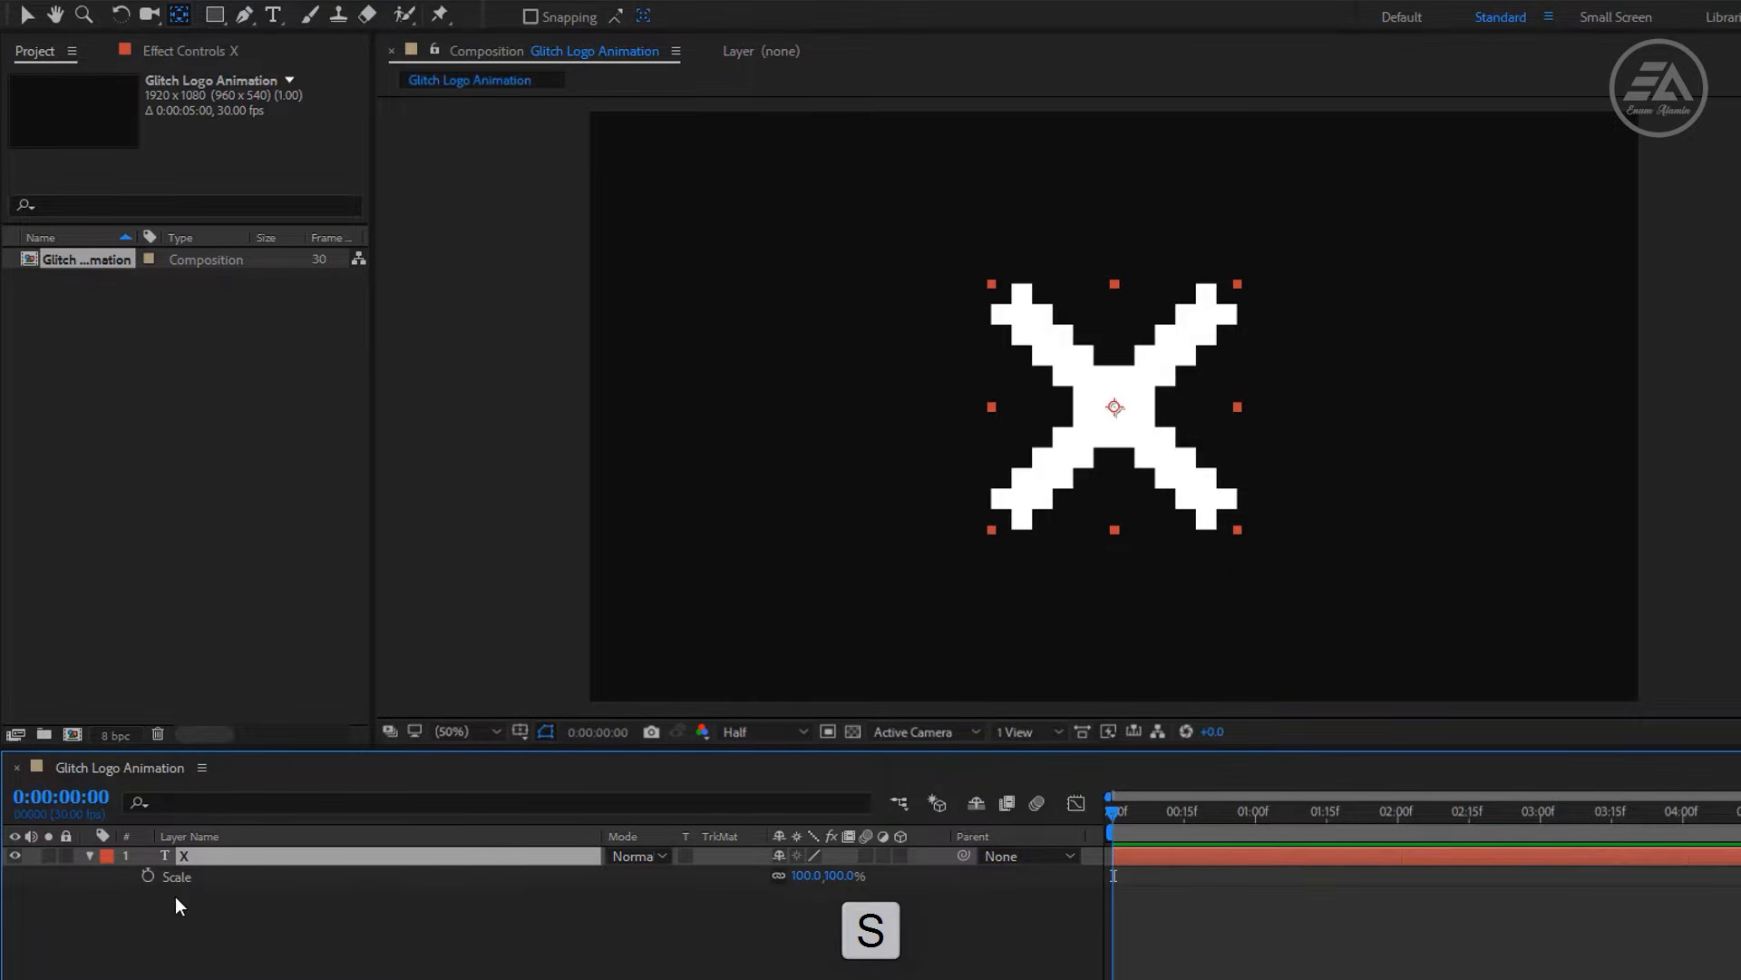
left_click(149, 878)
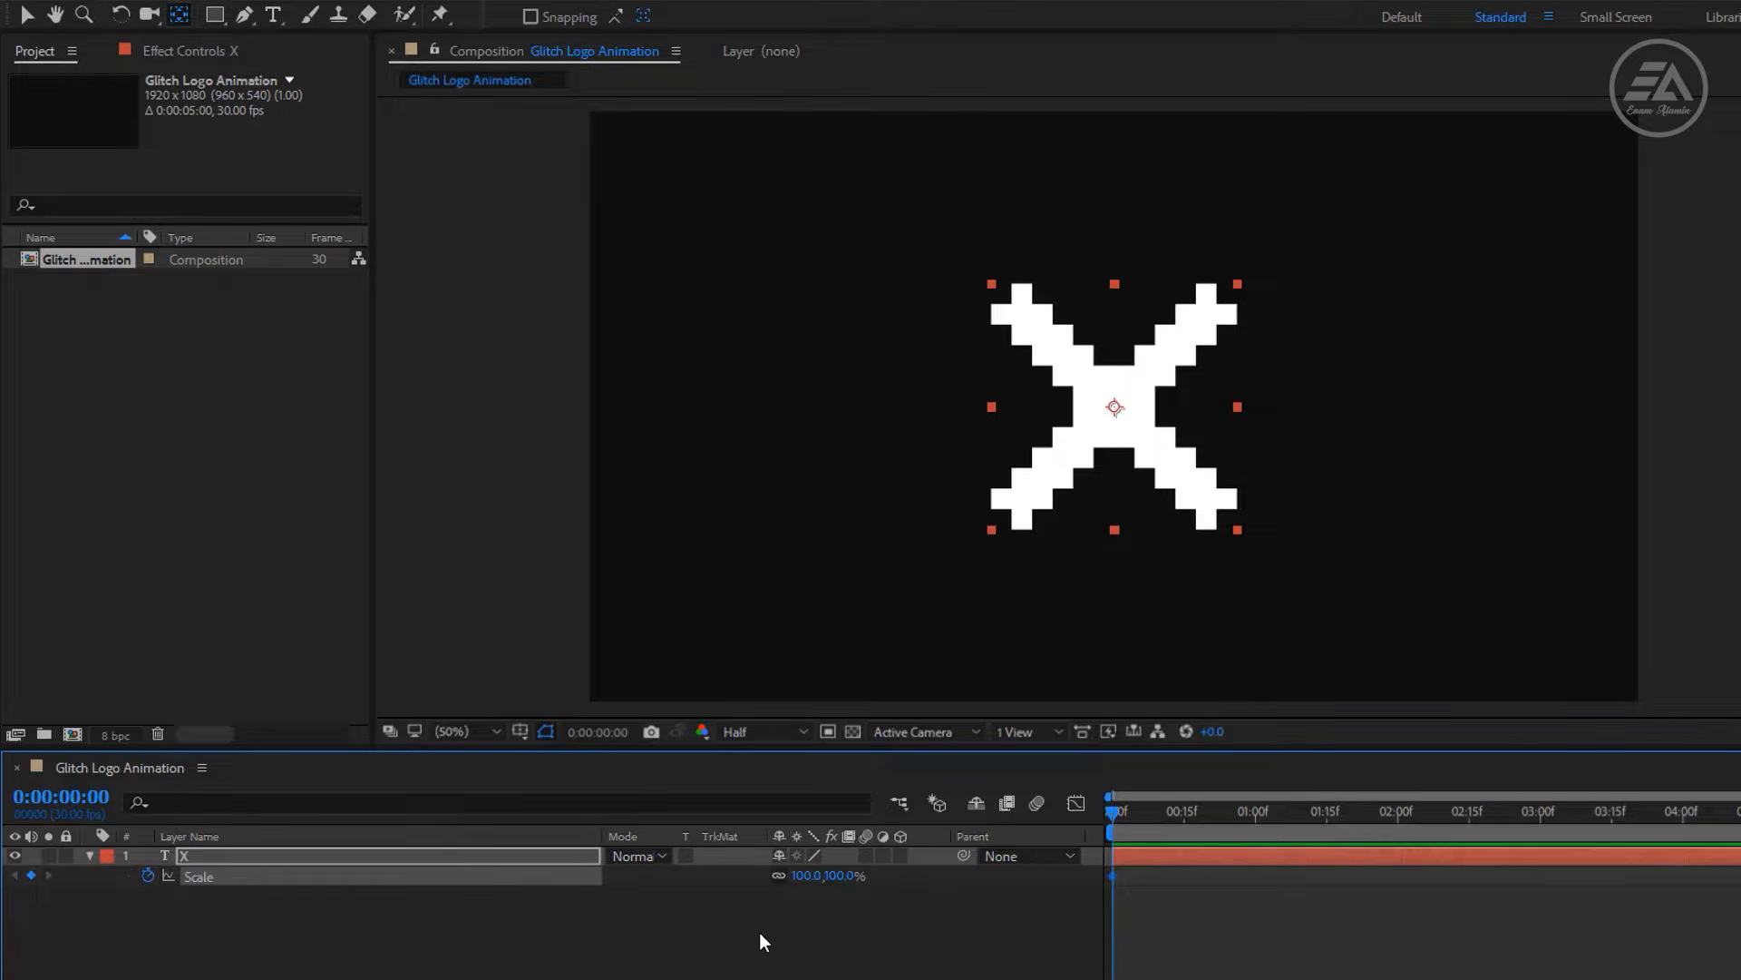
left_click_drag(825, 876, 1079, 885)
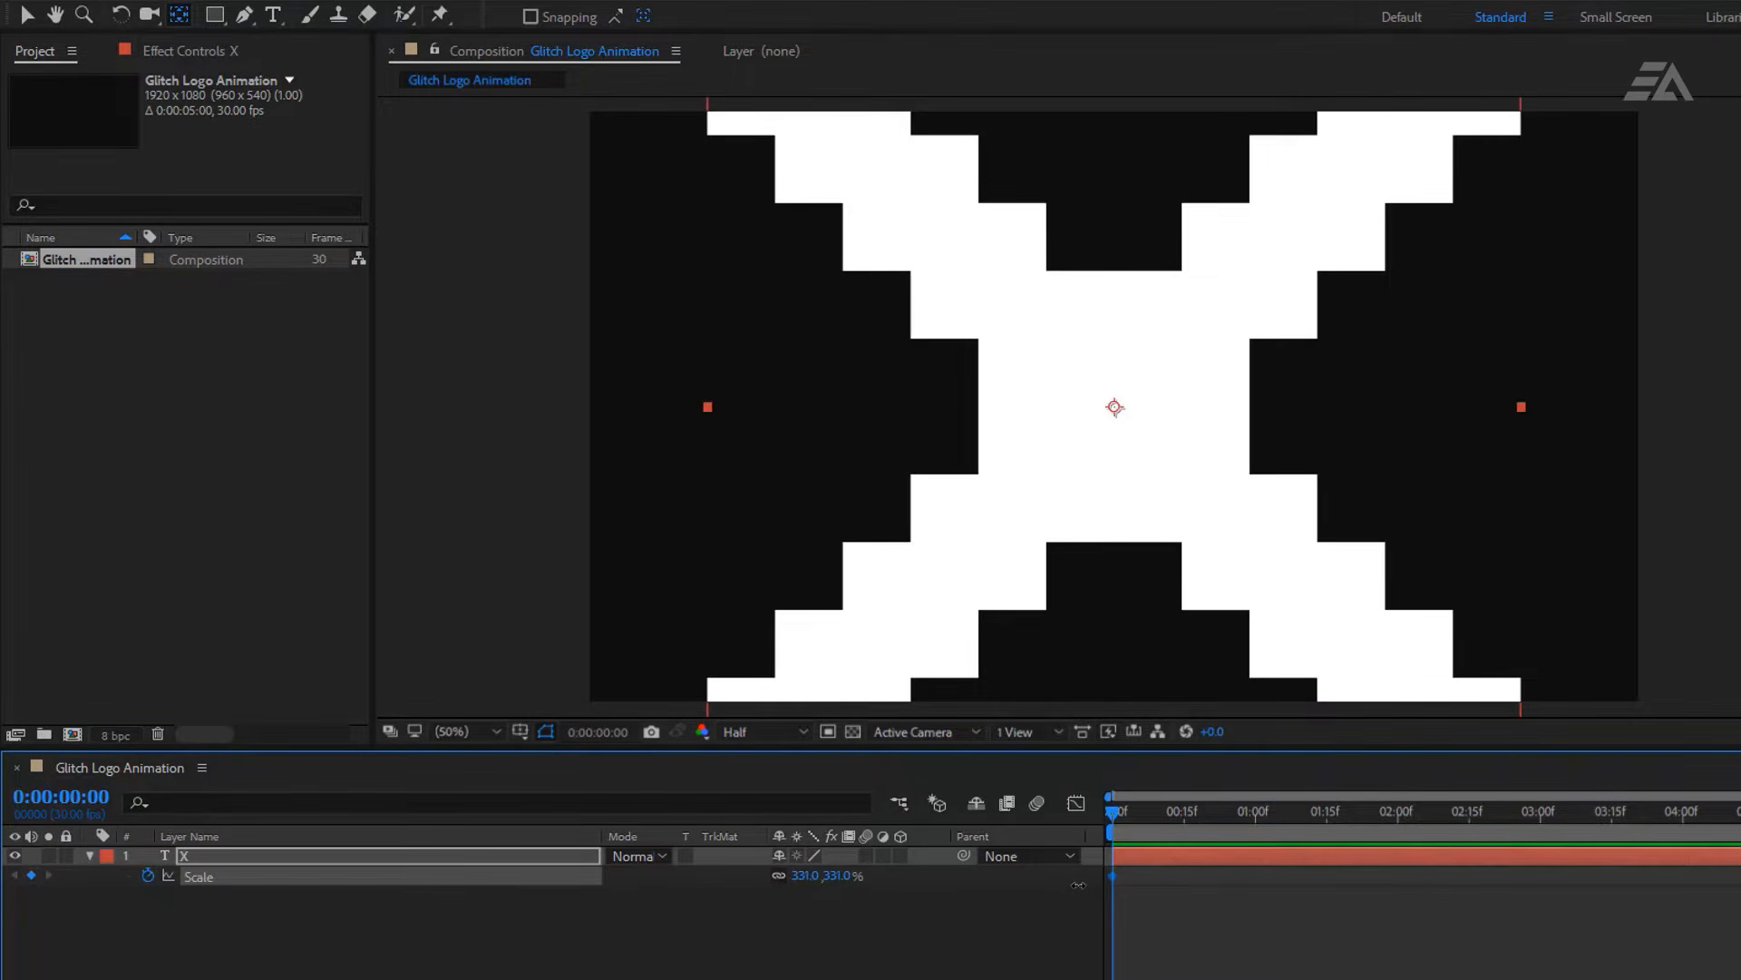
Add a Scale keyframe of 100% to the X layer at 1:00.
left_click(1260, 813)
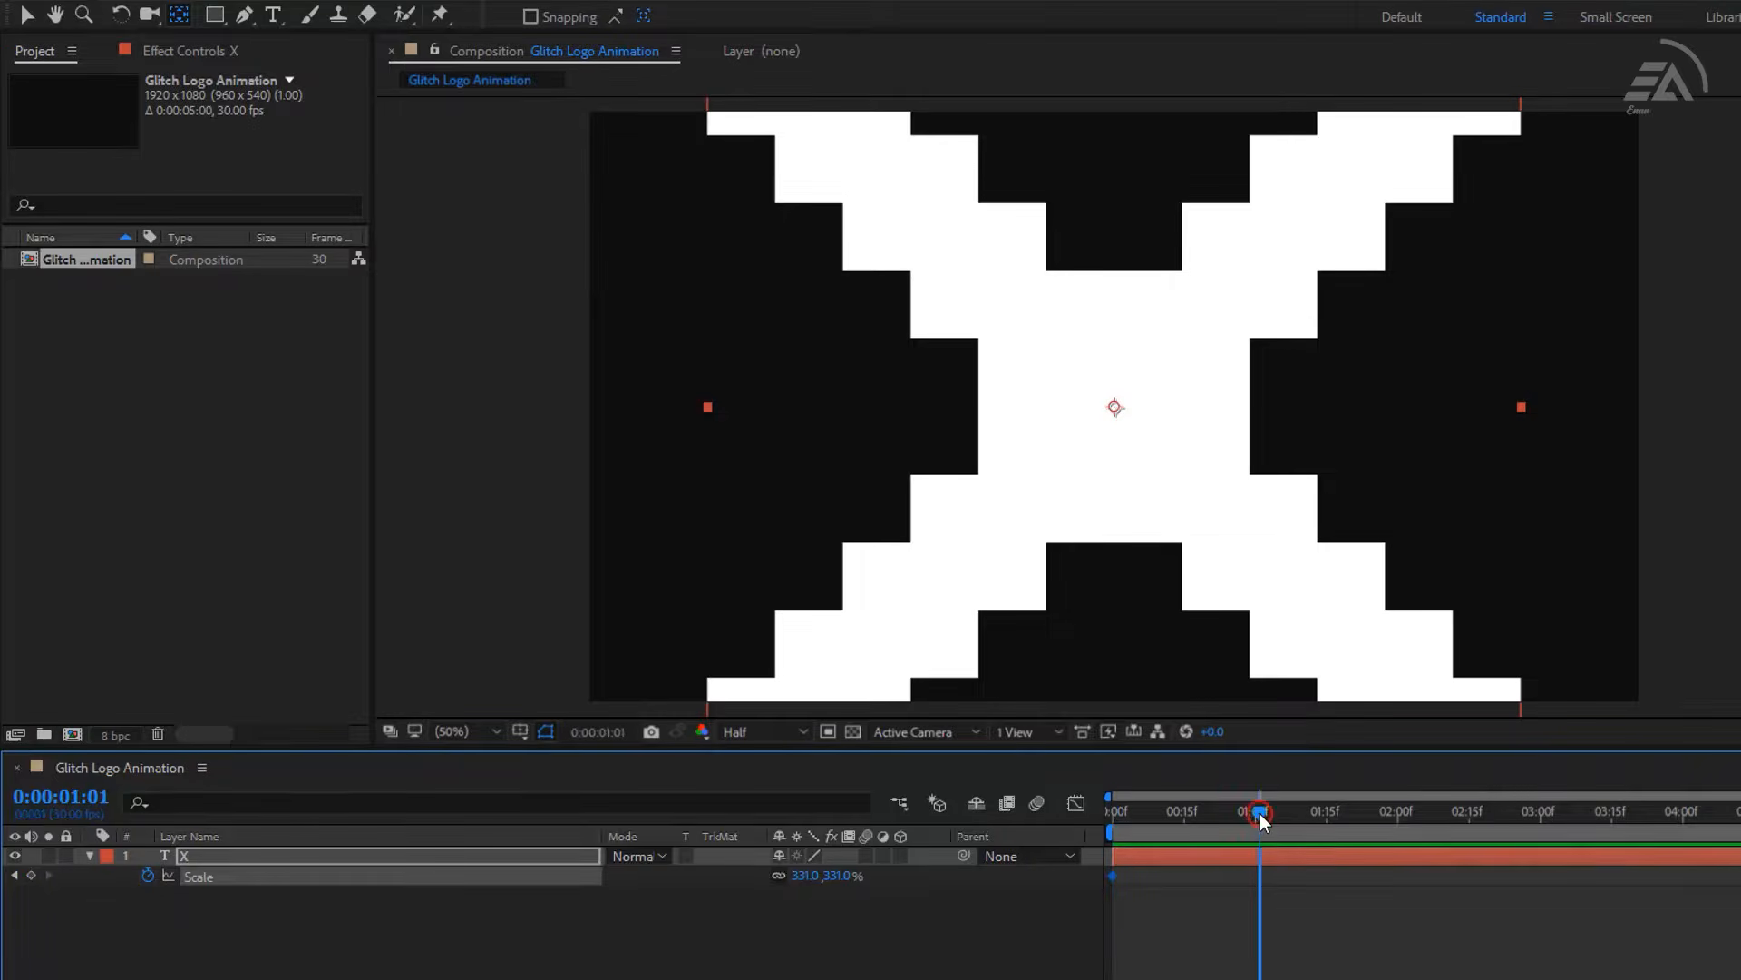
left_click_drag(1260, 811, 1255, 811)
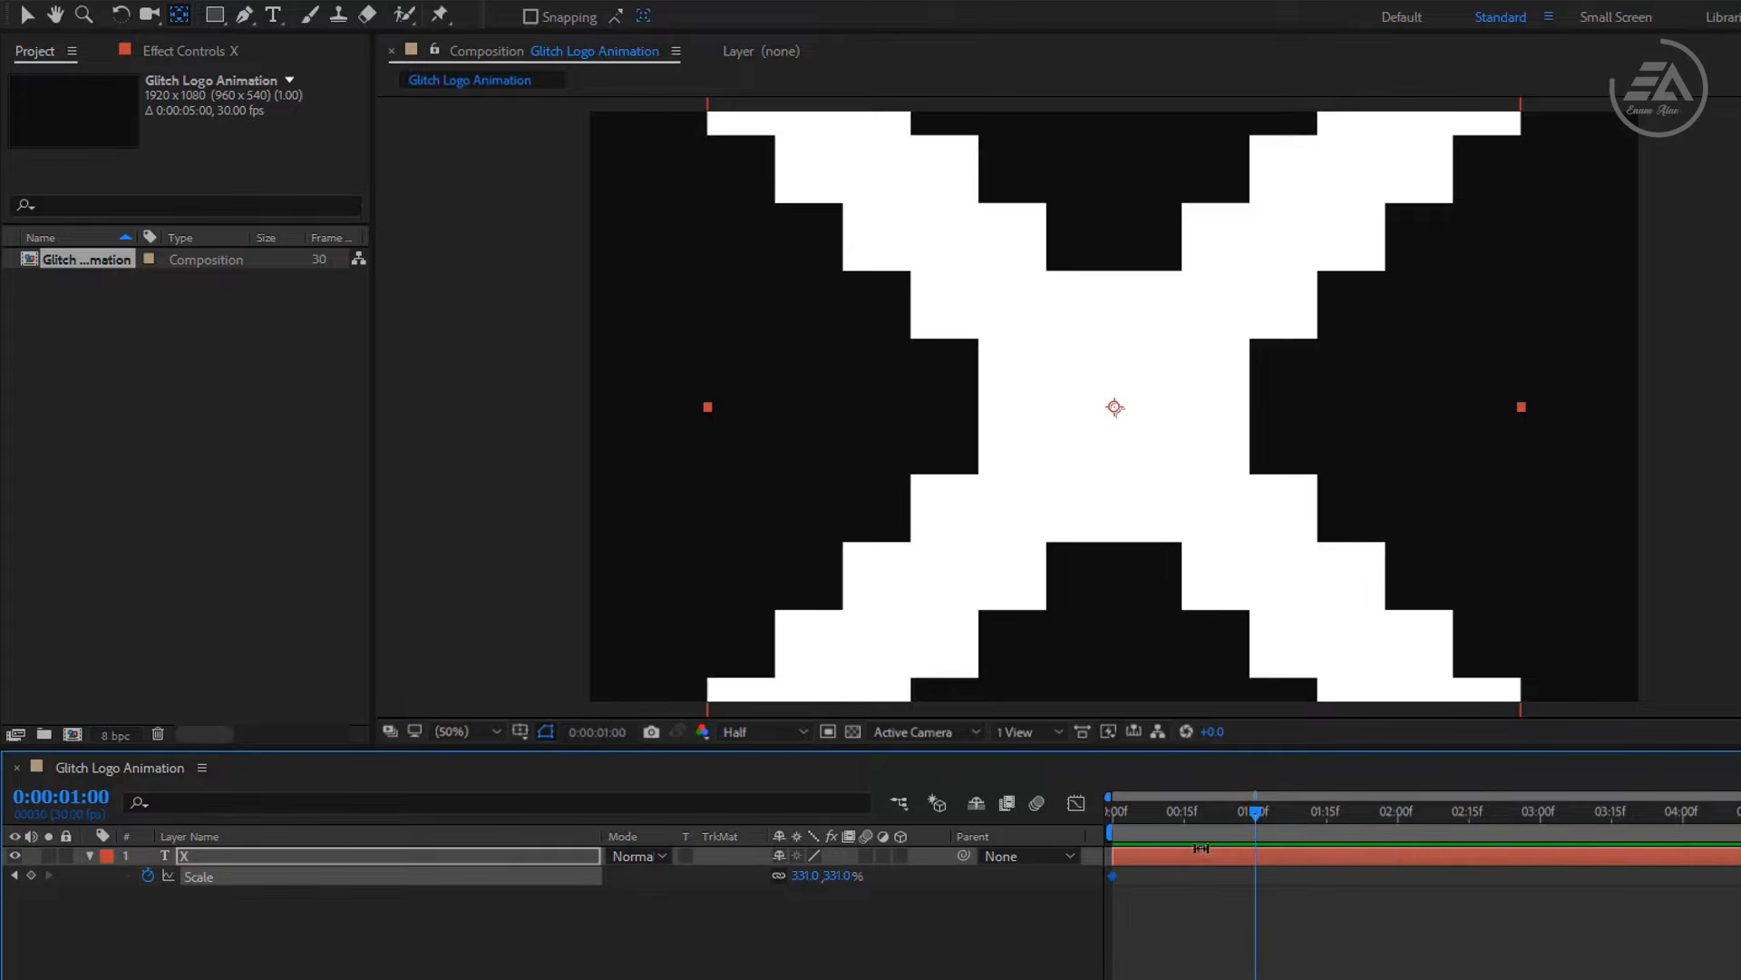
left_click(803, 875)
type("100")
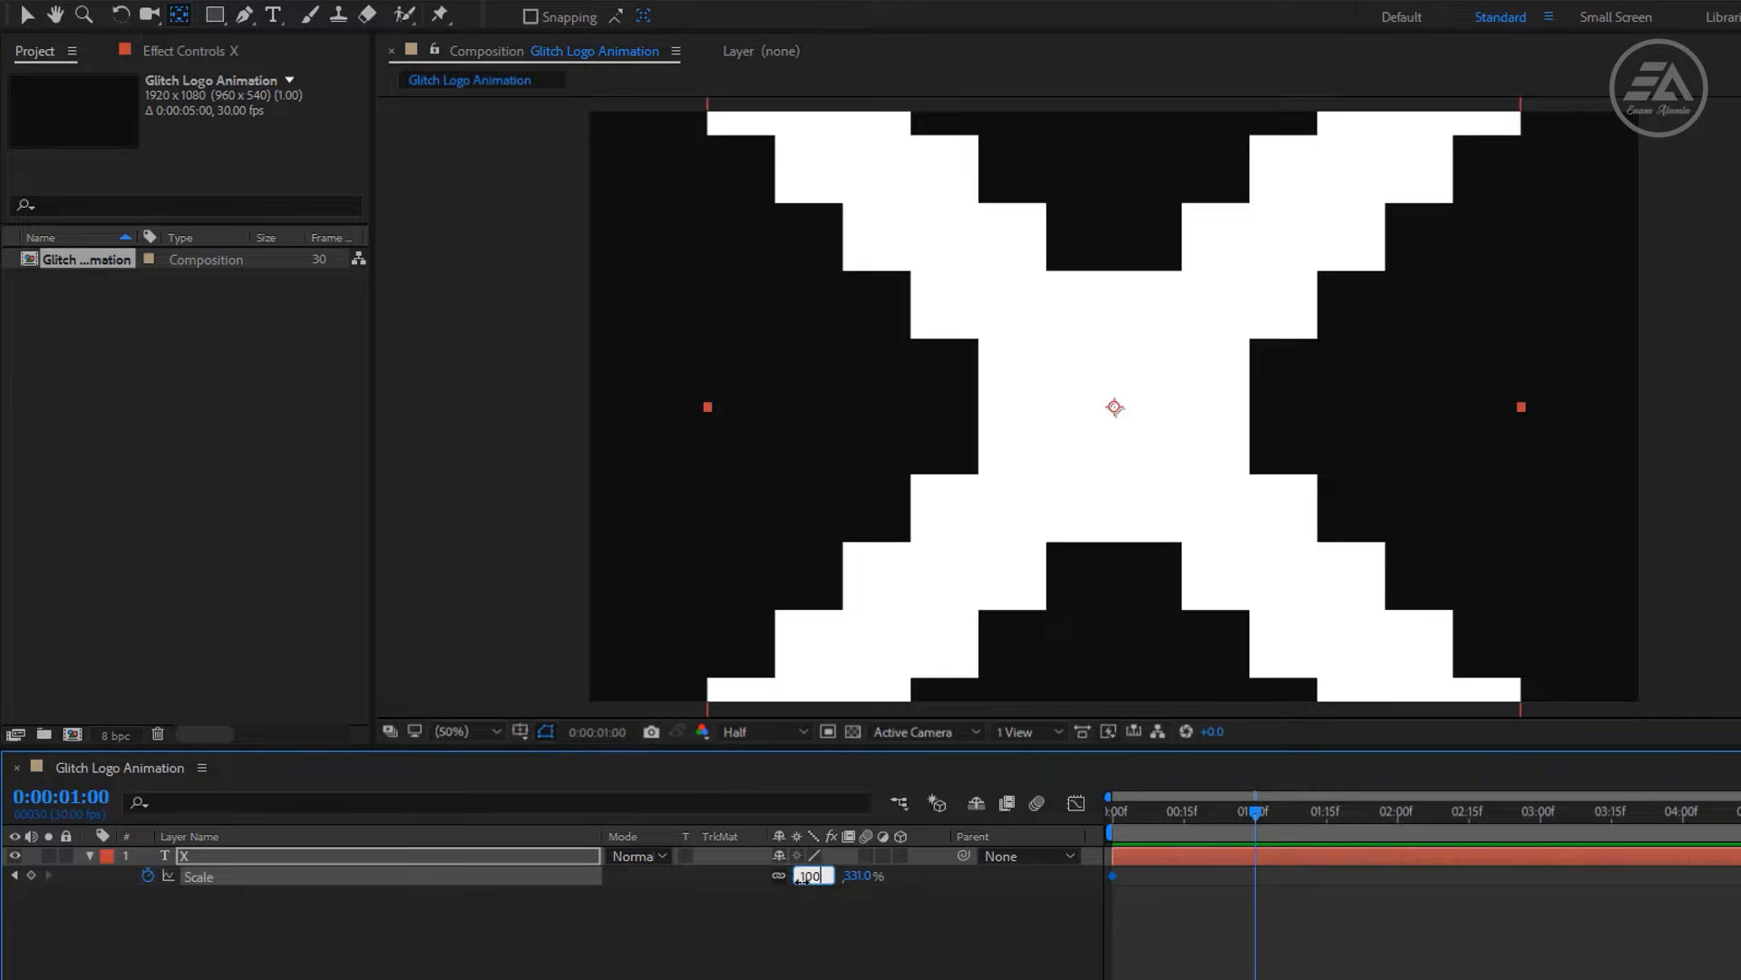
key("Return")
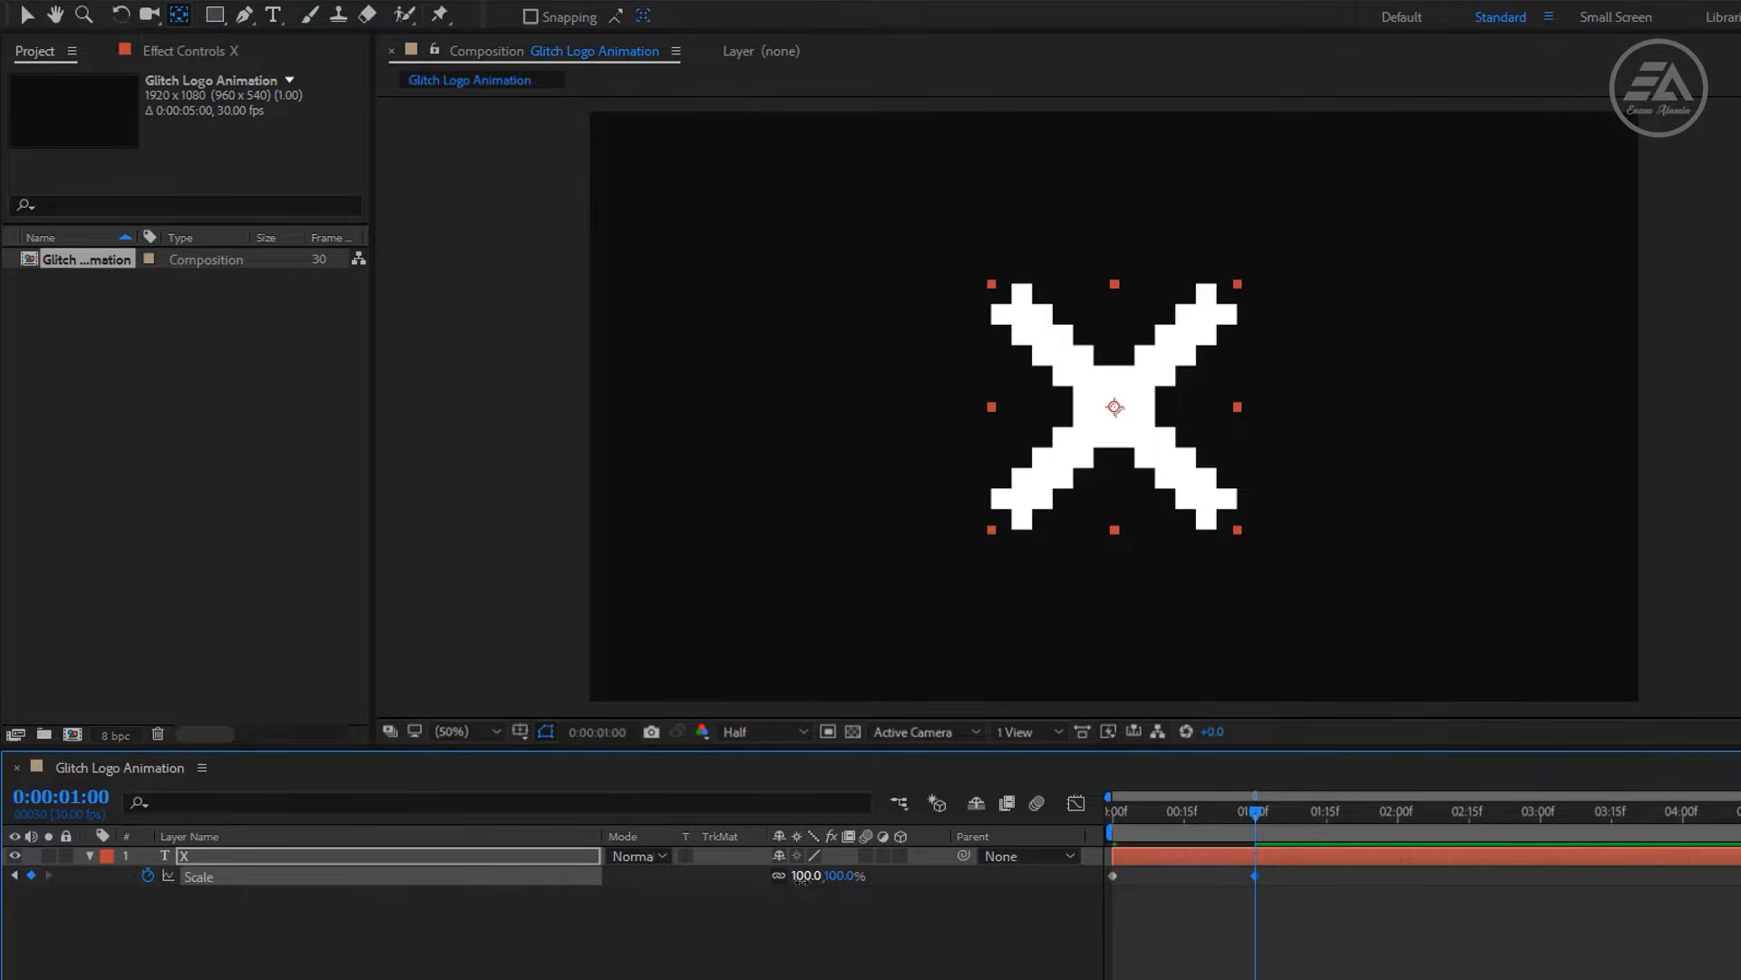
Add an Opacity keyframe of 0% to the X layer at 0:00.
left_click_drag(1123, 819, 1085, 826)
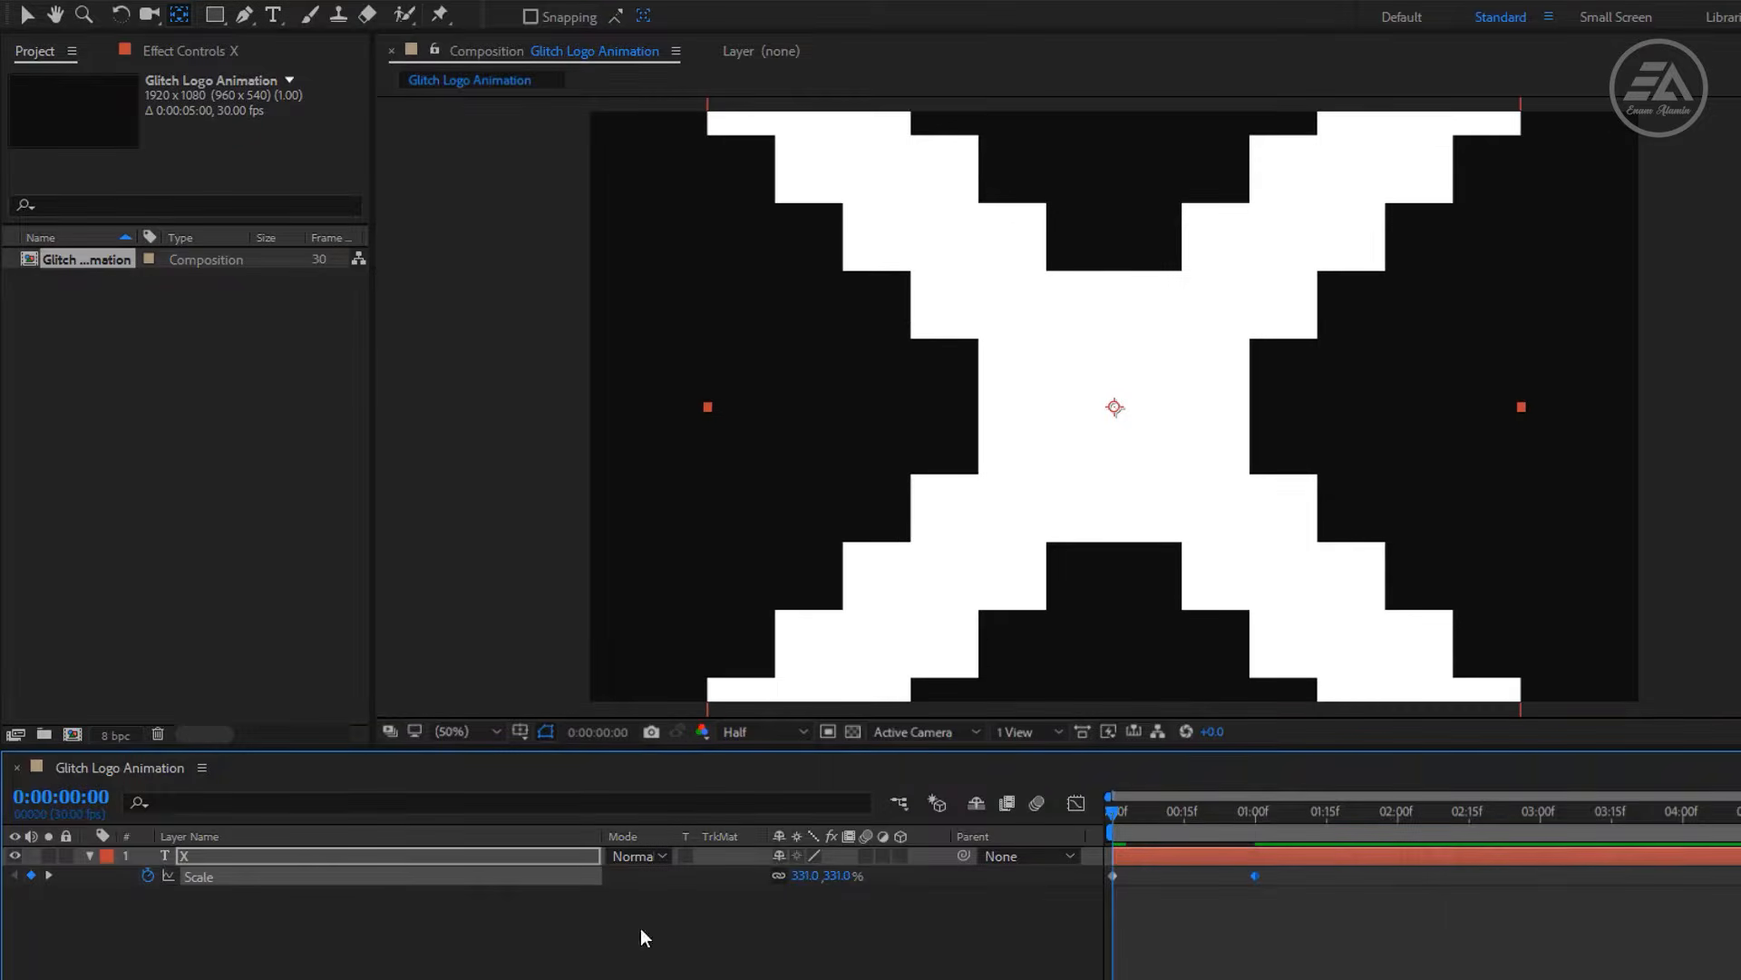
key("t")
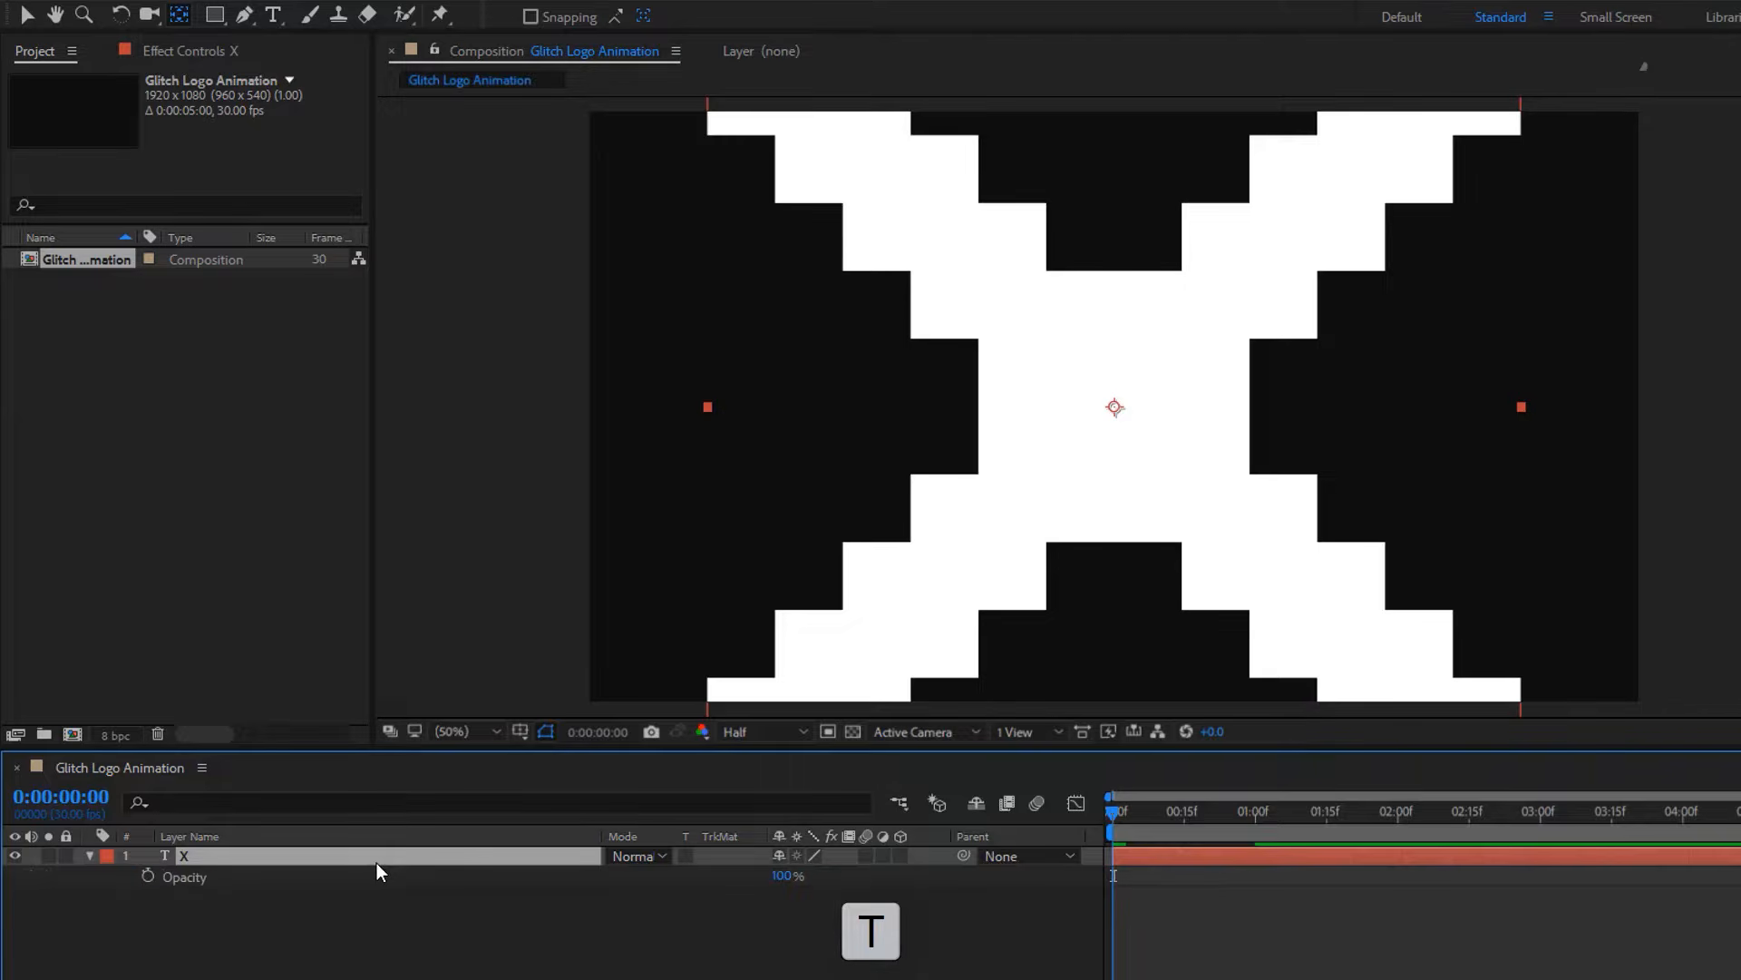
left_click(148, 876)
left_click(780, 876)
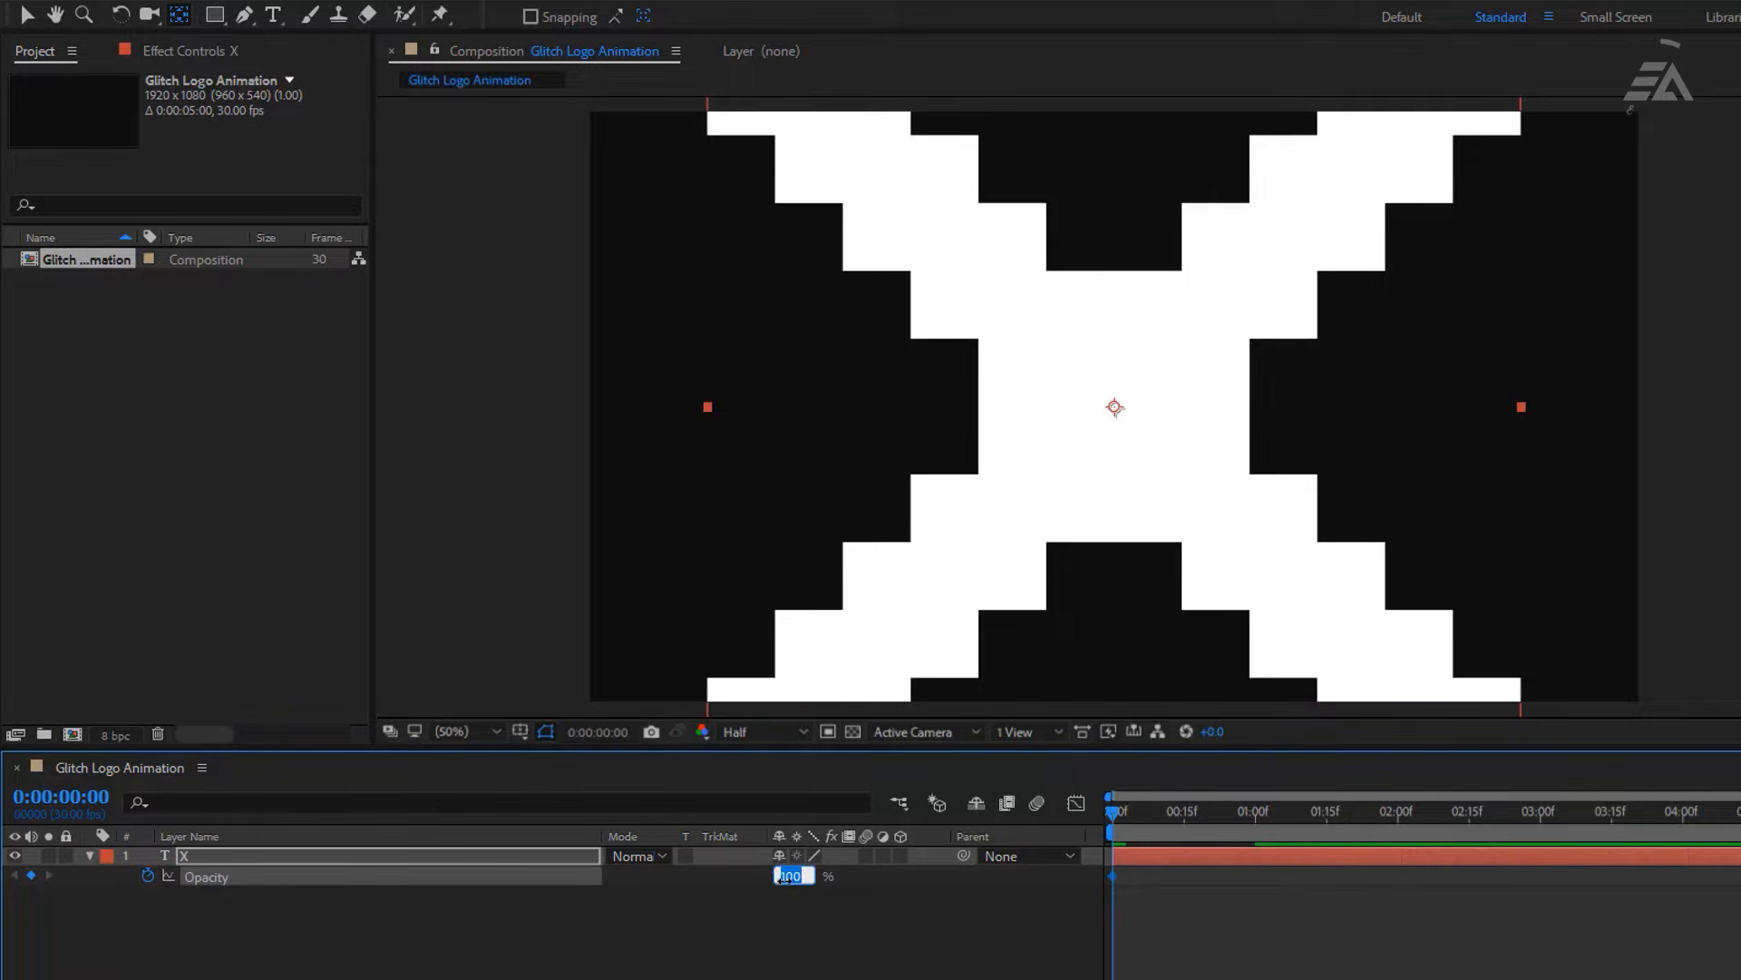
type("0")
key("Return")
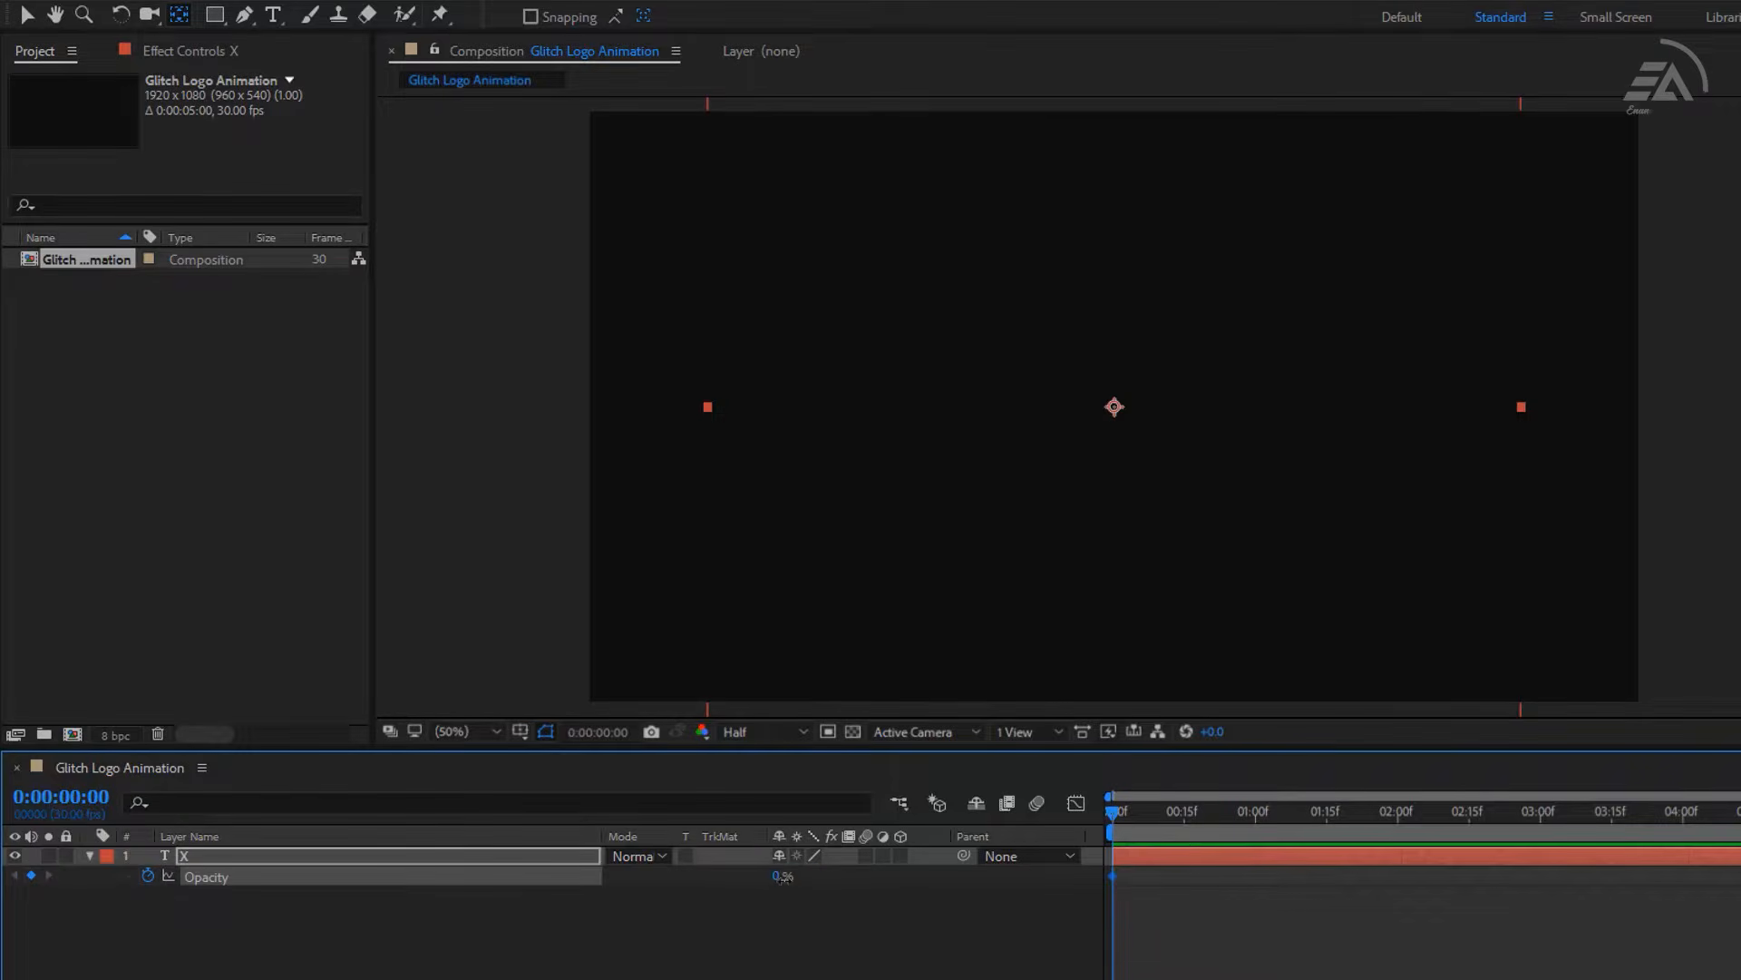
Add an Opacity keyframe of 100% to the X layer at frame 15.
left_click(1183, 820)
left_click(778, 875)
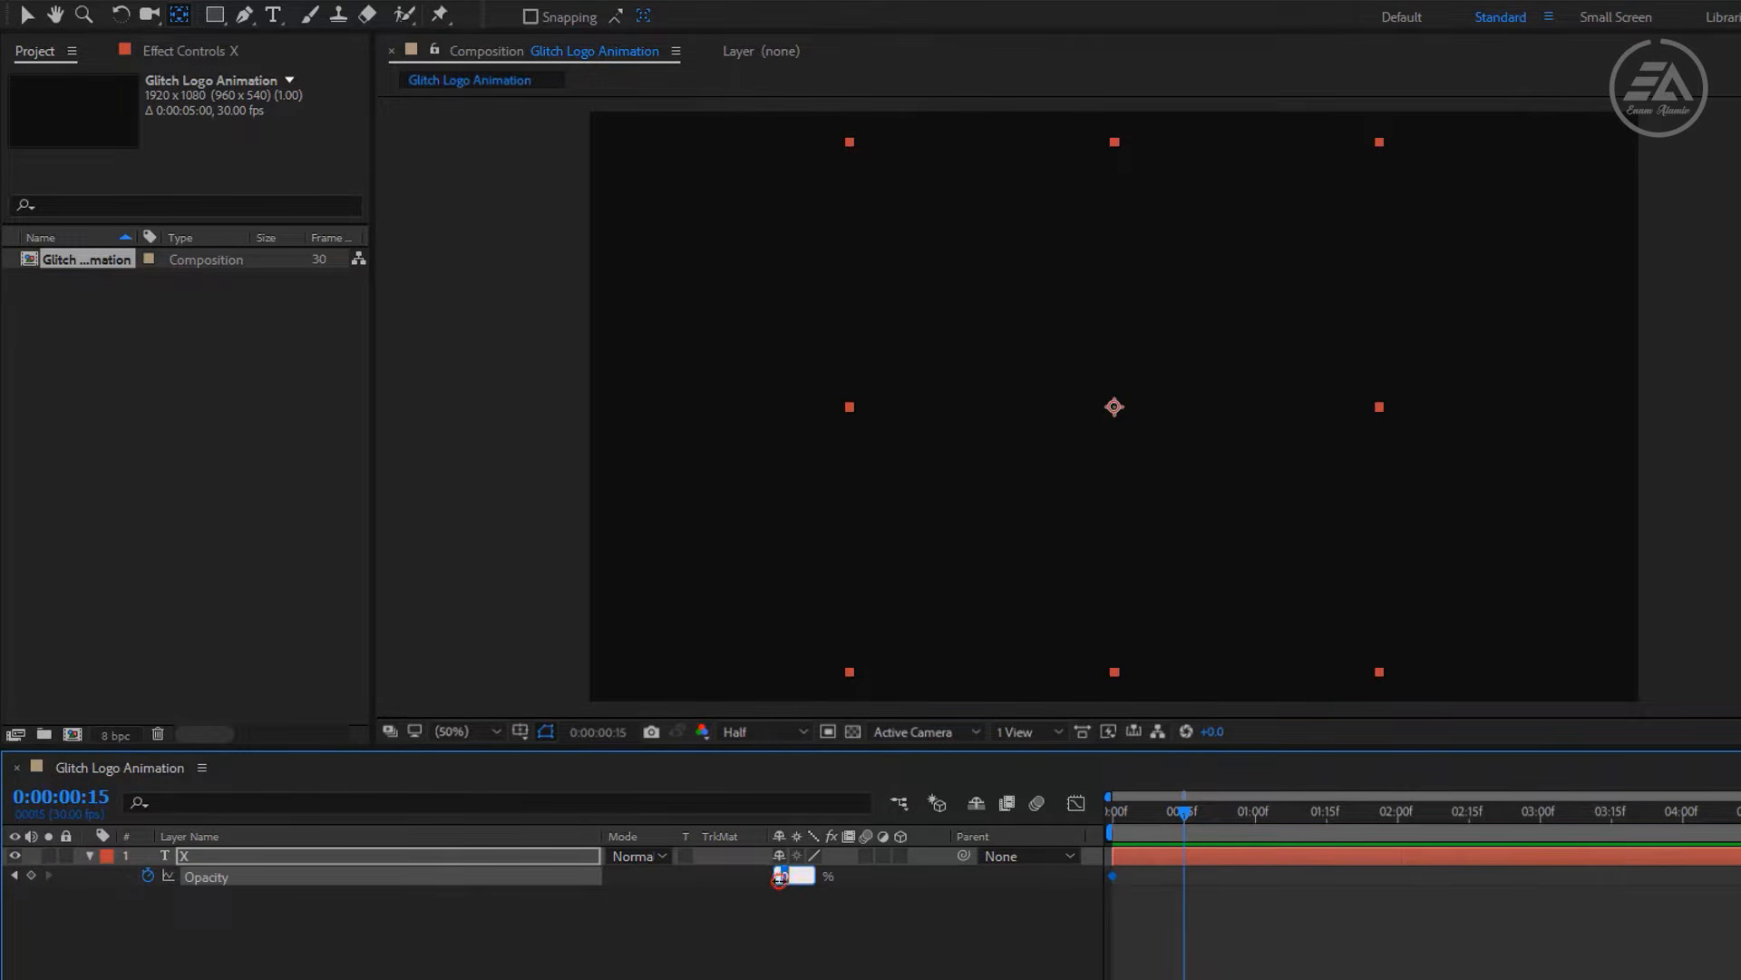
type("100")
key("Return")
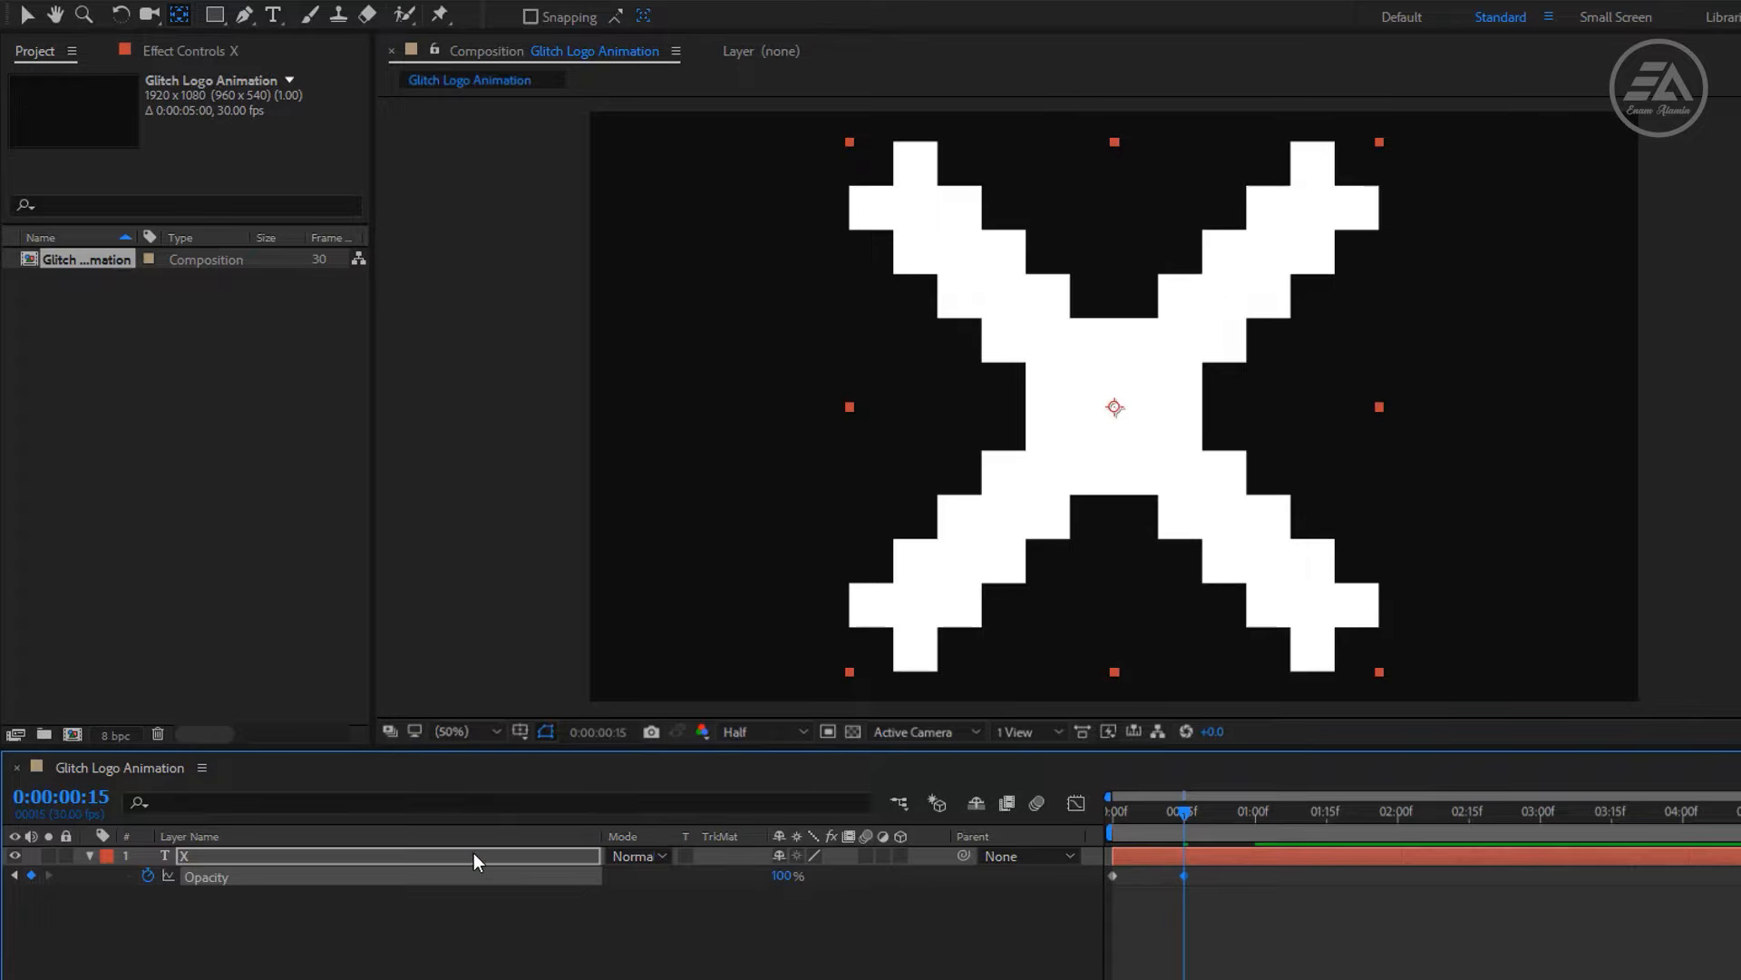
Reveal all keyframes of the X layer and apply Easy Ease to its Scale and Opacity keyframes.
left_click(474, 852)
key("u")
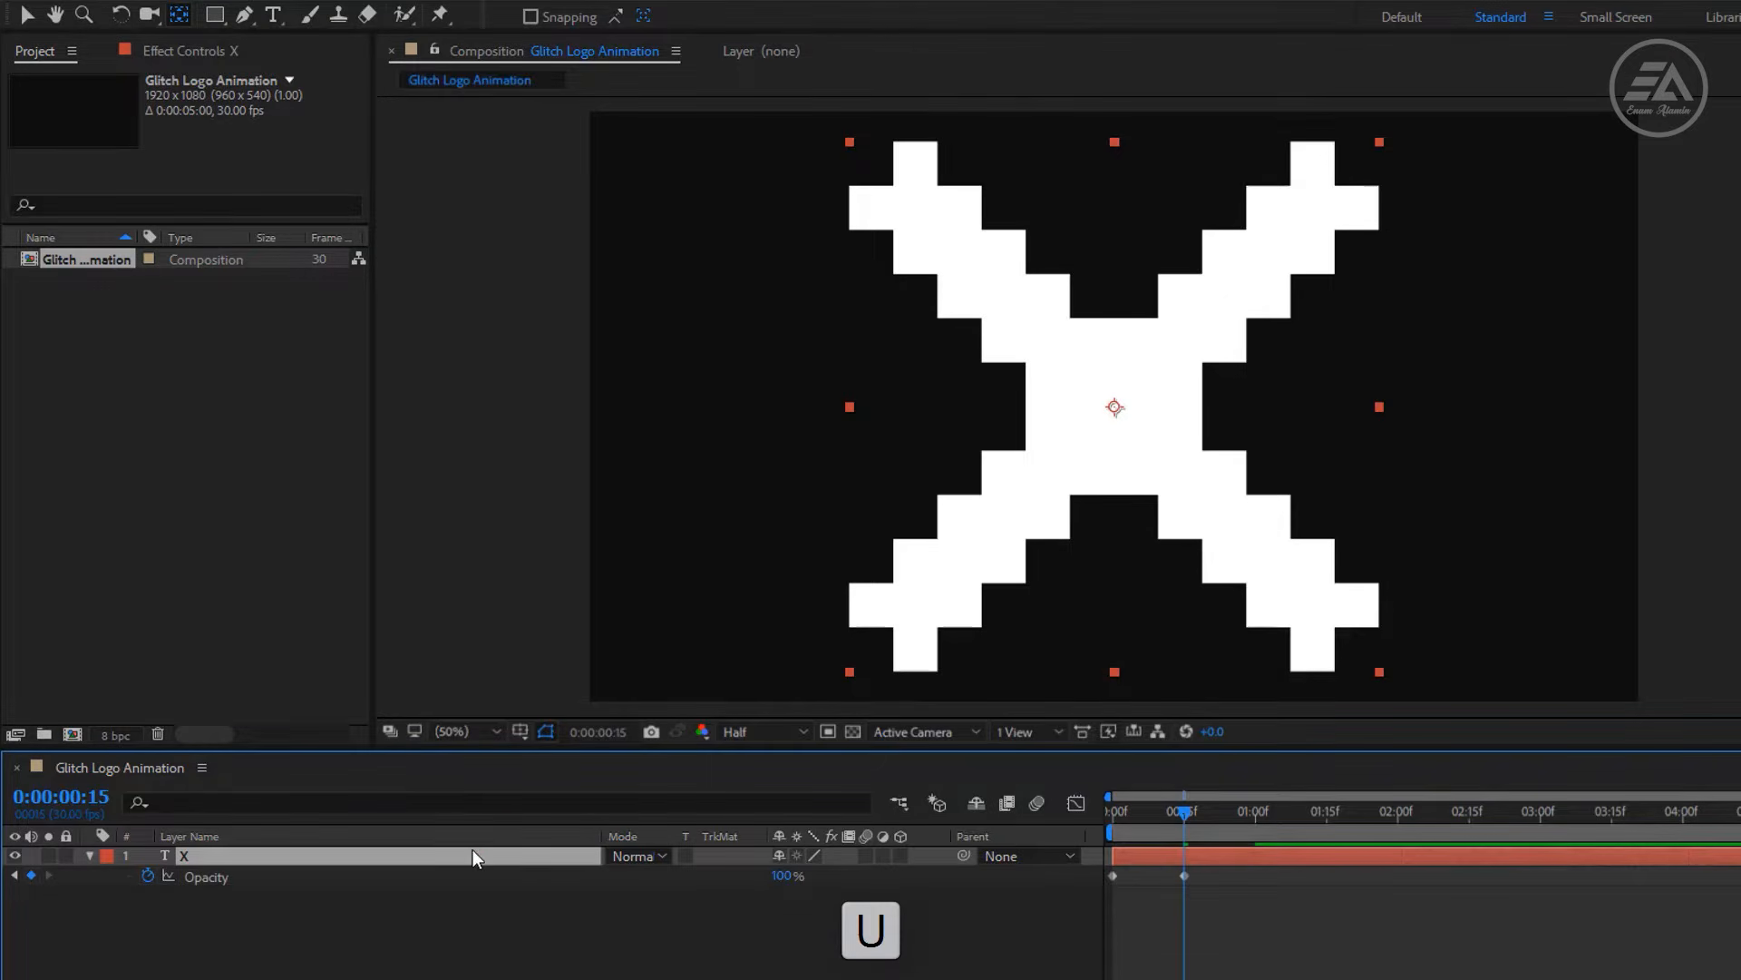
key("u")
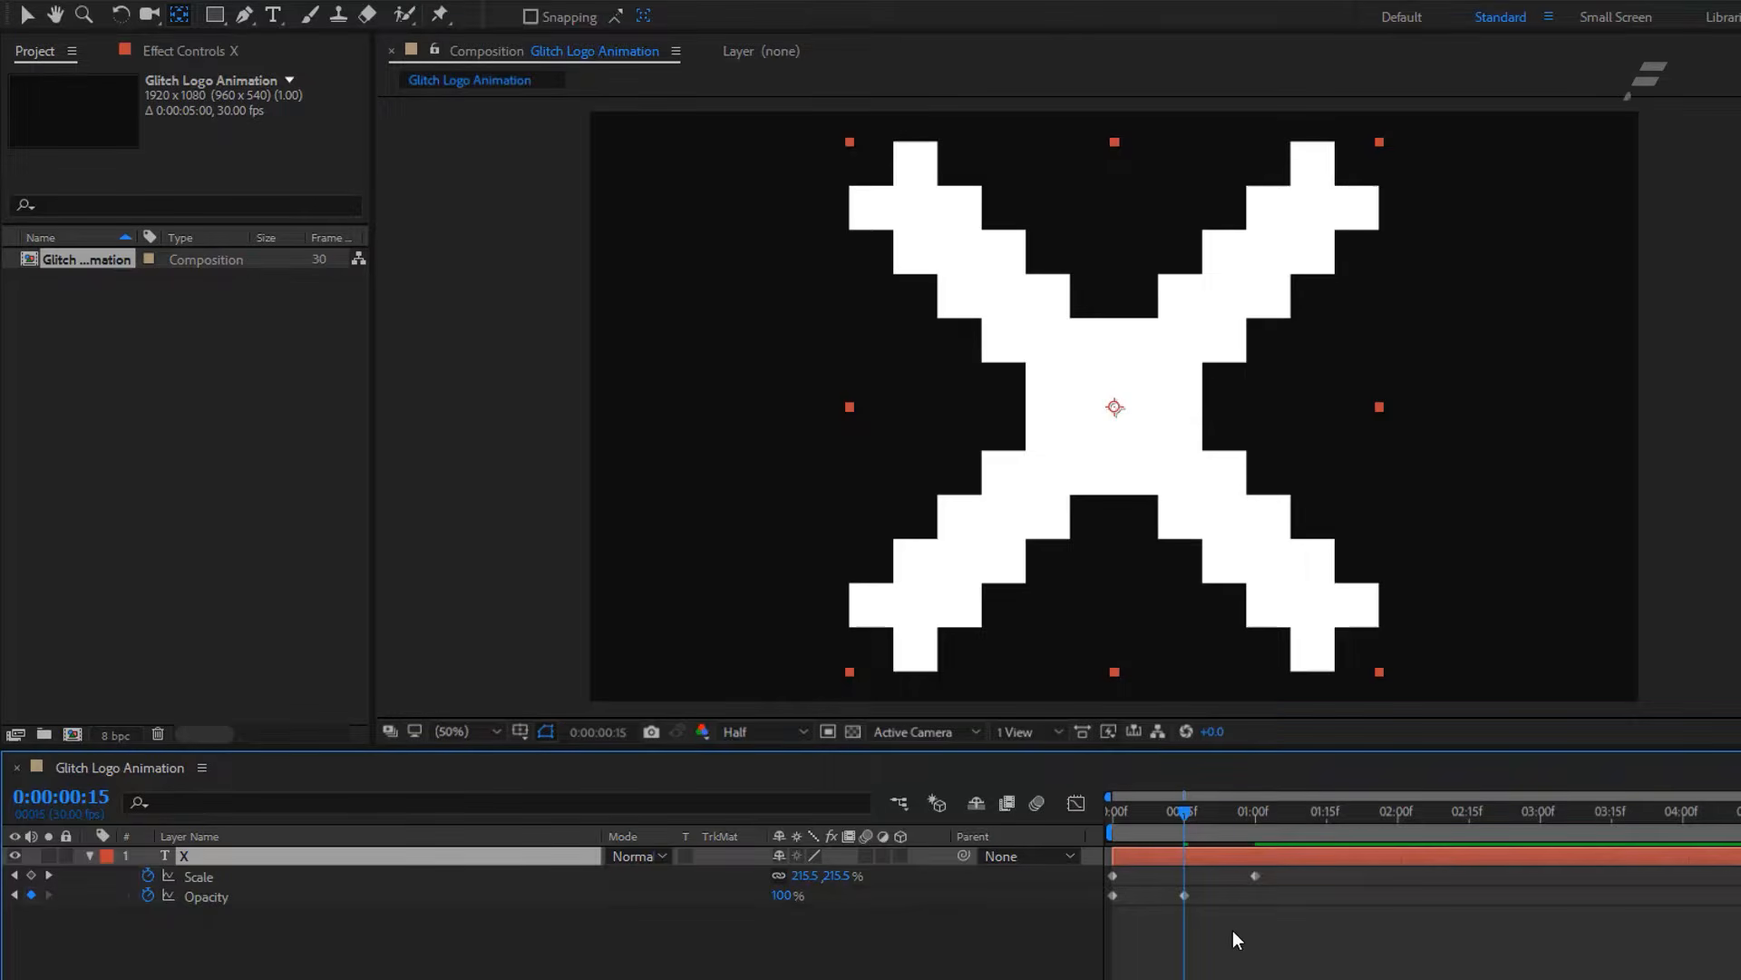
left_click_drag(1259, 914, 1102, 876)
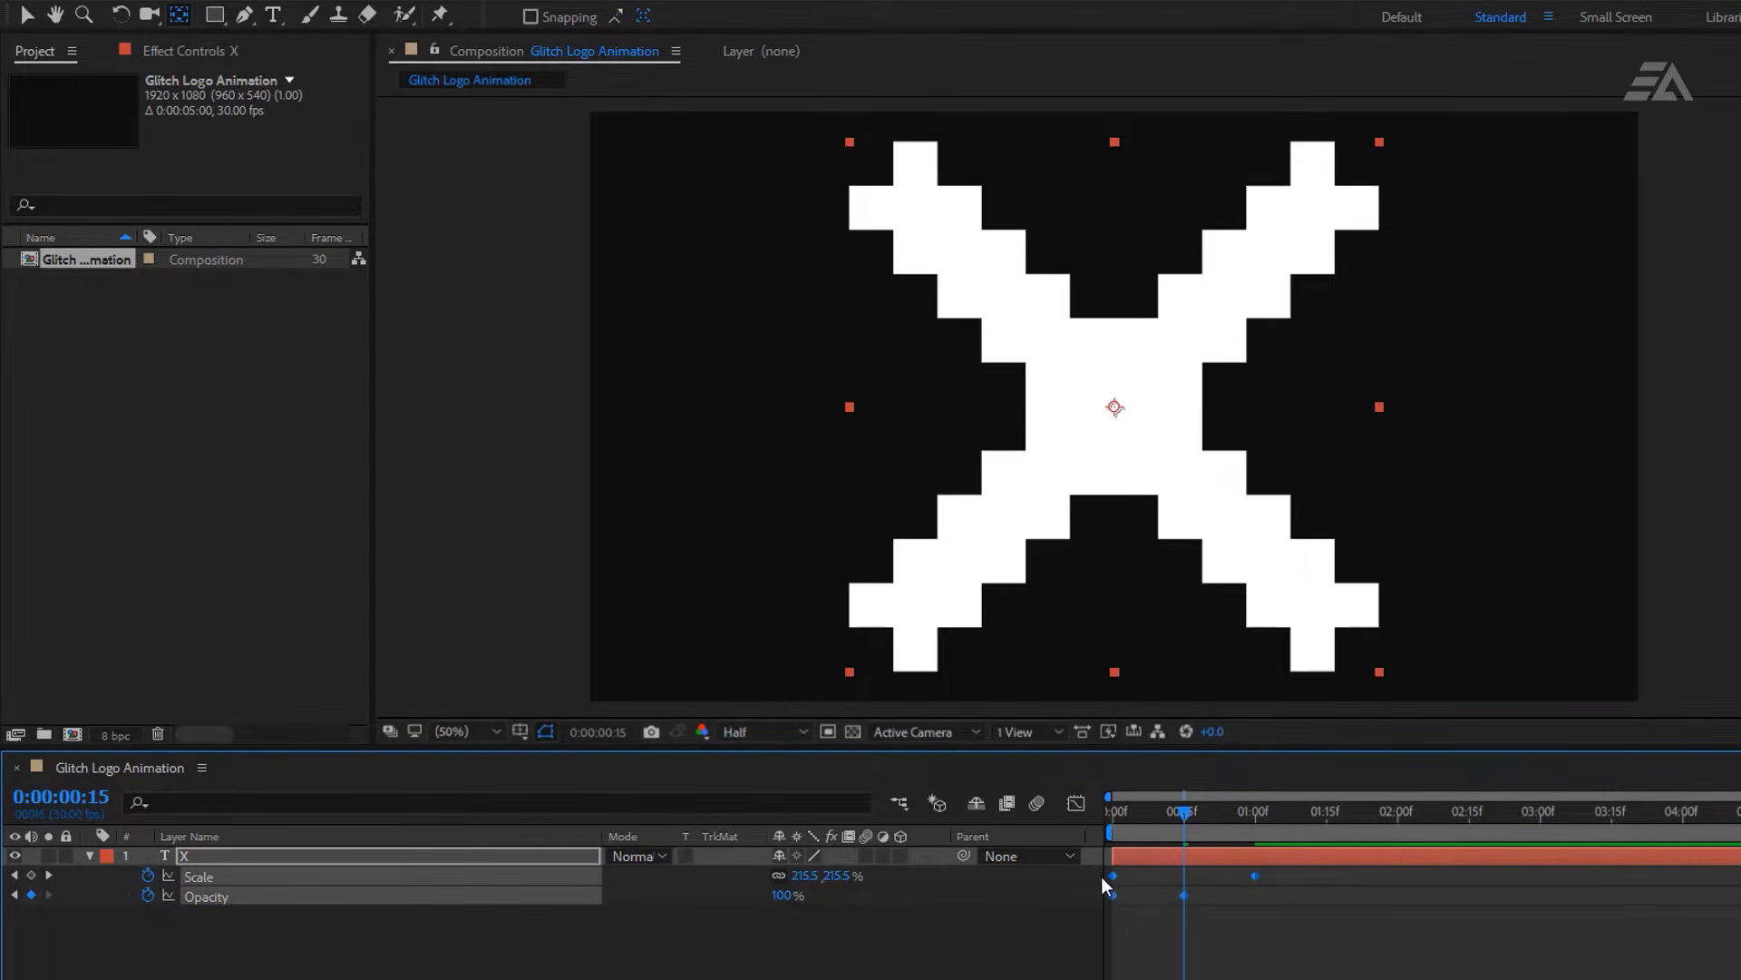
right_click(1255, 878)
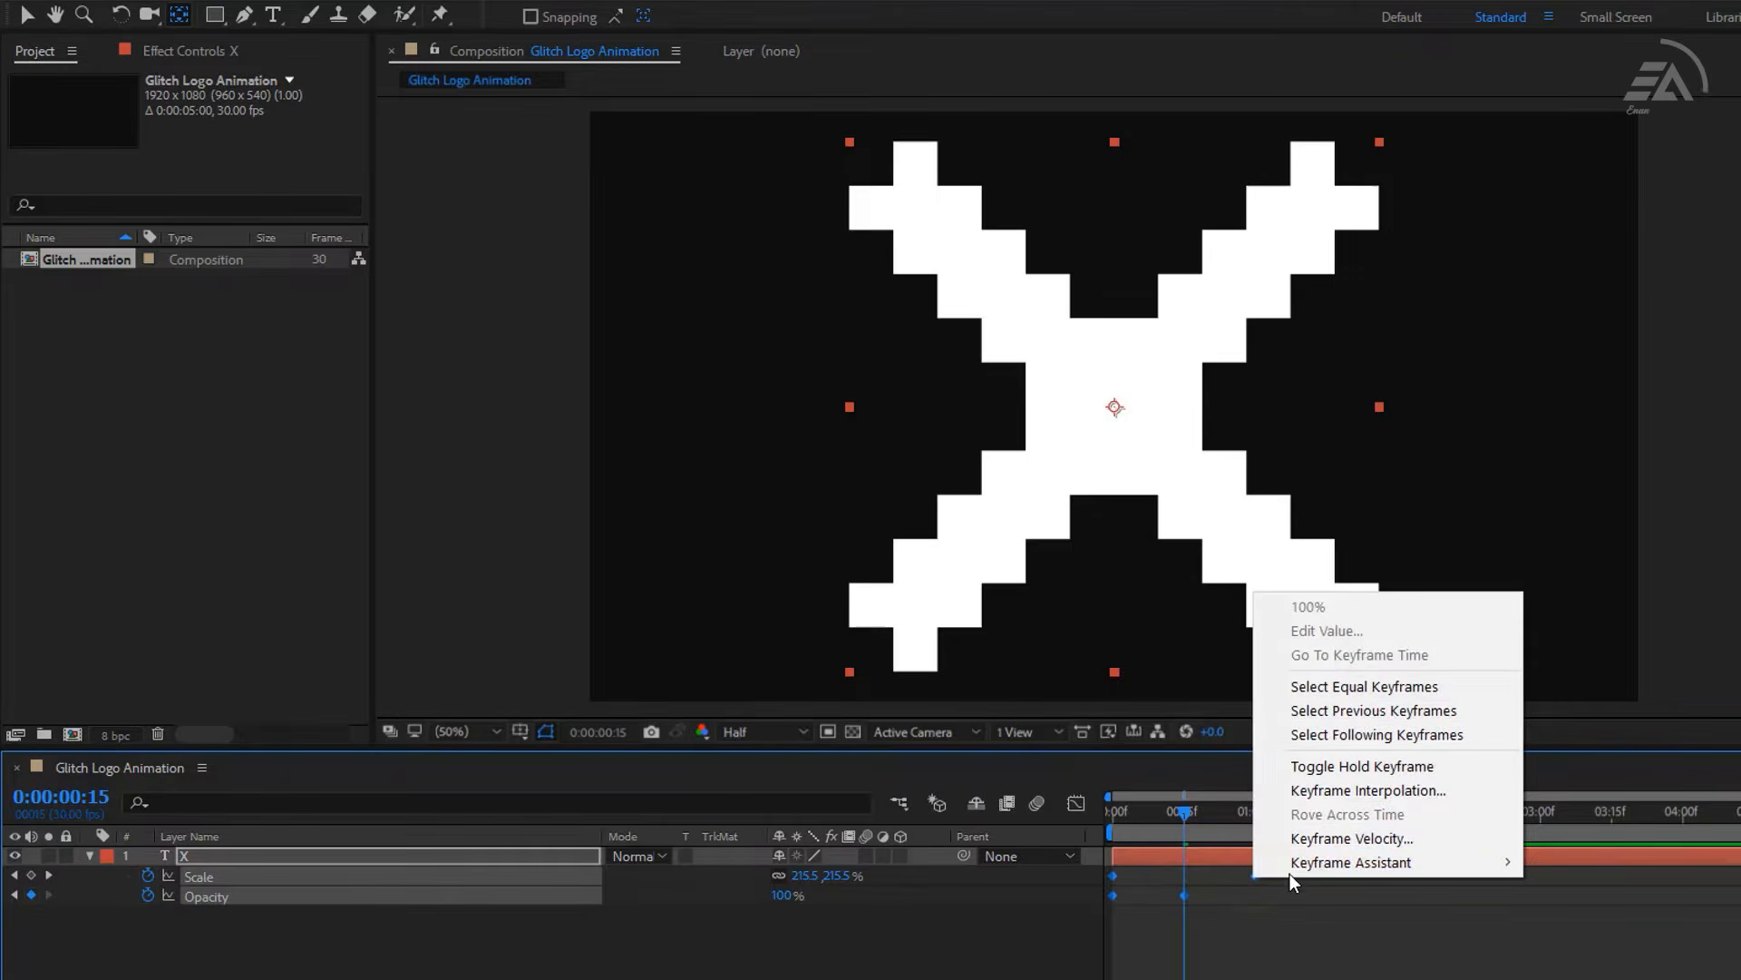
mouse_move(1310, 863)
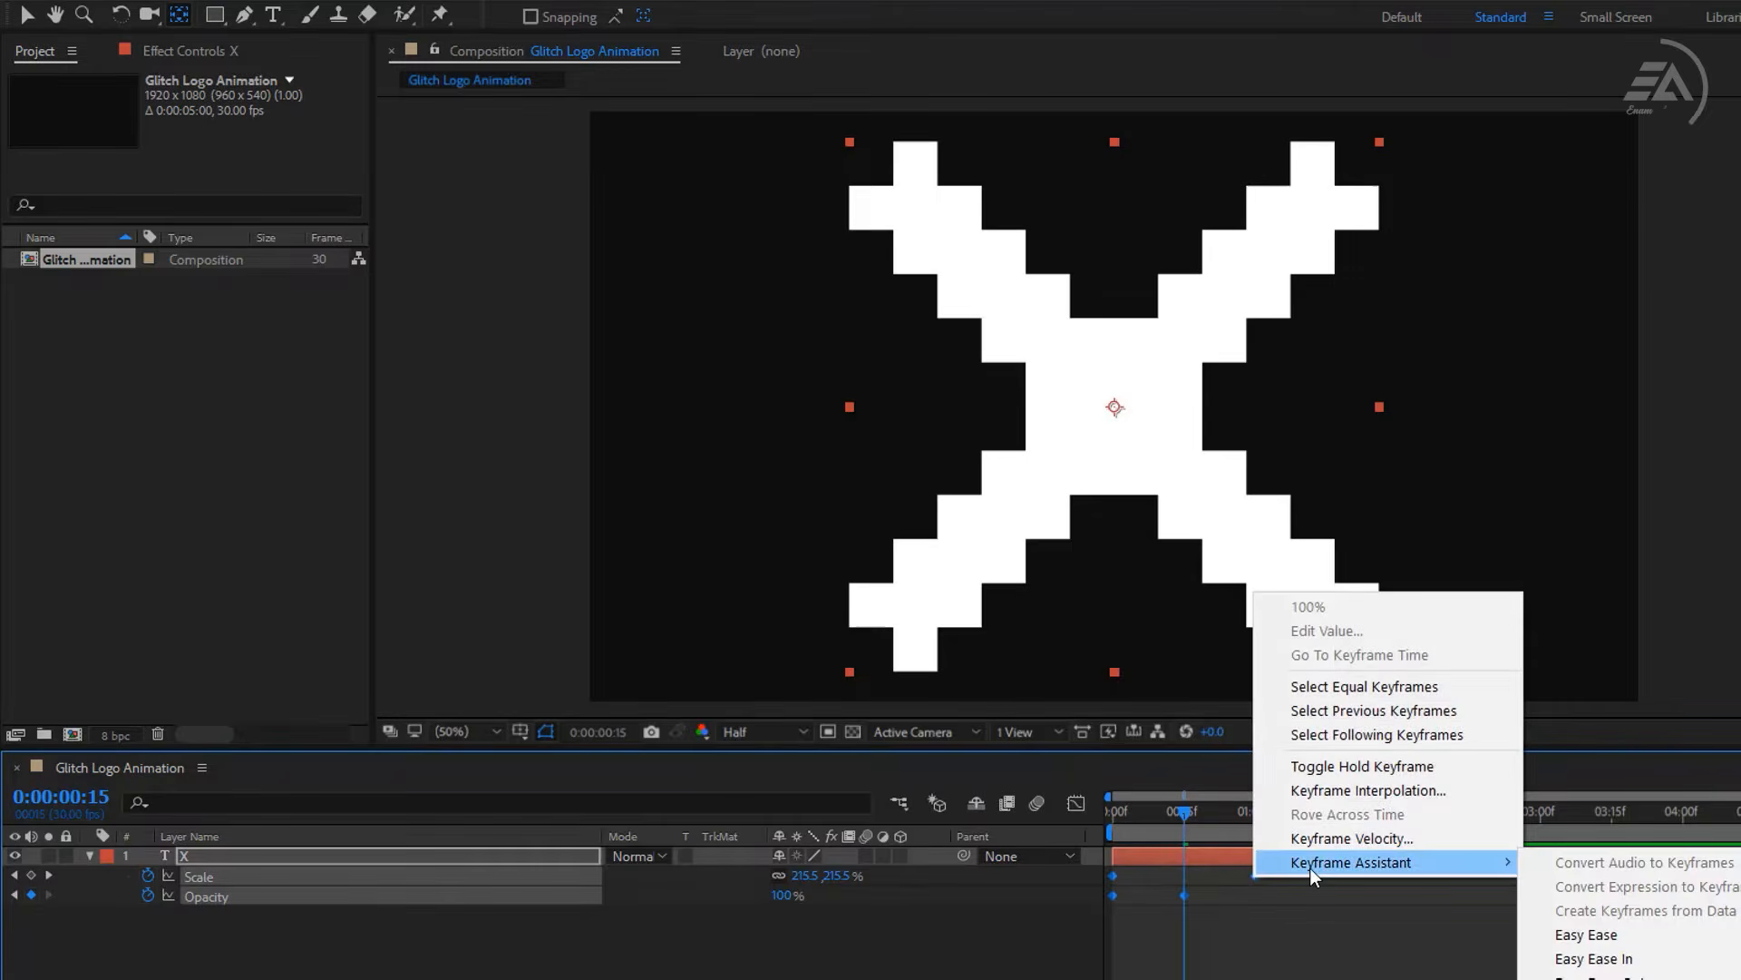
left_click(1674, 940)
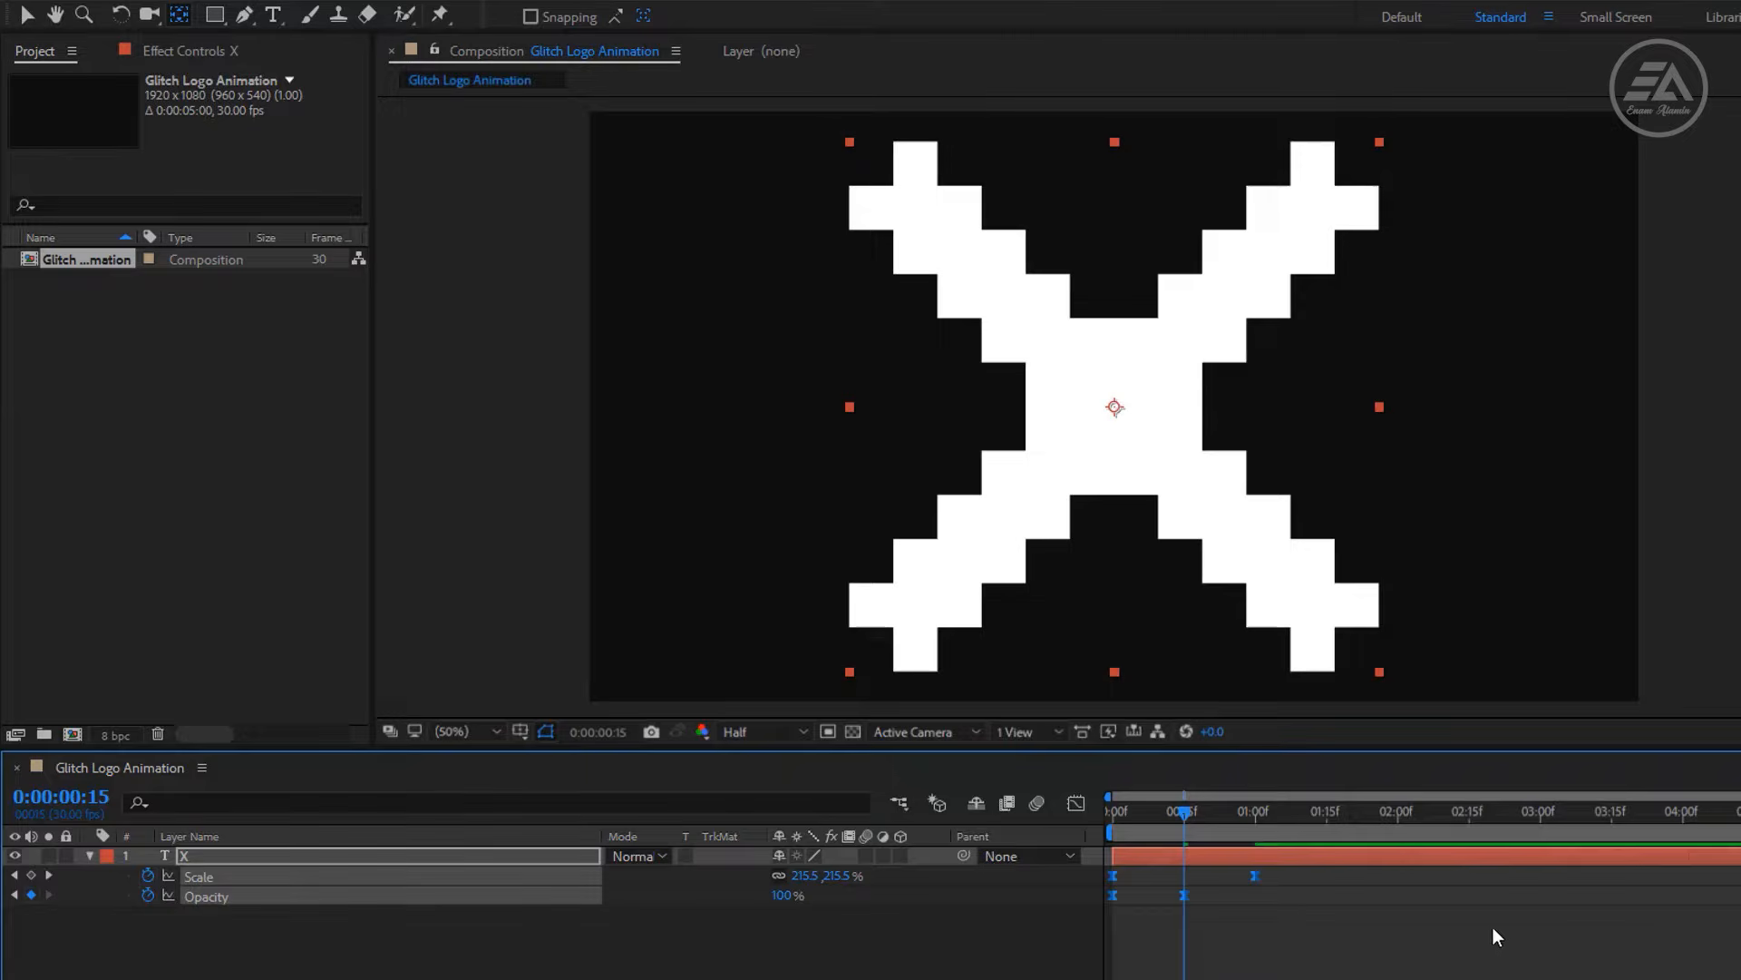
Stretch the incoming influence of the 1:00 Scale keyframe toward the first keyframe in the speed graph for a fast start and slow finish.
left_click(1272, 881)
left_click(1257, 877)
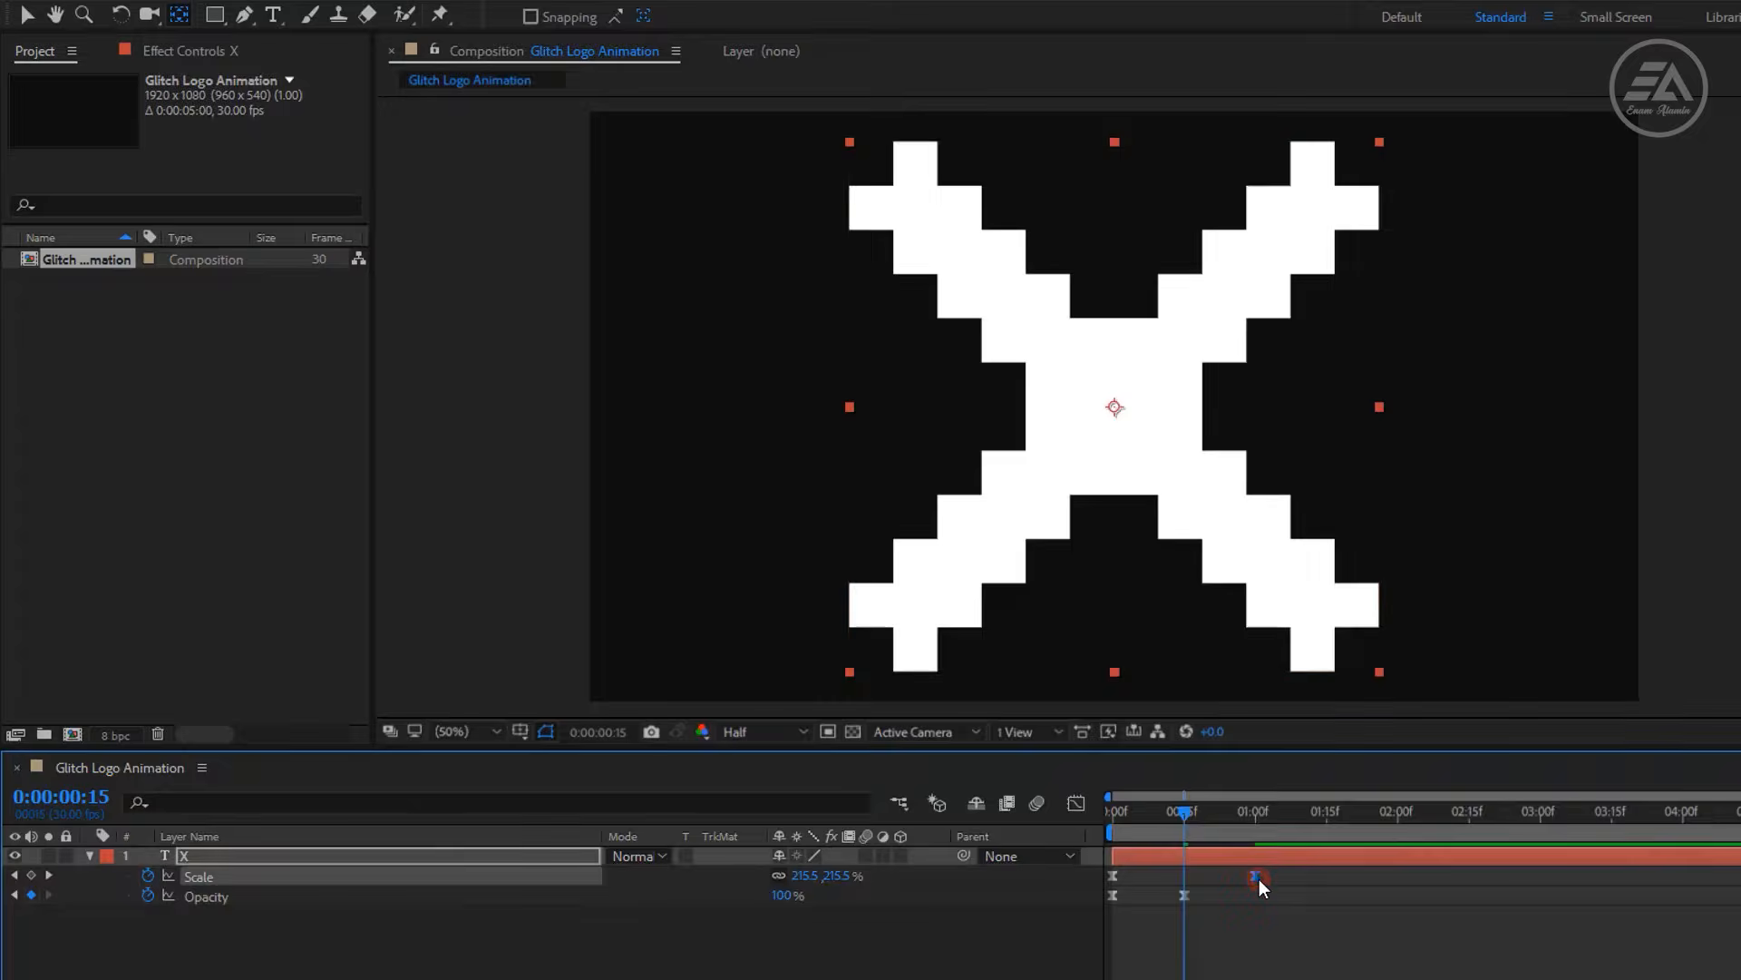
left_click(1077, 803)
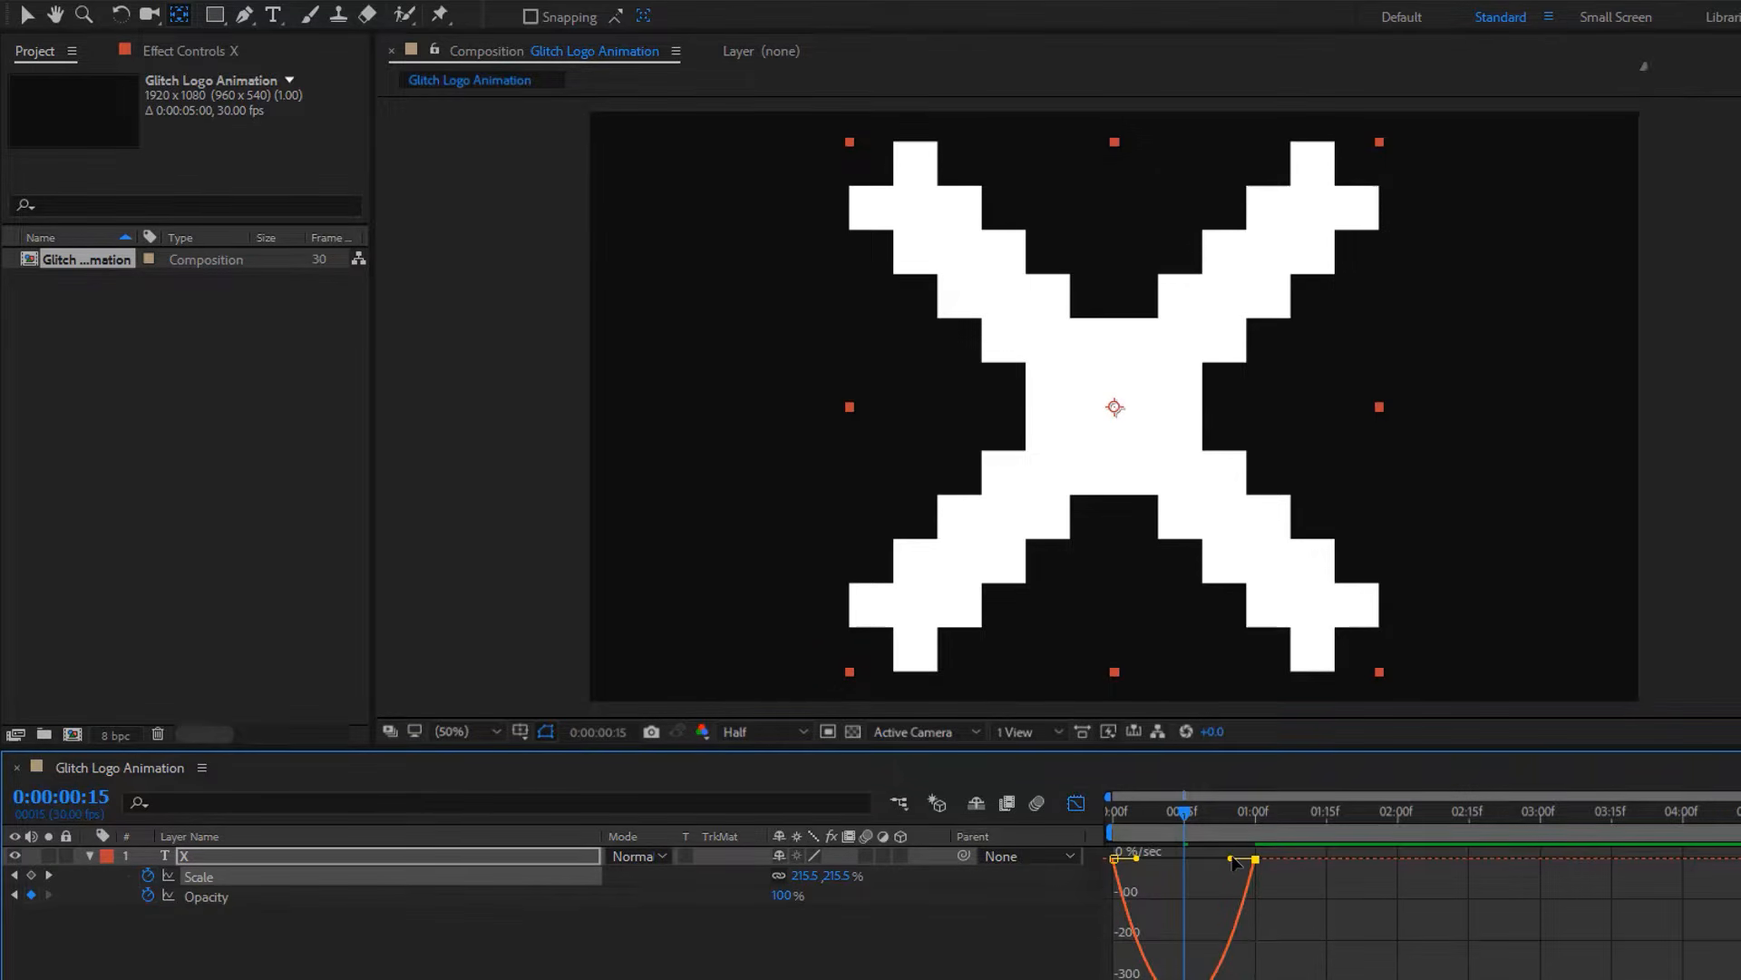
left_click_drag(1230, 858, 1108, 860)
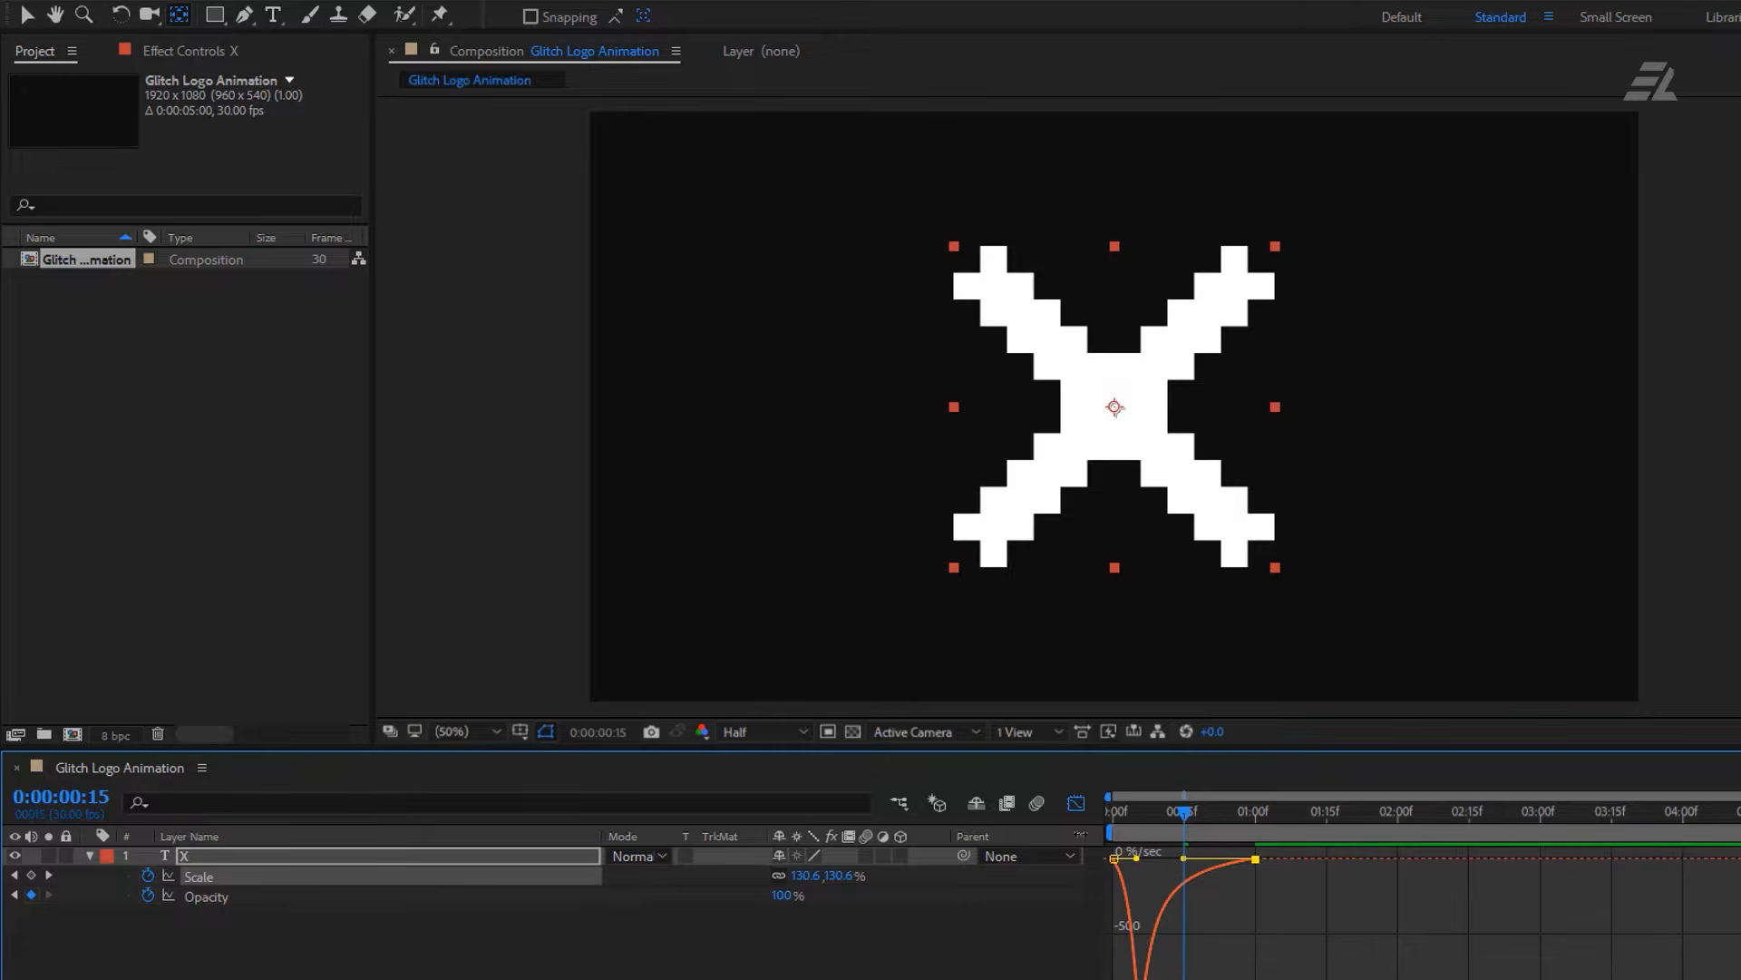
left_click(1077, 812)
Preview the X scale and fade-in animation from the beginning of the composition.
key("Home")
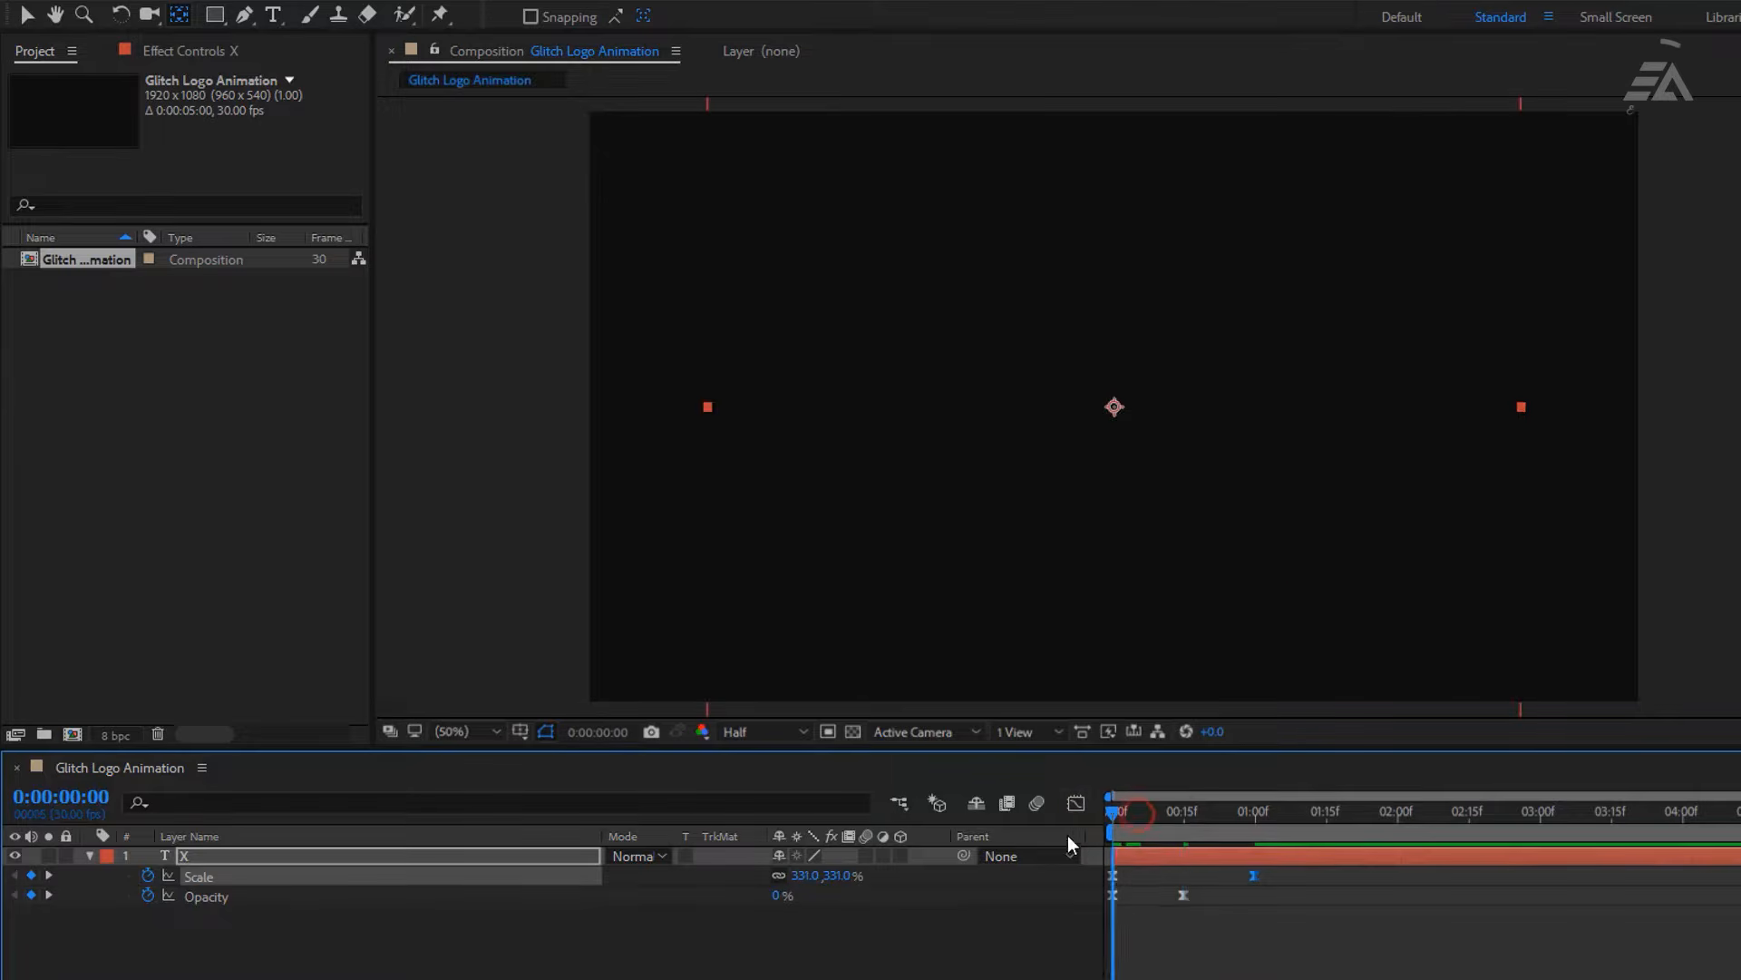
key("space")
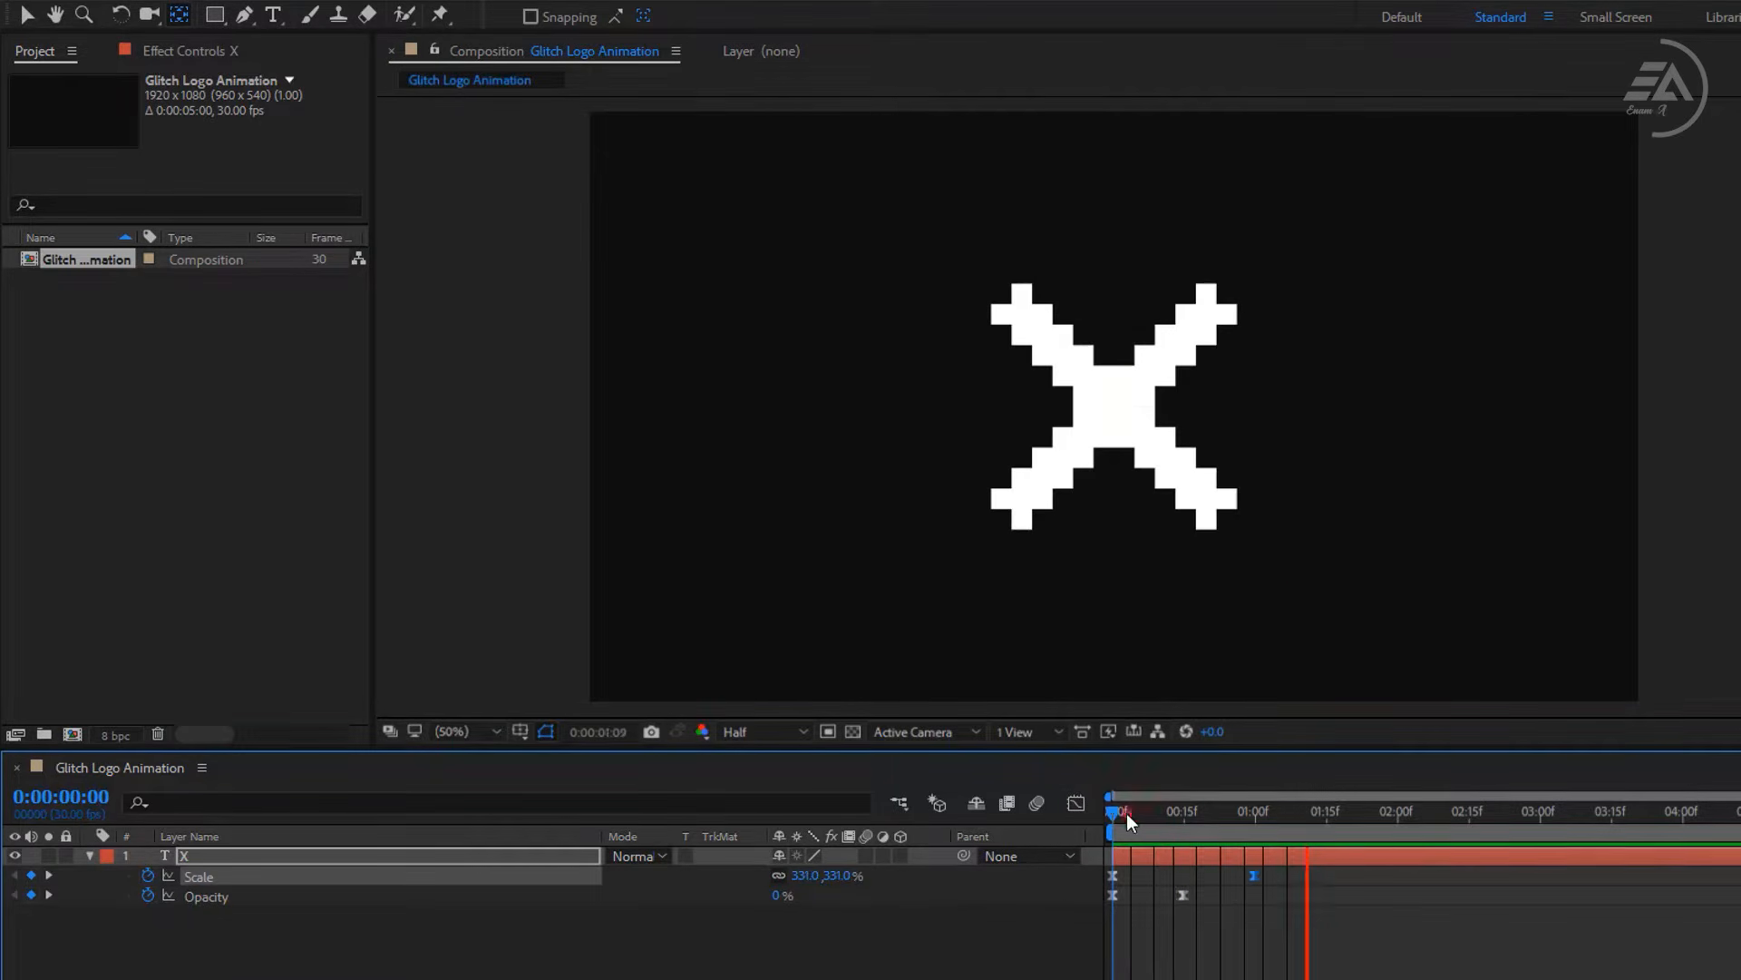
key("space")
key("space")
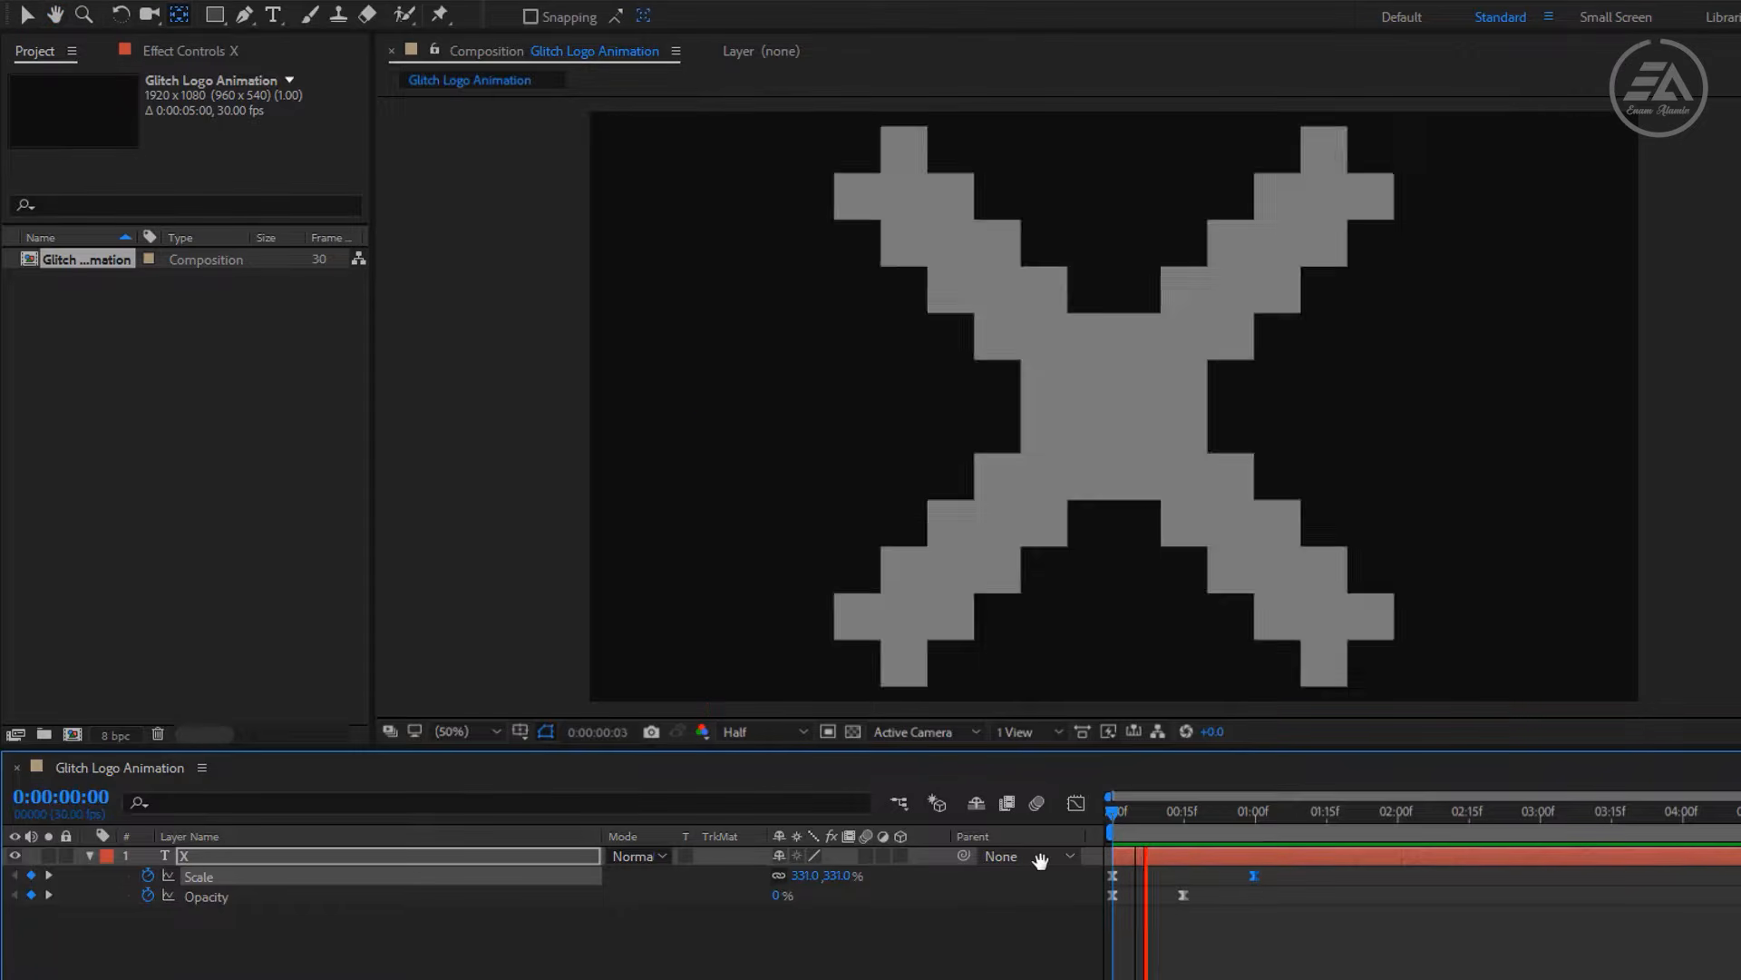
key("space")
Create a dark gray 1920 x 1080 px solid layer named Glitch above the X text.
left_click(505, 965)
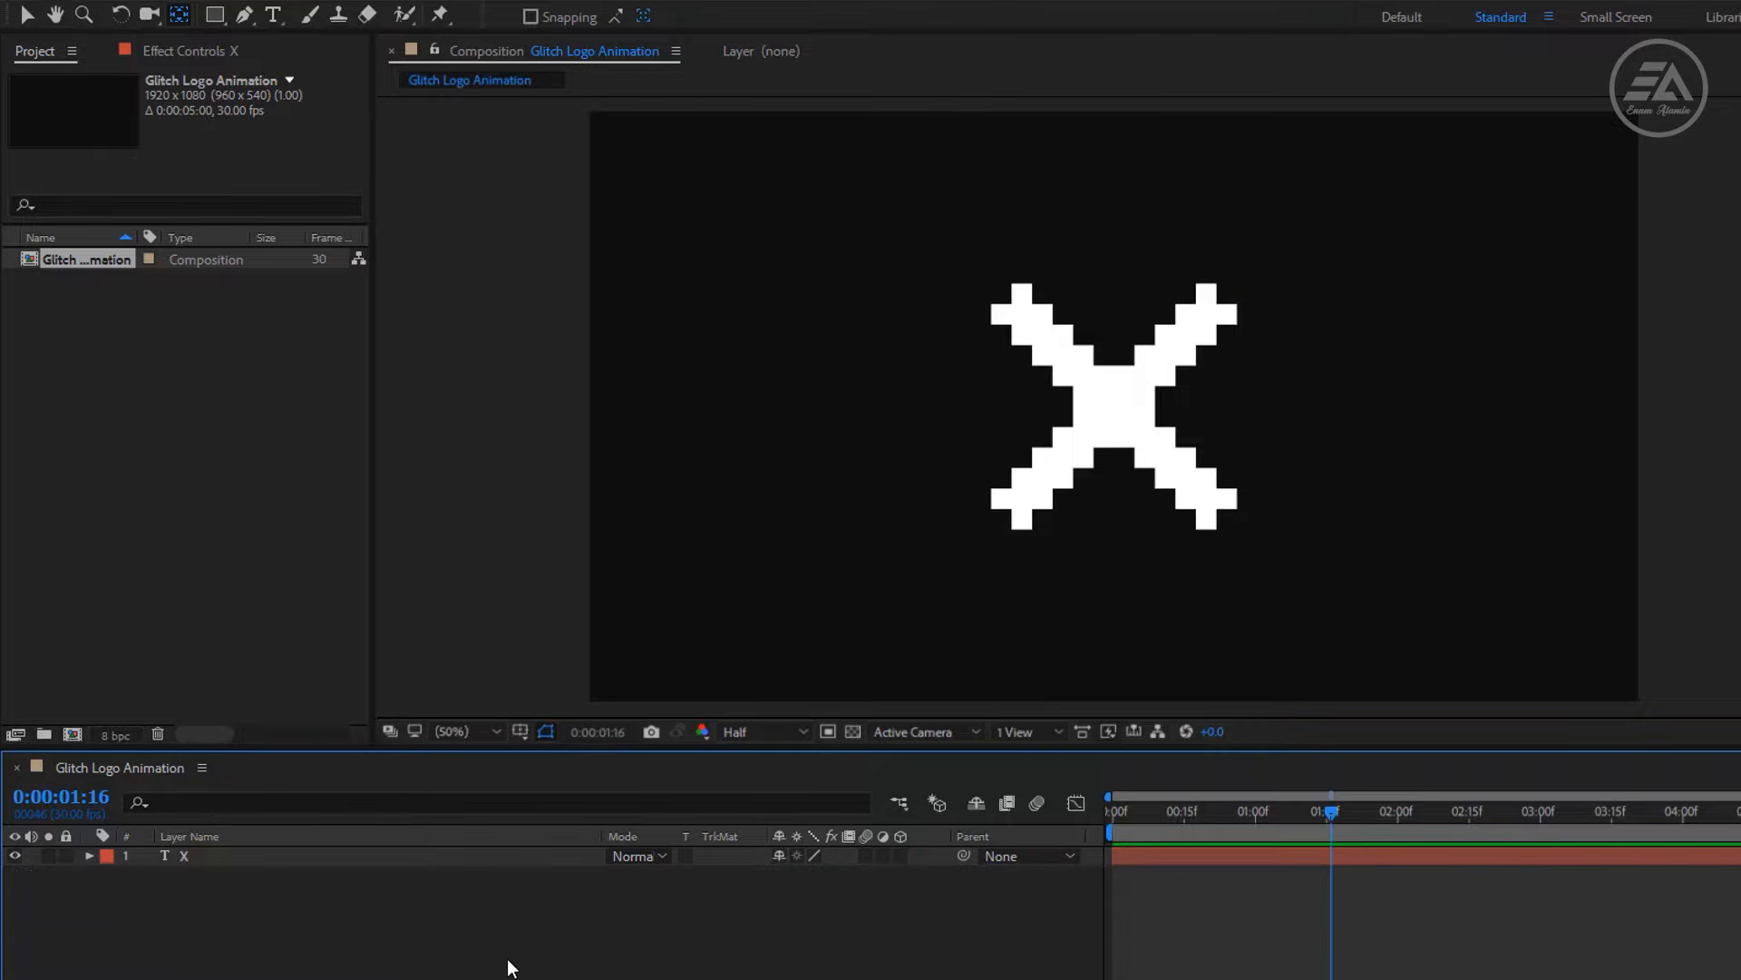
right_click(464, 946)
mouse_move(595, 711)
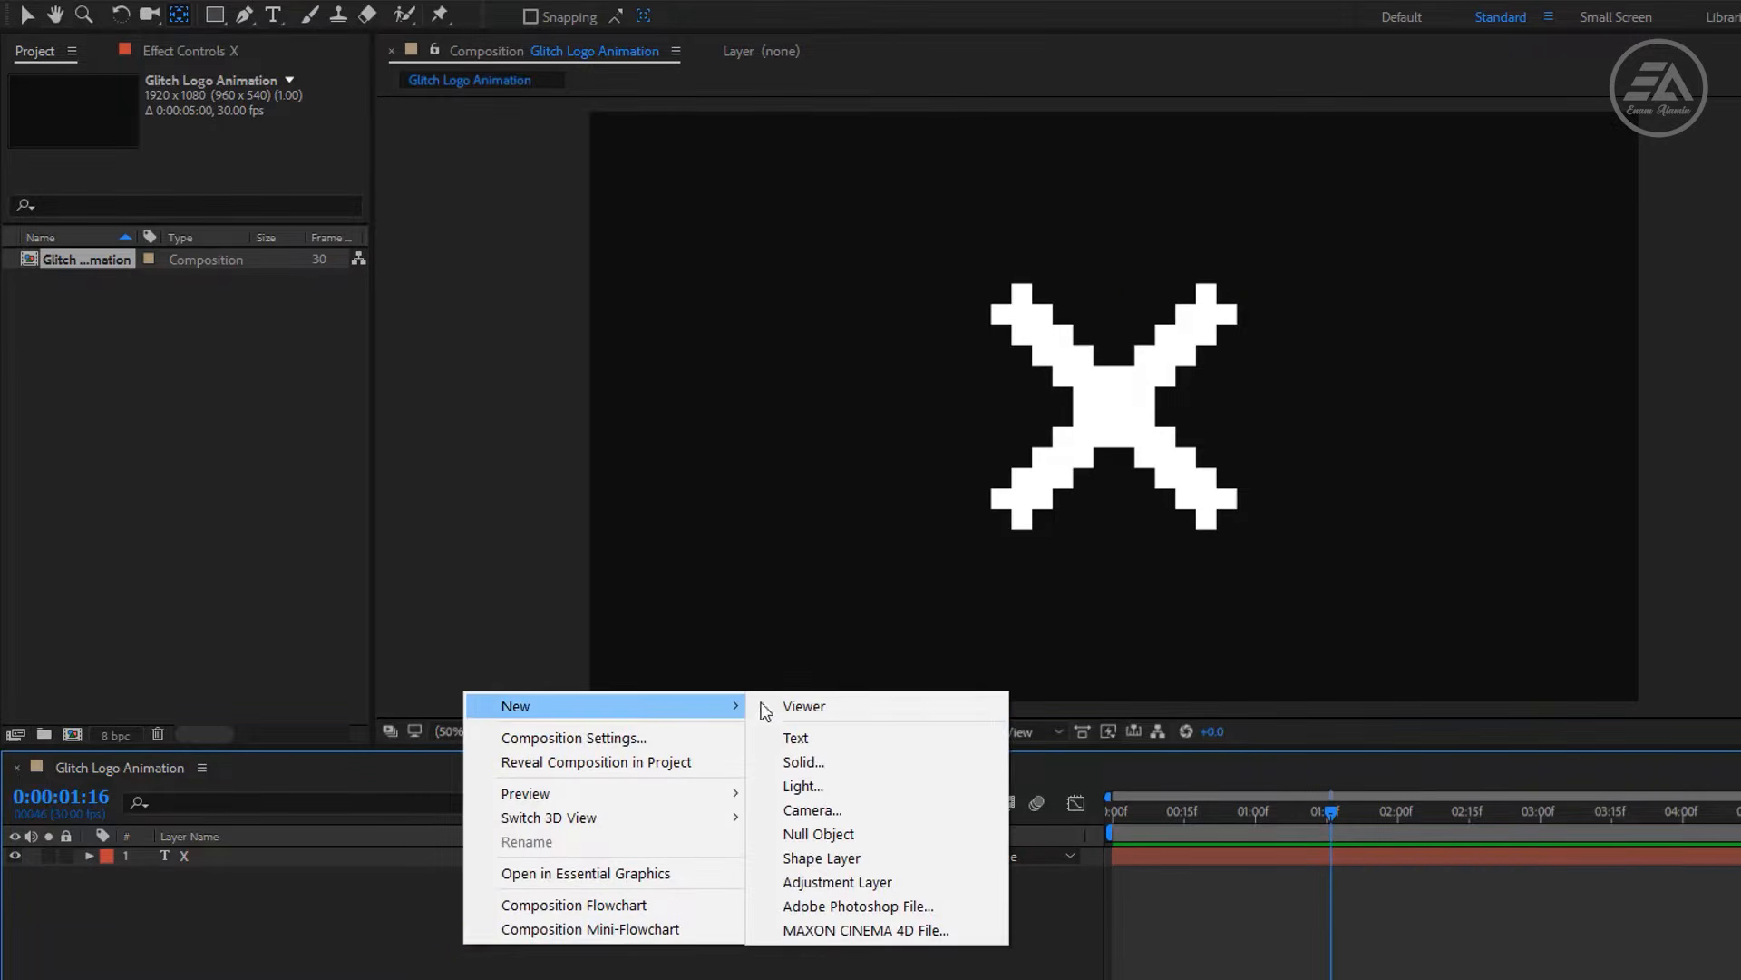
left_click(872, 762)
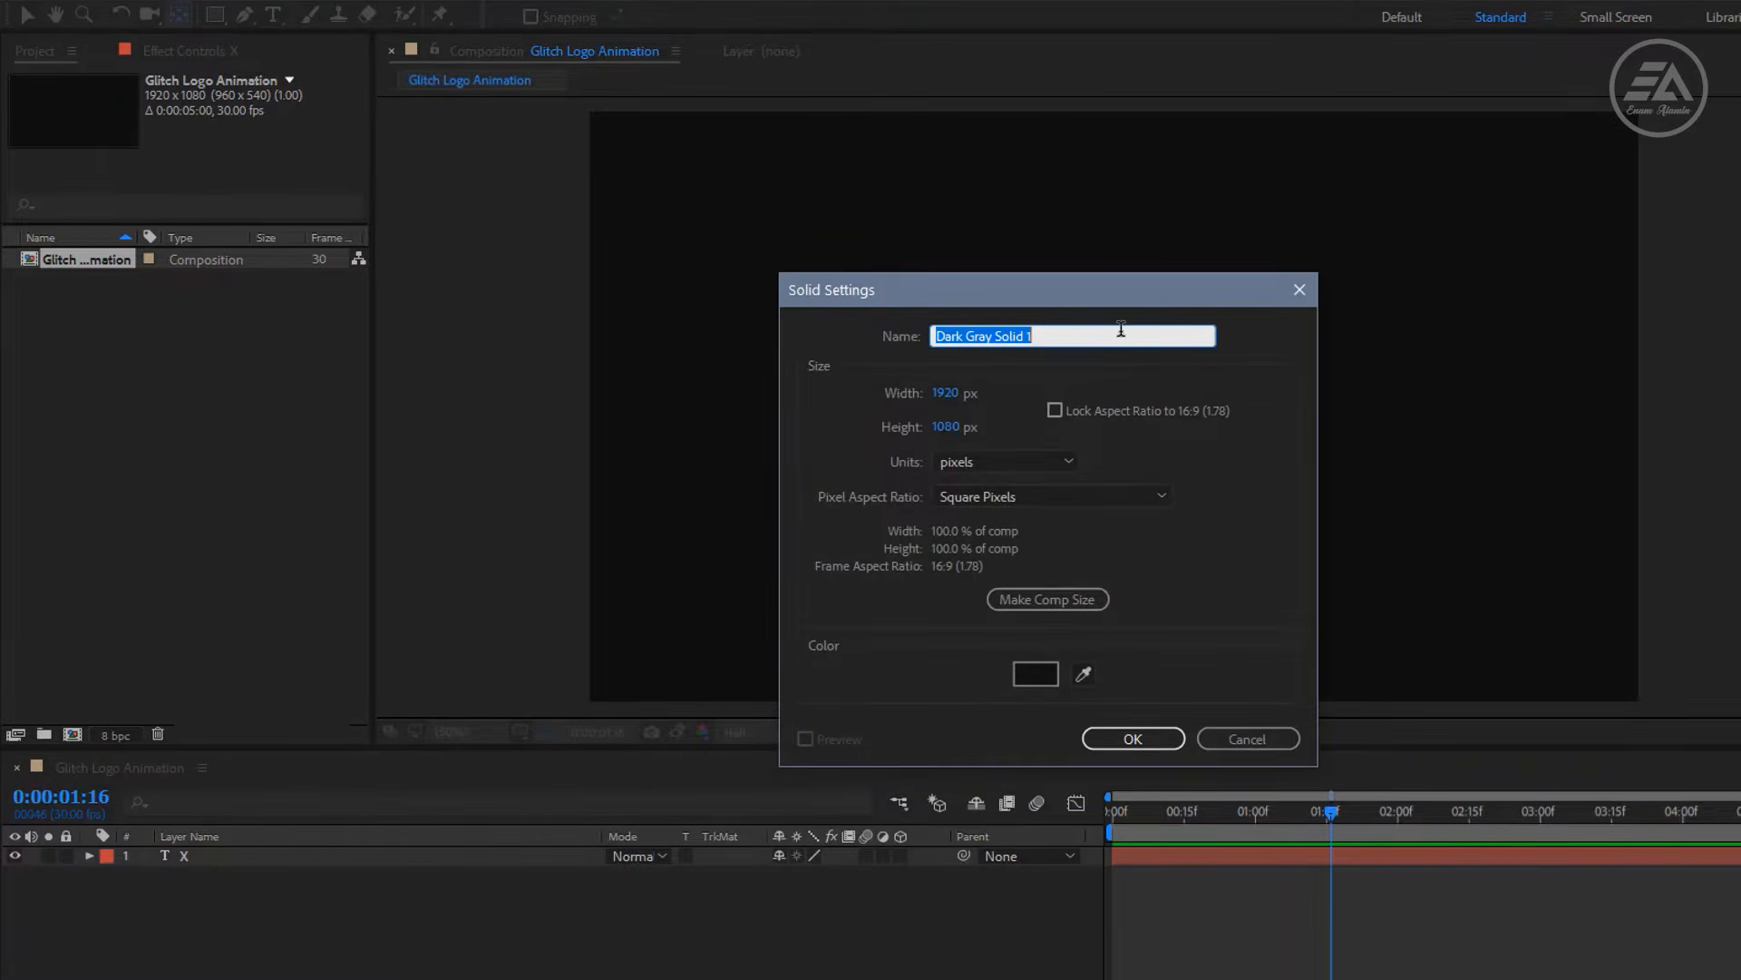
type("Glitch")
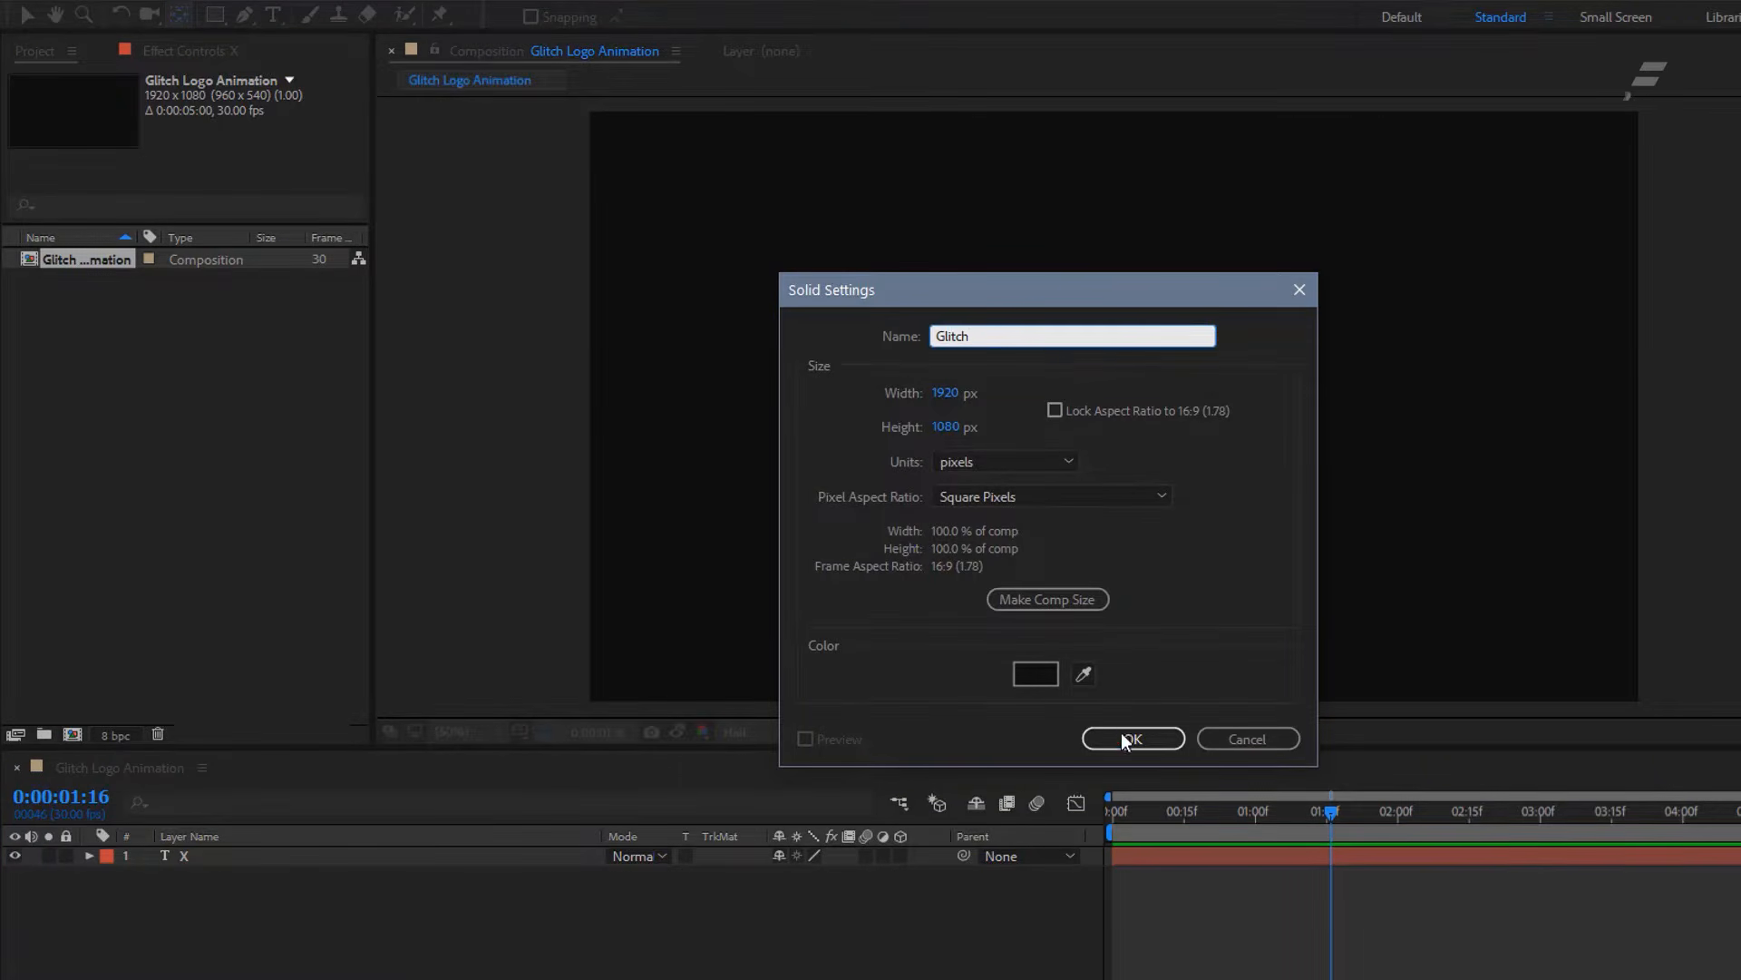
left_click(1122, 737)
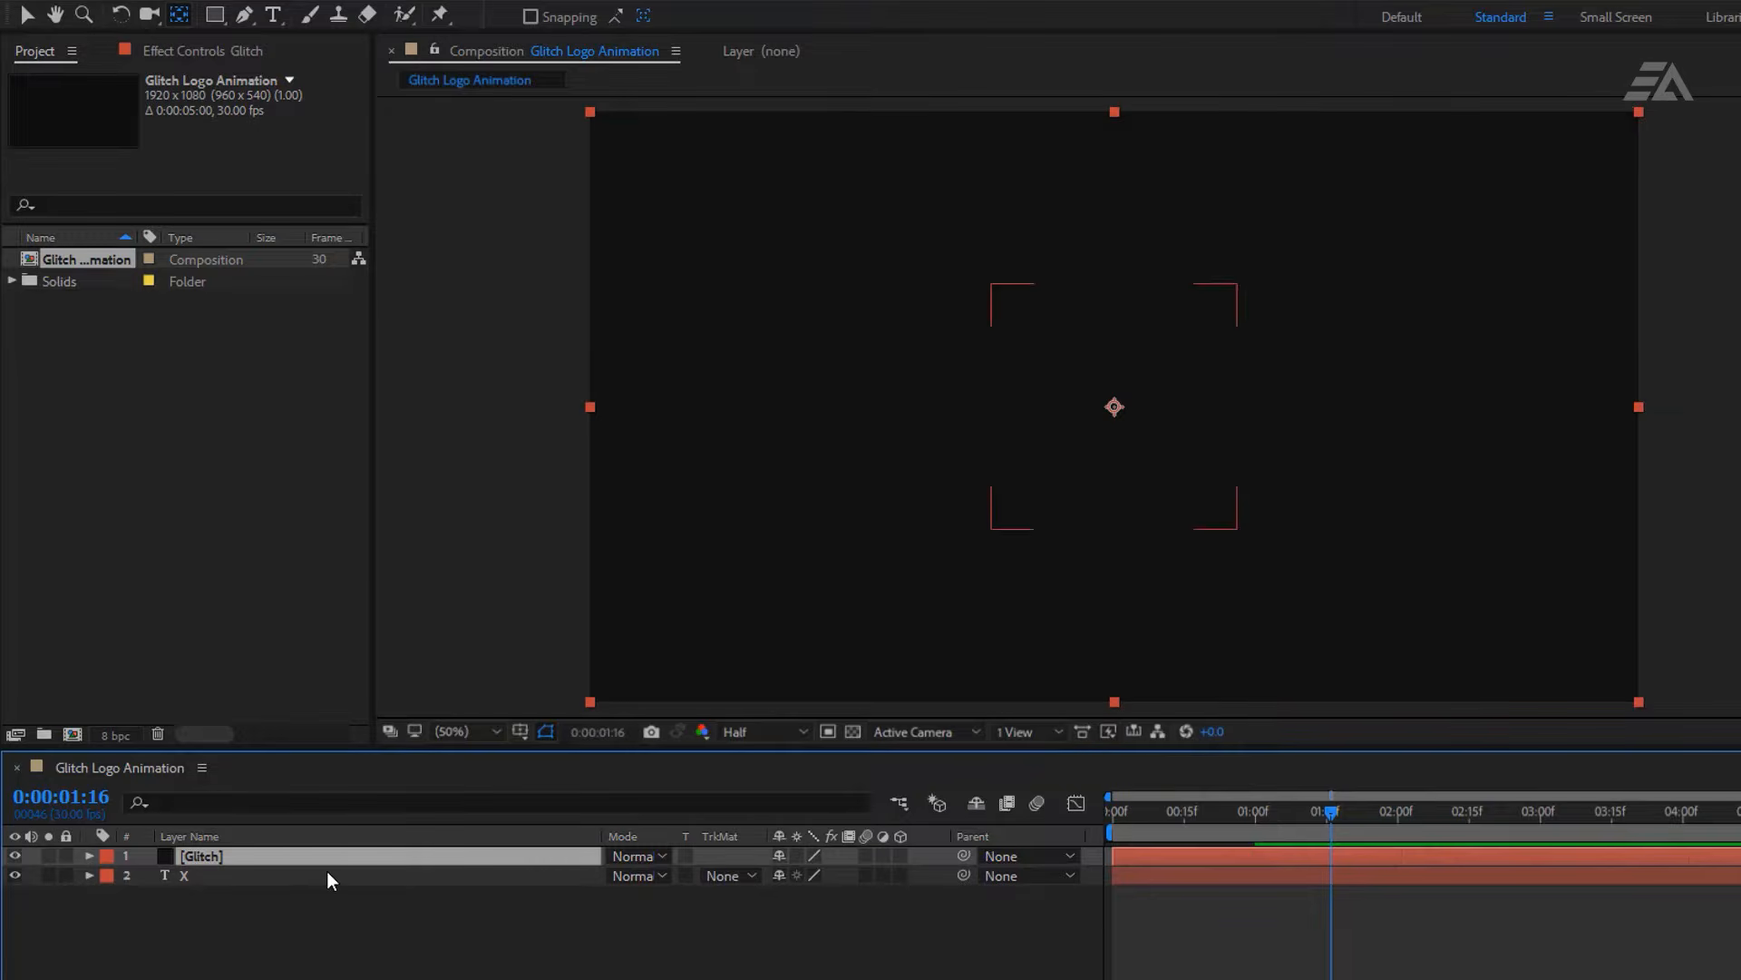
Pre-compose the Glitch solid into a composition named Glitch Comp, moving all attributes into it.
left_click(281, 858)
right_click(282, 858)
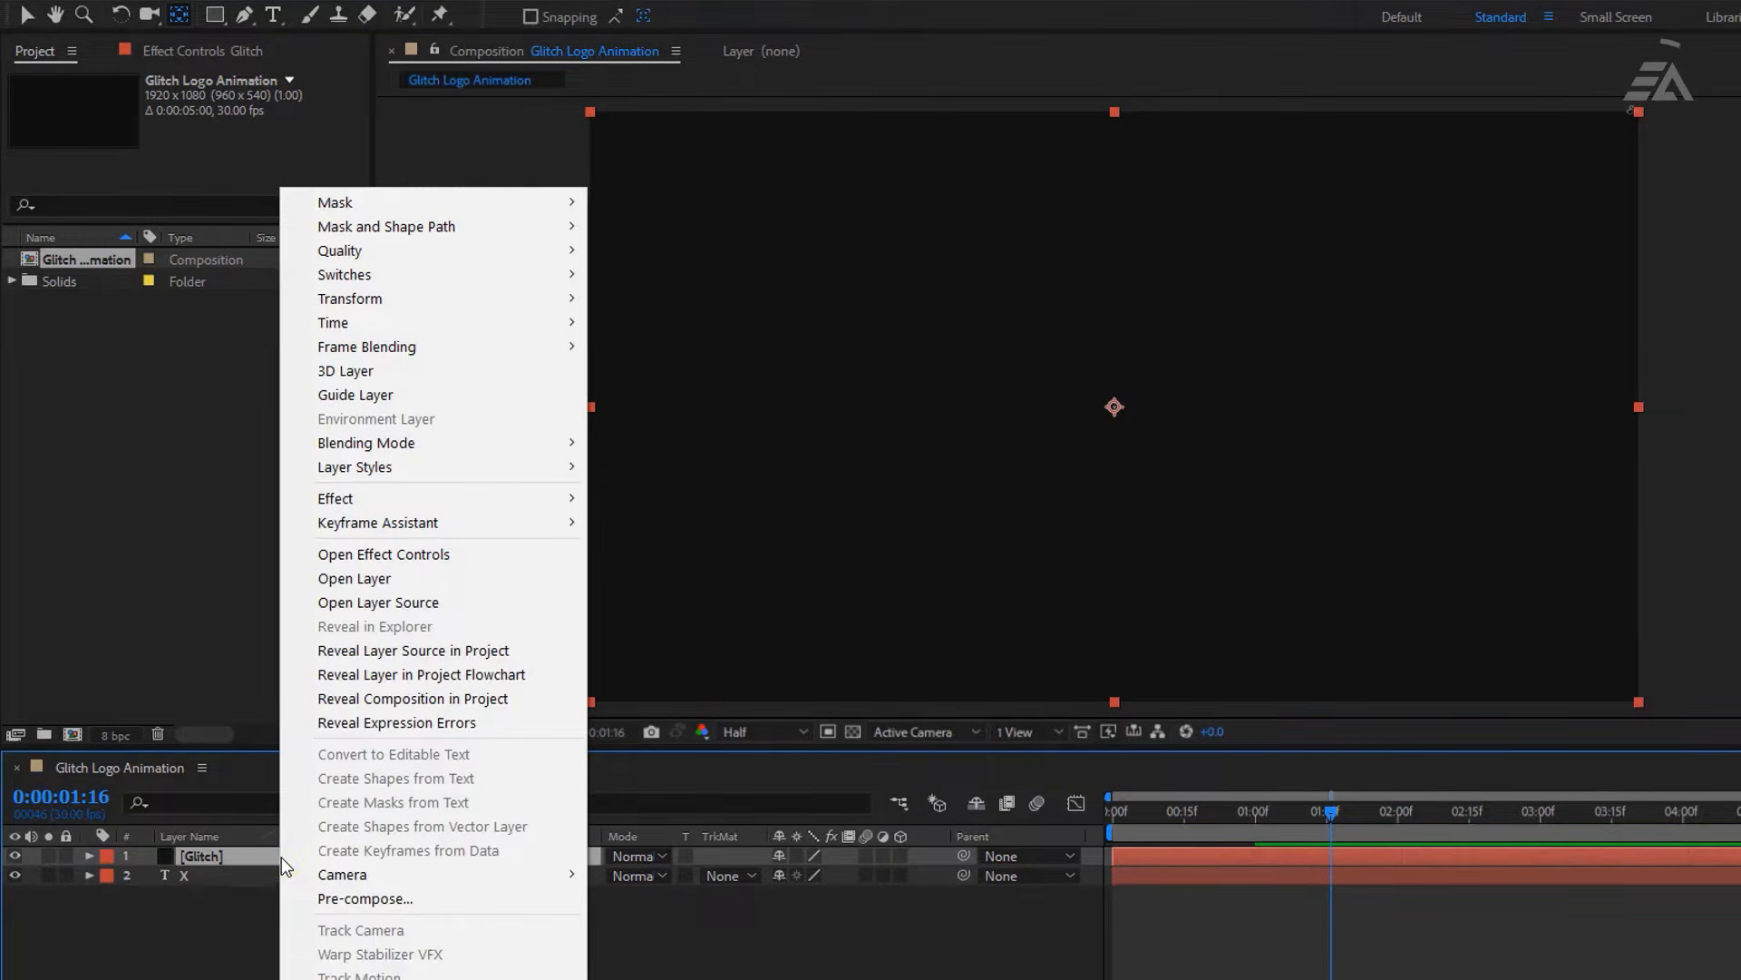
left_click(416, 905)
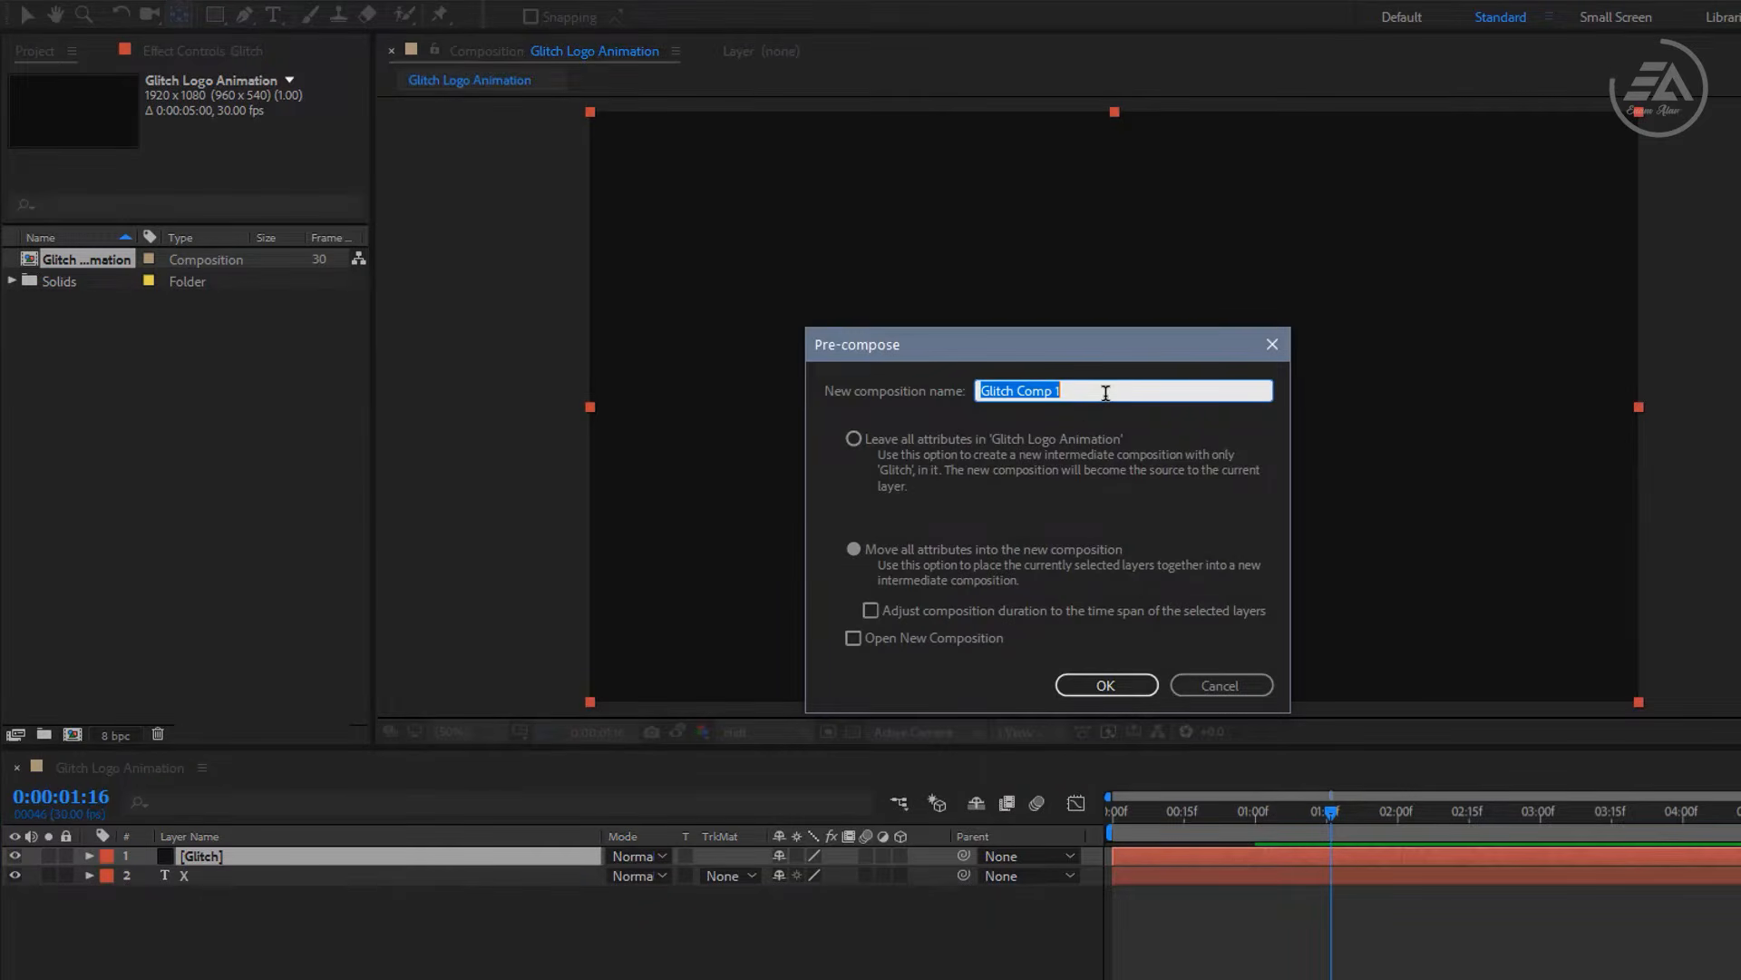
type("Glitch Cop")
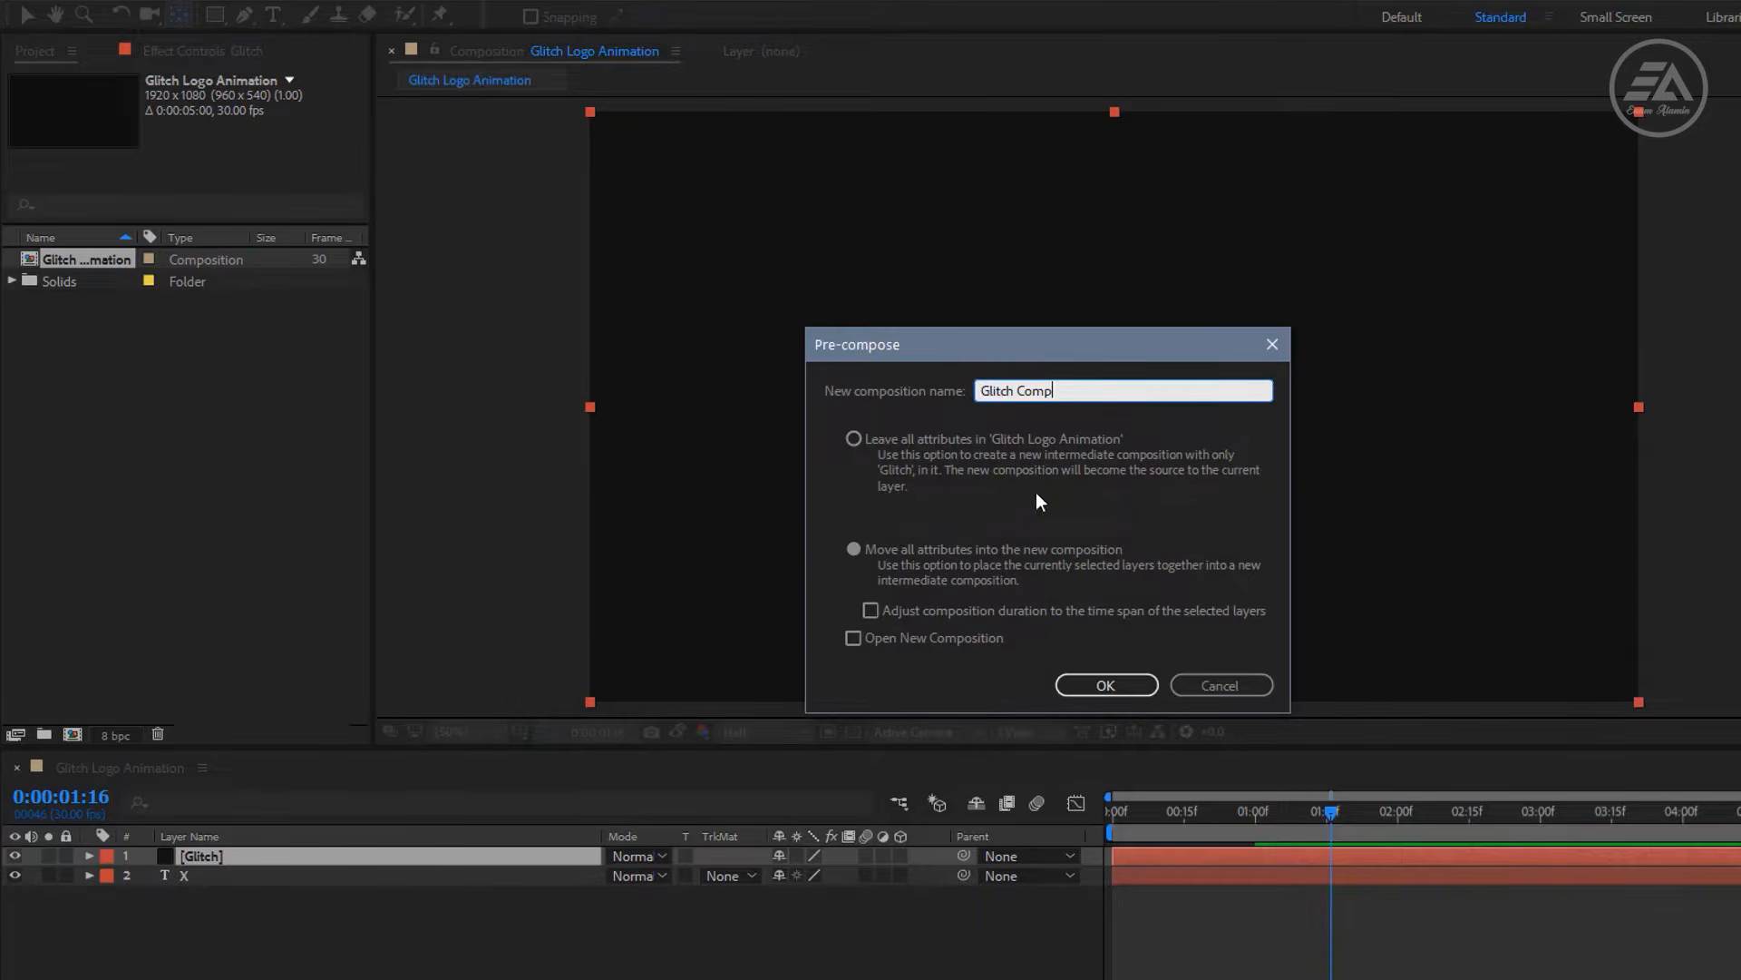
left_click(854, 549)
left_click(1131, 686)
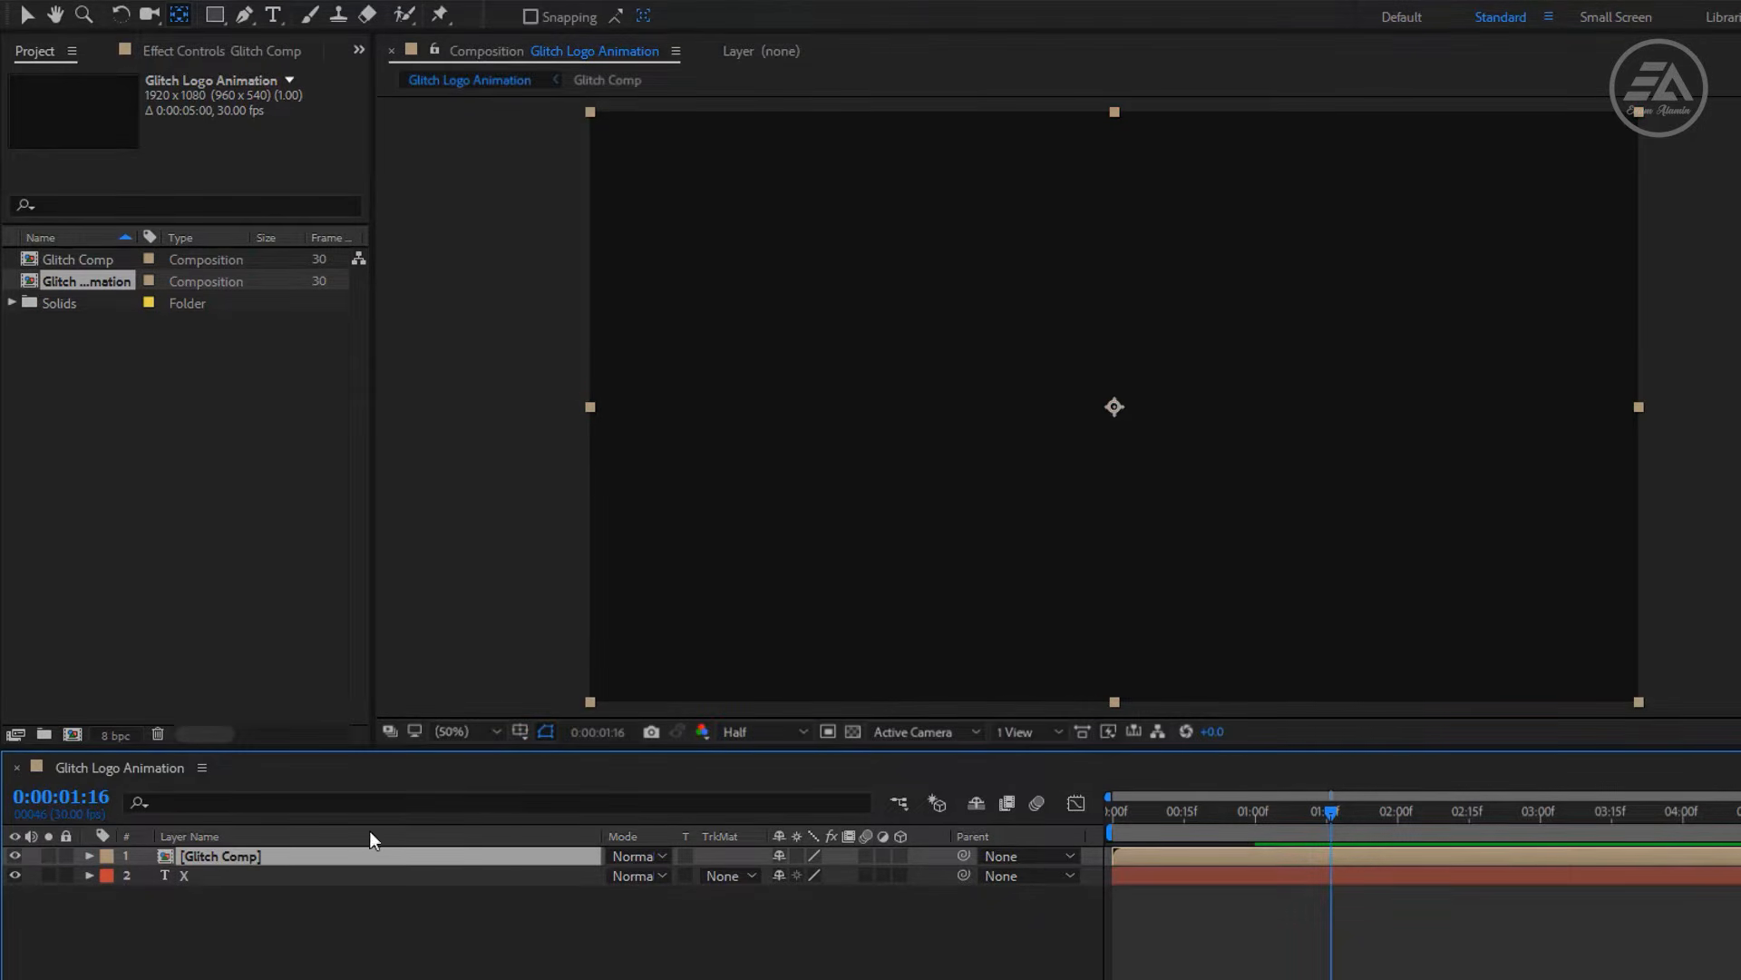
Open Glitch Comp and apply the Fractal Noise effect to its Glitch layer.
double_click(278, 858)
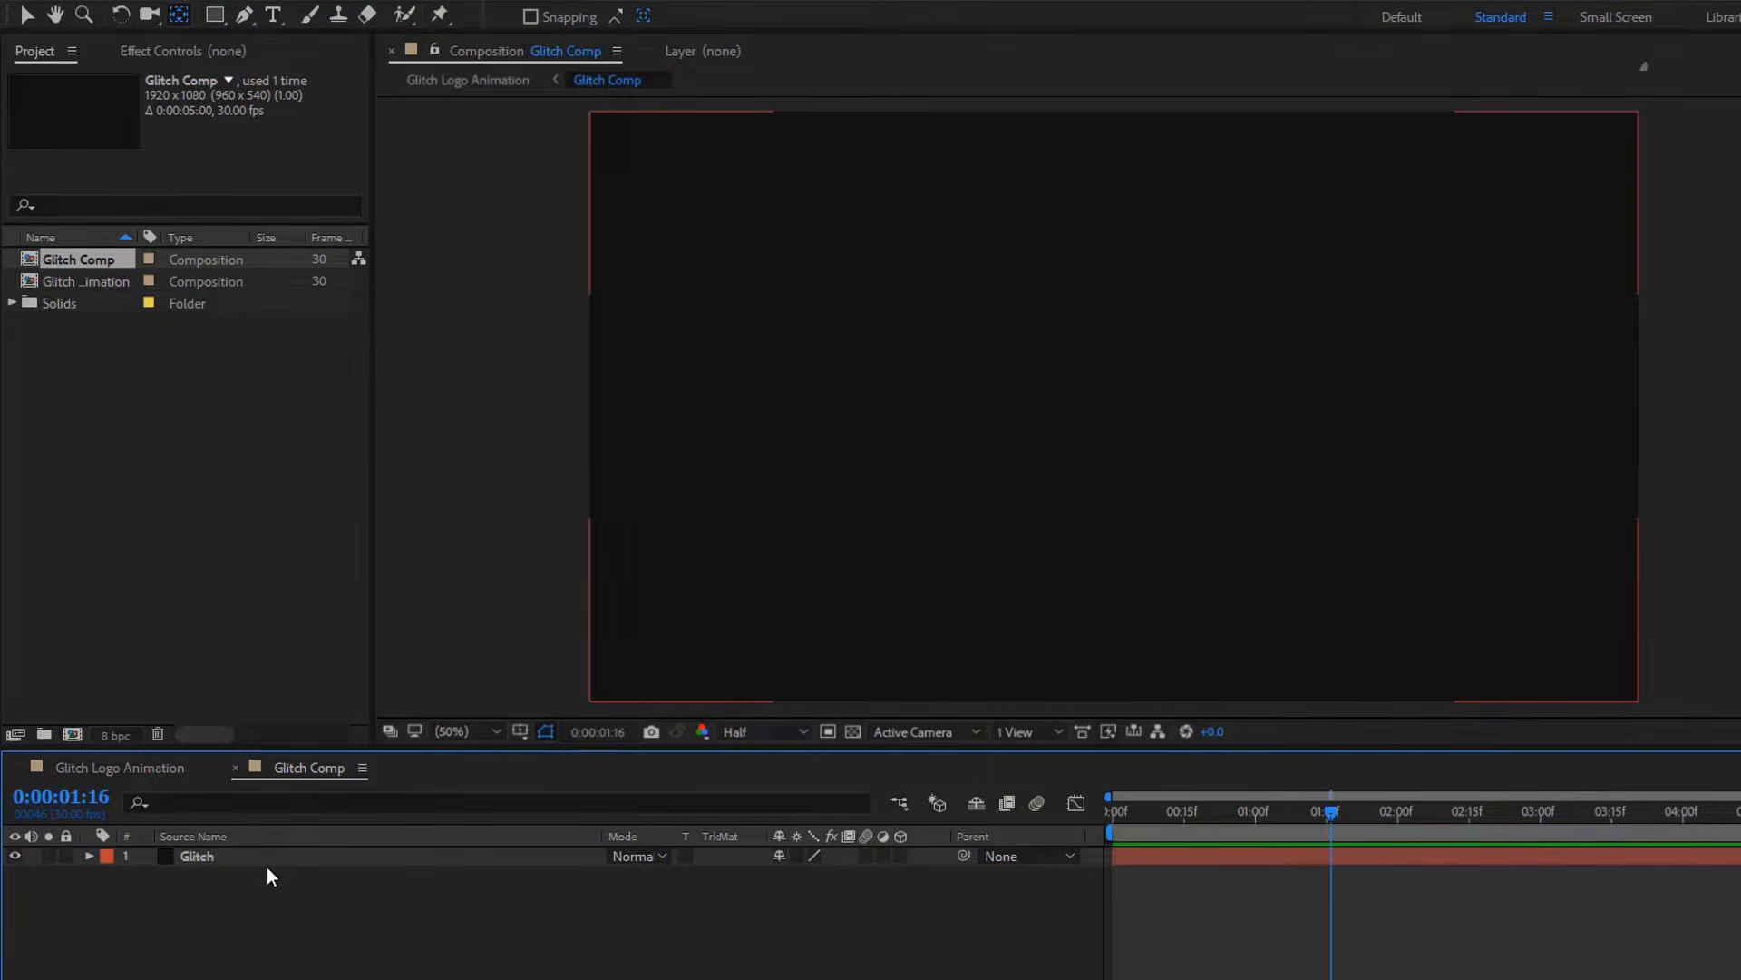
left_click(265, 862)
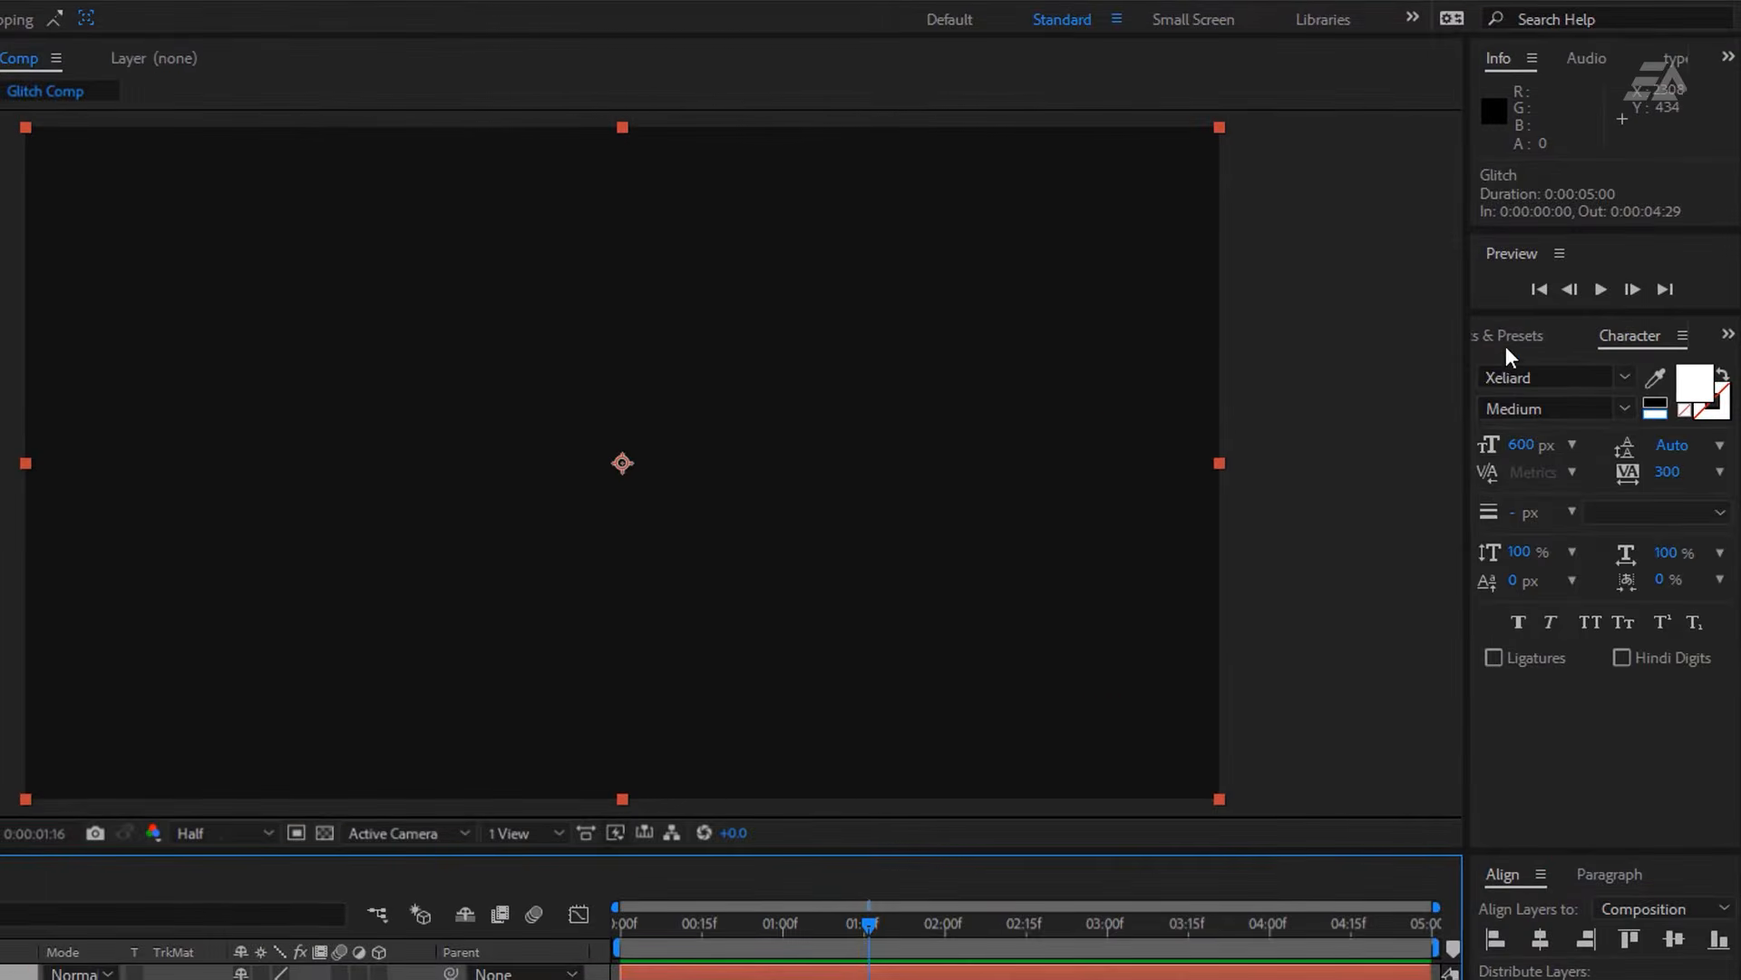
left_click(1508, 345)
left_click(1542, 366)
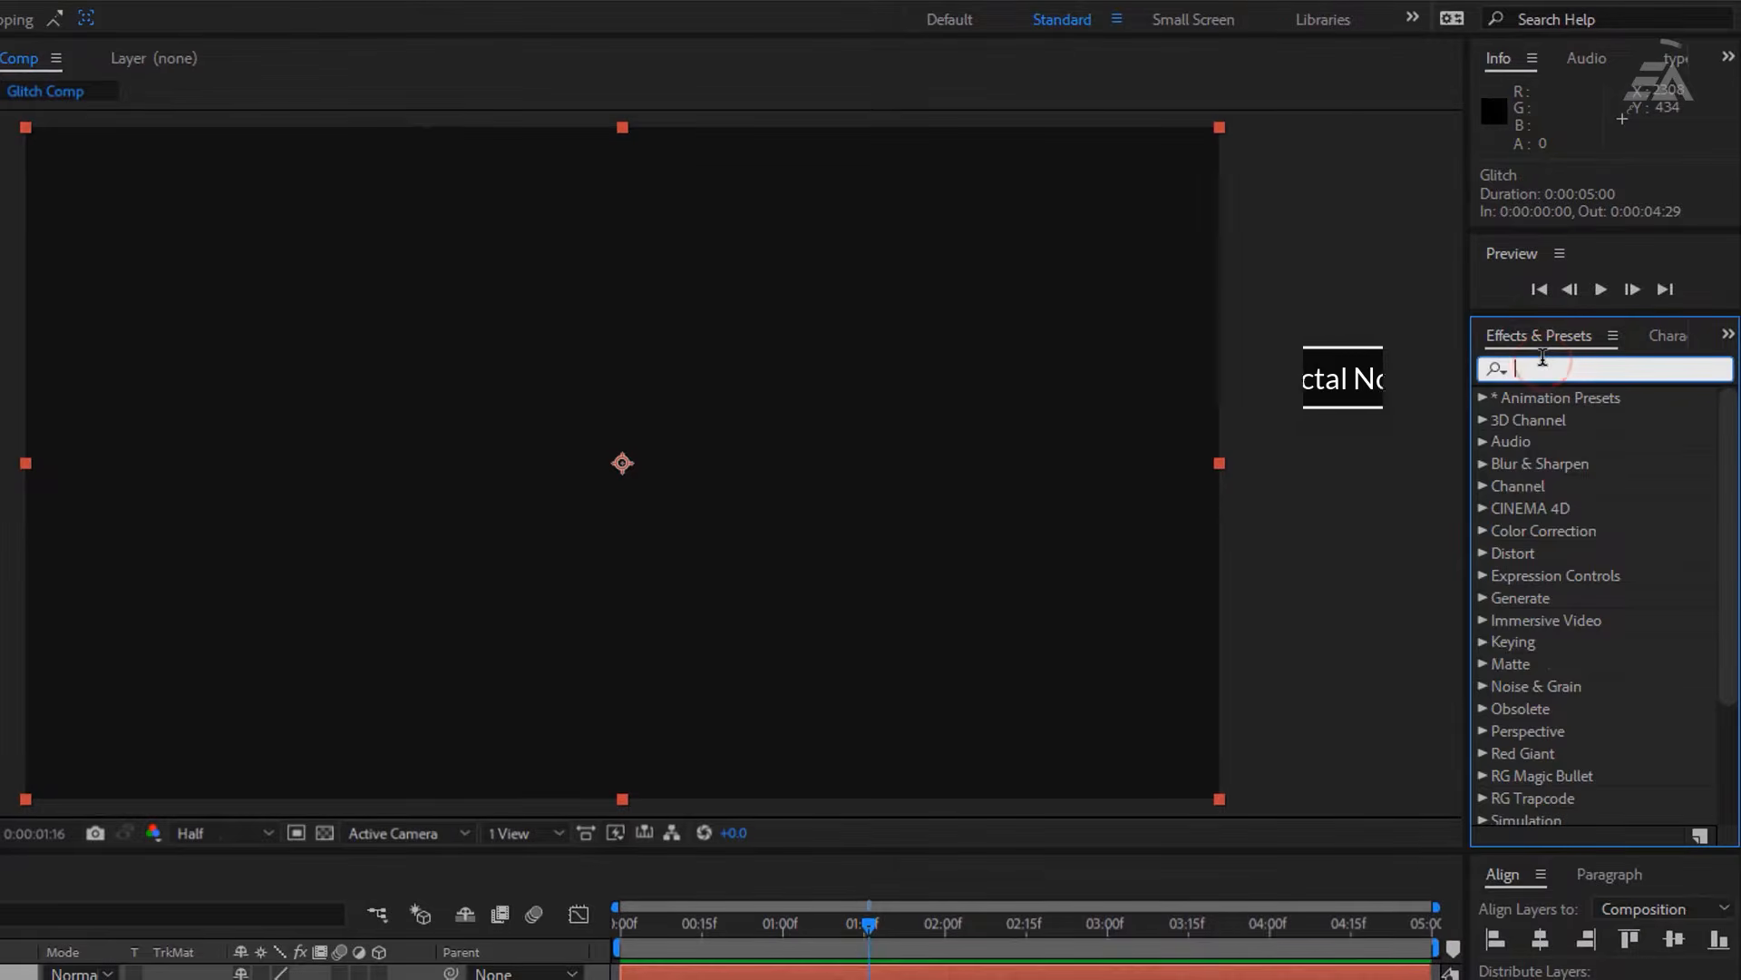
type("Fractal")
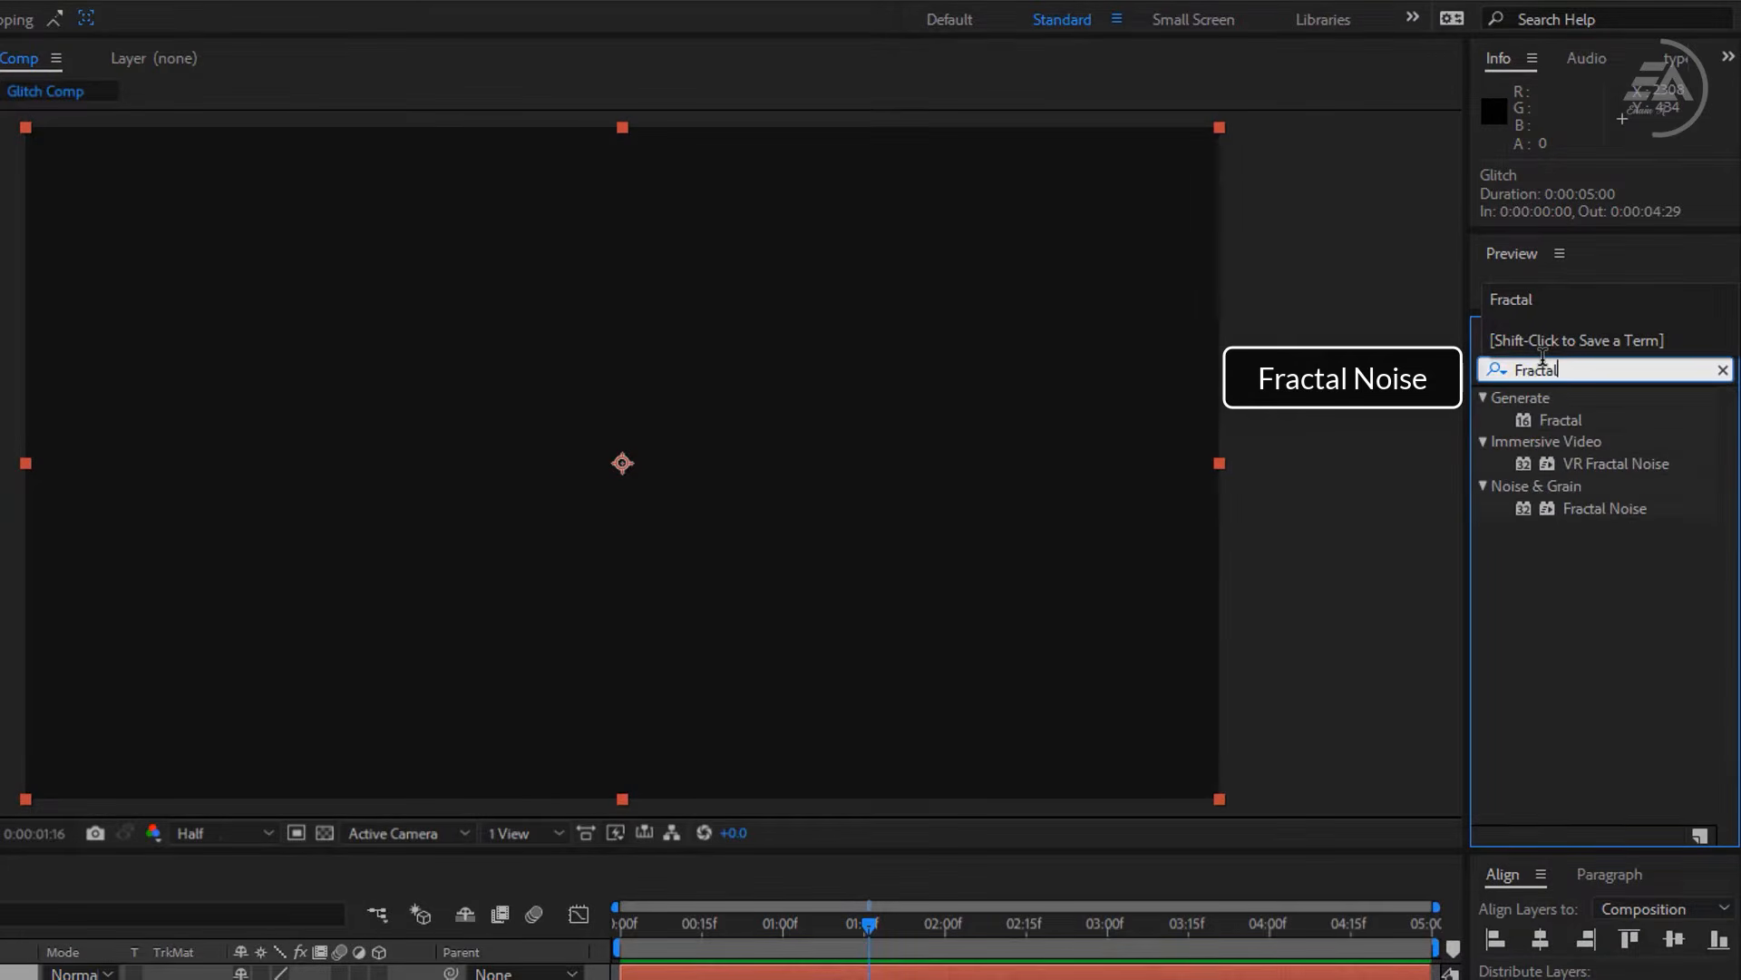
double_click(1598, 510)
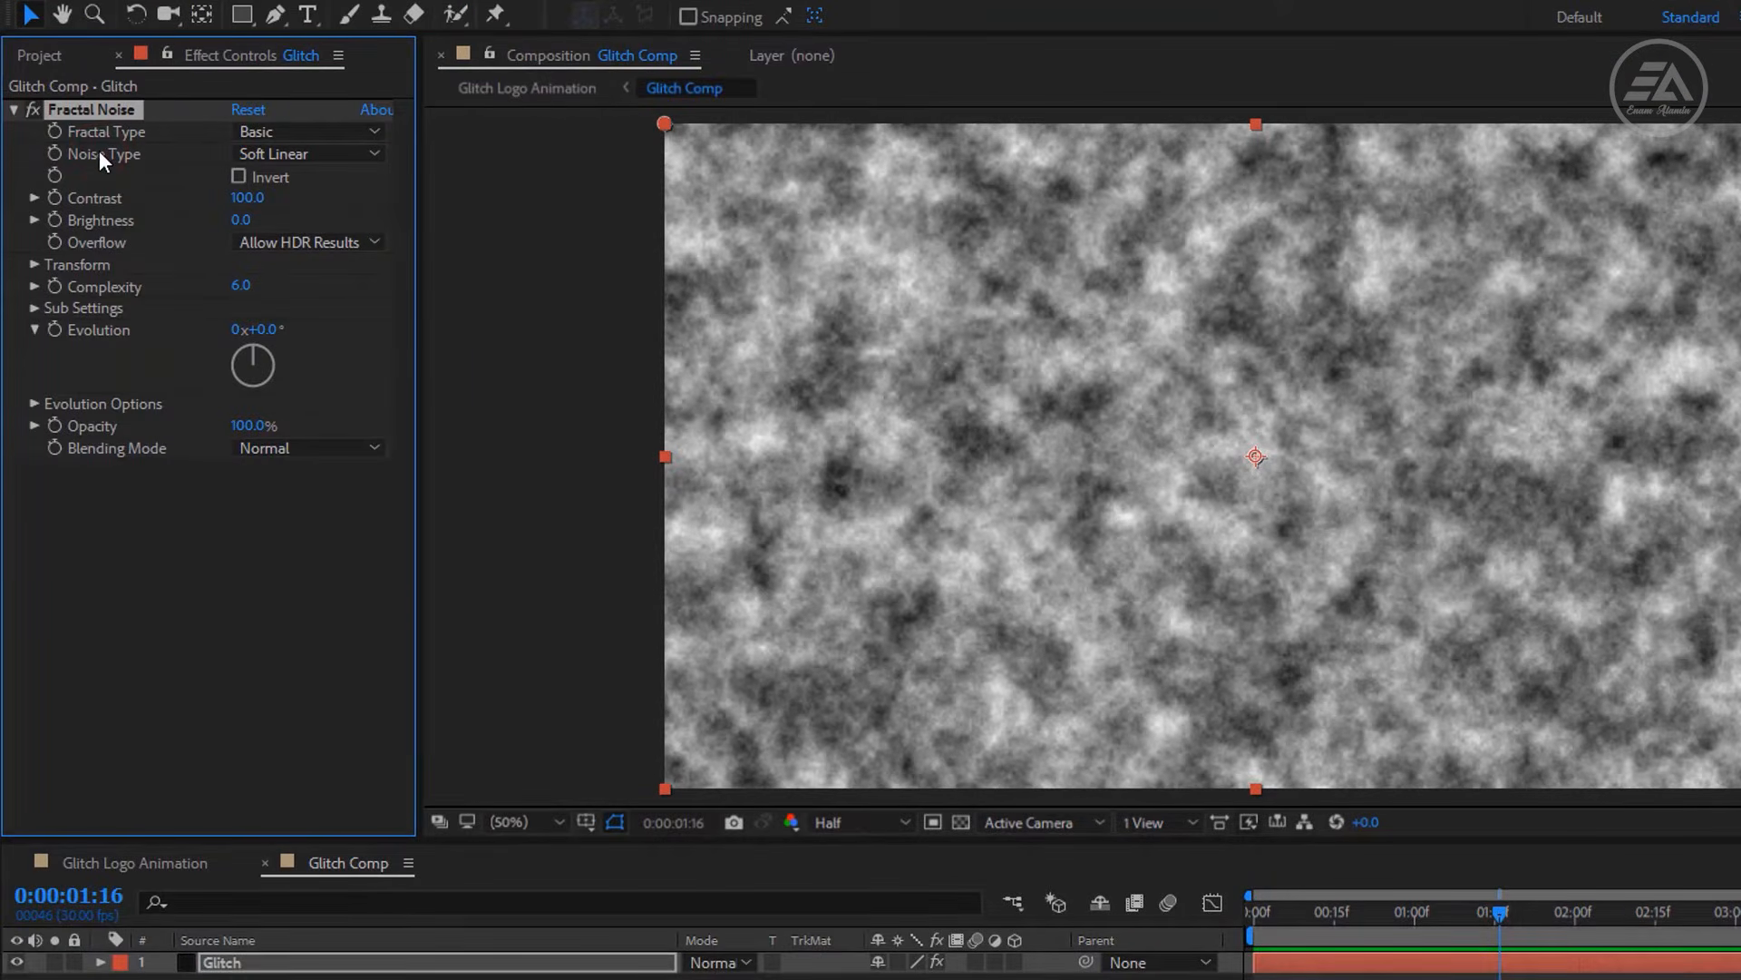
Set the Fractal Noise to Block noise type with Contrast 200 and Brightness -20.
left_click(346, 151)
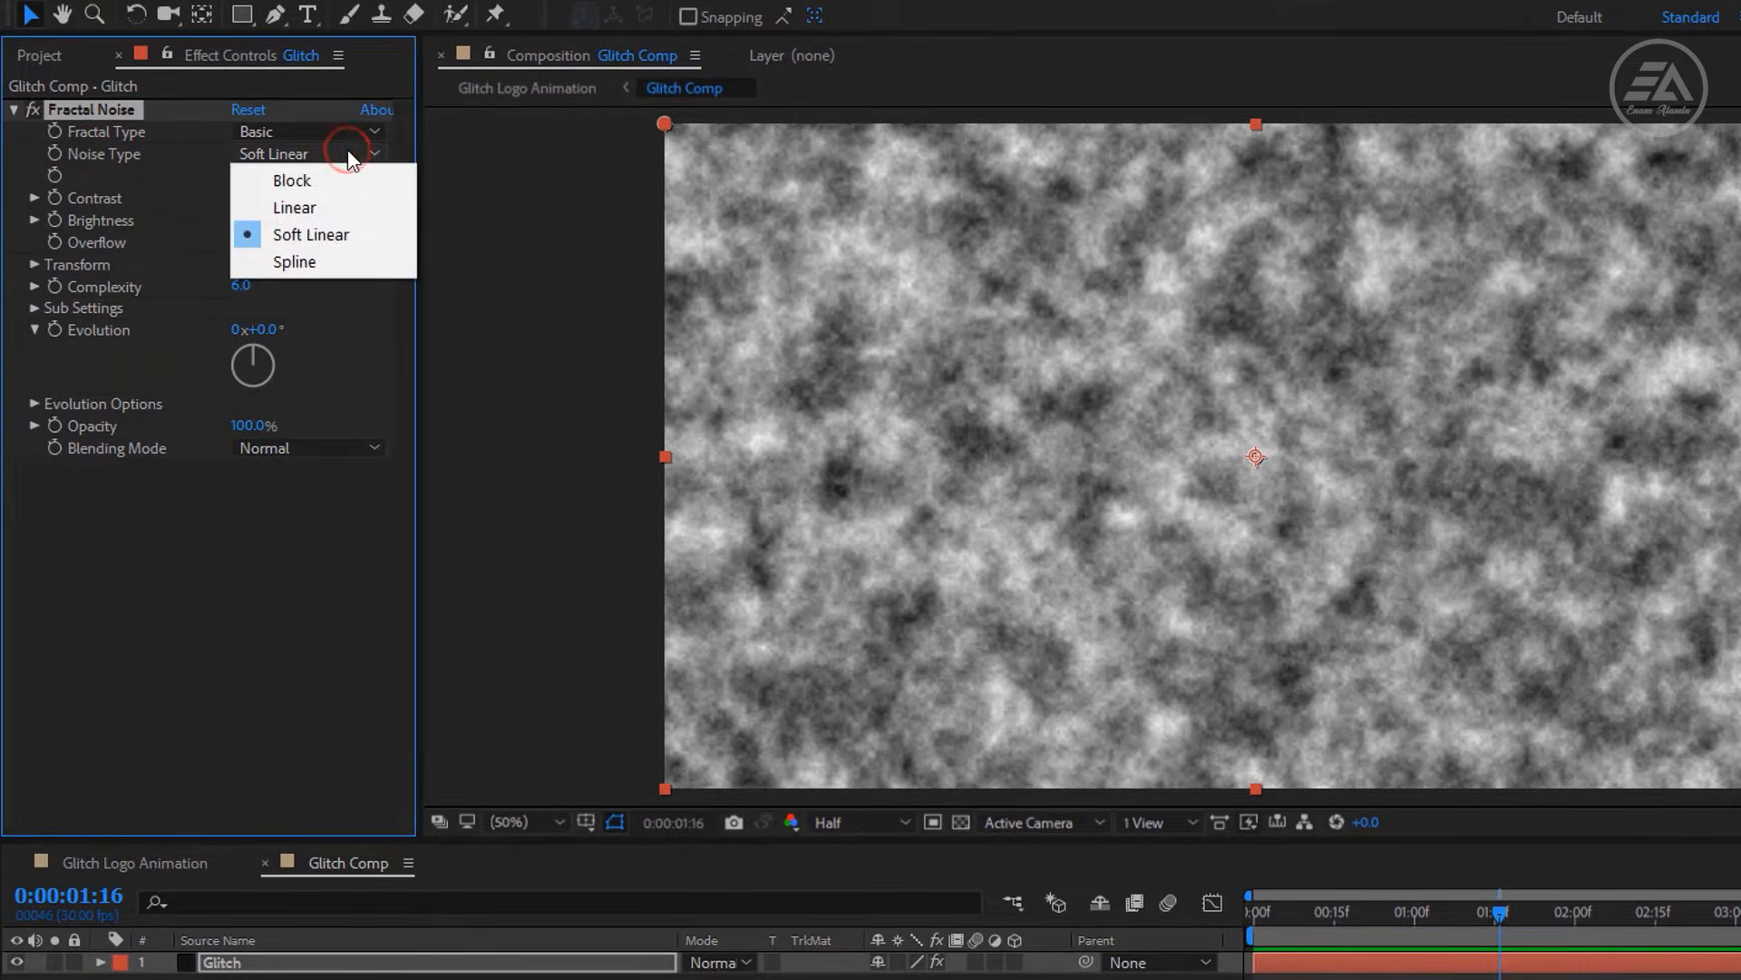
left_click(319, 183)
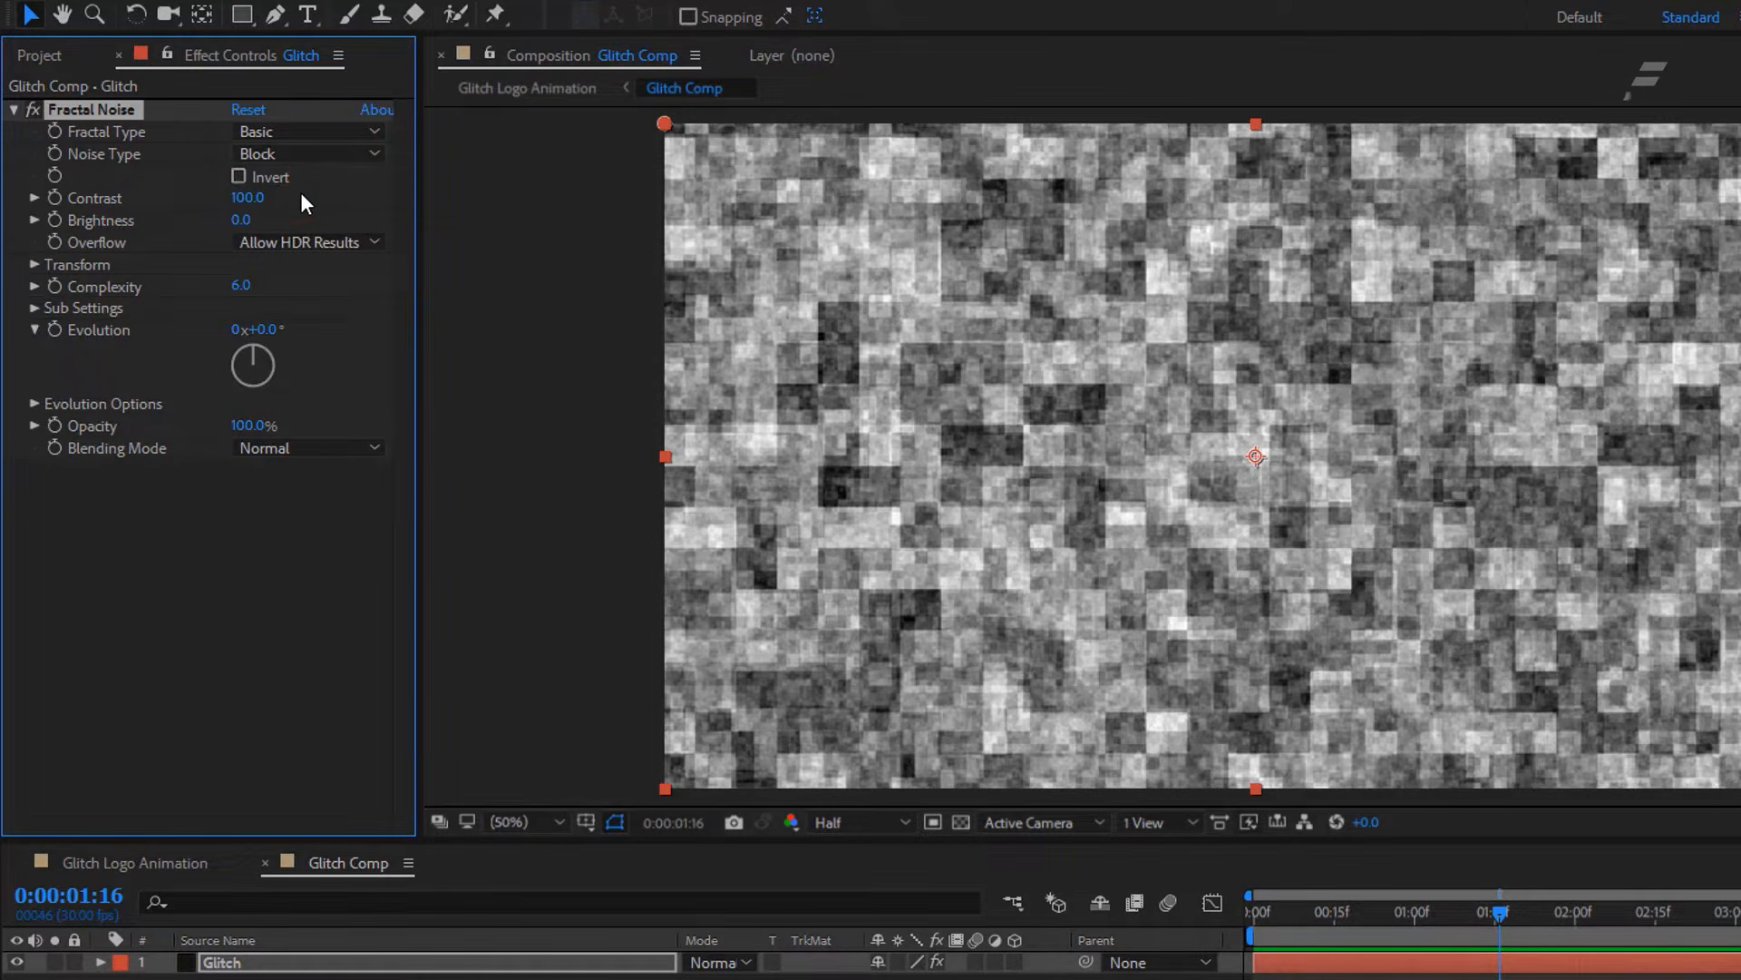
left_click(258, 206)
type("200")
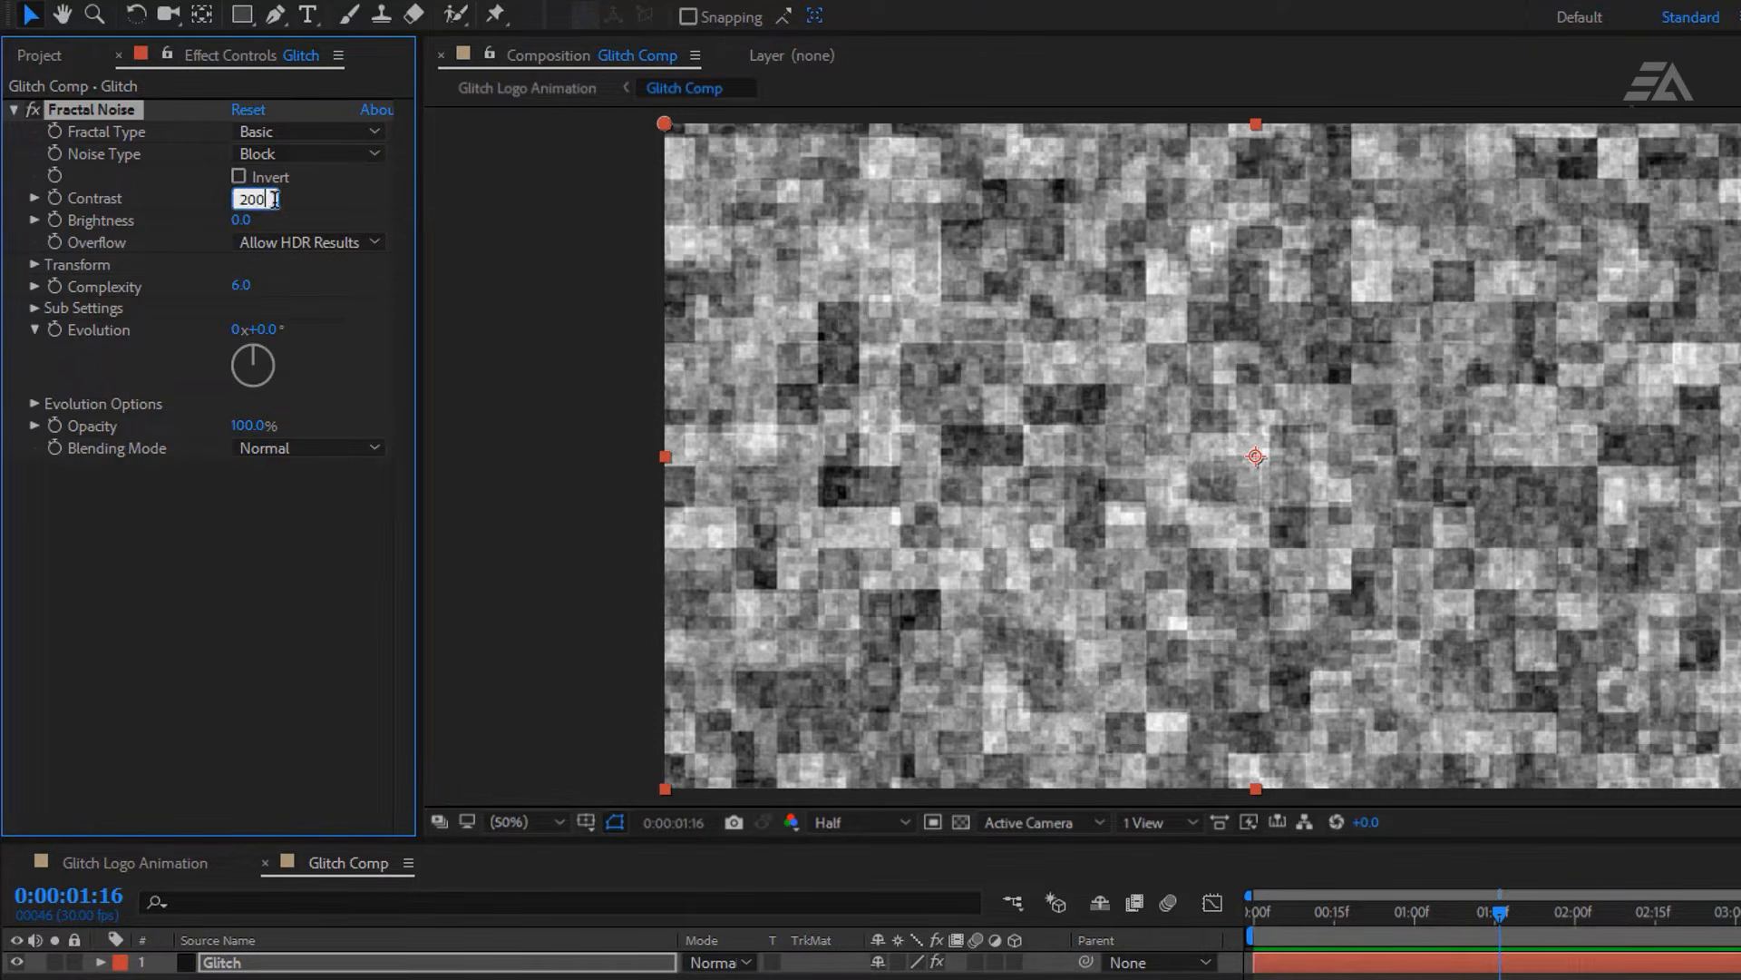
key("Return")
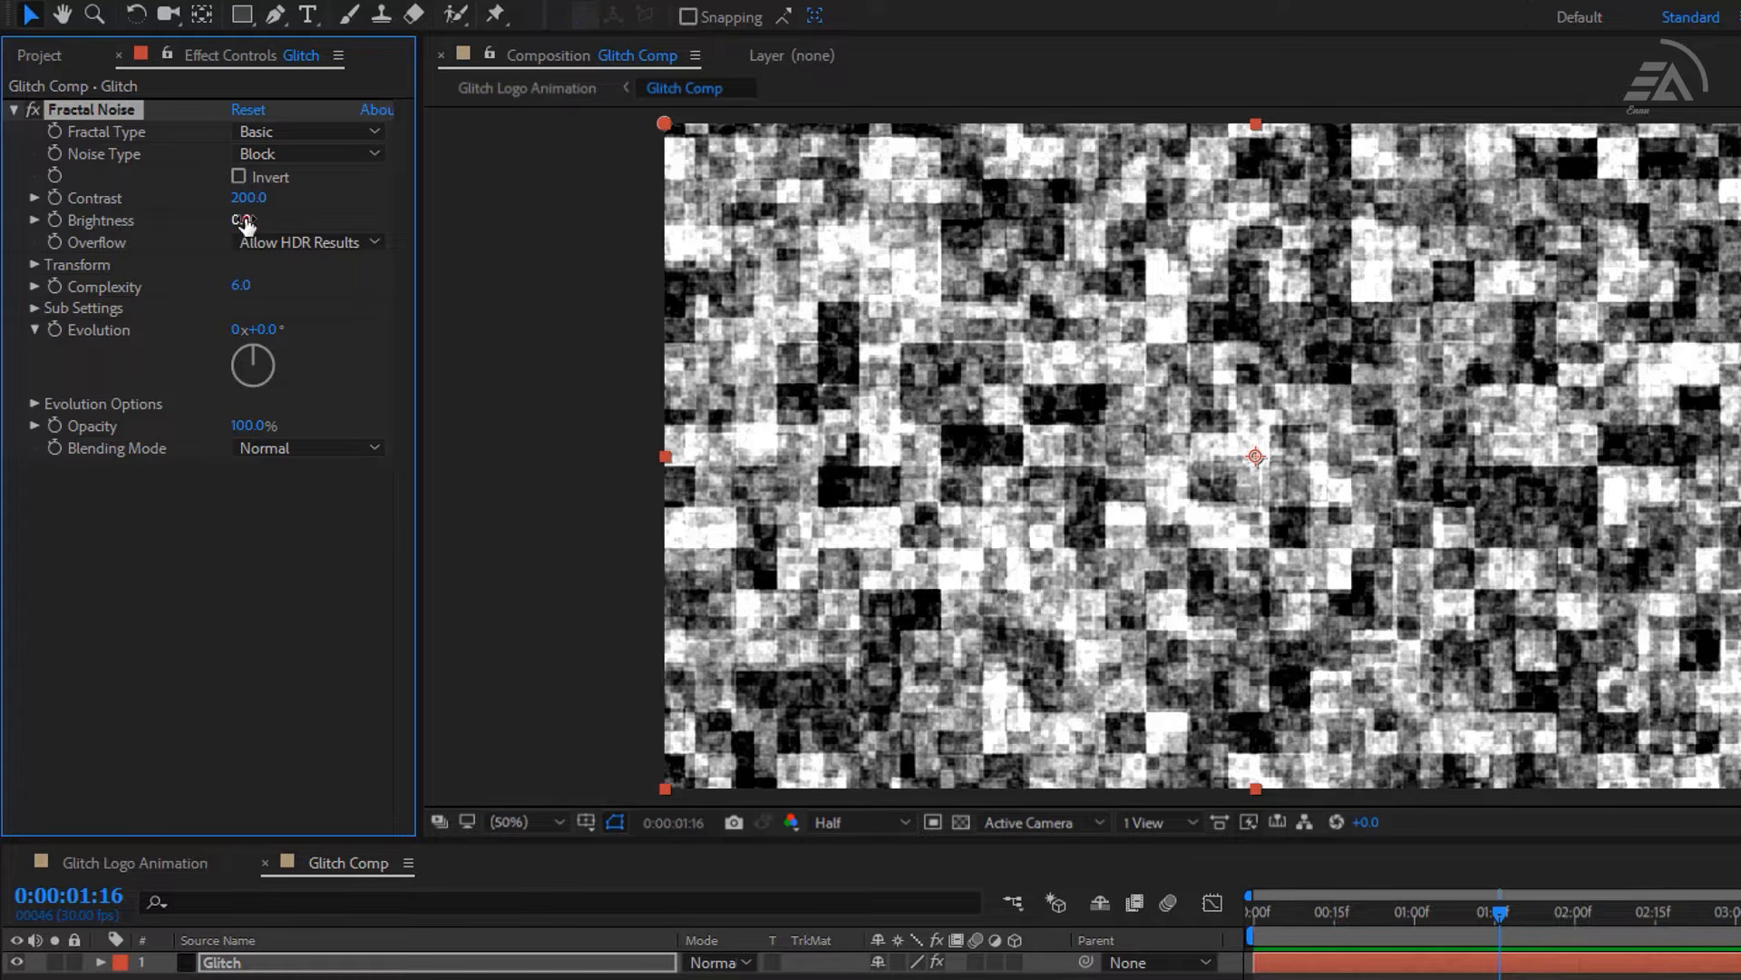
left_click(254, 220)
type("-20")
key("Return")
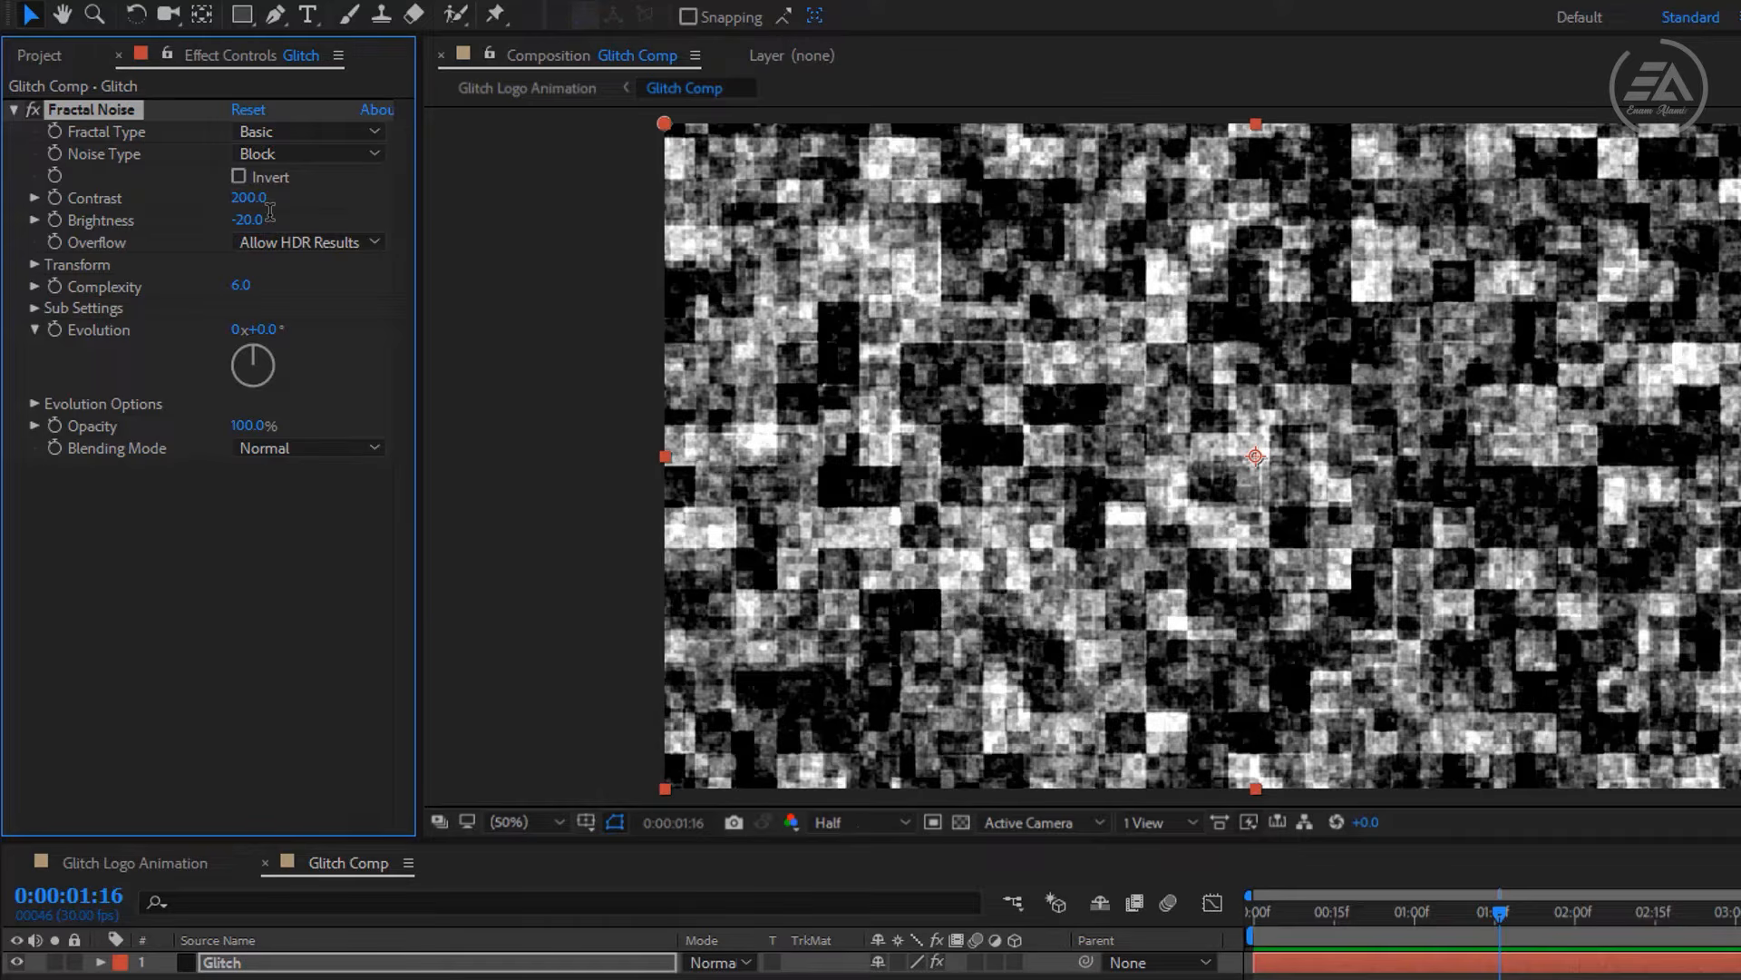
Disable Uniform Scaling in the Fractal Noise transform and set Scale Width to 4000 and Scale Height to 750.
left_click(34, 263)
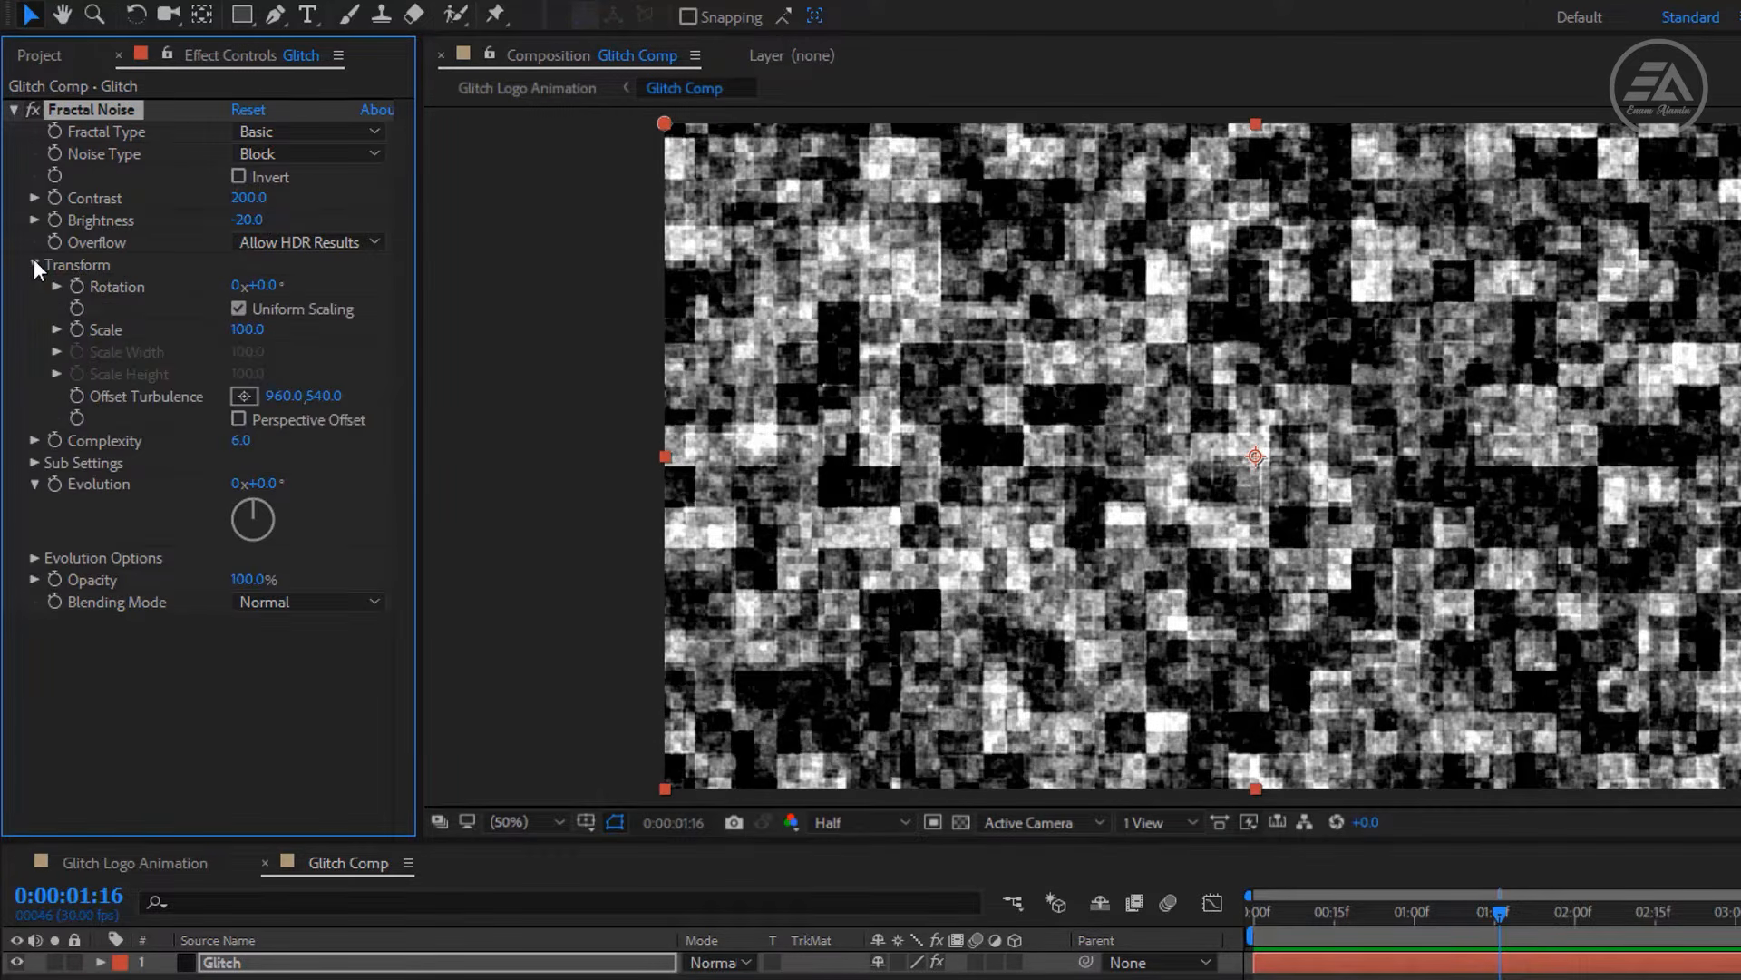
left_click(238, 308)
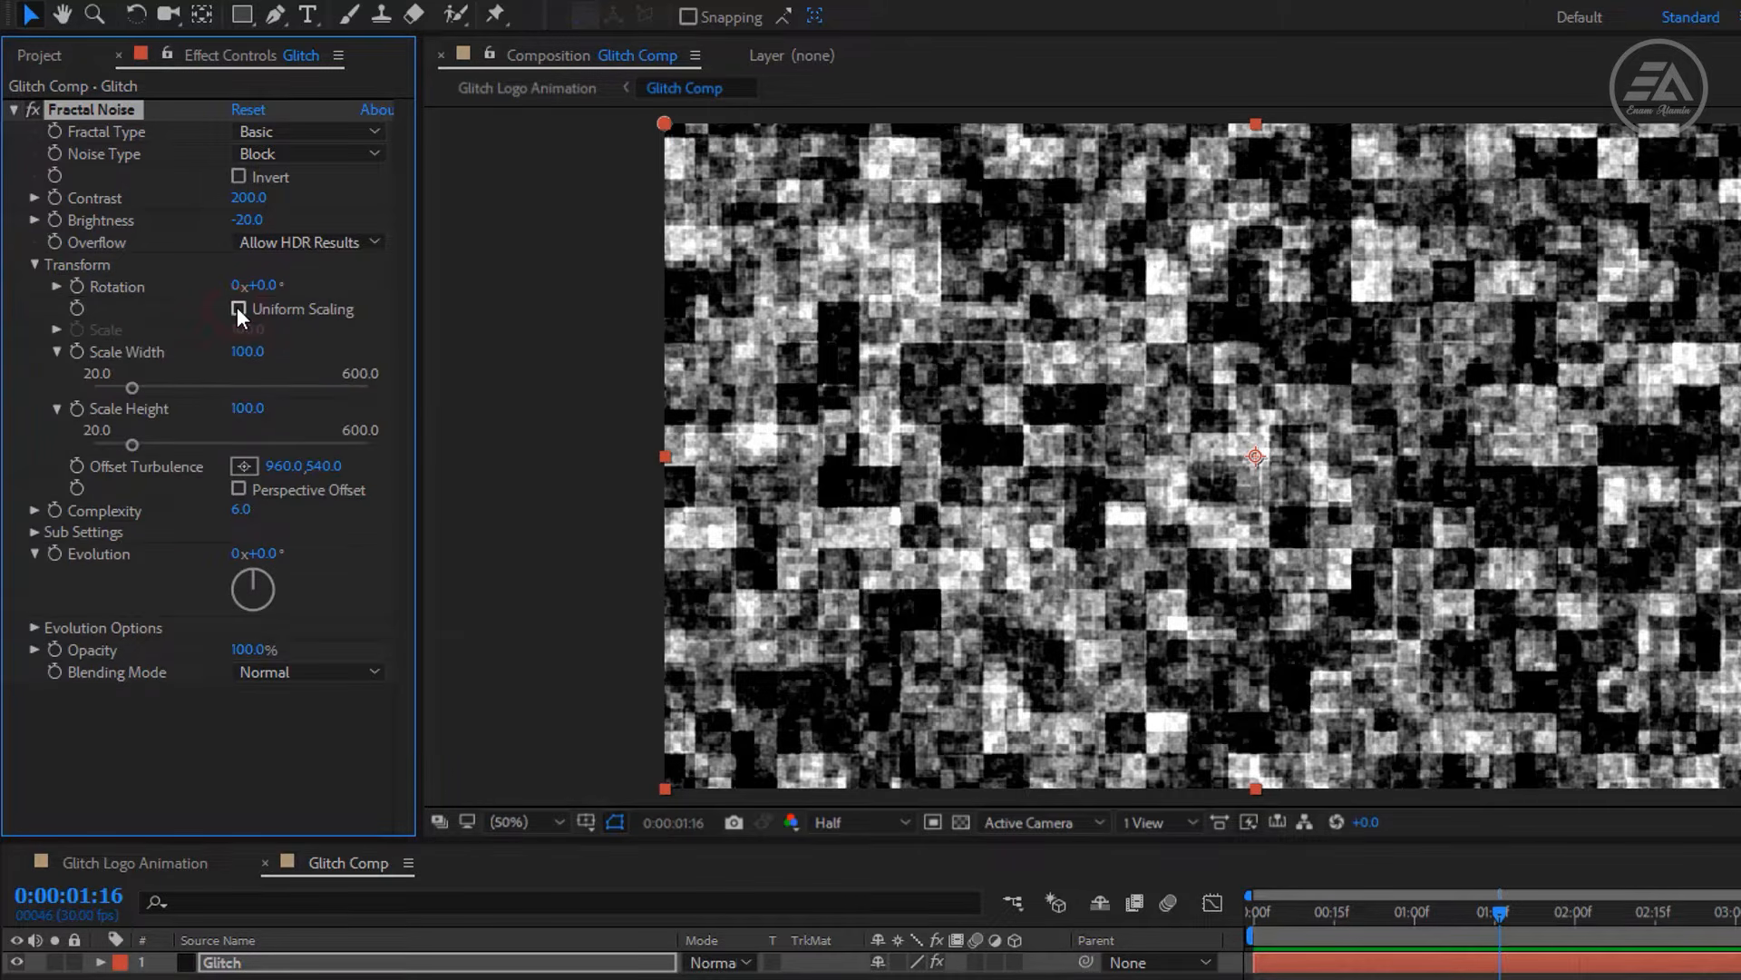
left_click(248, 352)
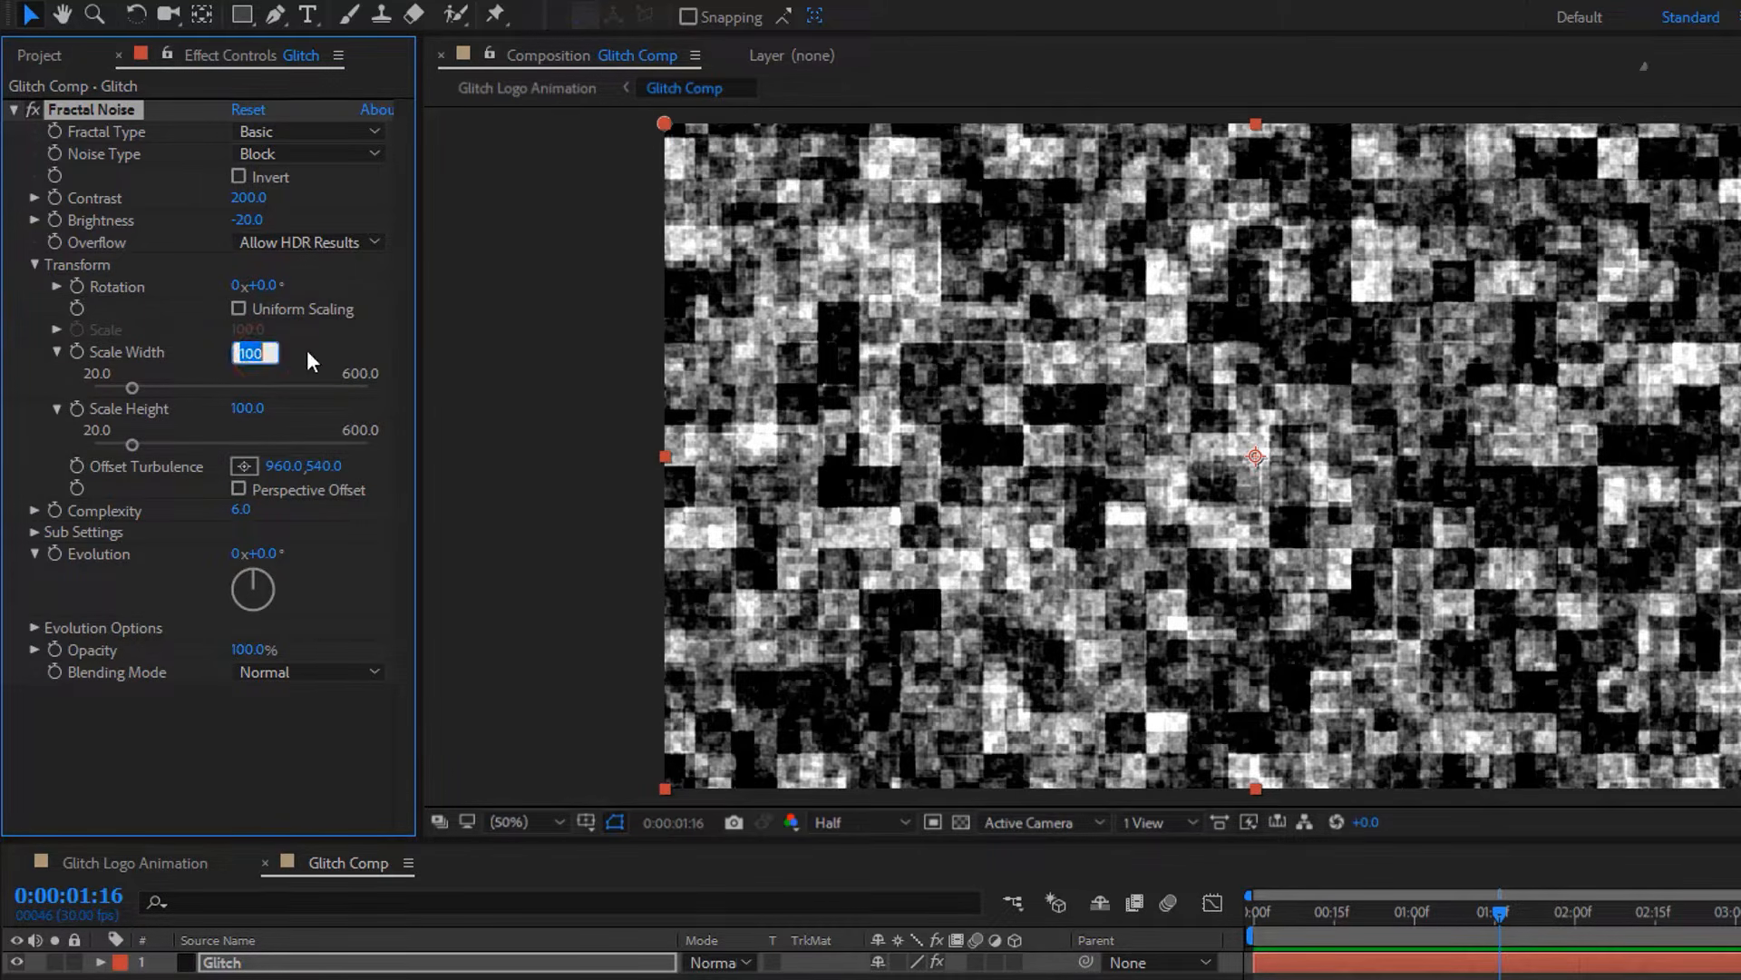
type("4000")
key("Return")
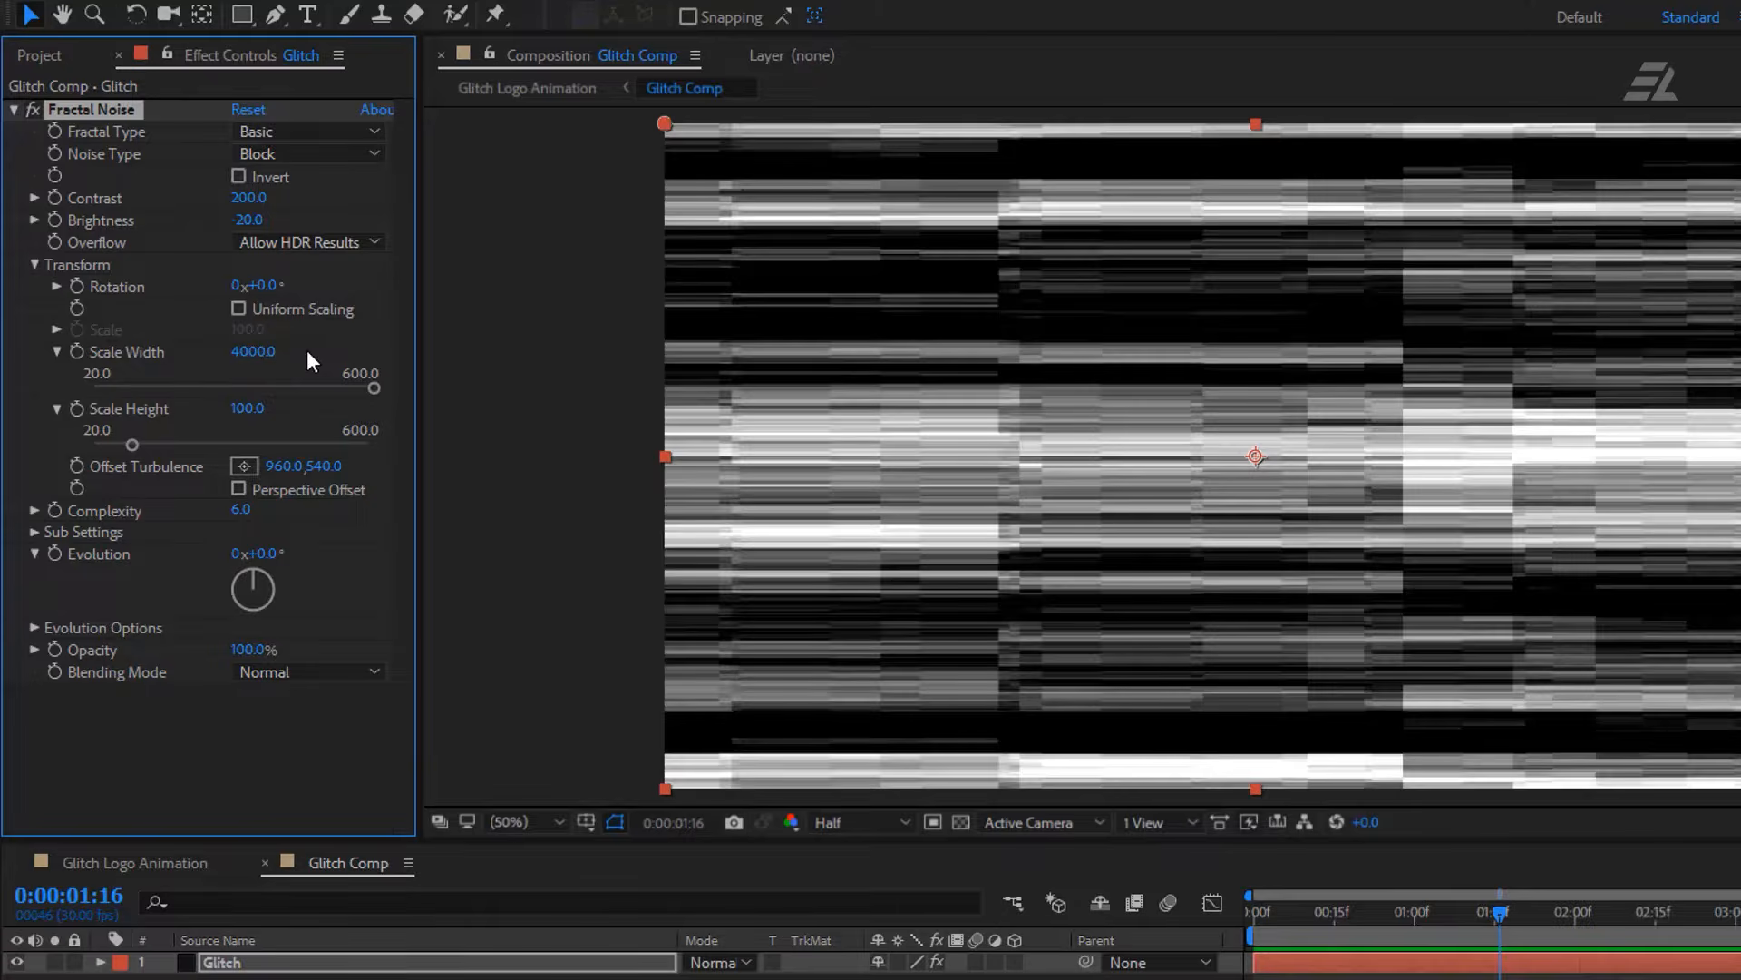
left_click(252, 408)
key("Return")
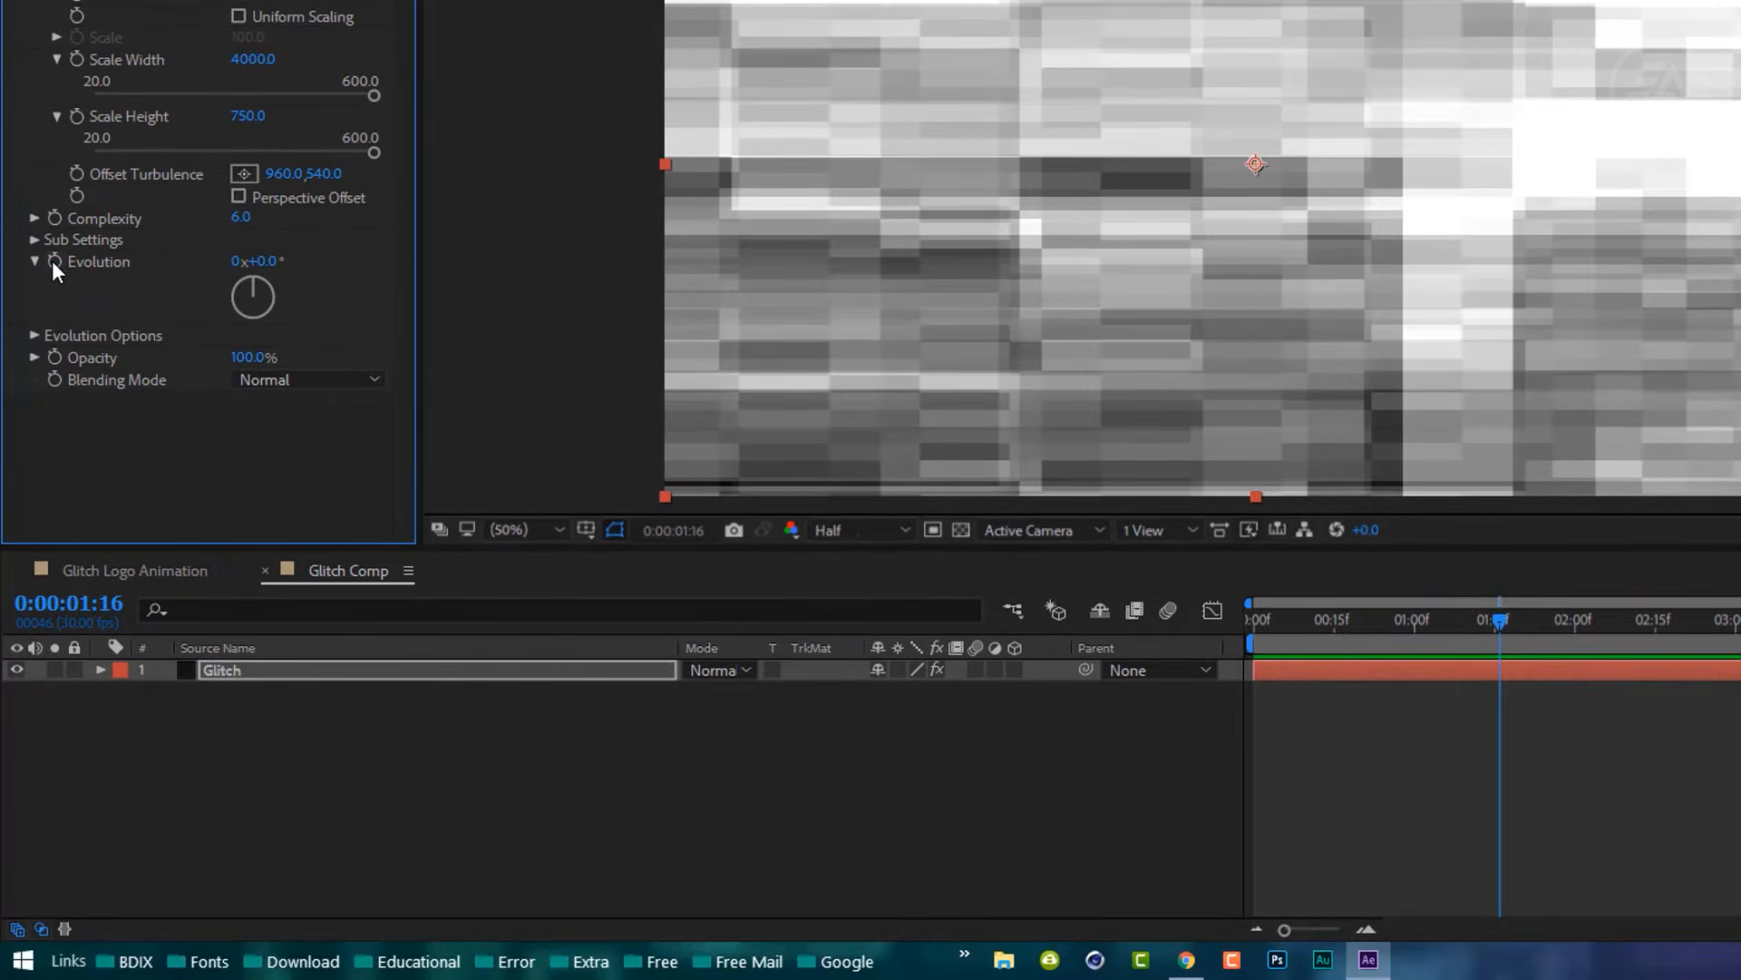
Add the expression time*3000 to the Fractal Noise Evolution and scrub back to 0:00:01:07 to check the motion.
left_click(53, 514, "alt")
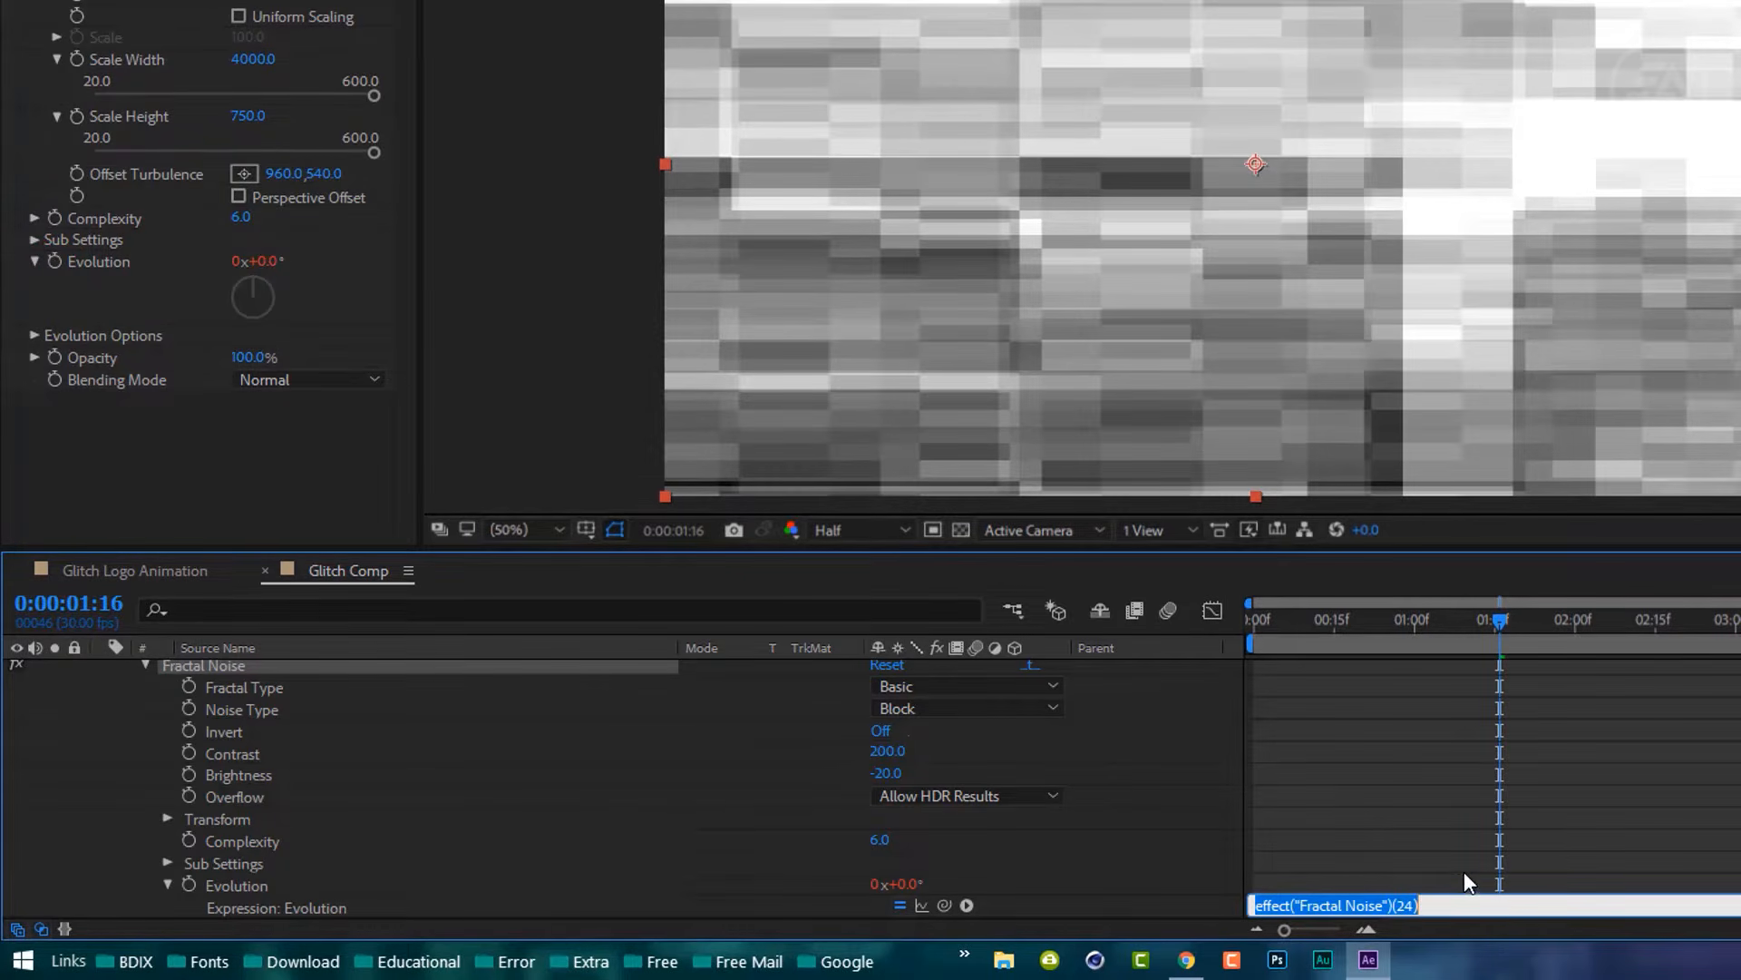
type("time*3000")
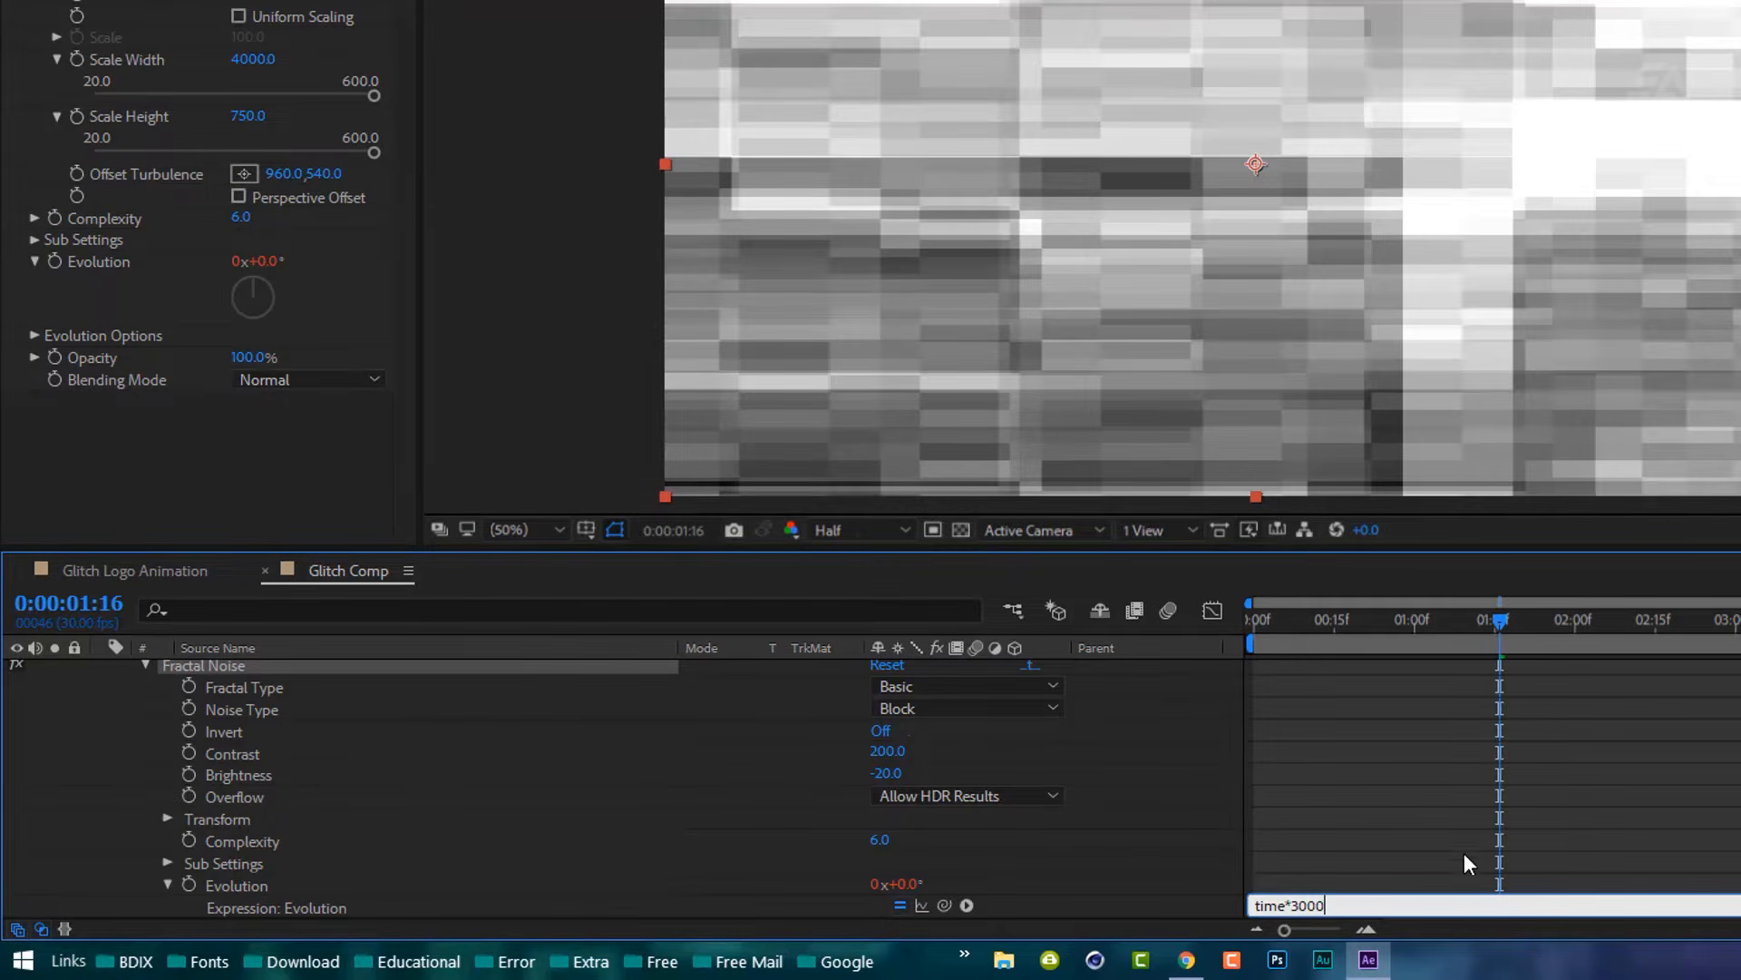
left_click_drag(1498, 623, 1451, 633)
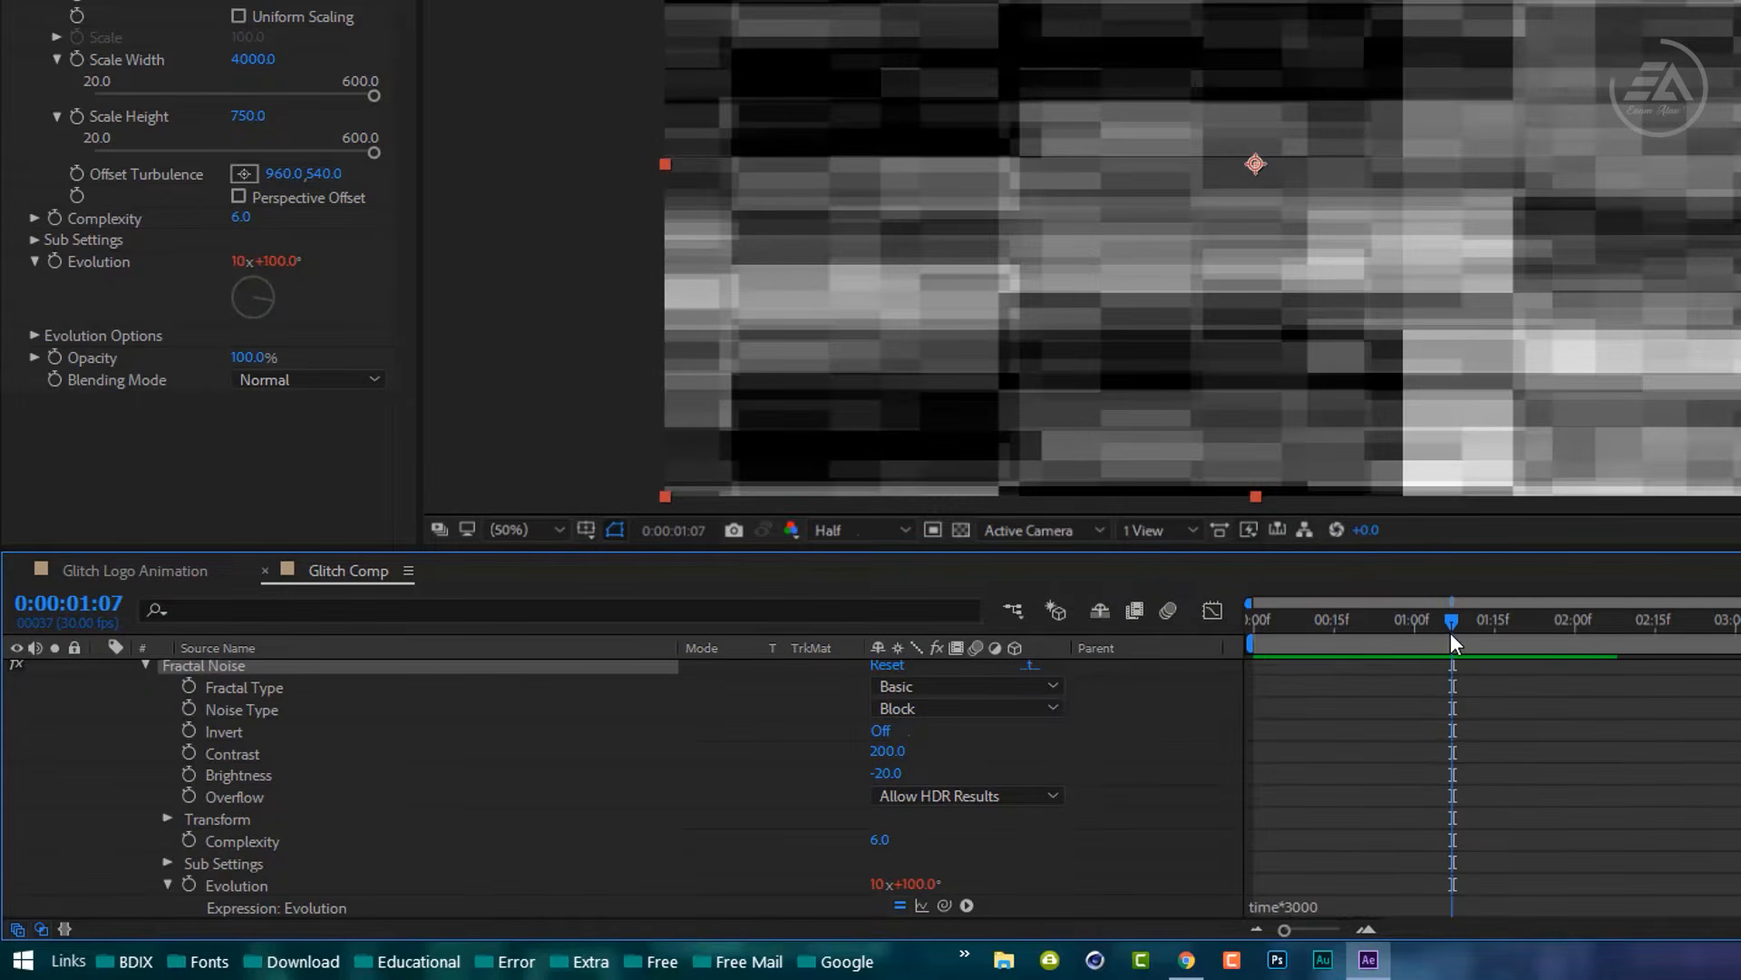
In the Glitch Logo Animation composition, pre-compose the X text as Logo Comp, moving all attributes into it.
left_click(181, 570)
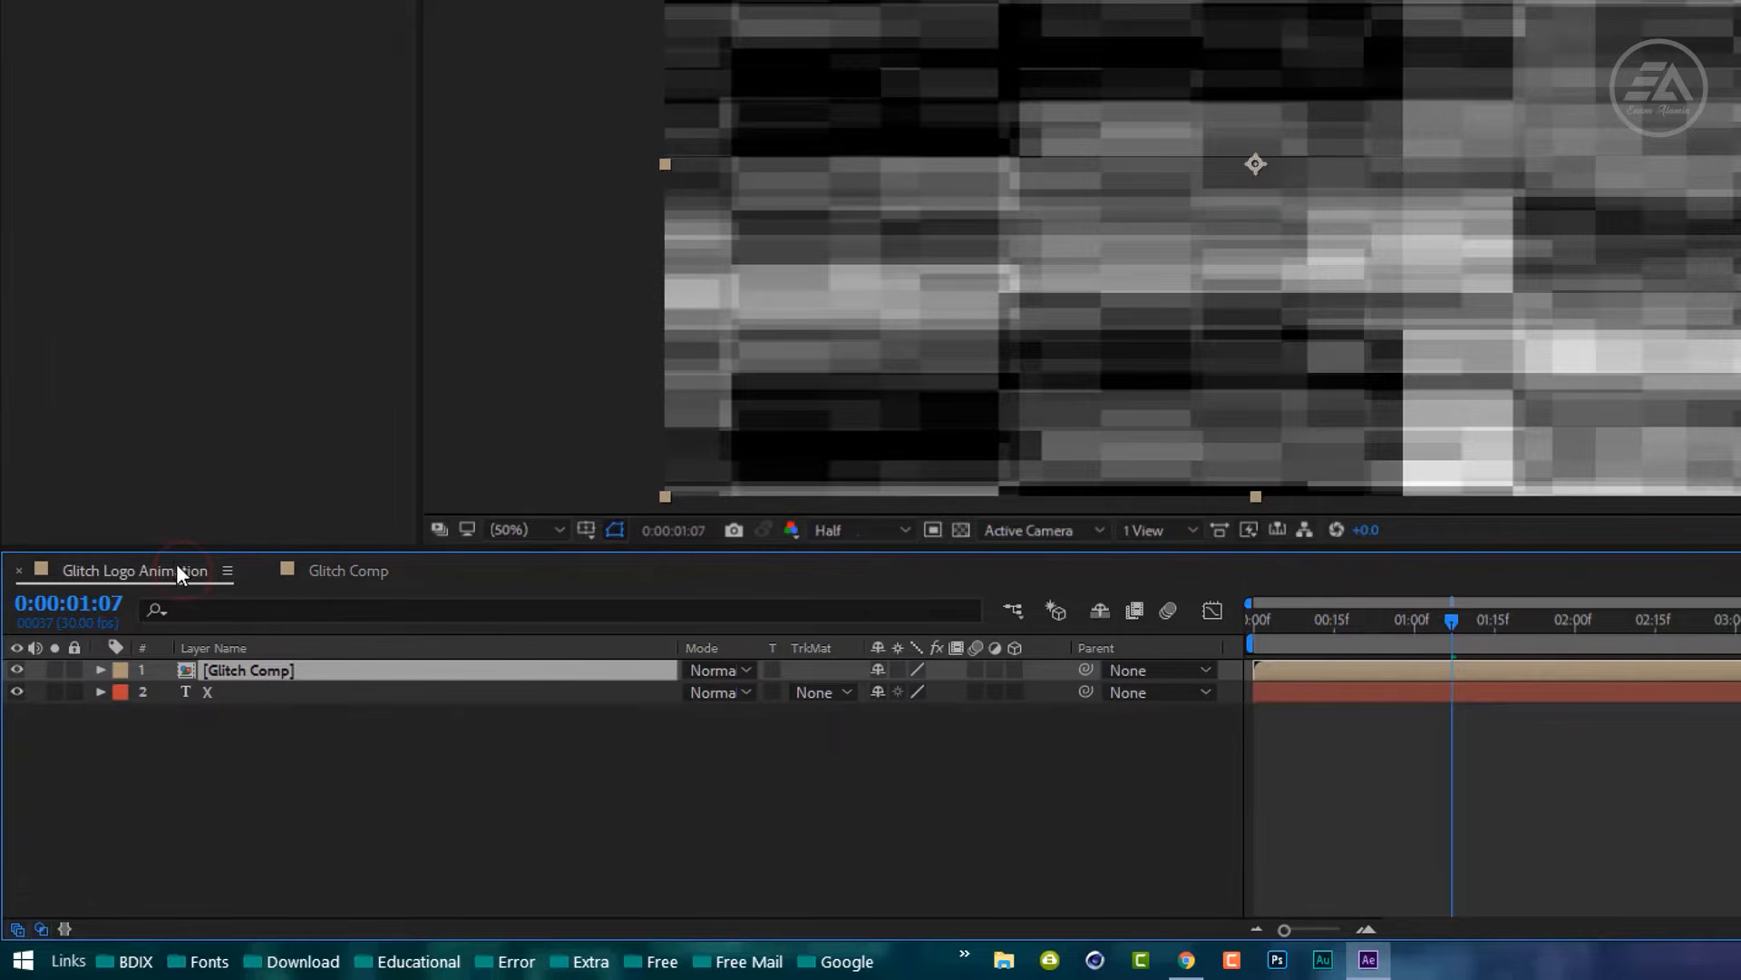
left_click(330, 698)
right_click(331, 698)
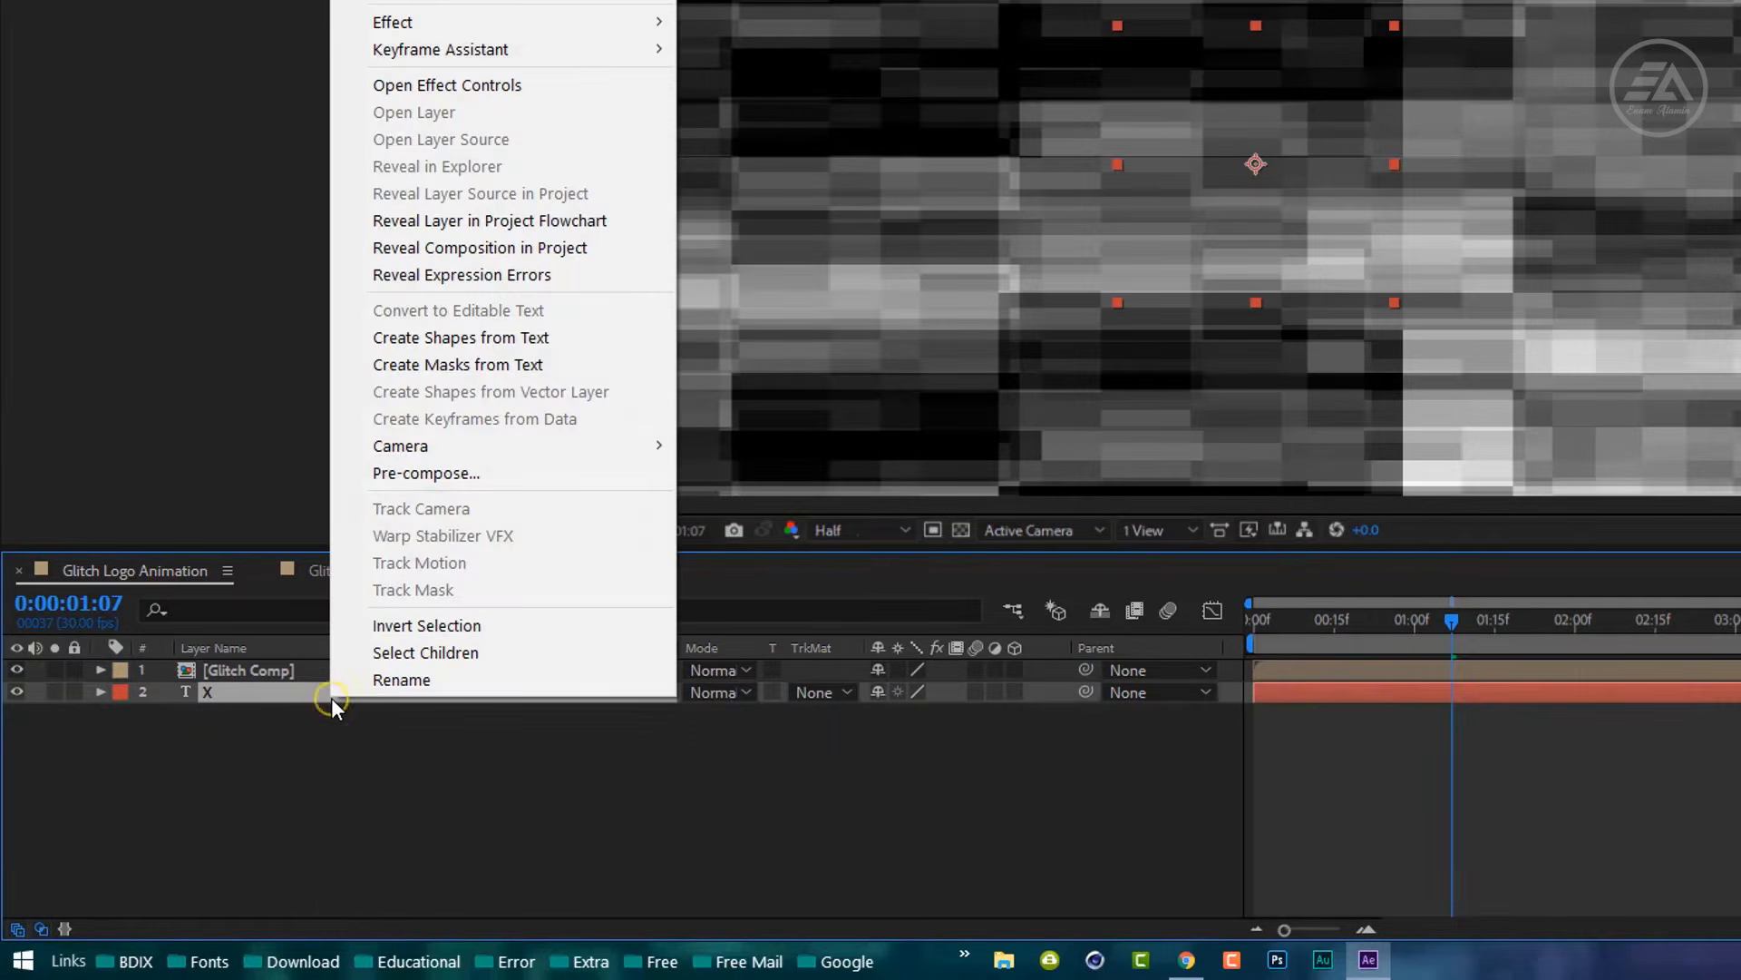
left_click(519, 478)
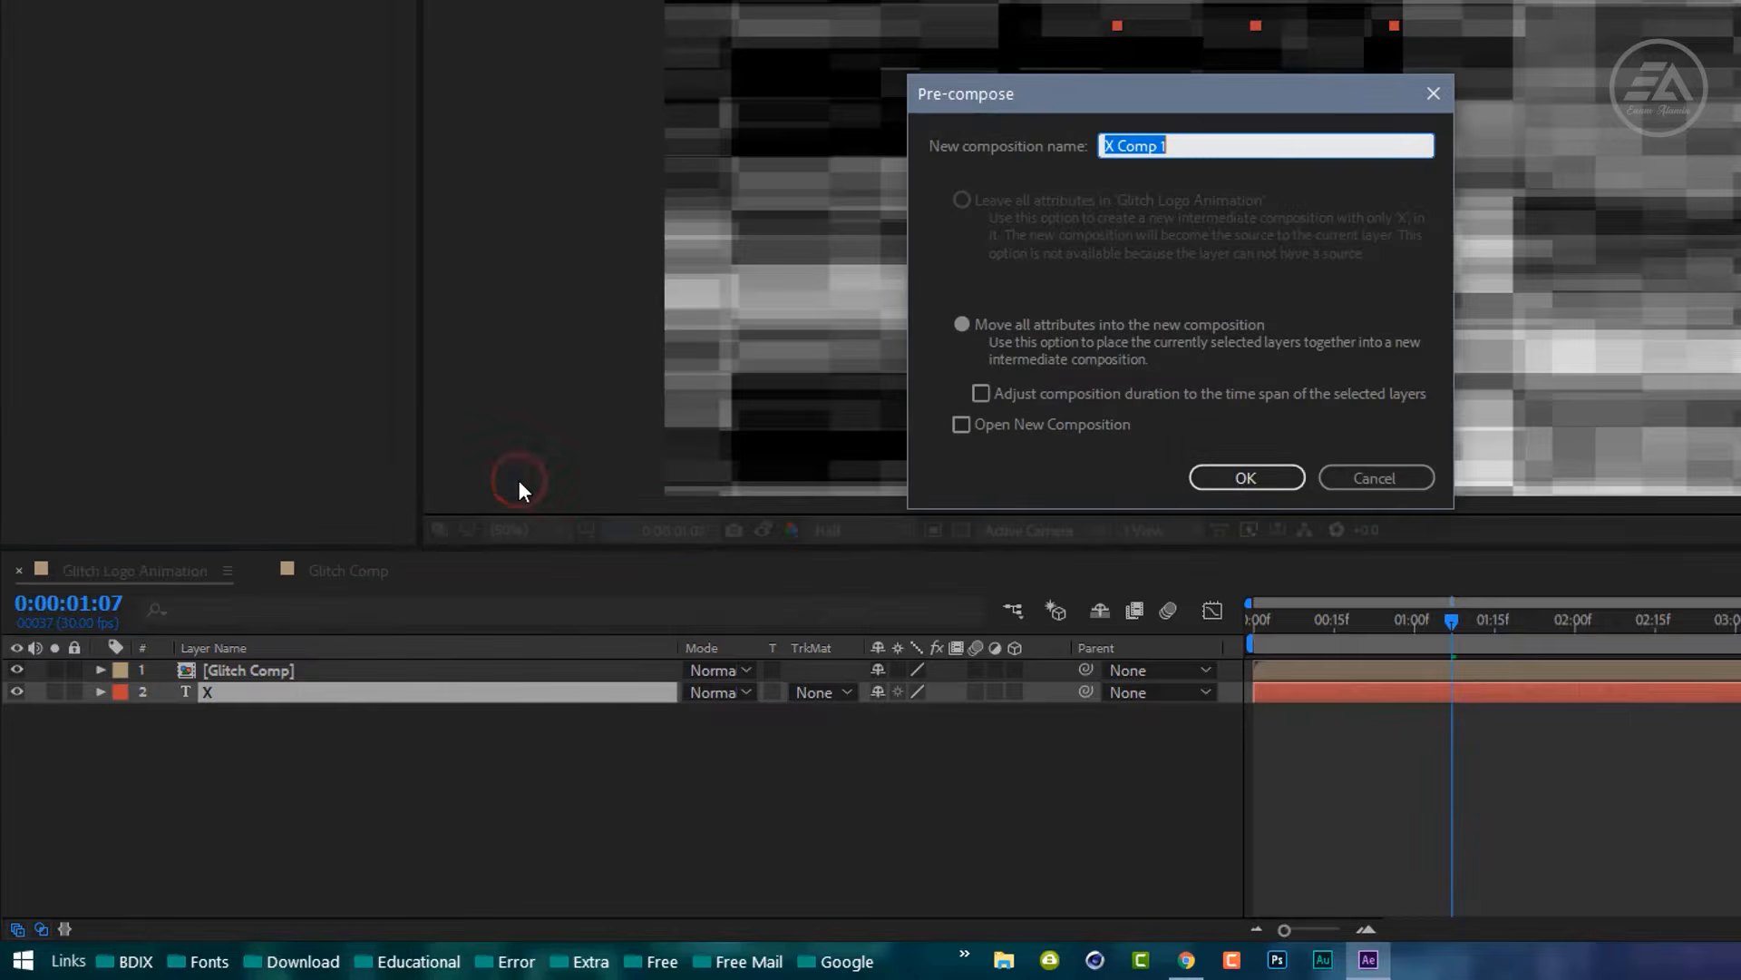
type("Logo Comp")
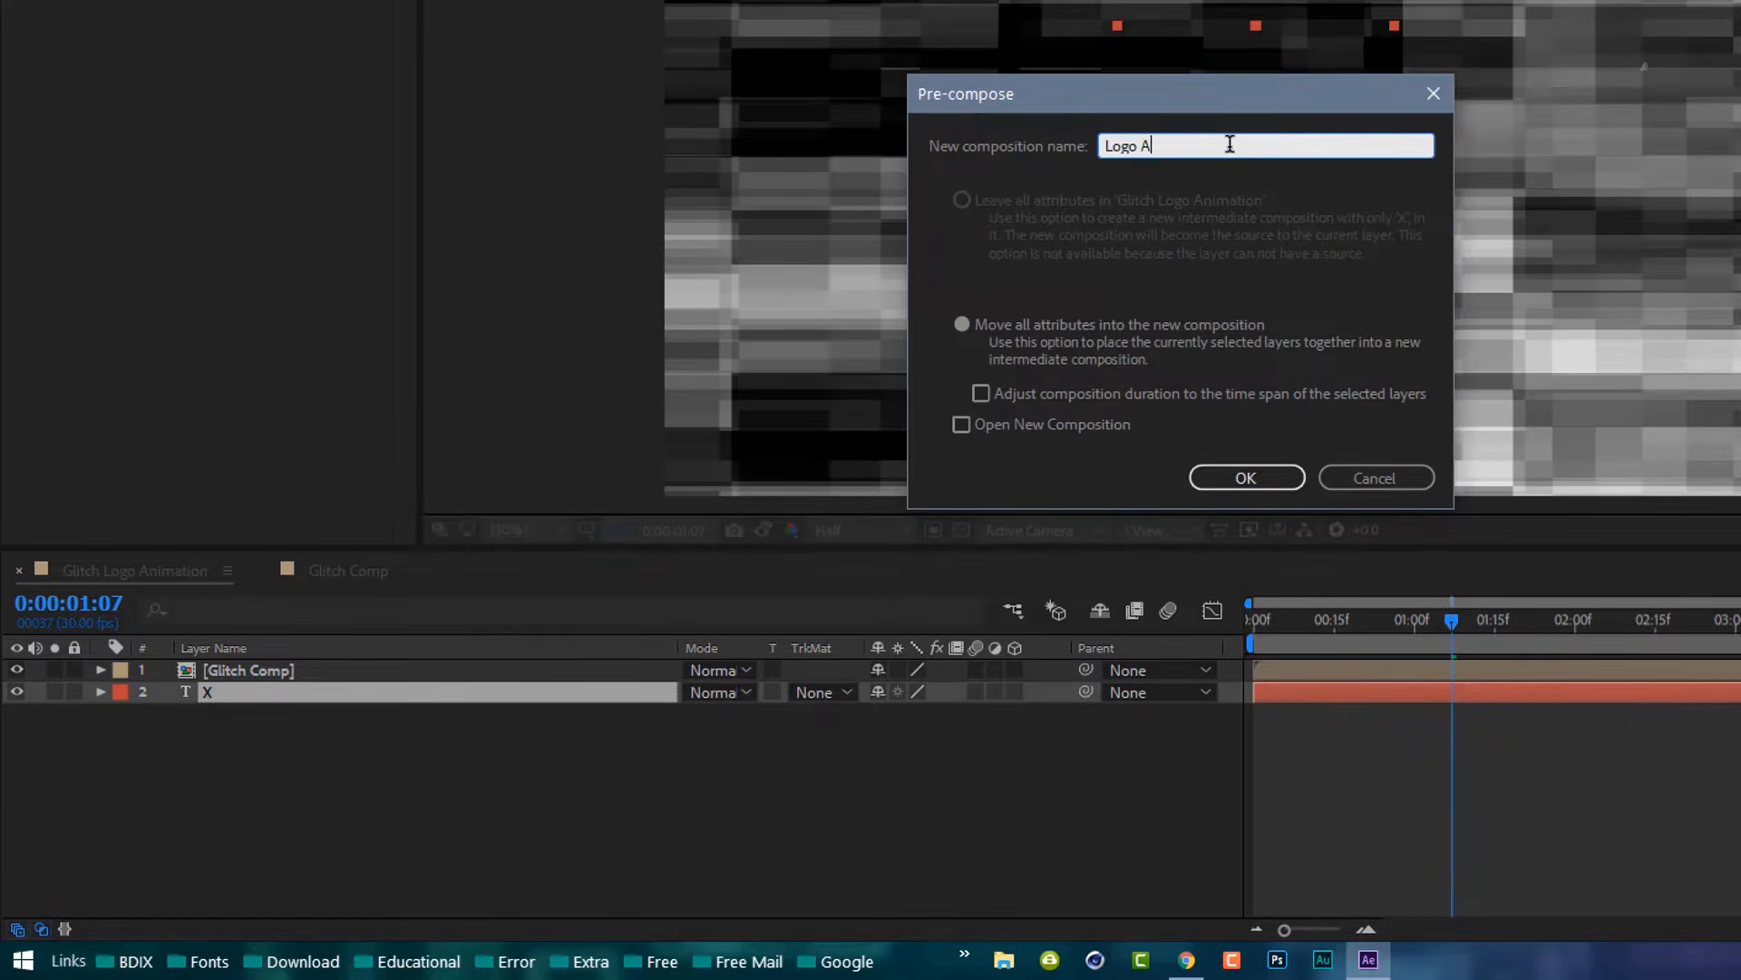
left_click(960, 325)
left_click(1234, 479)
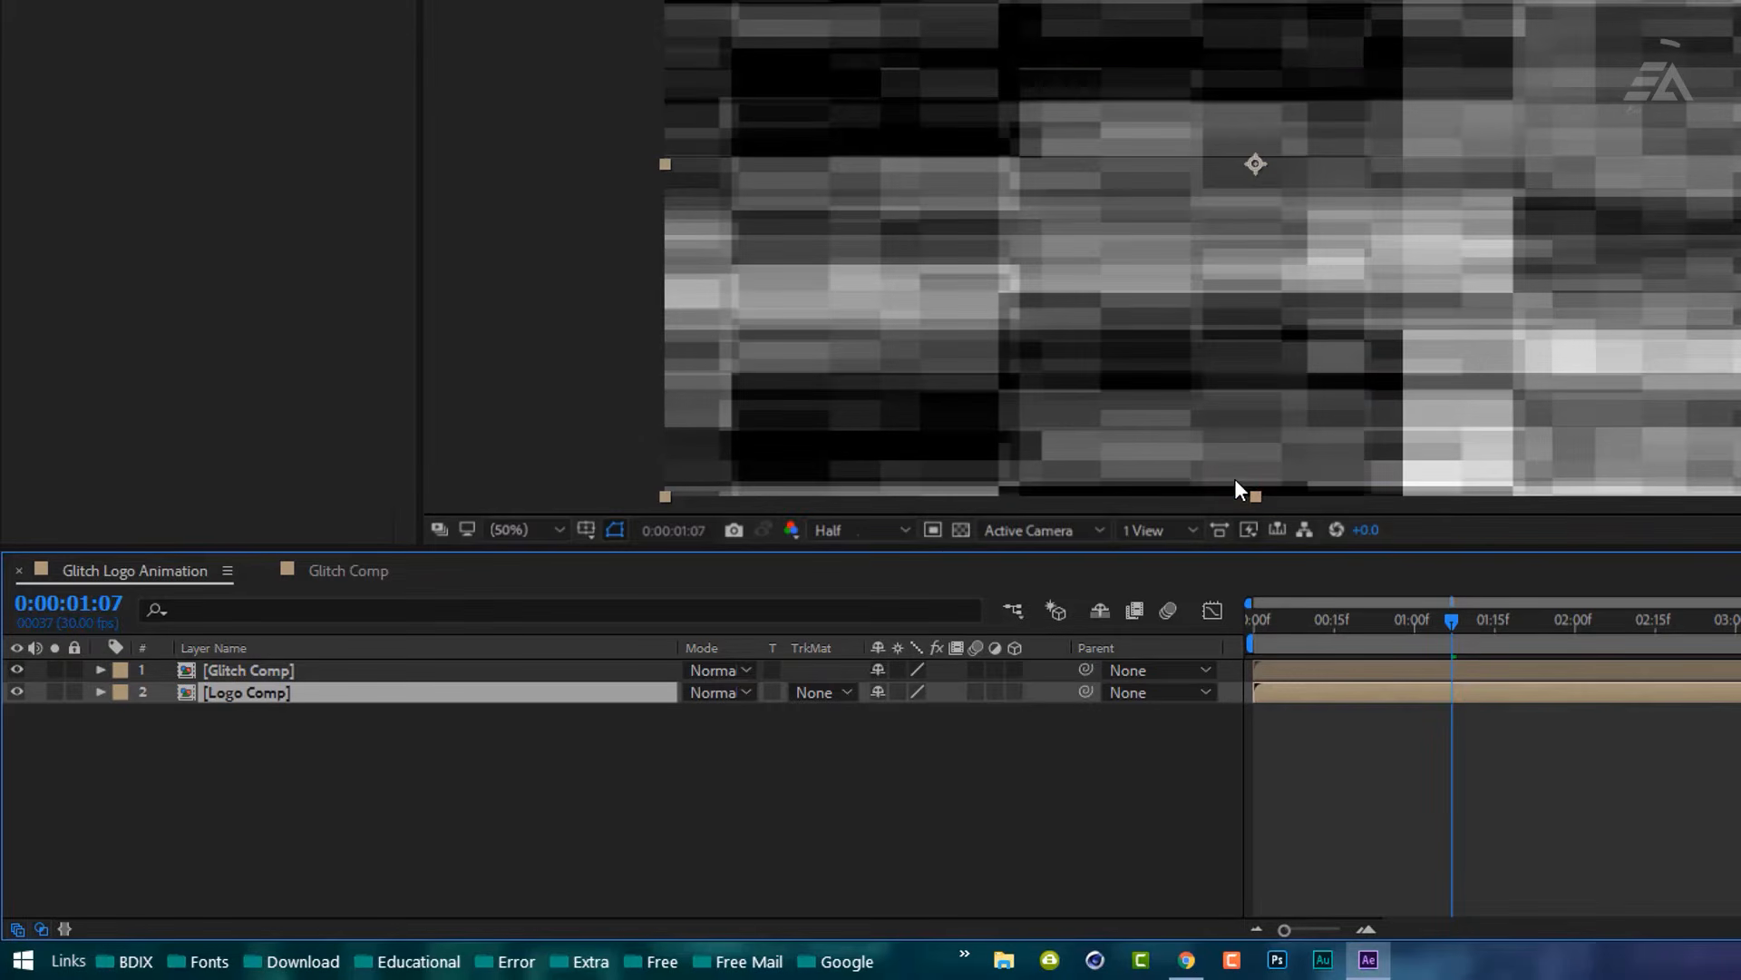
Hide the Glitch Comp layer and add an adjustment layer named Glitch Effect above Logo Comp.
left_click(16, 670)
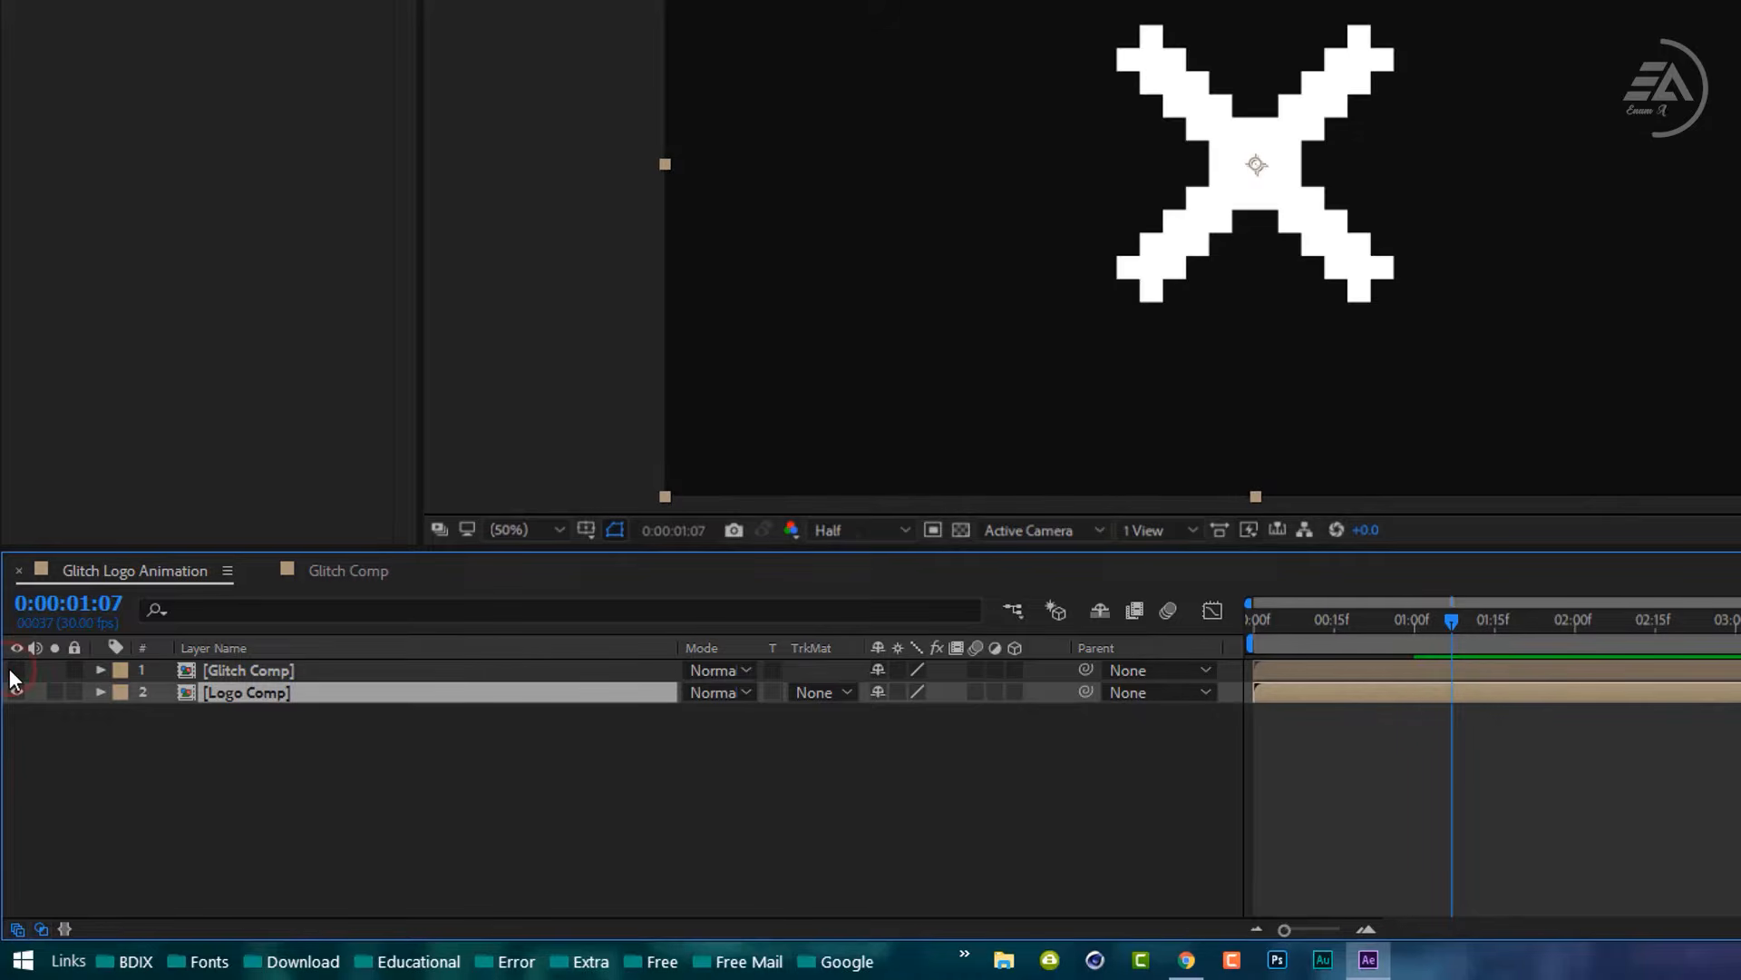
right_click(286, 735)
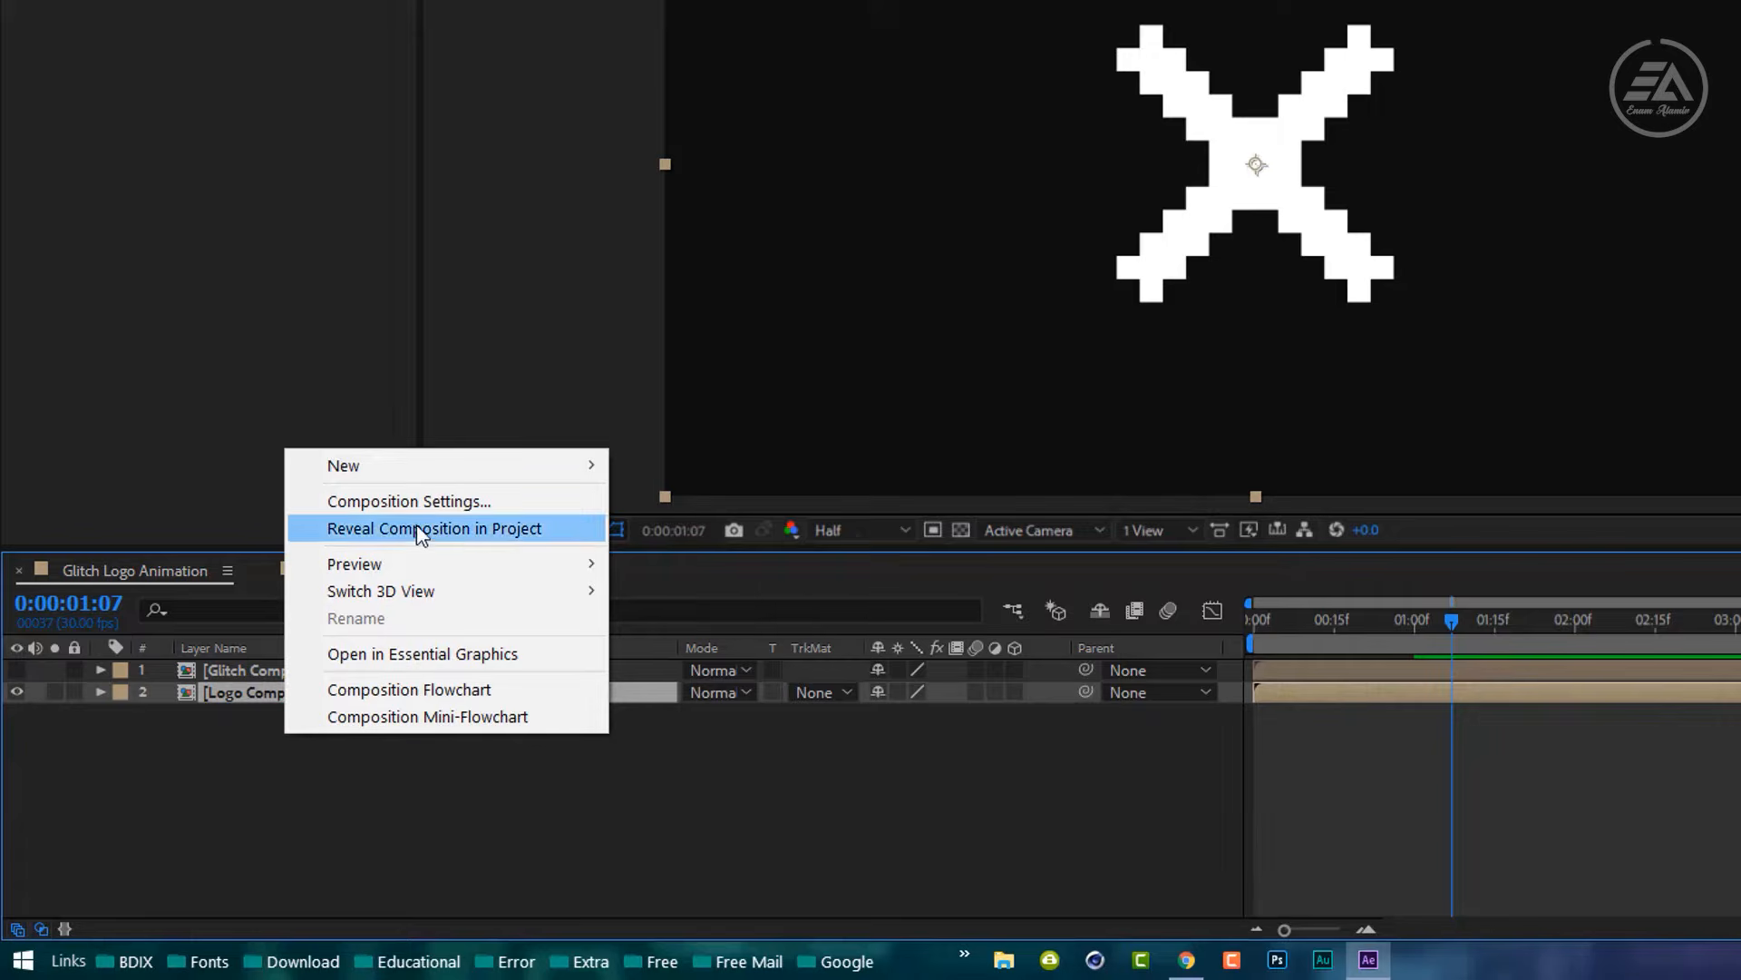
mouse_move(446, 474)
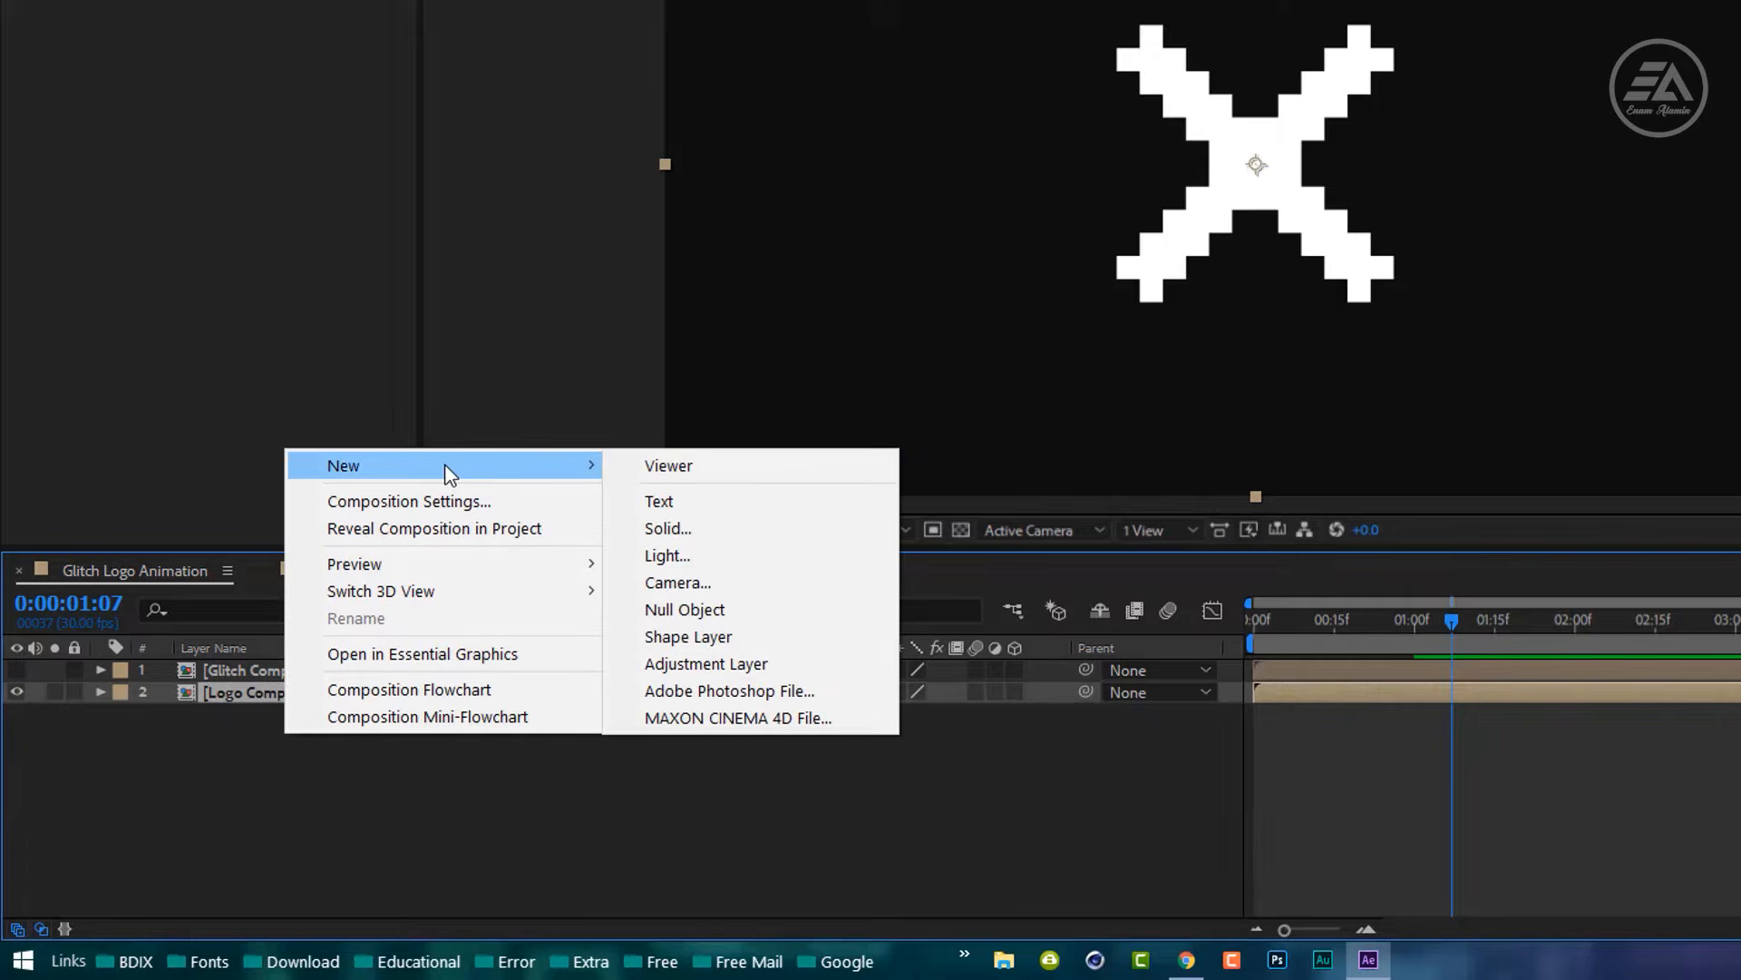
left_click(787, 663)
right_click(444, 694)
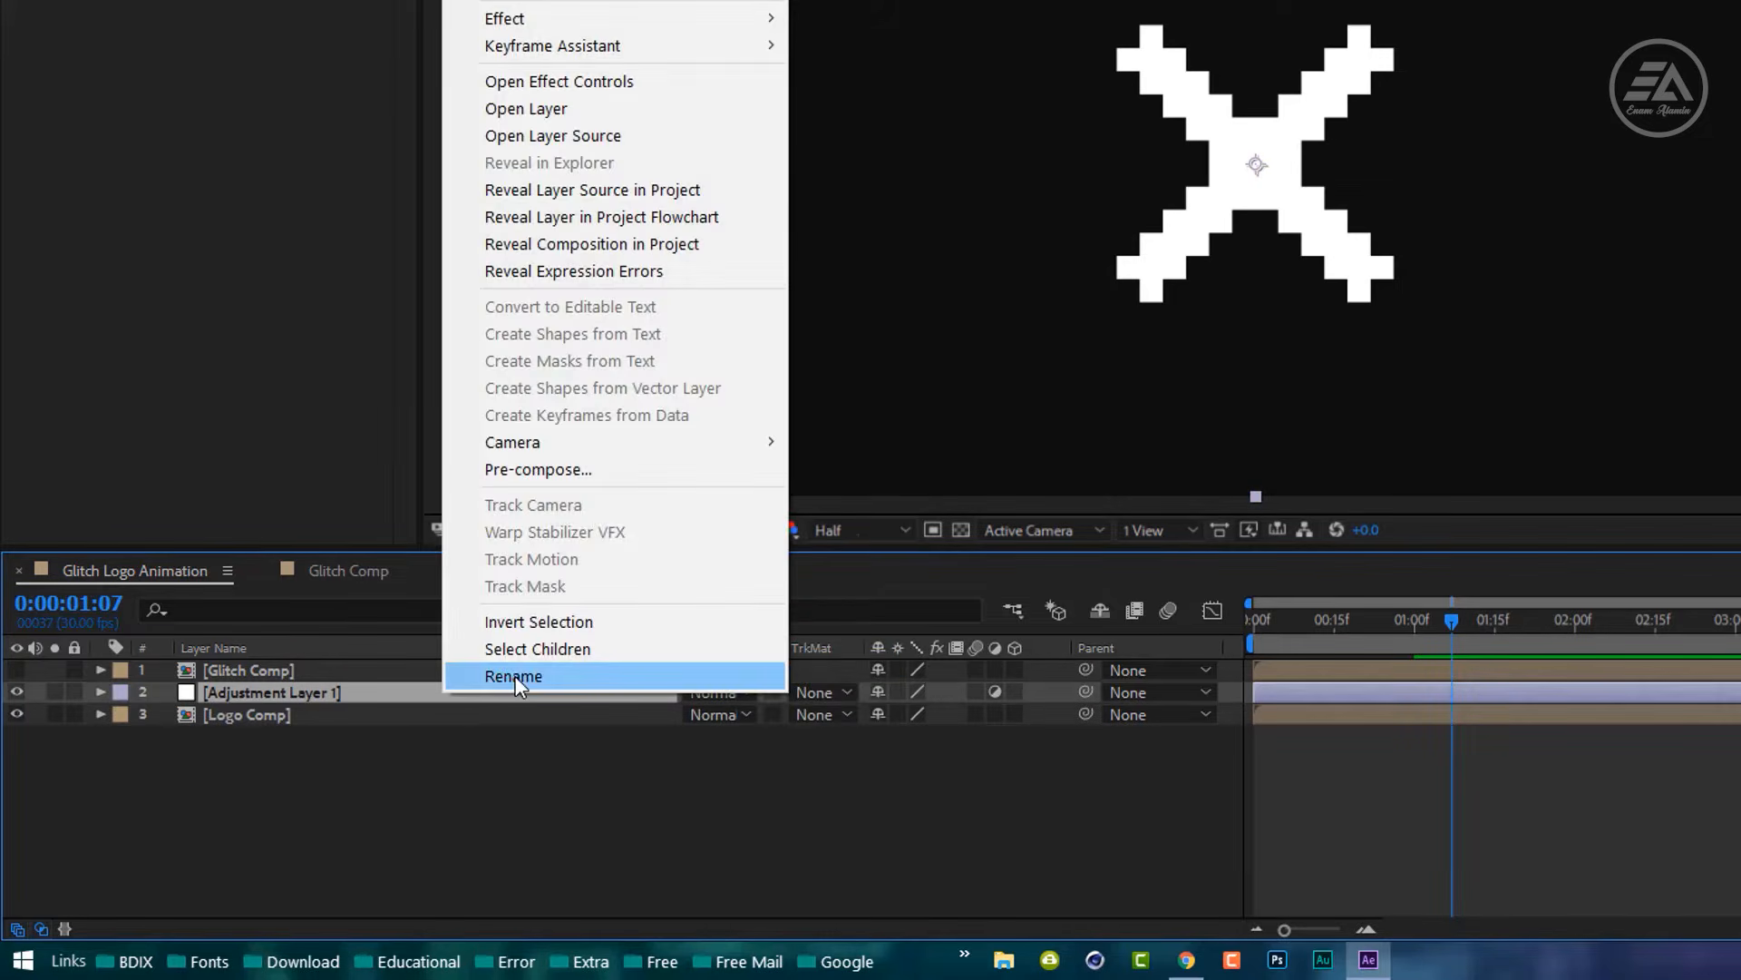
left_click(510, 671)
type("Glitch Effect")
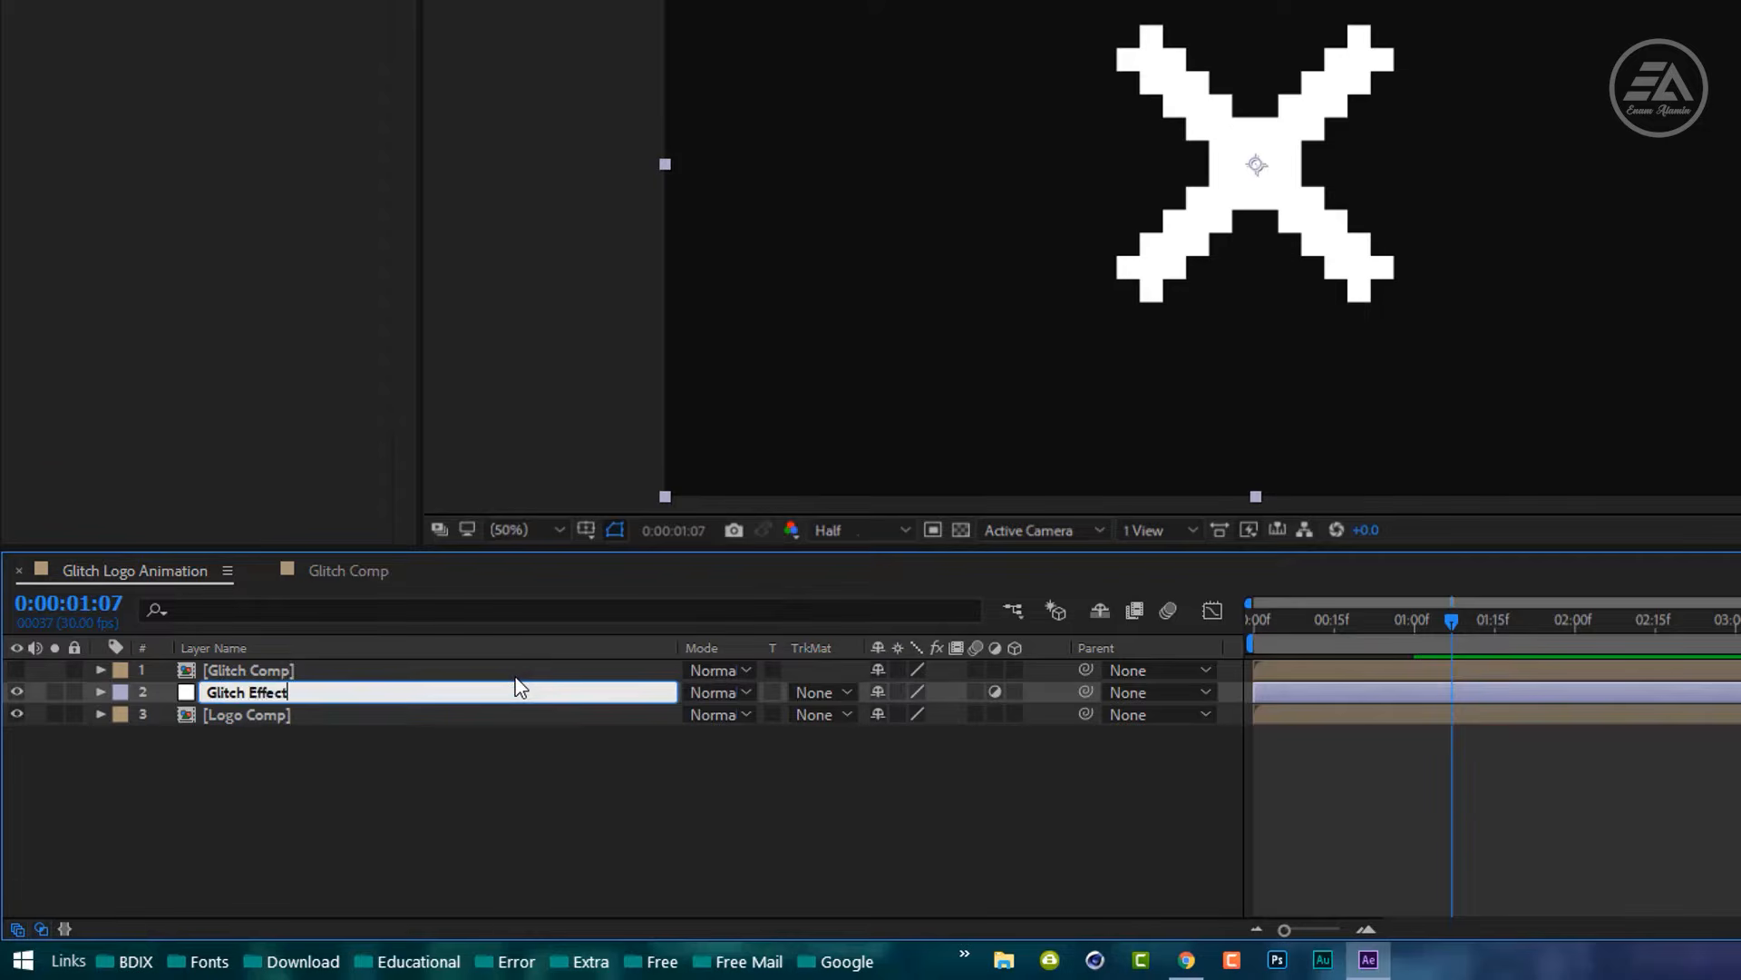
key("Return")
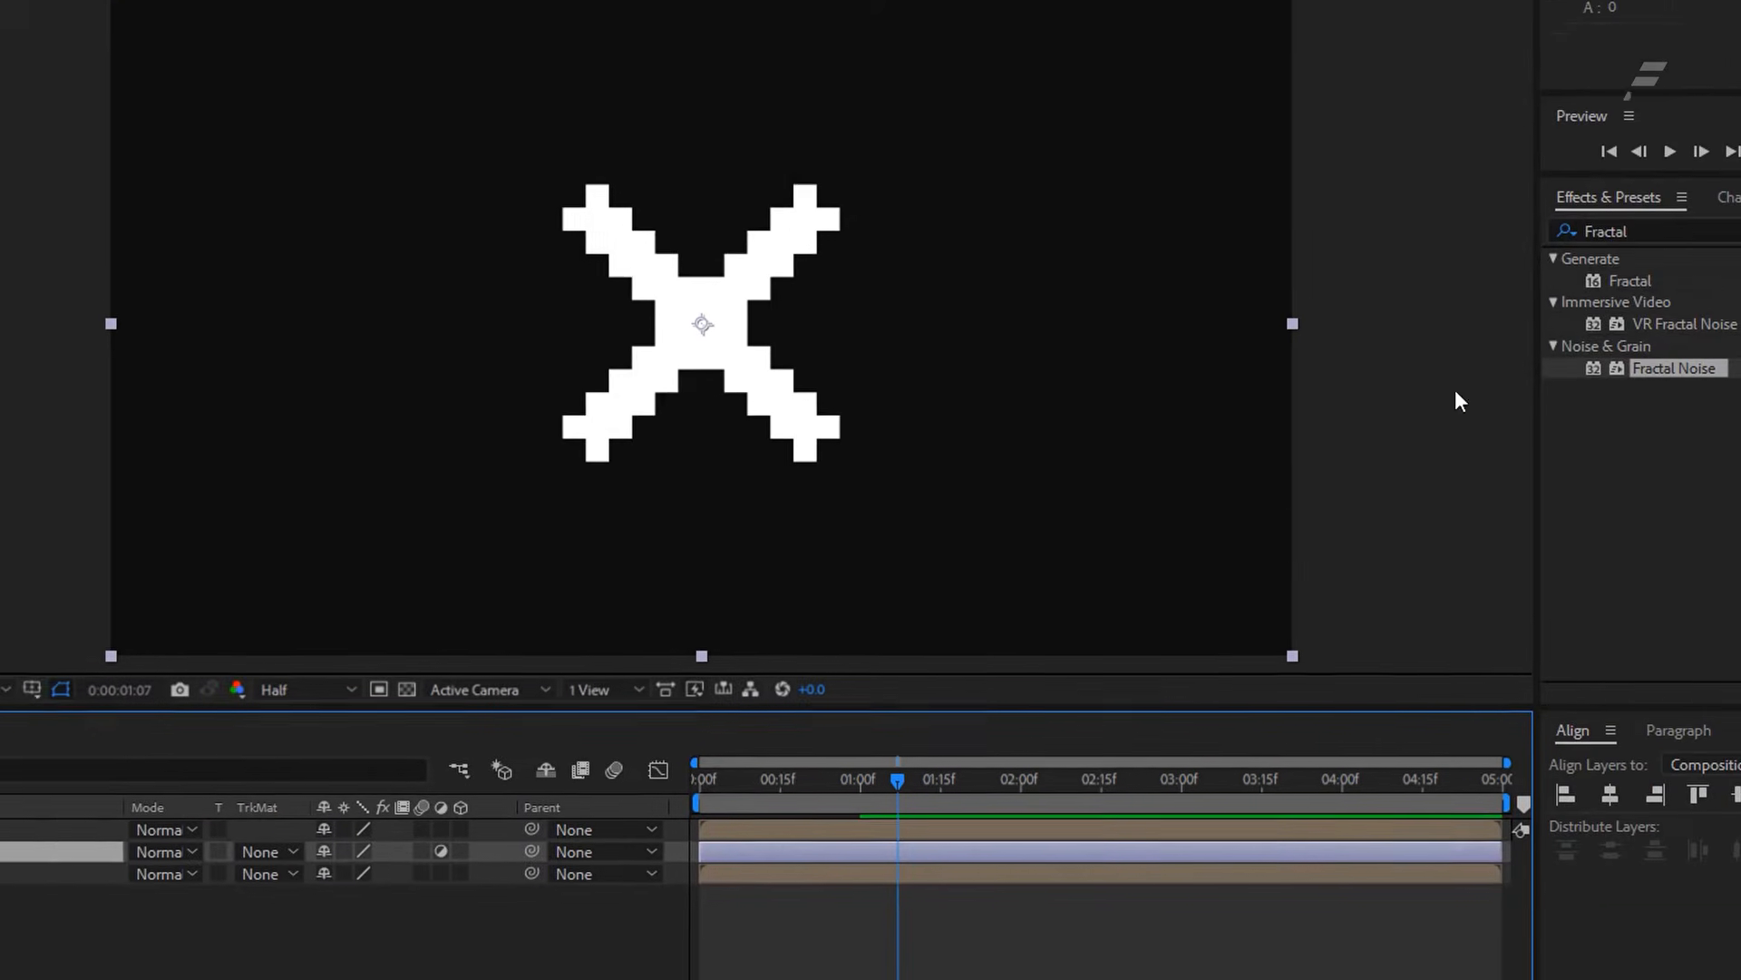
Find the Displacement Map effect by searching for Map and apply it to the Glitch Effect adjustment layer.
left_click(1723, 251)
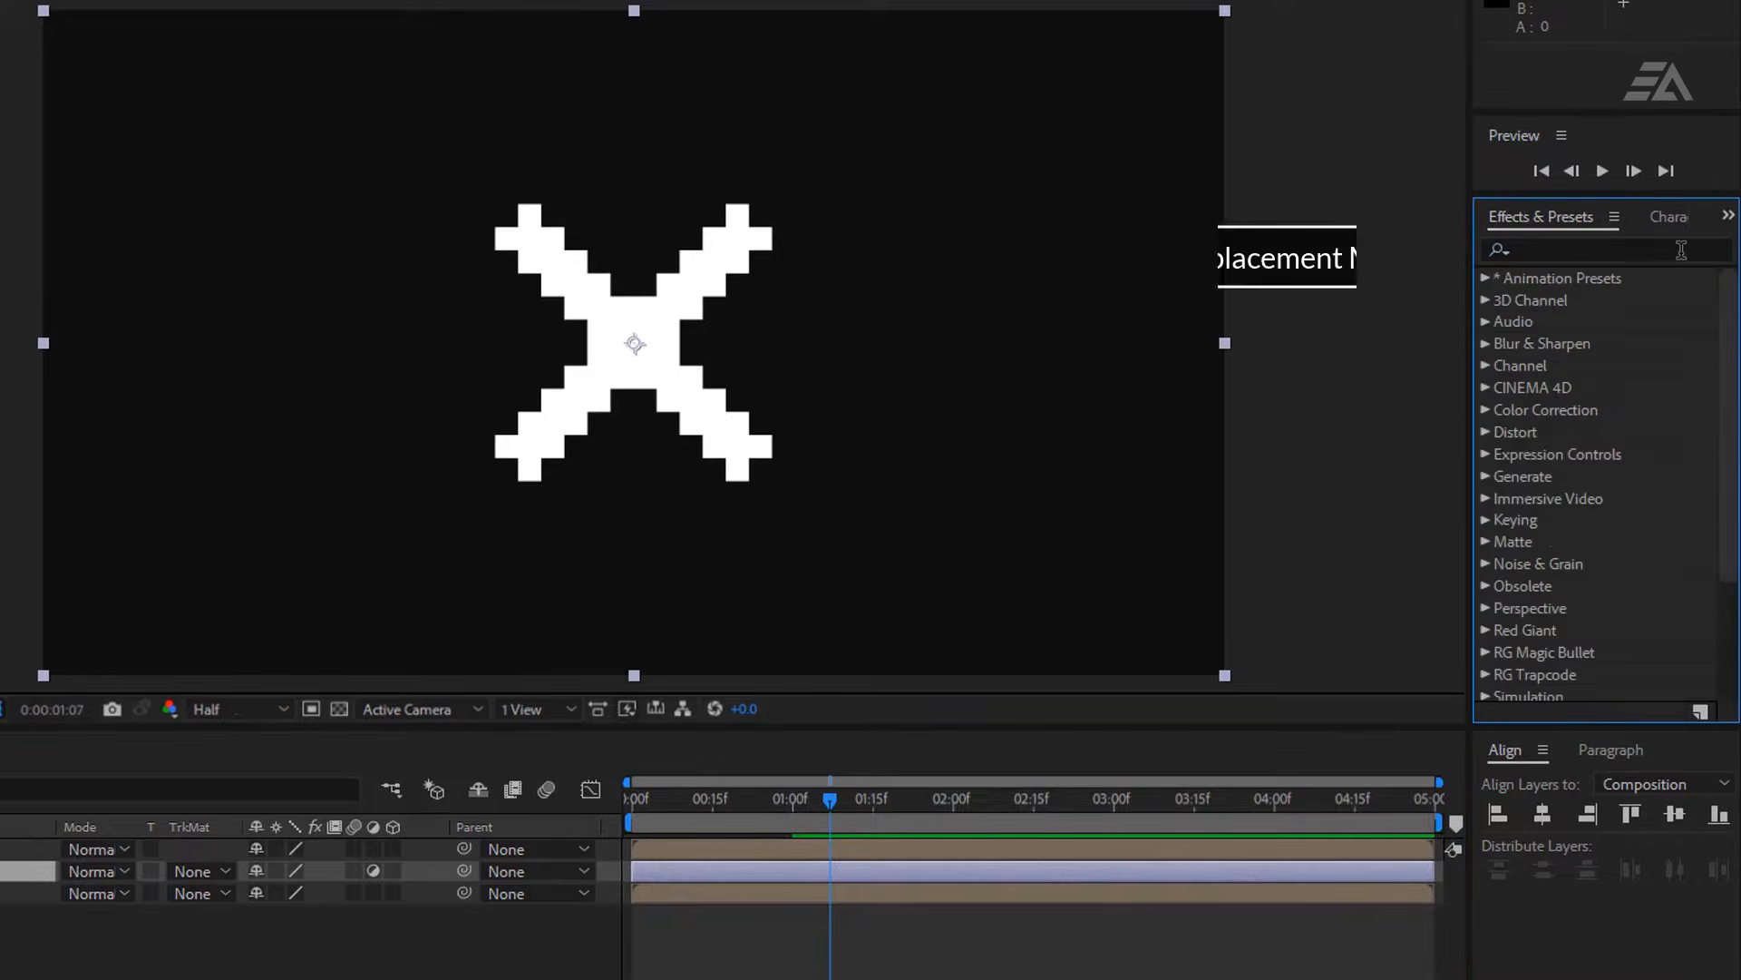
left_click(1681, 250)
type("Map")
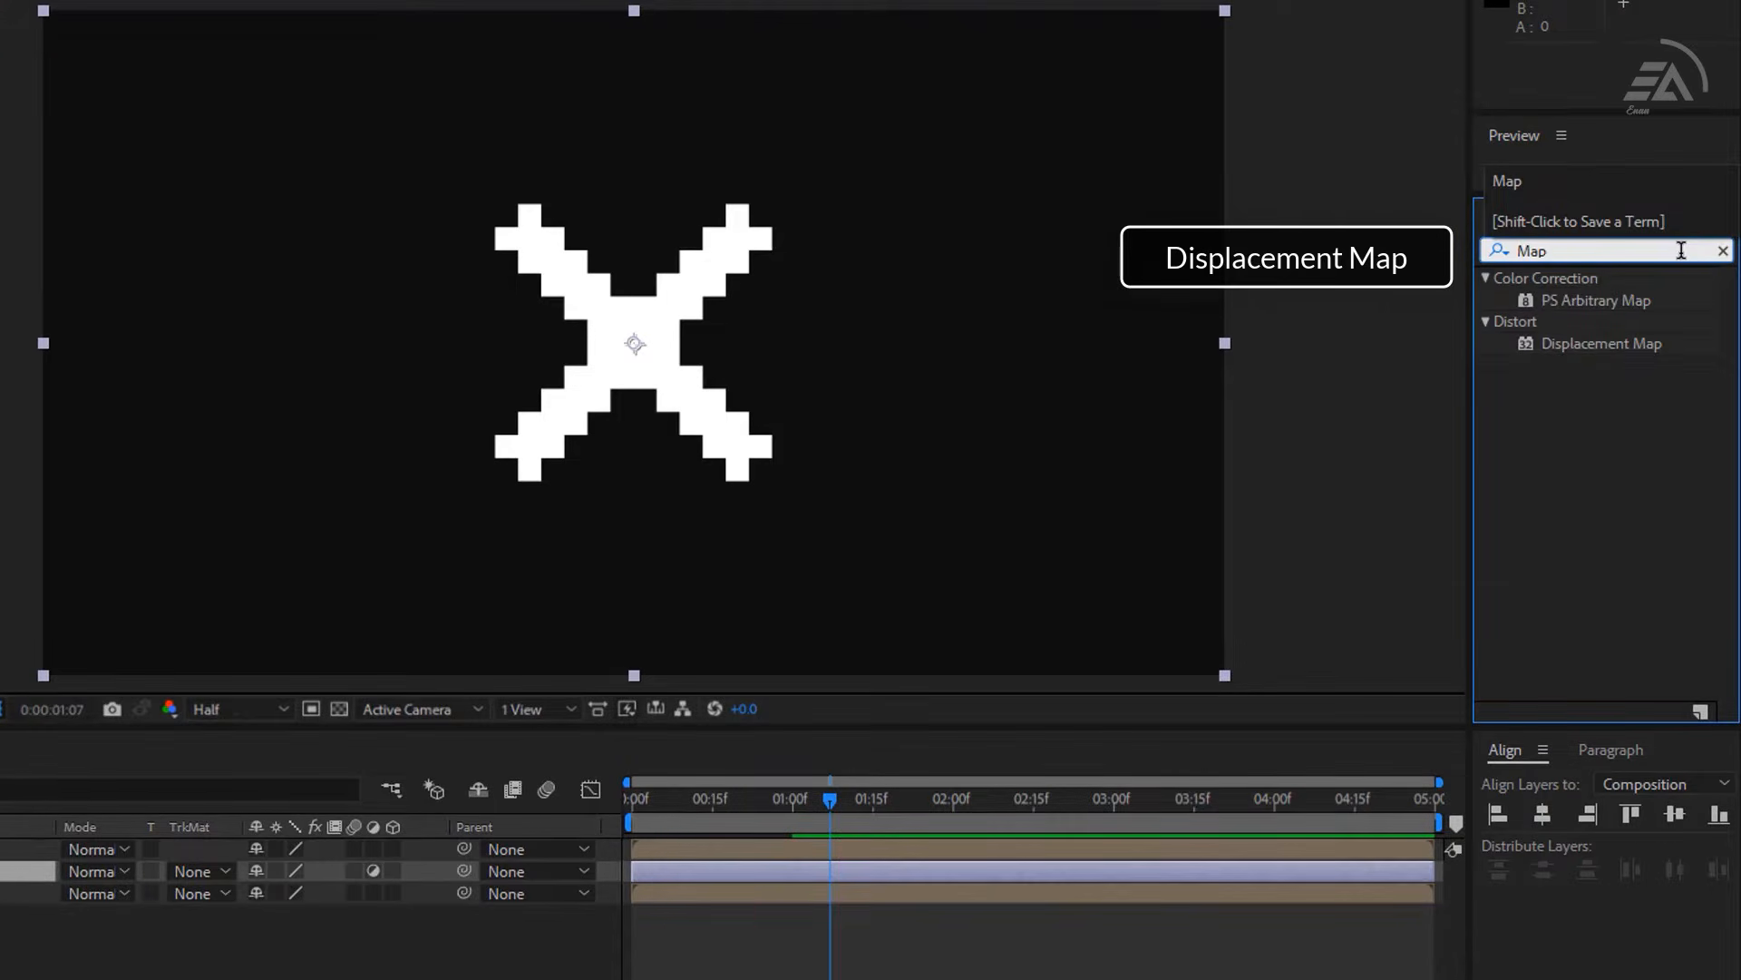
double_click(1620, 350)
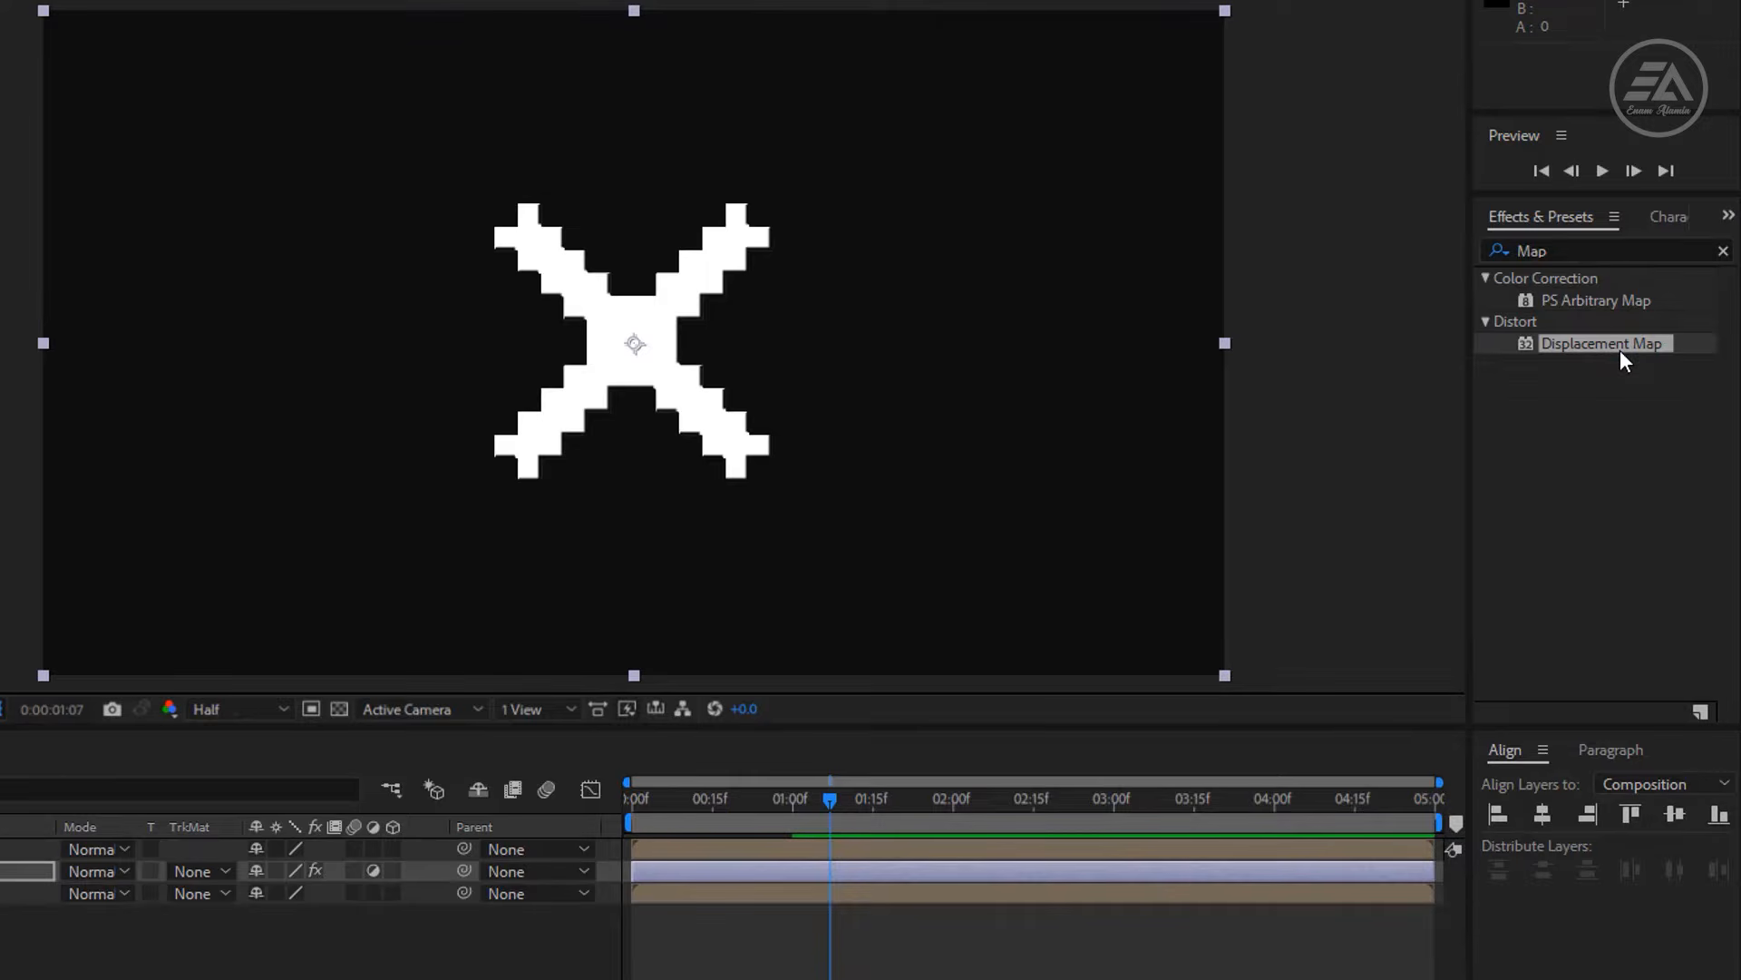
Set the Displacement Map Layer of the Glitch Effect layer to Glitch Comp.
key("h")
left_click_drag(433, 294, 0, 148)
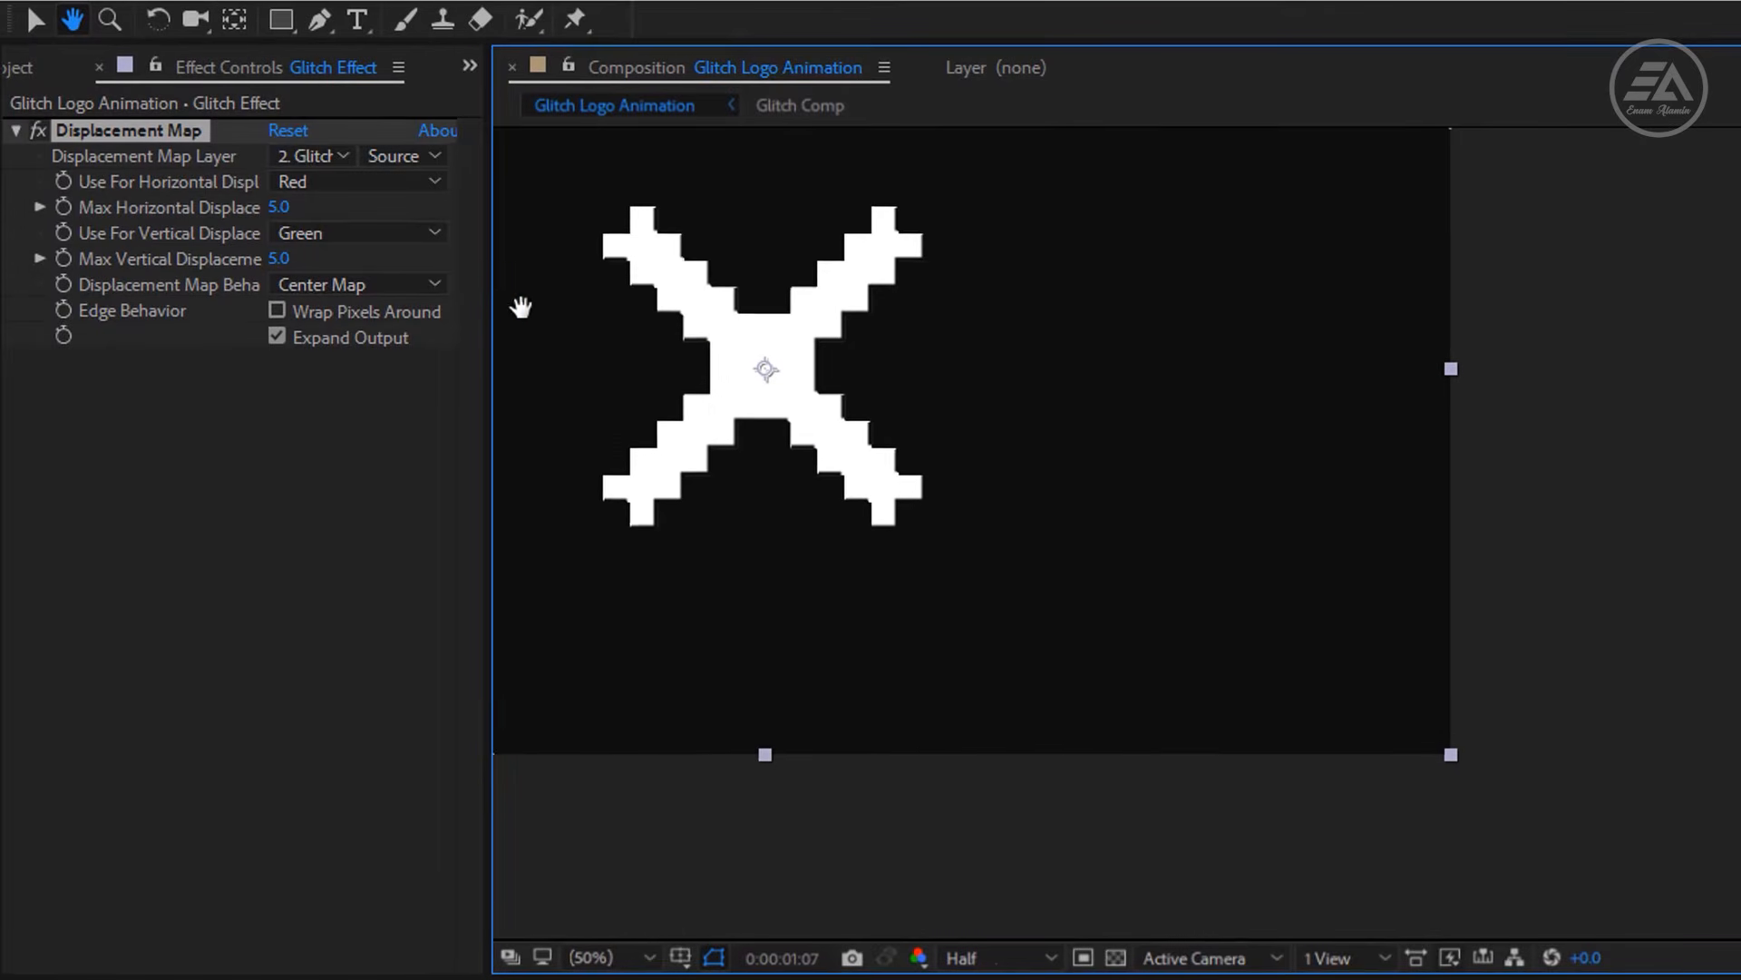
left_click_drag(521, 307, 492, 276)
key("v")
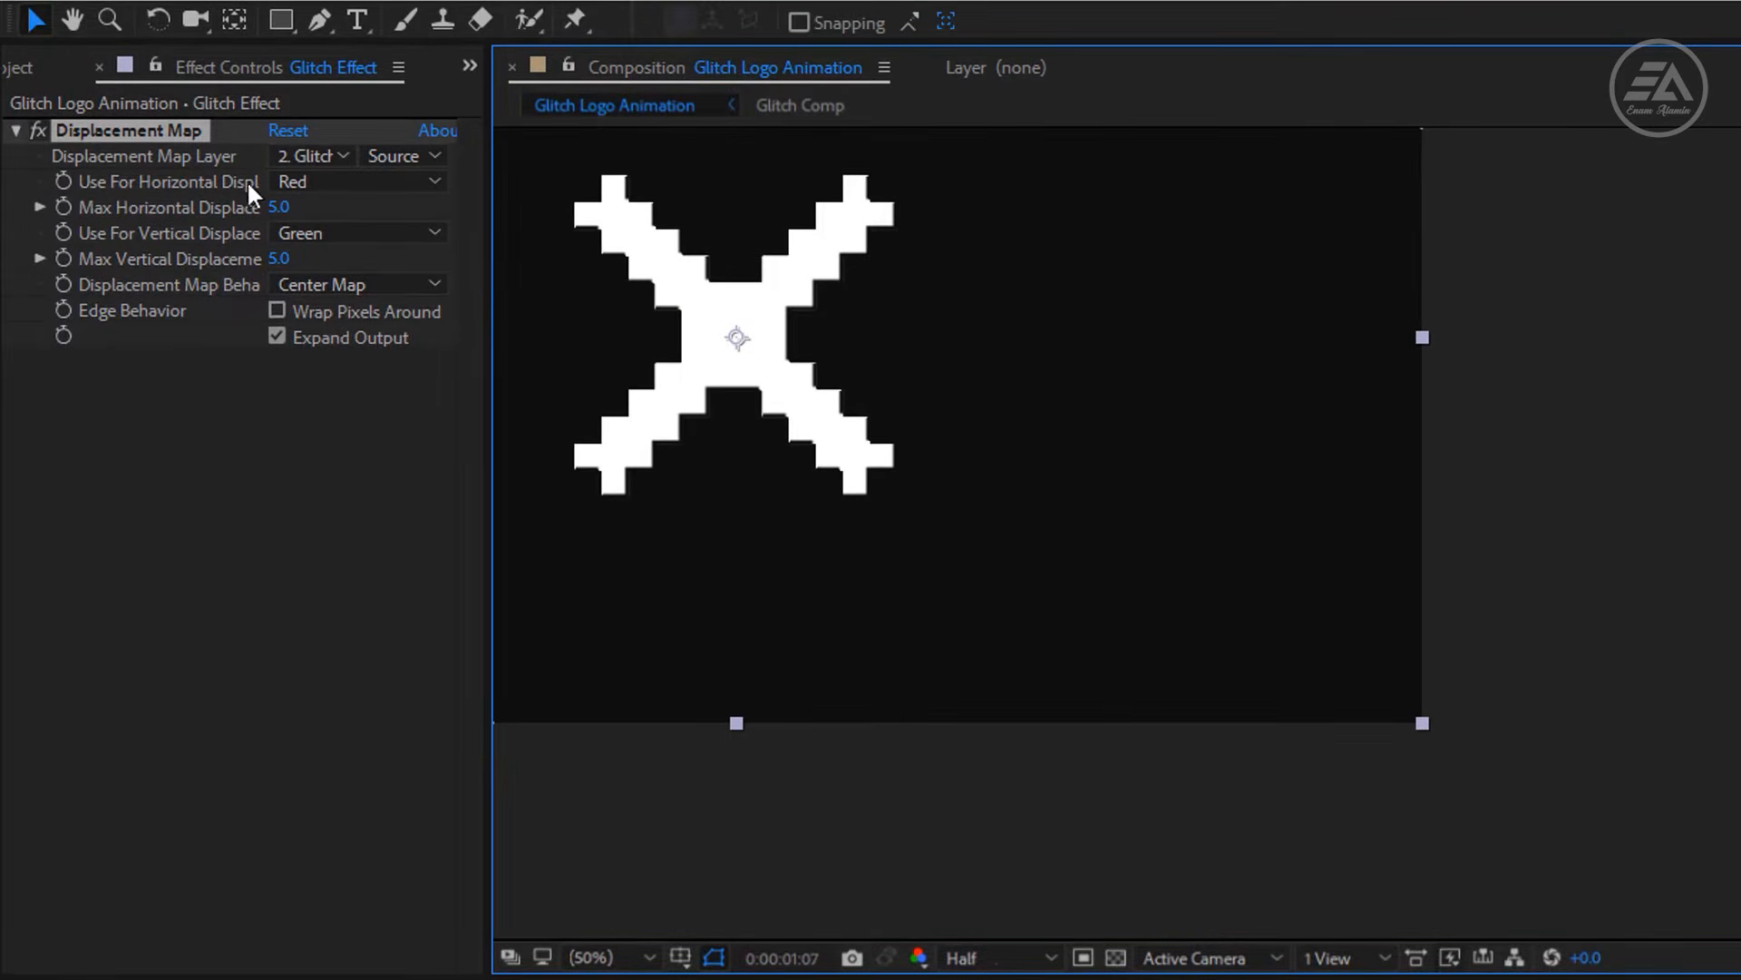
left_click(316, 161)
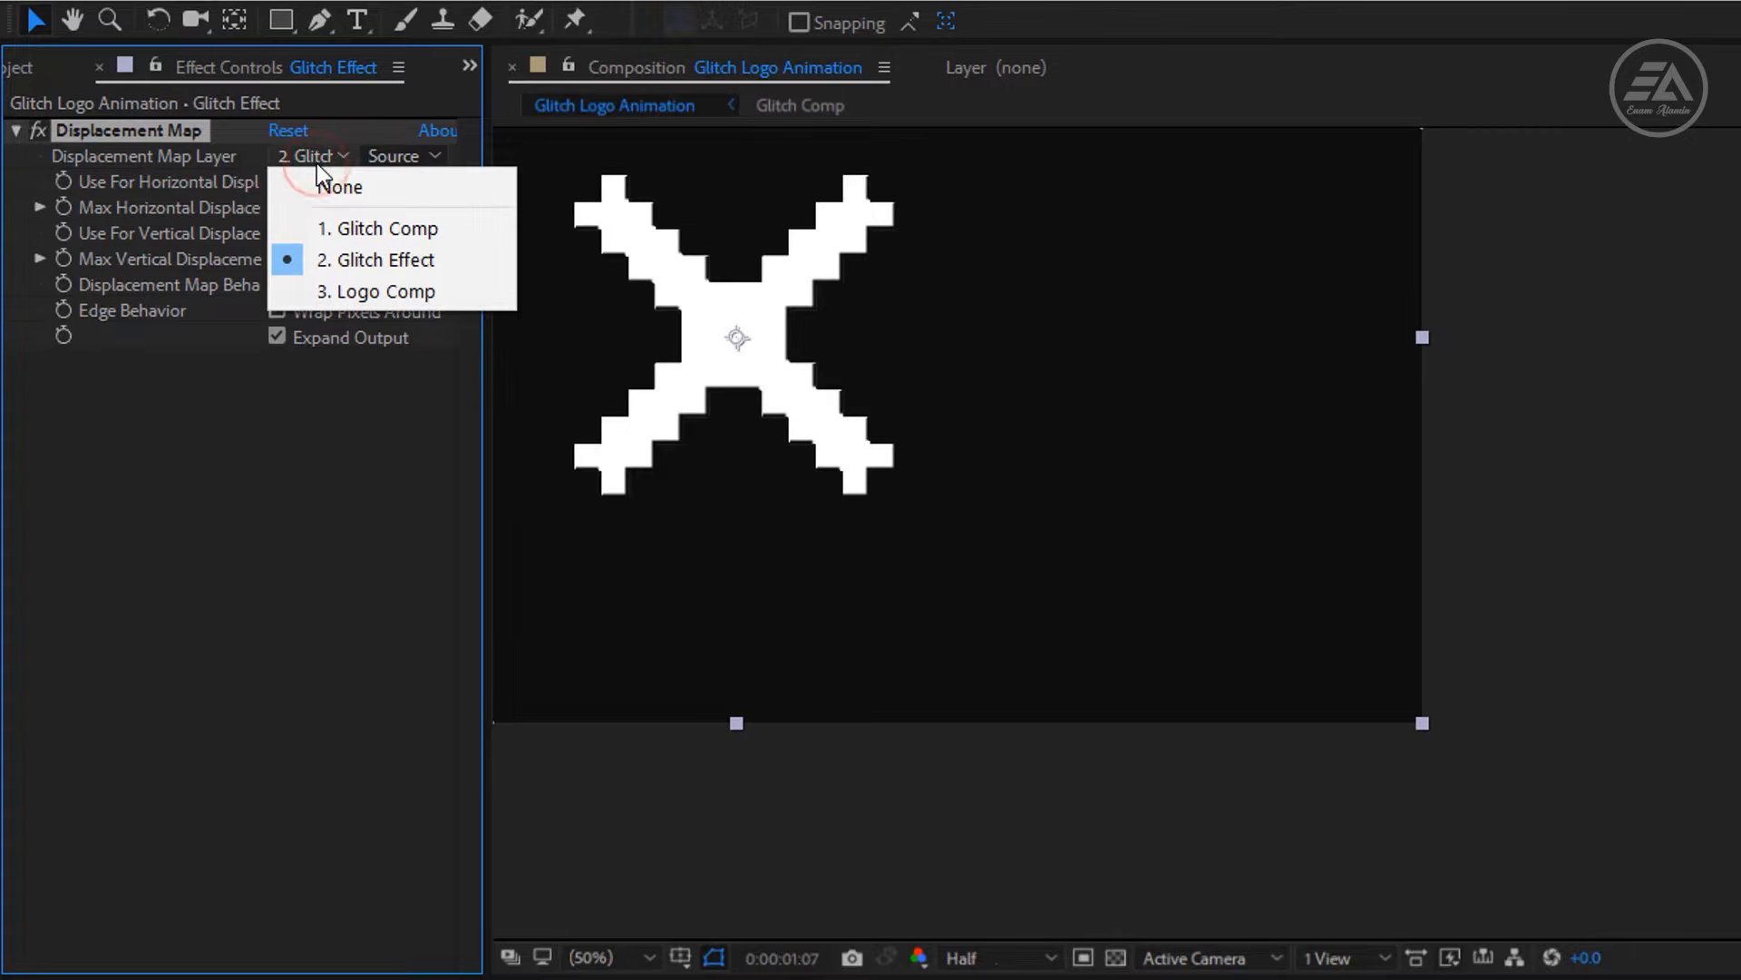
left_click(433, 226)
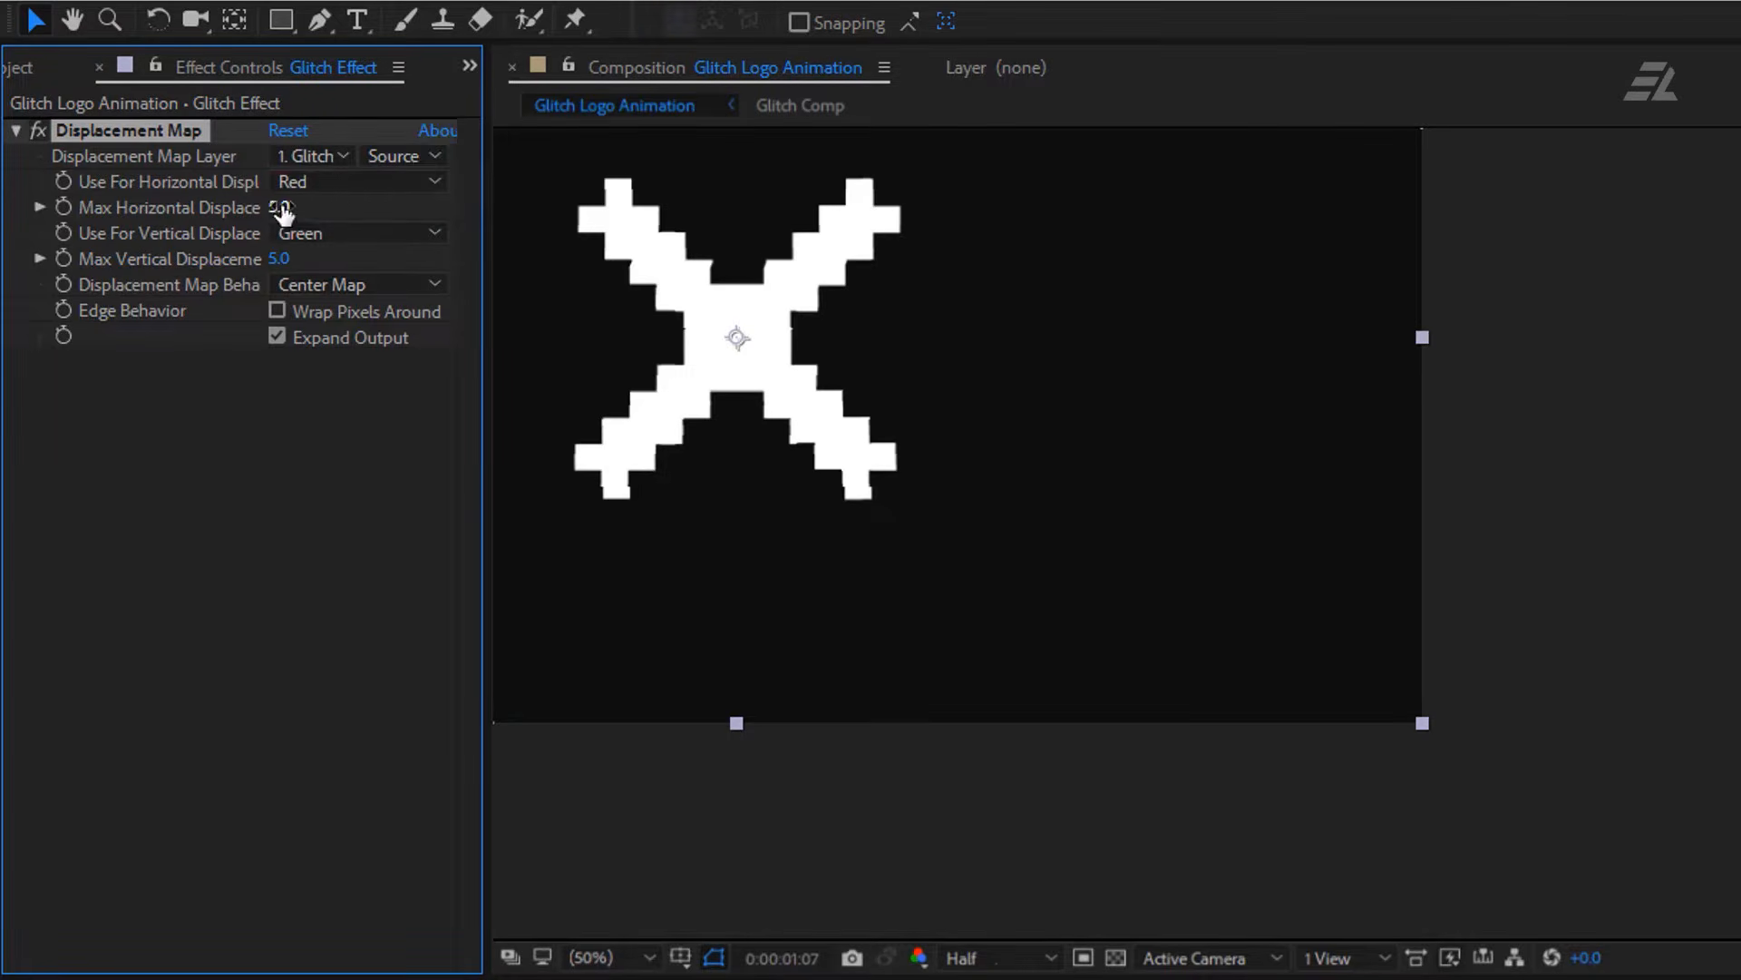
Set the Displacement Map's Max Horizontal Displacement to 195 and Max Vertical Displacement to 81.
left_click_drag(283, 207, 577, 214)
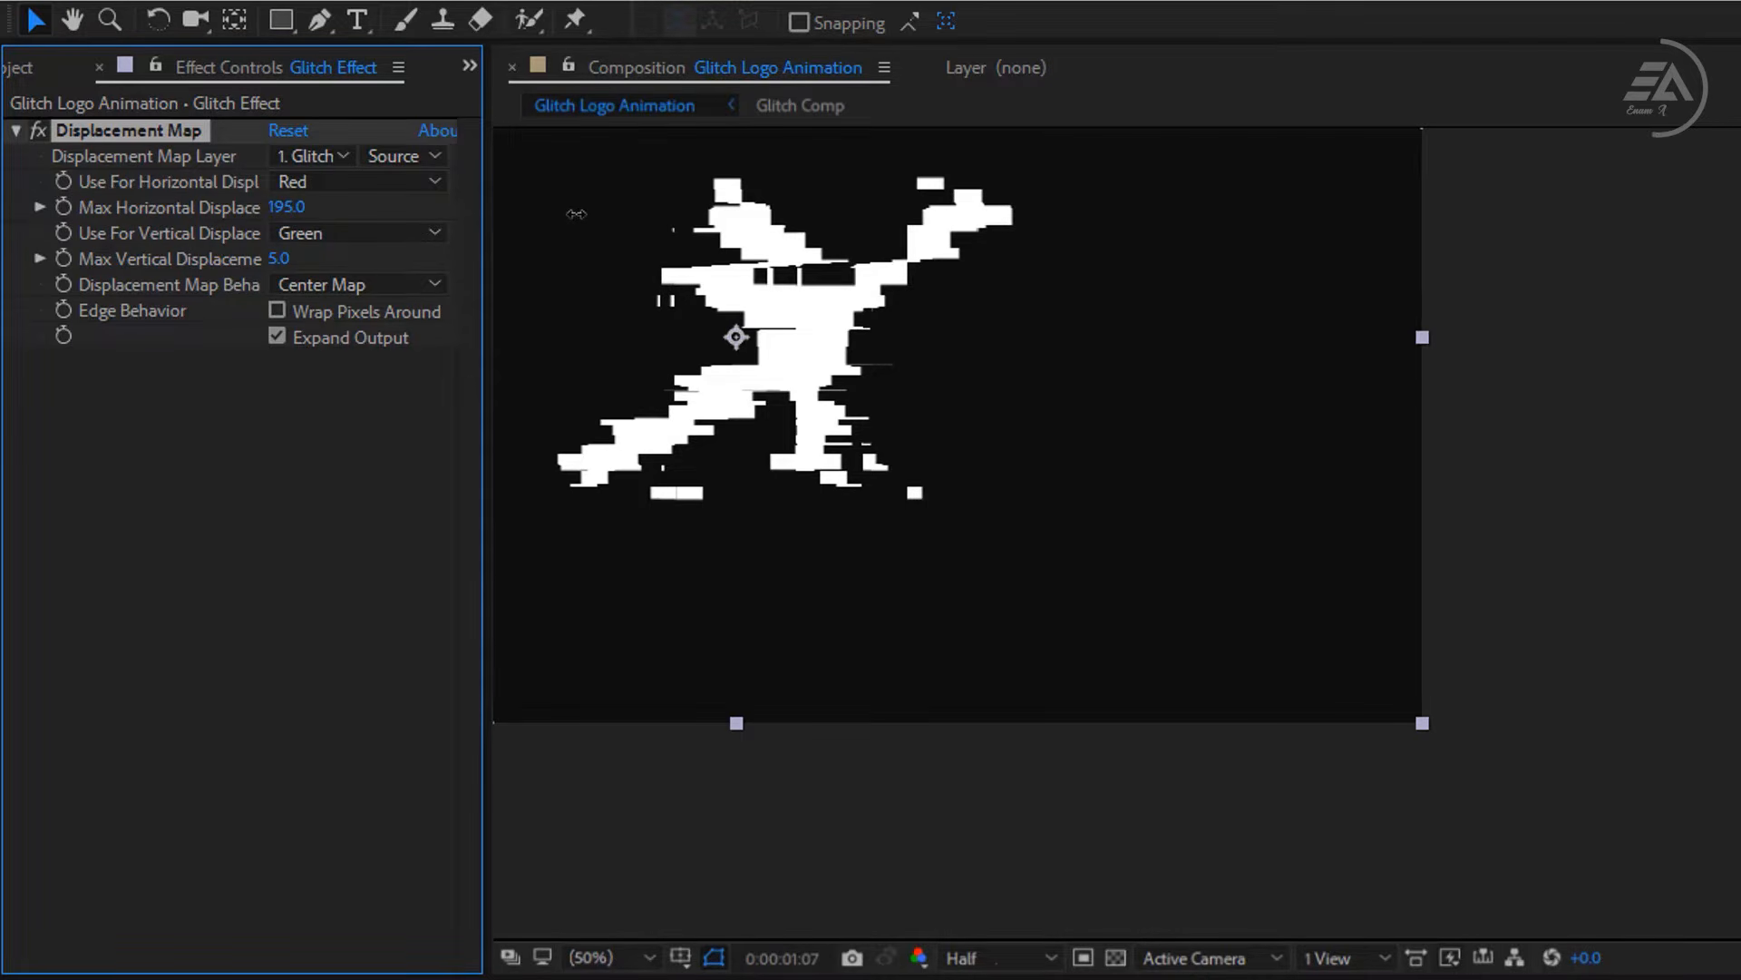
left_click_drag(278, 259, 384, 247)
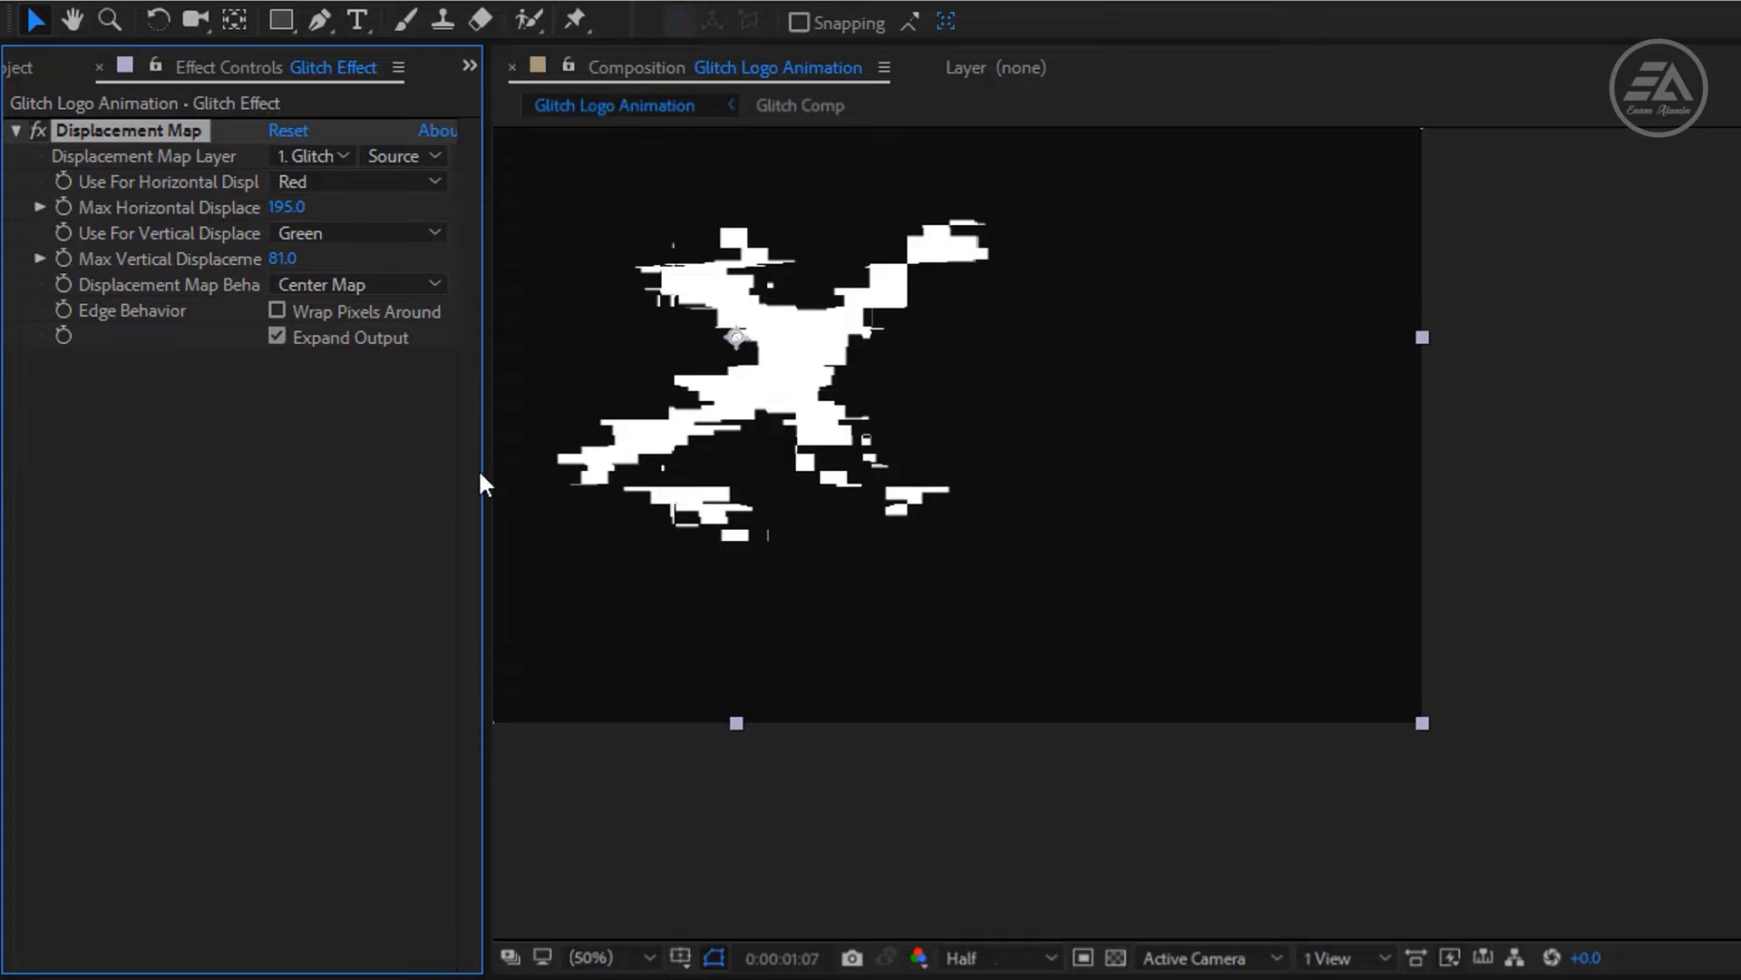
left_click(649, 954)
left_click(694, 474)
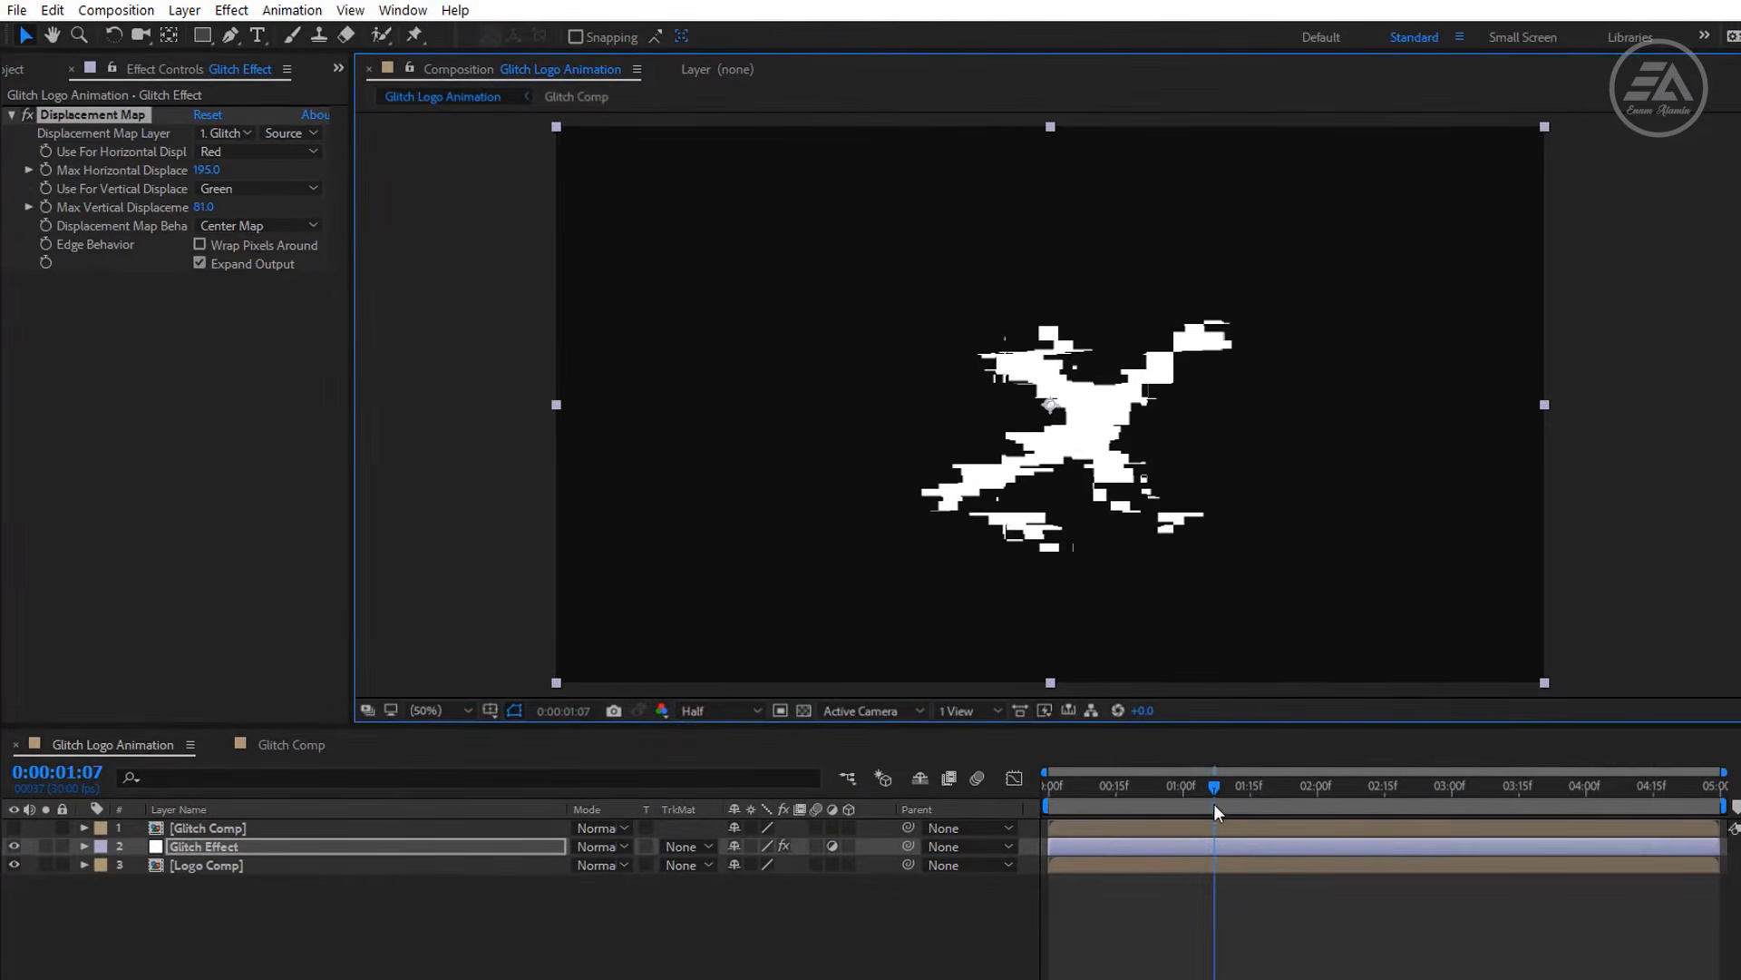
Split the Glitch Effect layer at 0:00:01:01 and again at 0:00:01:04.
mouse_move(1210, 785)
left_mouse_down()
mouse_move(1075, 787)
mouse_move(1183, 798)
left_mouse_up()
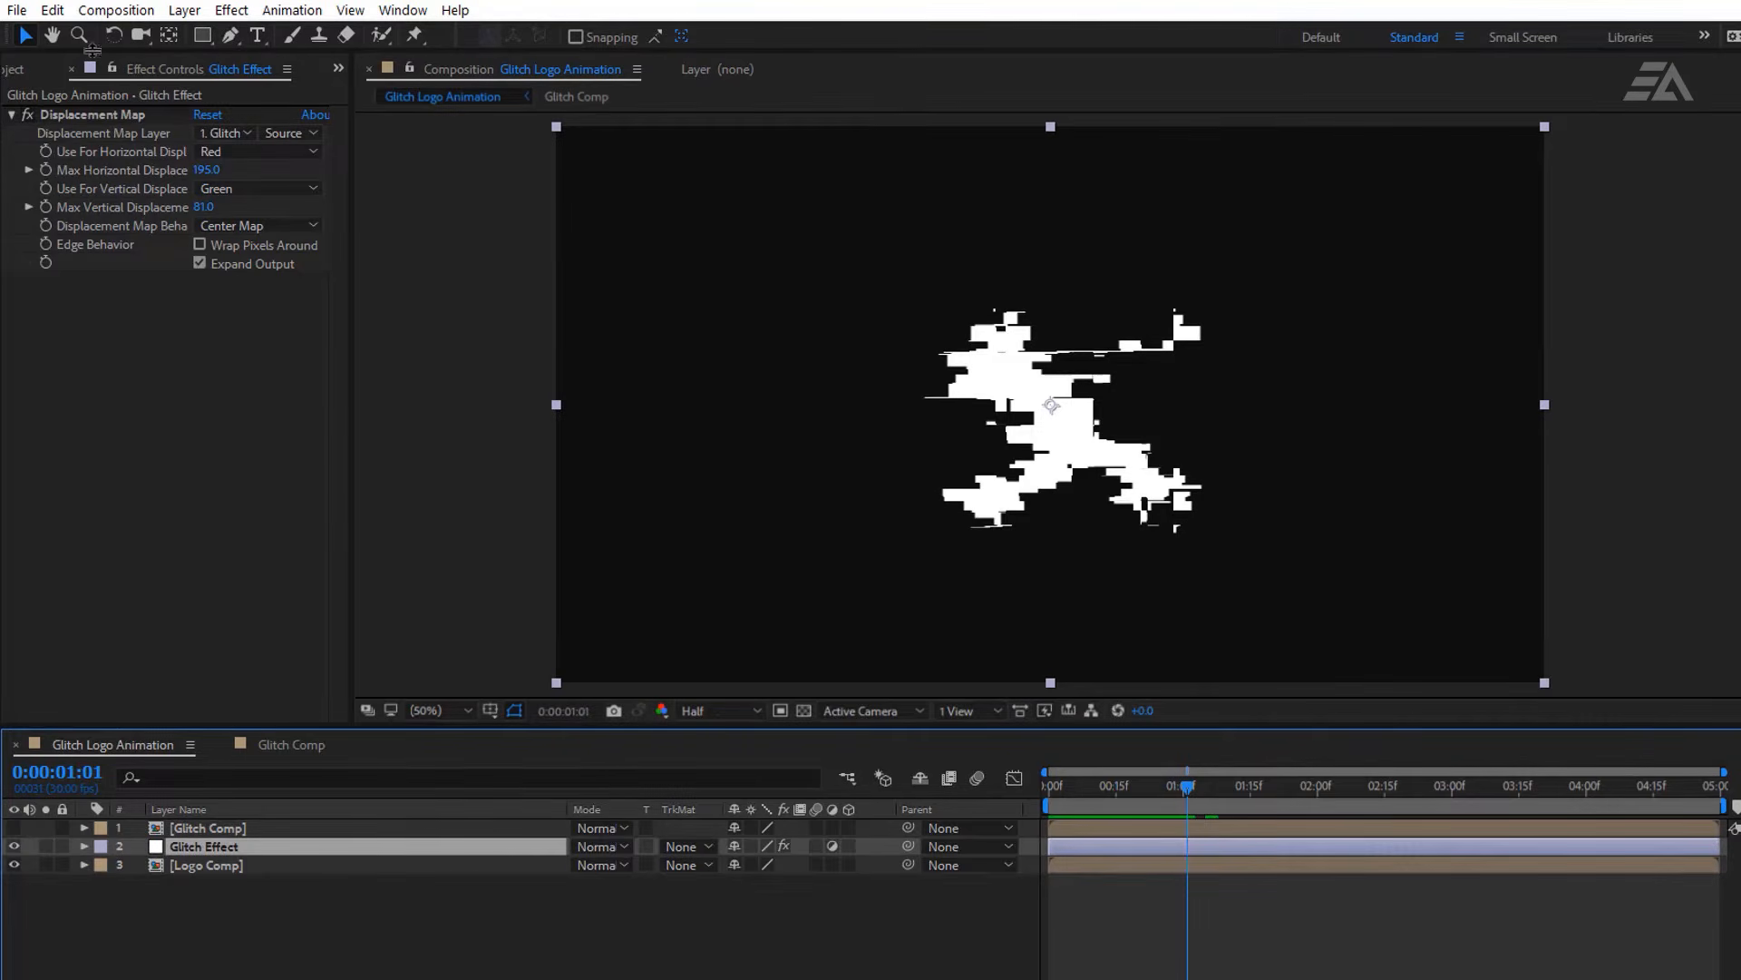
left_click(53, 10)
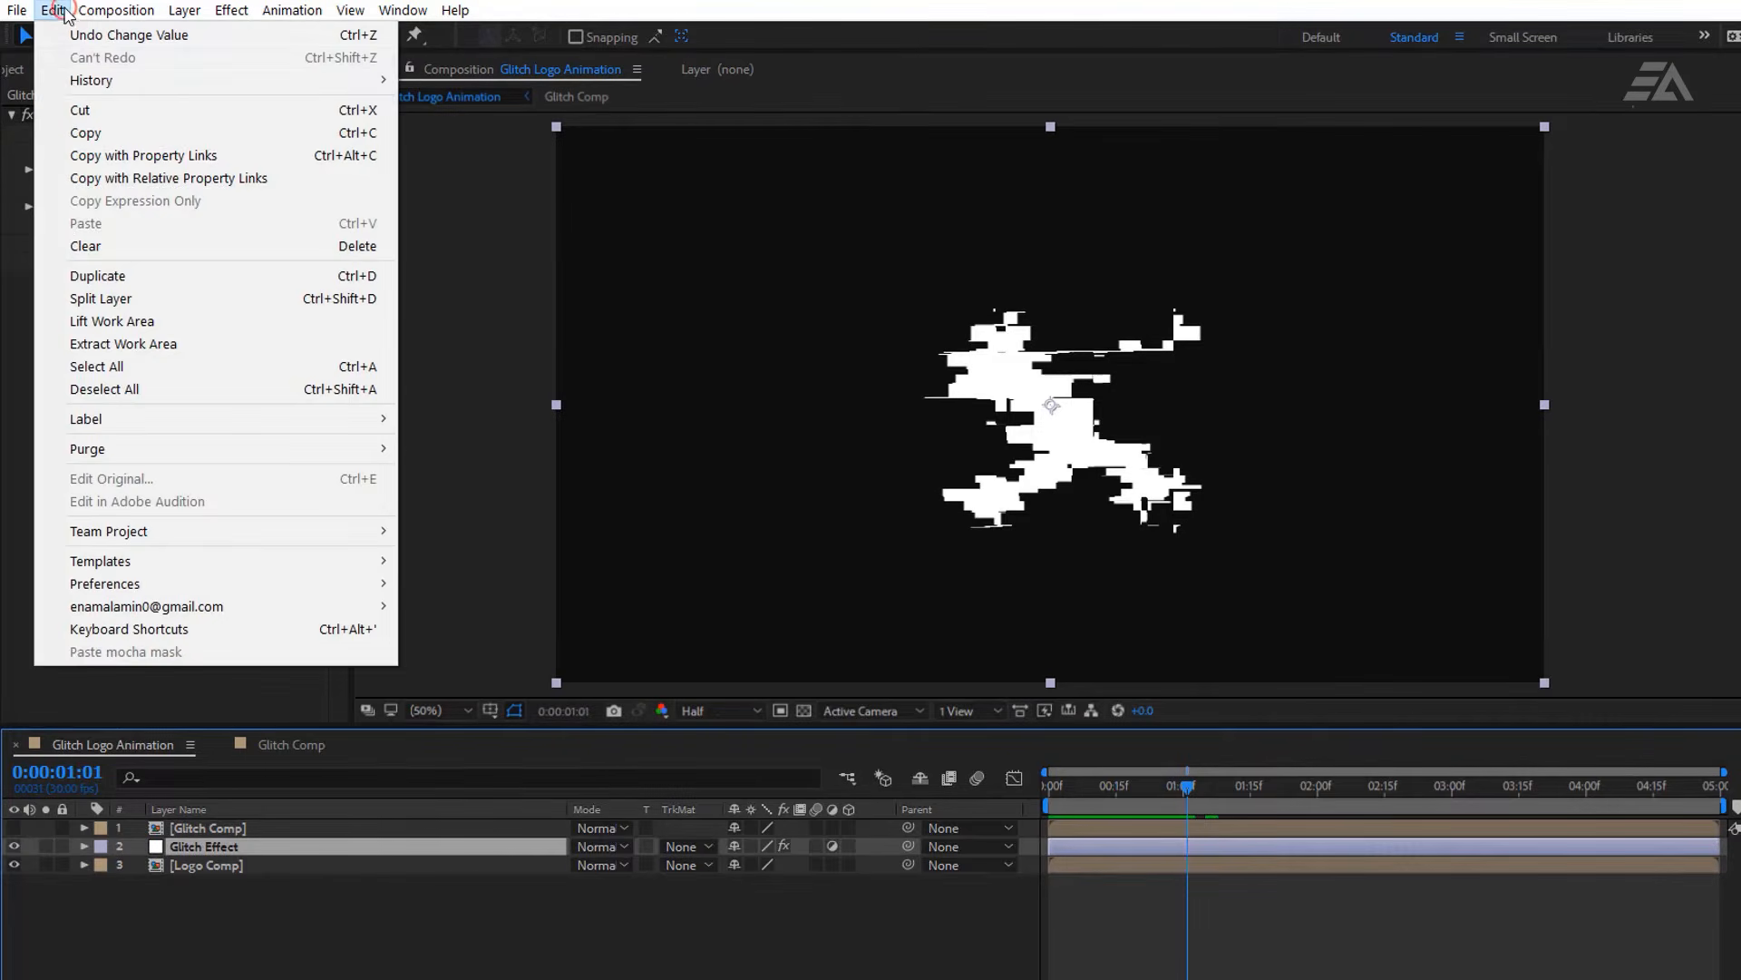
left_click(101, 298)
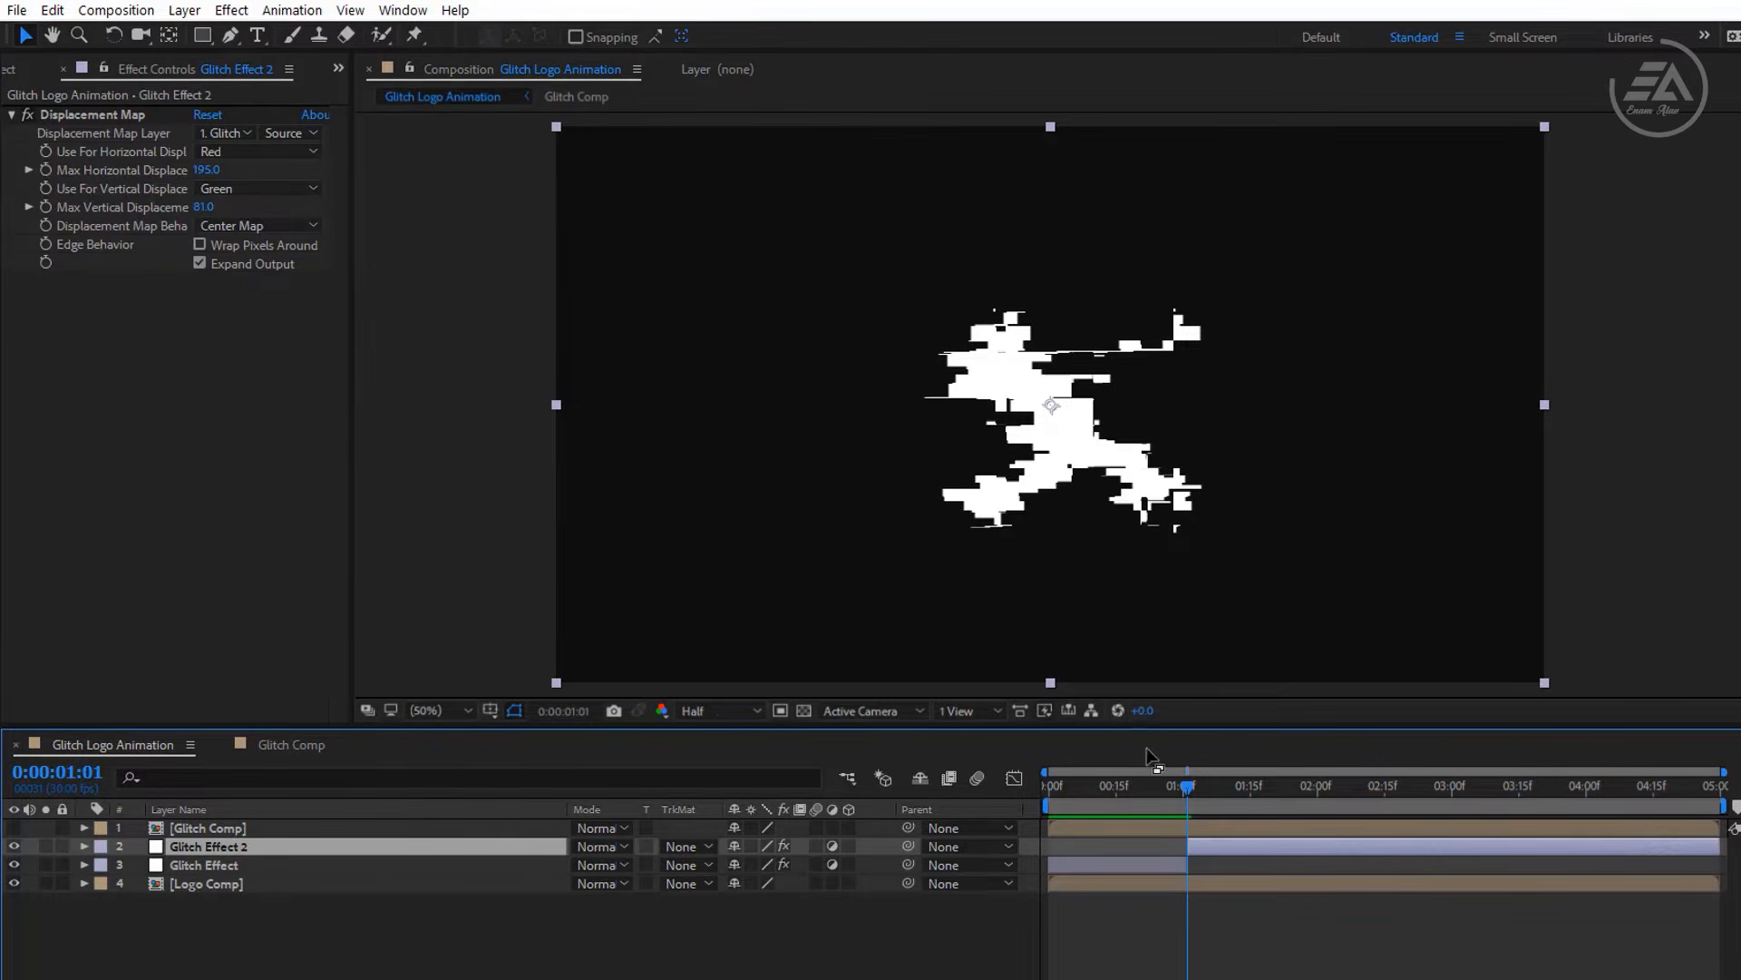
left_click_drag(1186, 787, 1201, 786)
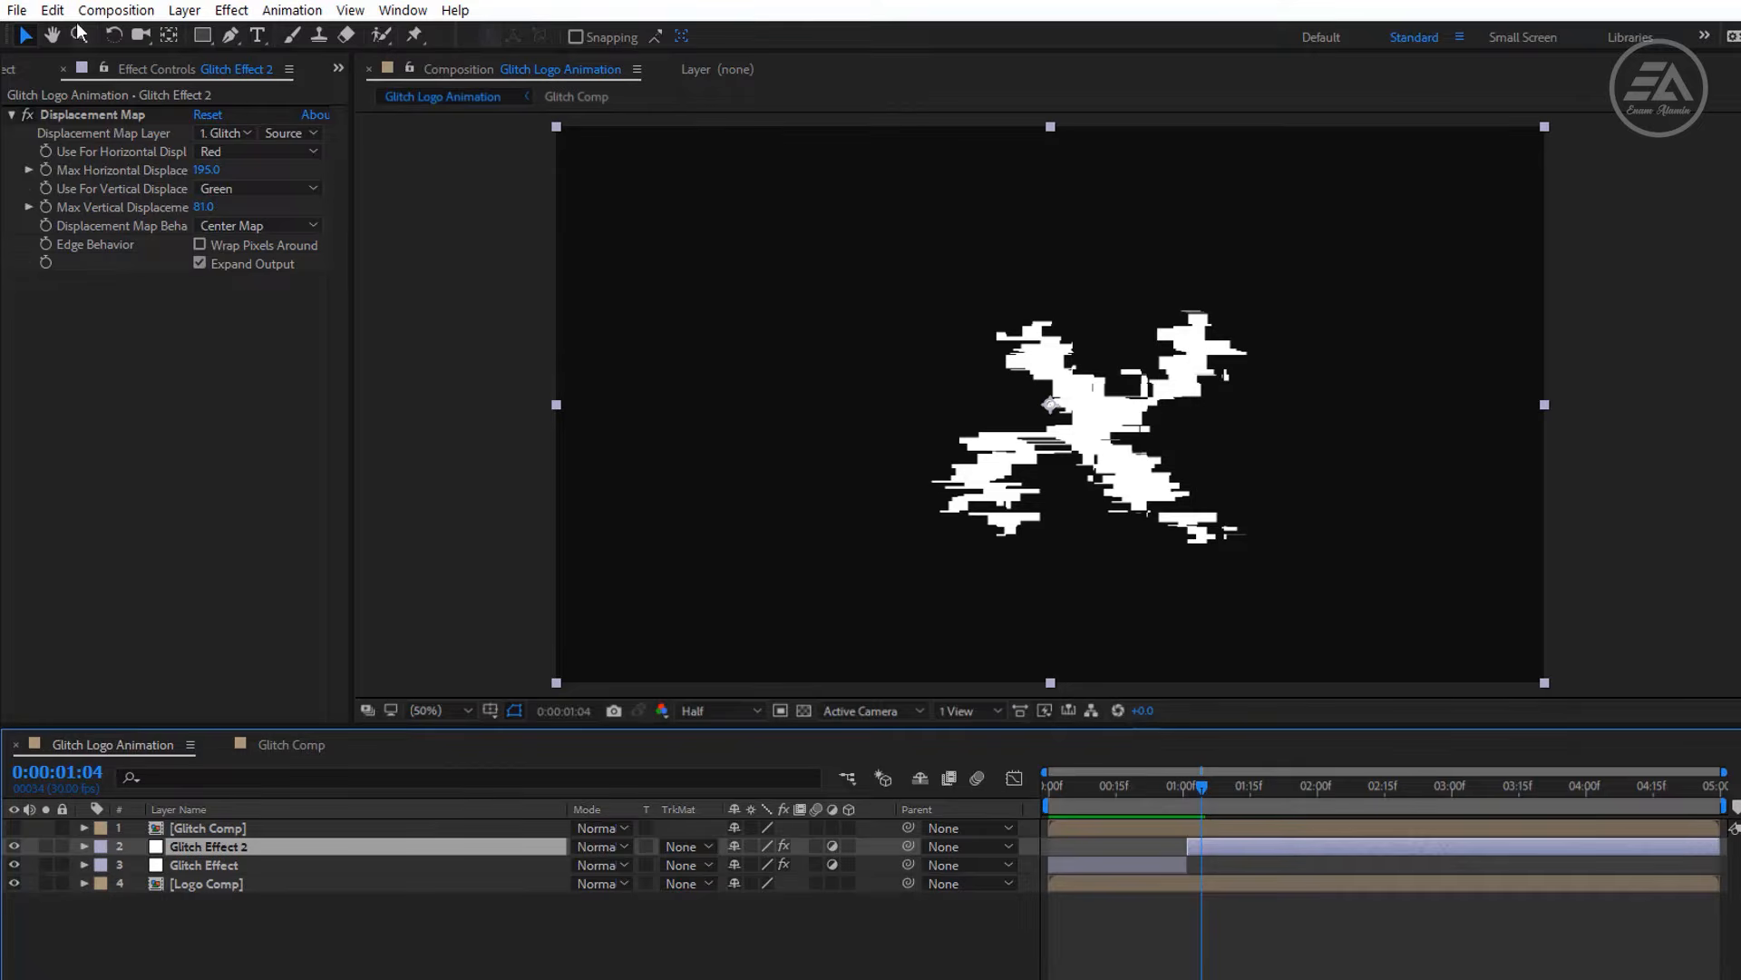
left_click(52, 10)
left_click(182, 298)
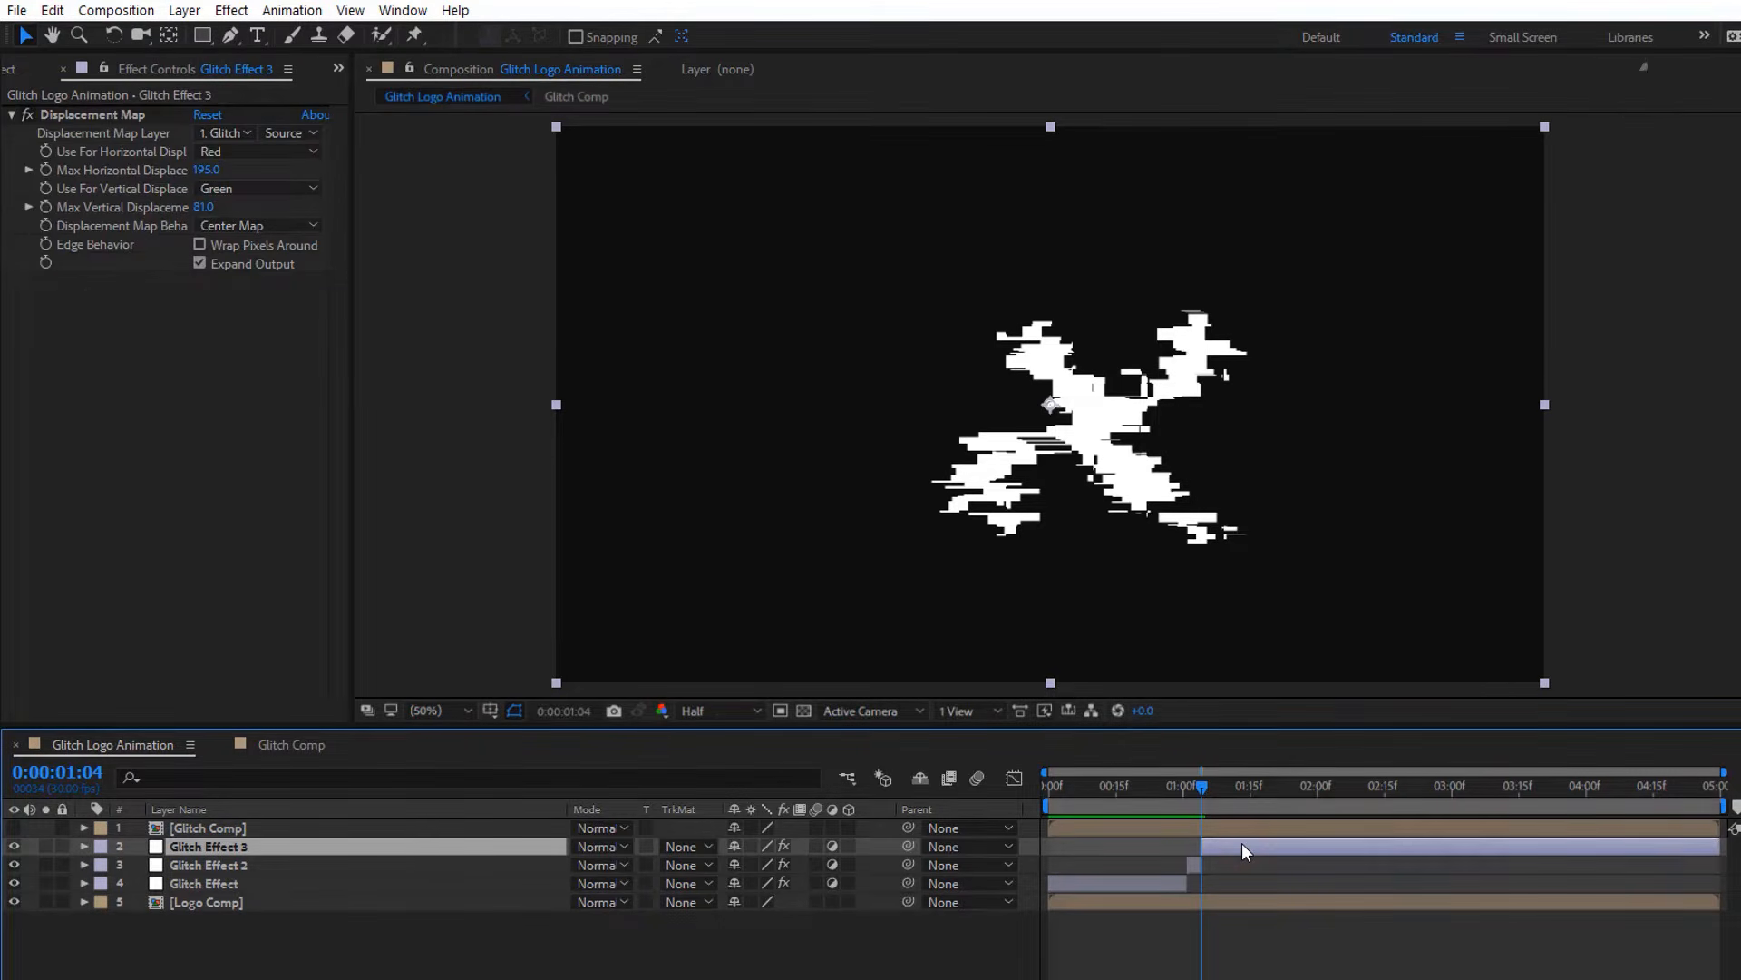
Delete the Glitch Effect pieces before 0:00:01:01 and after 0:00:01:04, keeping only the short middle piece.
key("Delete")
left_click(1129, 862)
key("Delete")
mouse_move(1201, 791)
left_mouse_down()
mouse_move(1186, 798)
mouse_move(1201, 799)
left_mouse_up()
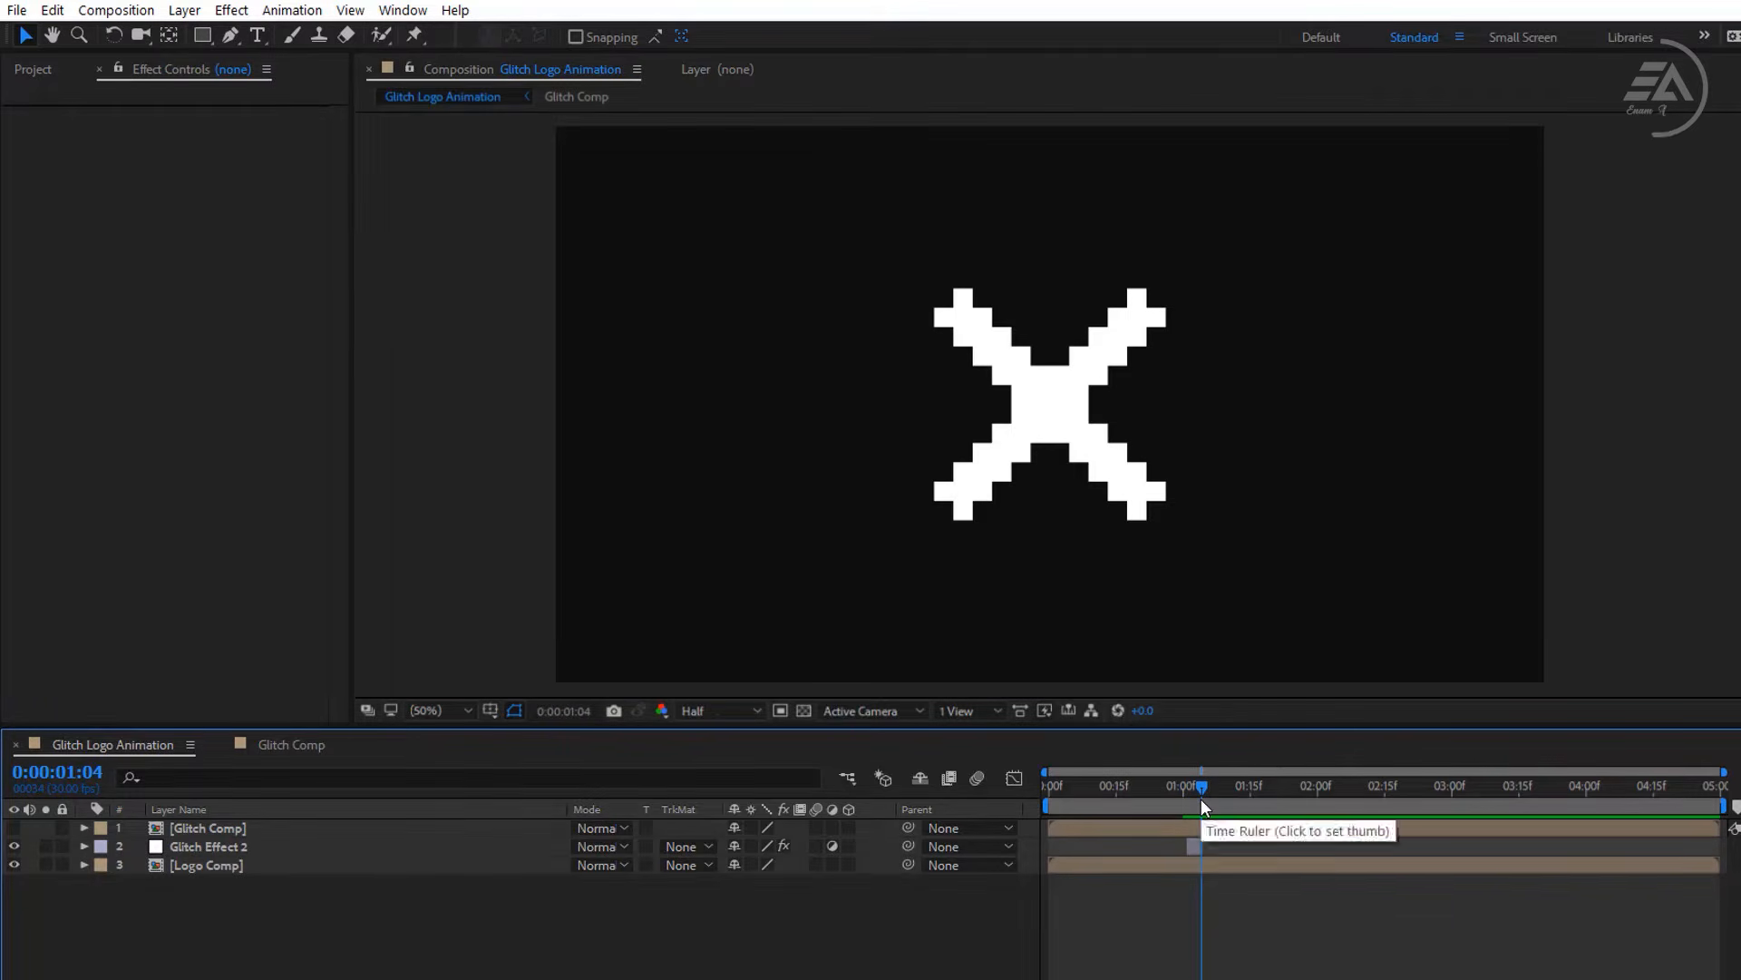
Duplicate the short Glitch Effect 2 piece, move the copy to about 0:00:01:18 and preview from 0:00:00:16.
key("ctrl+d")
left_click(1194, 847)
key("ctrl+d")
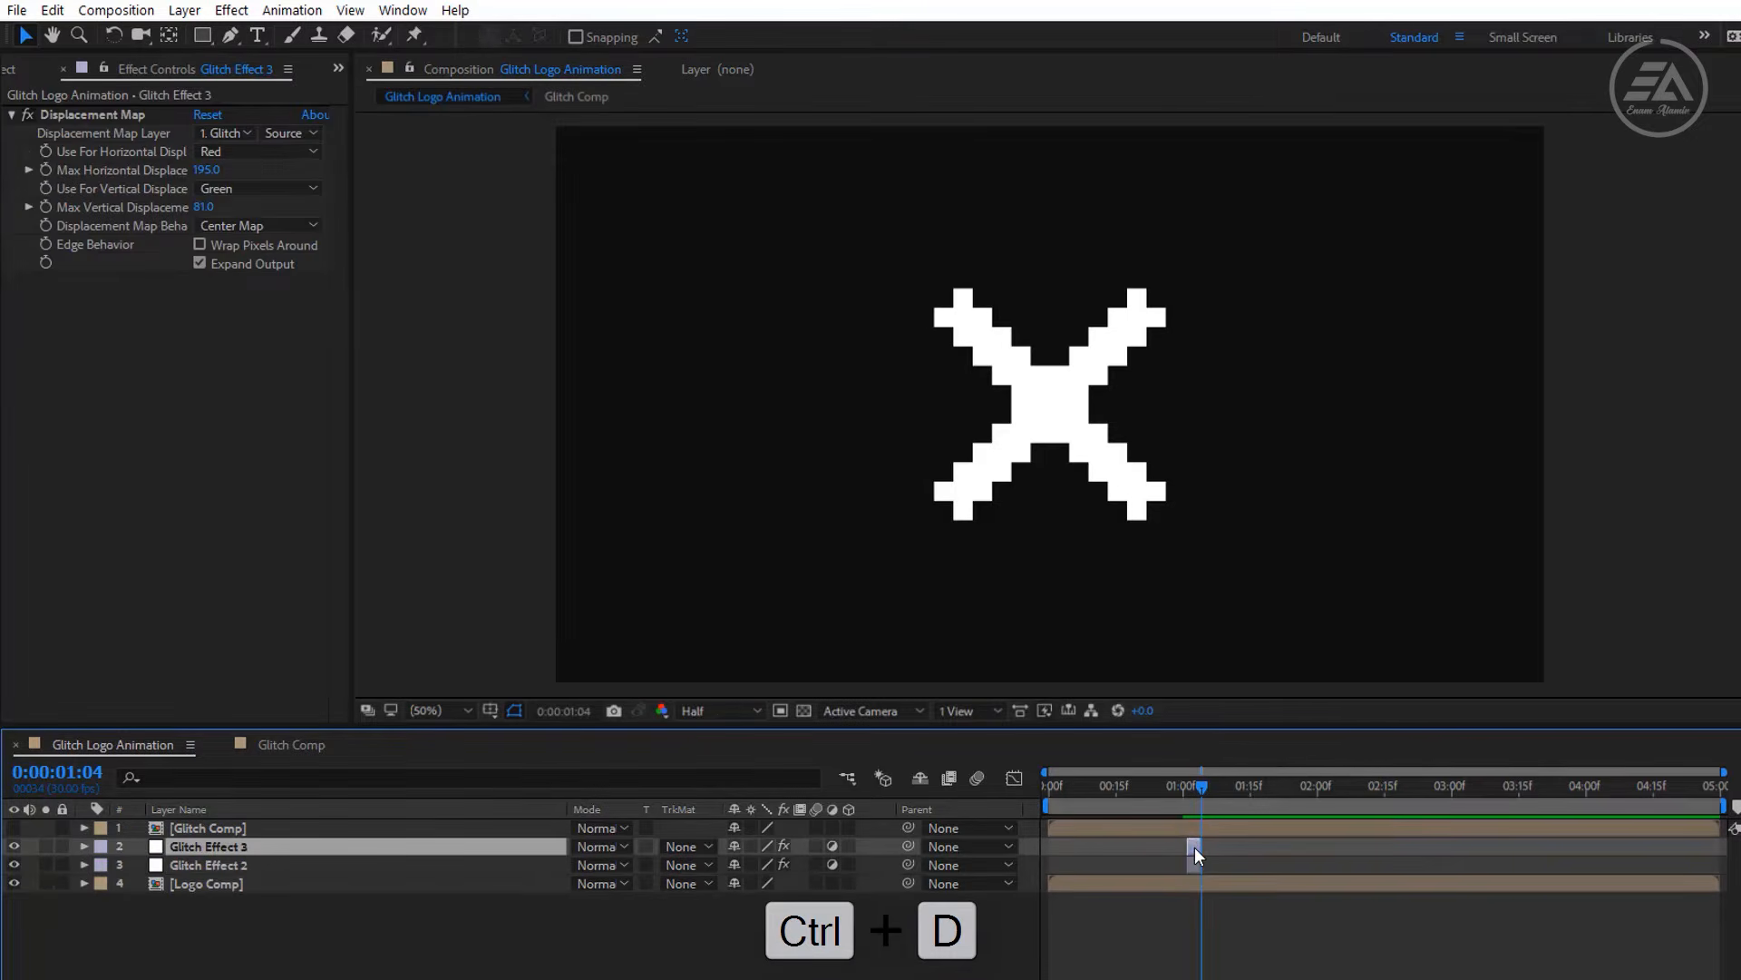
left_click_drag(1205, 849, 1264, 851)
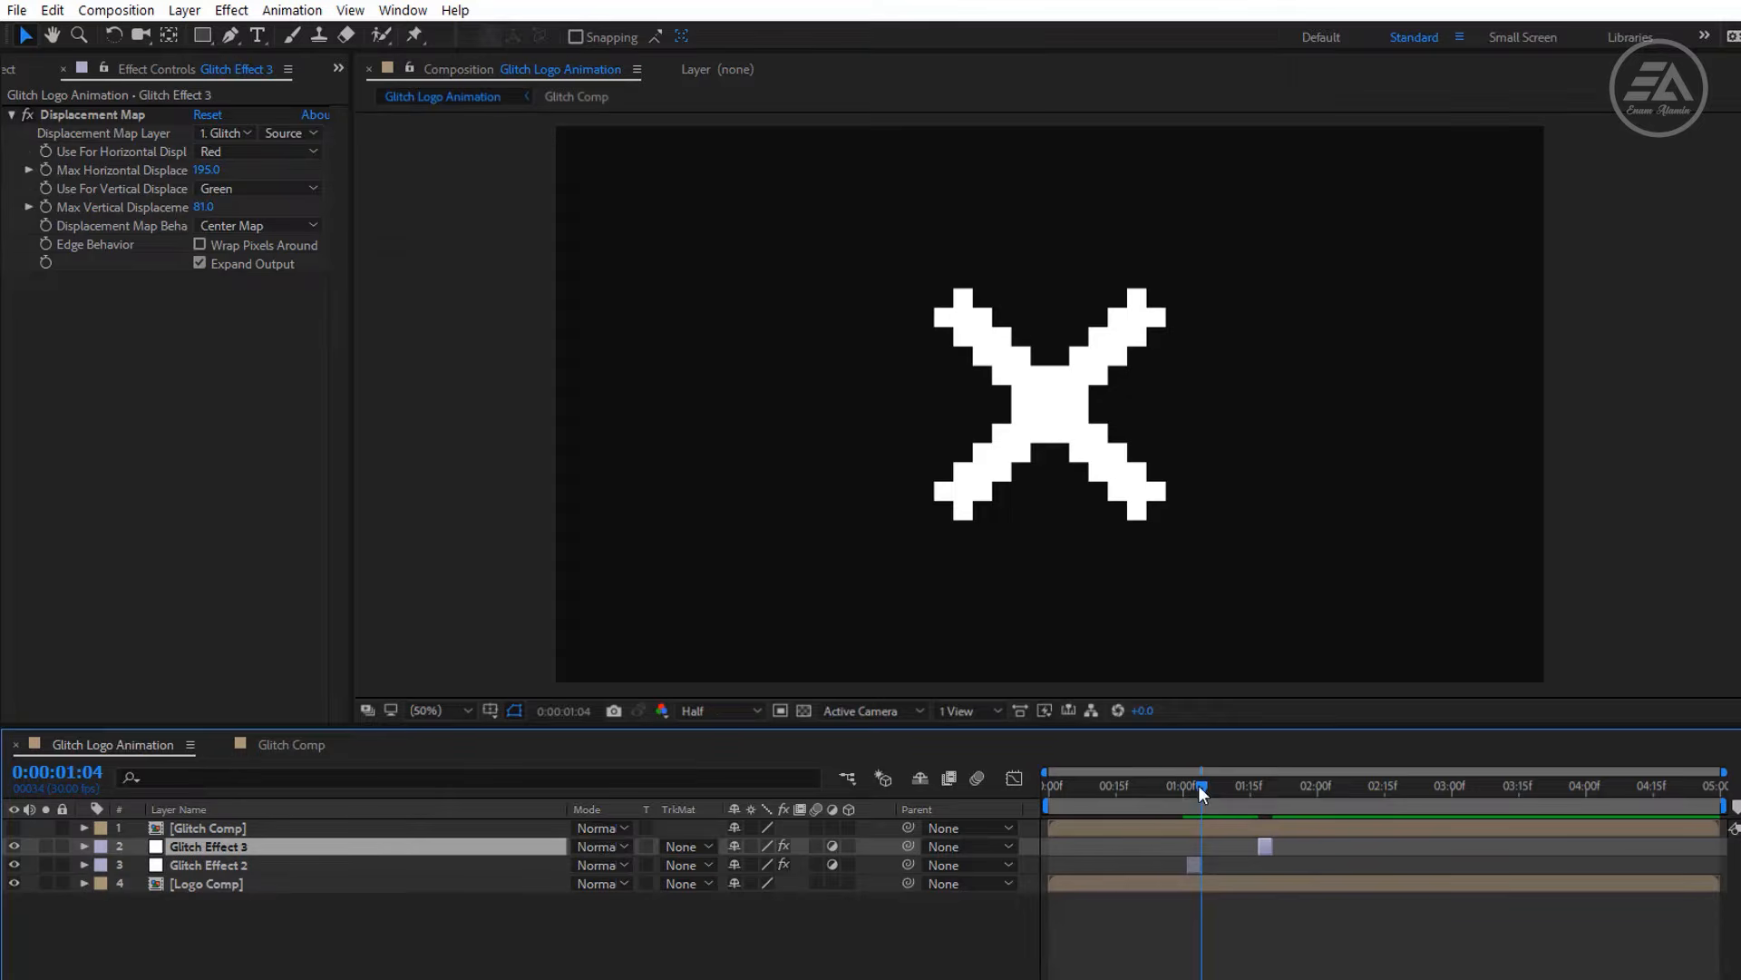
left_click_drag(1195, 787, 1119, 795)
key("space")
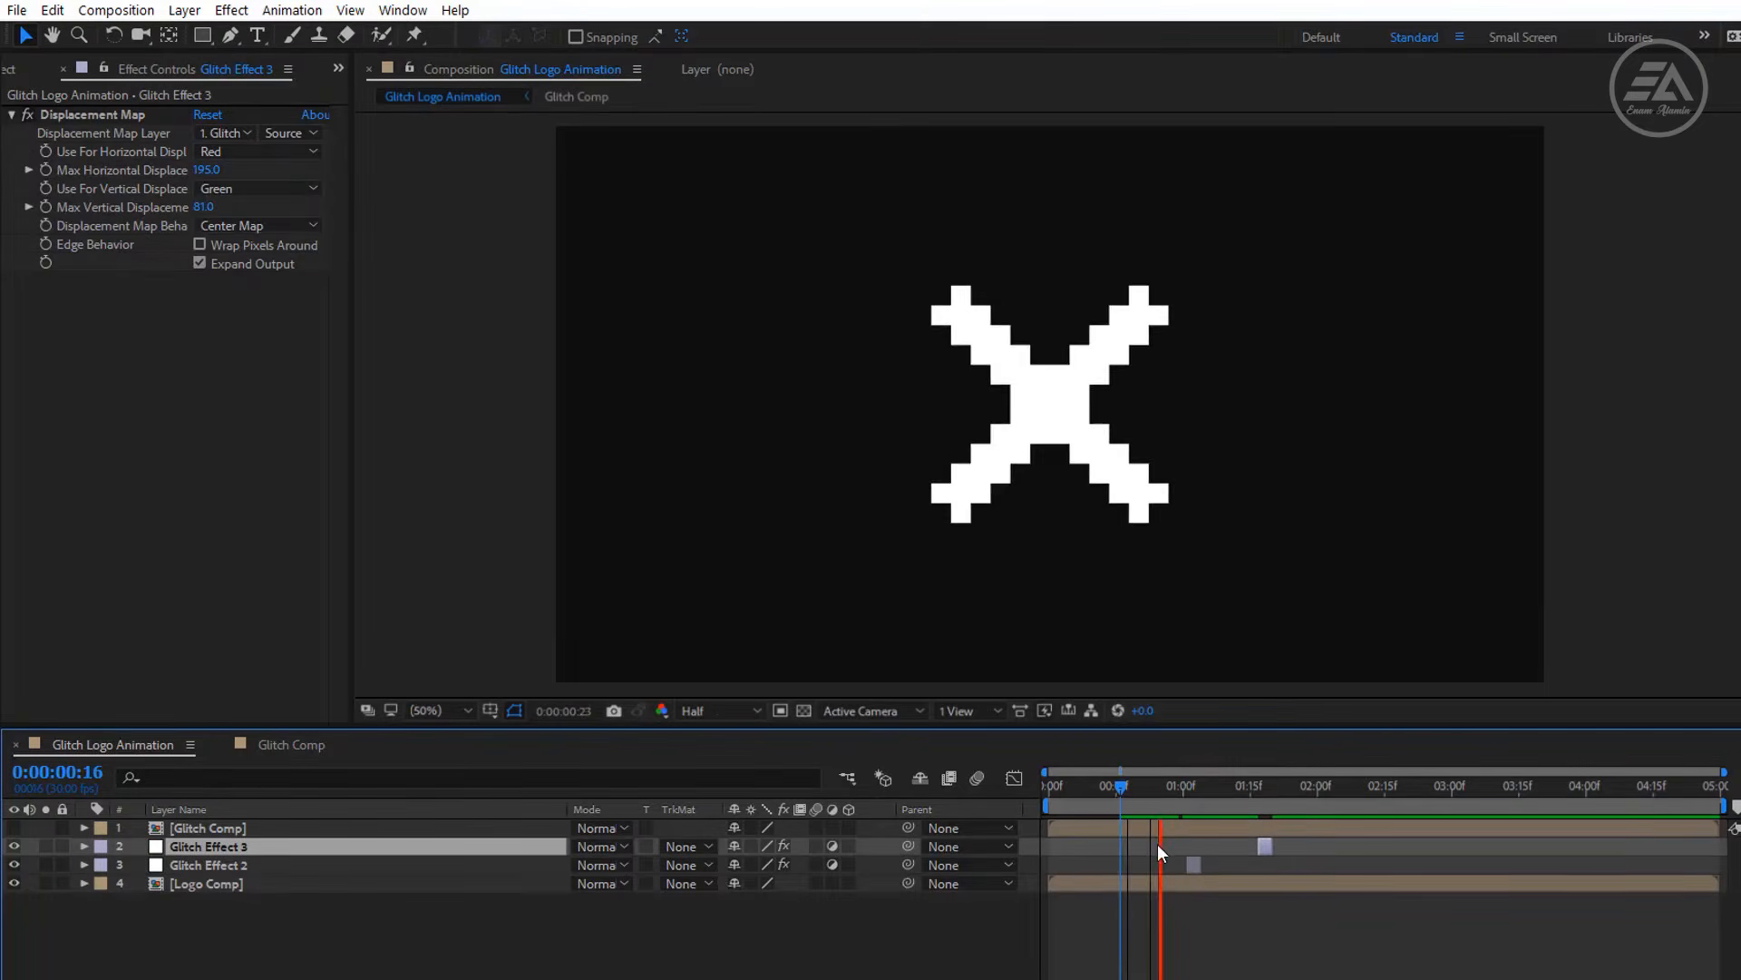
key("space")
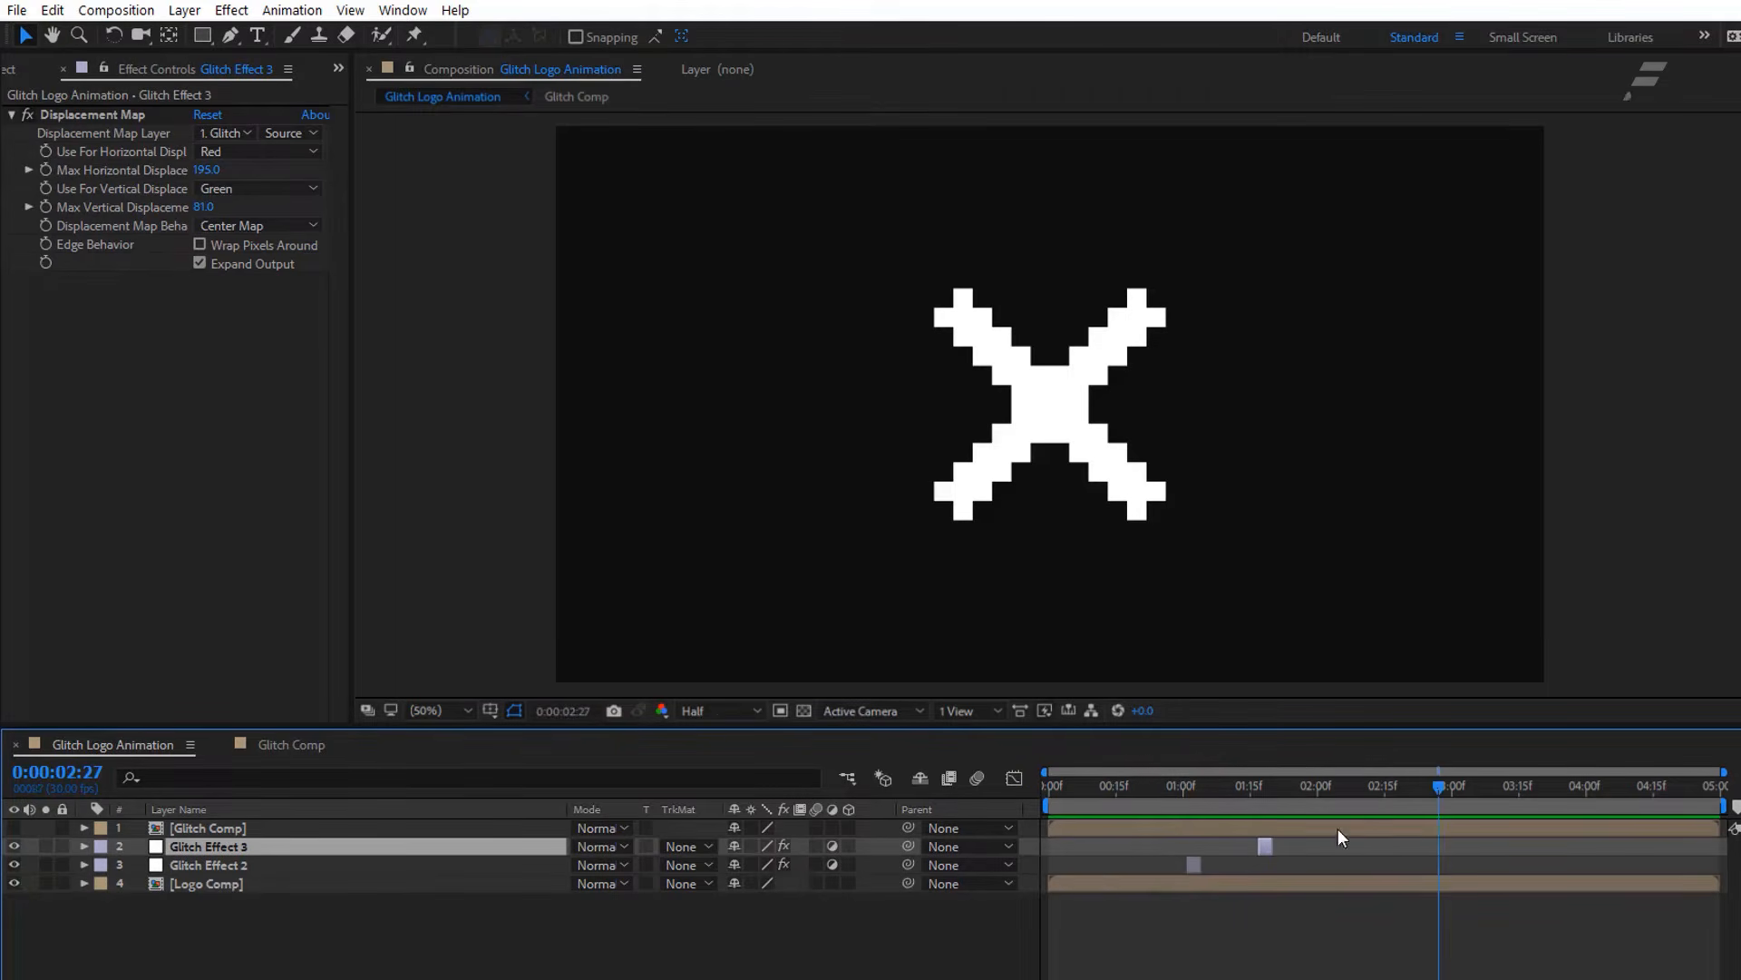
Set Glitch Effect 3's Max Horizontal Displacement to -183 and Max Vertical Displacement to 82, and preview from 0:00:00:19.
left_click(1269, 787)
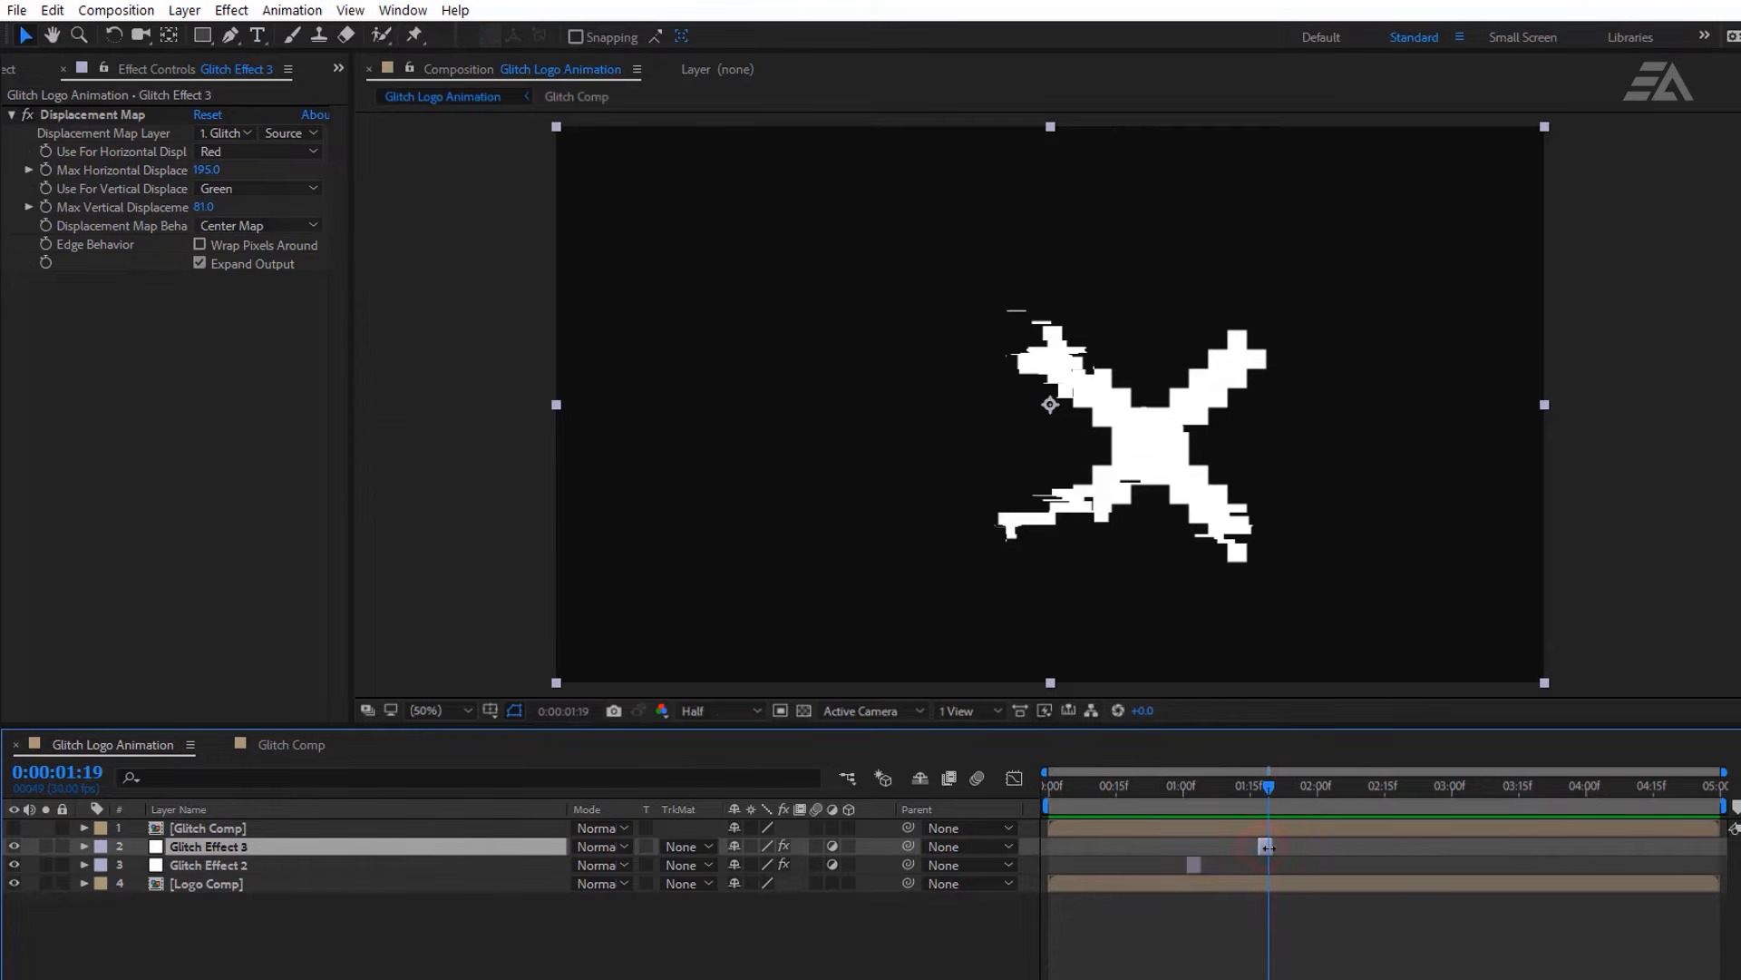
left_click_drag(207, 171, 230, 245)
left_click_drag(1206, 786, 1134, 786)
key("space")
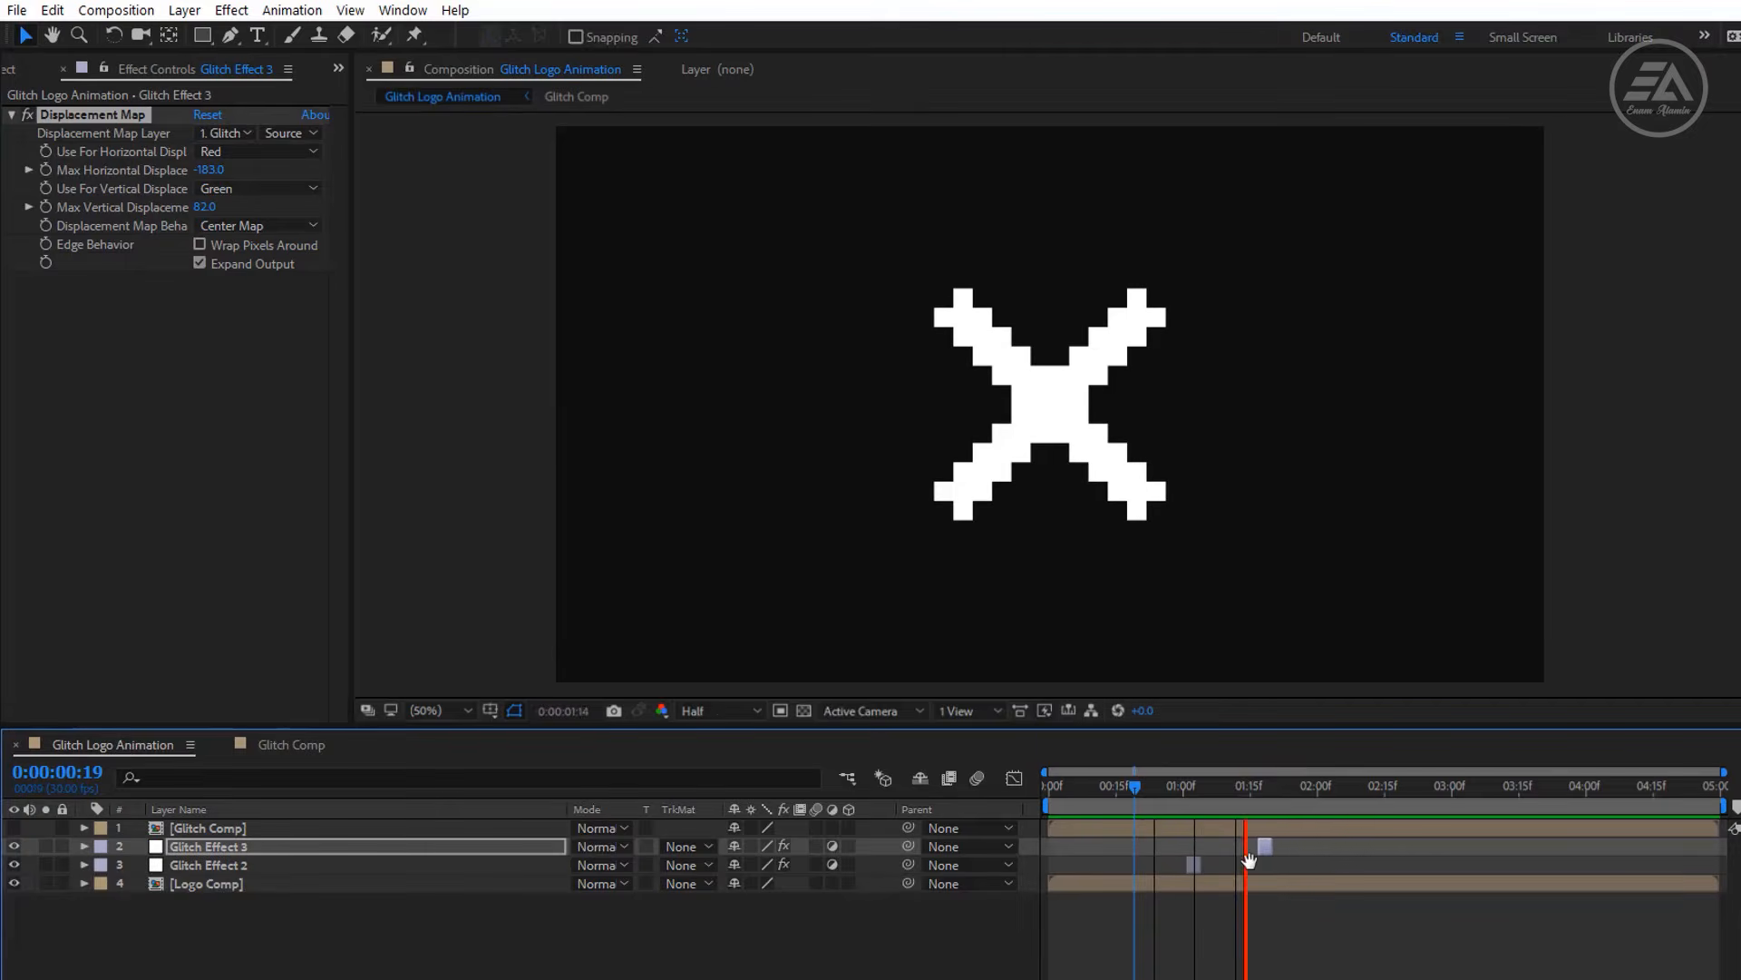
Duplicate Glitch Effect 3 and move the copy to about 0:00:02:19.
left_click(1266, 847)
key("ctrl+d")
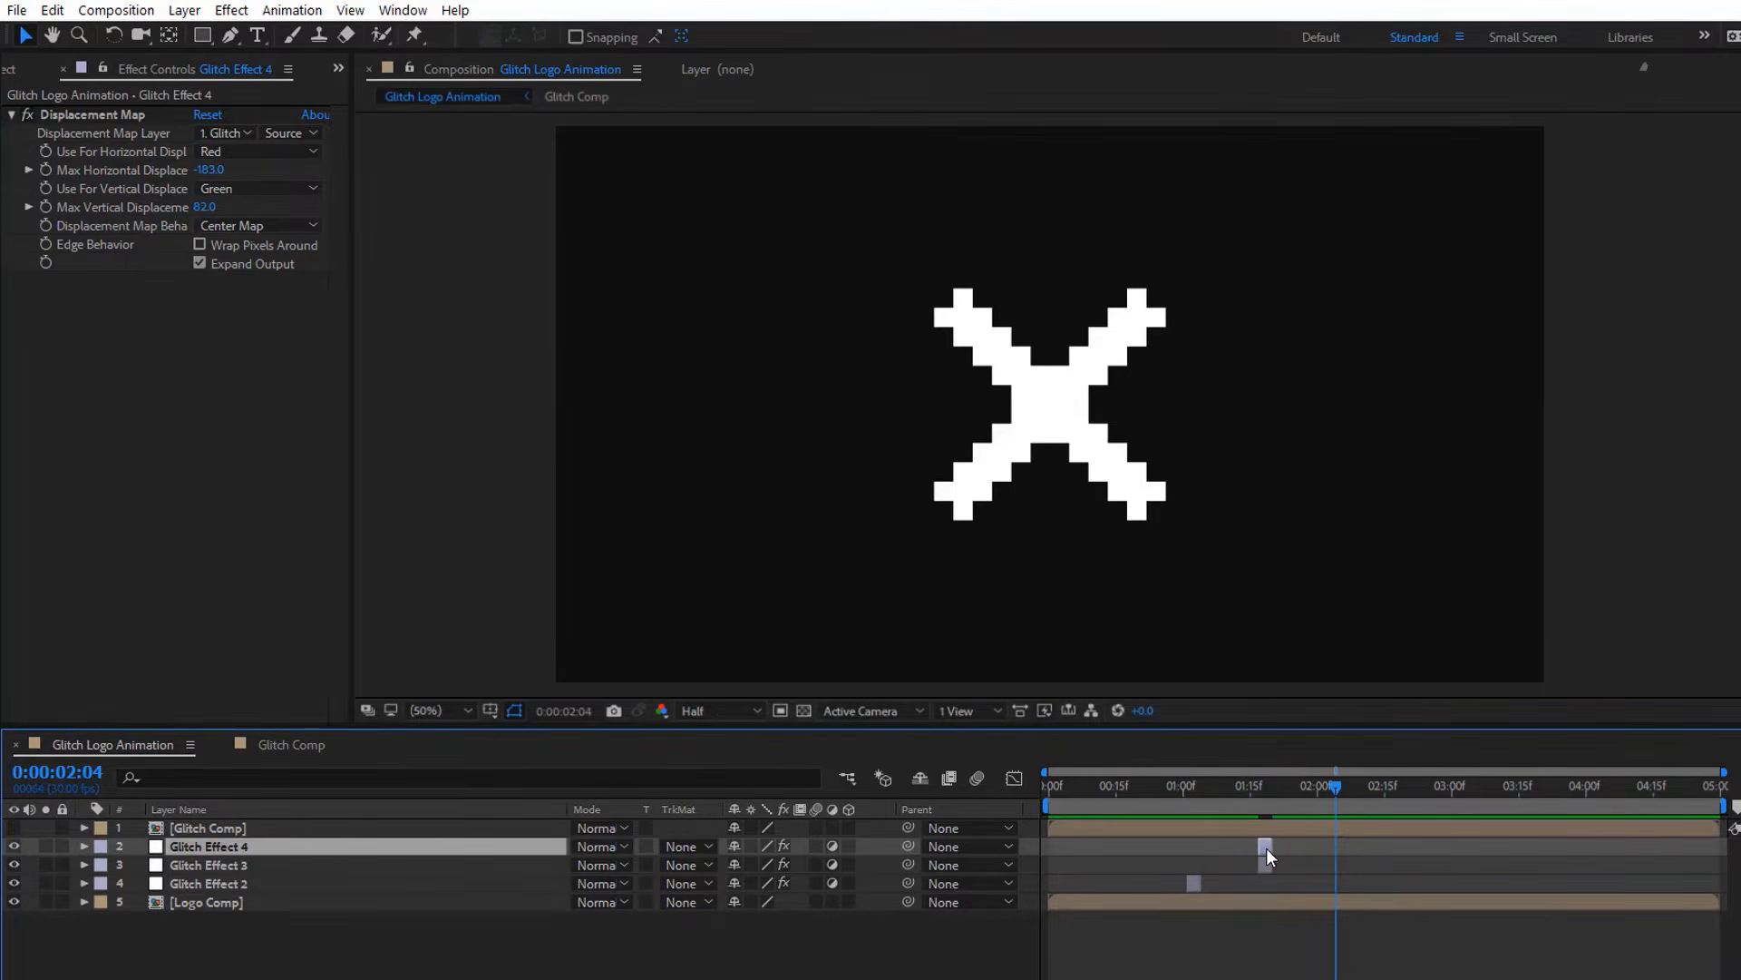
left_click_drag(1267, 847, 1407, 847)
left_click(1404, 788)
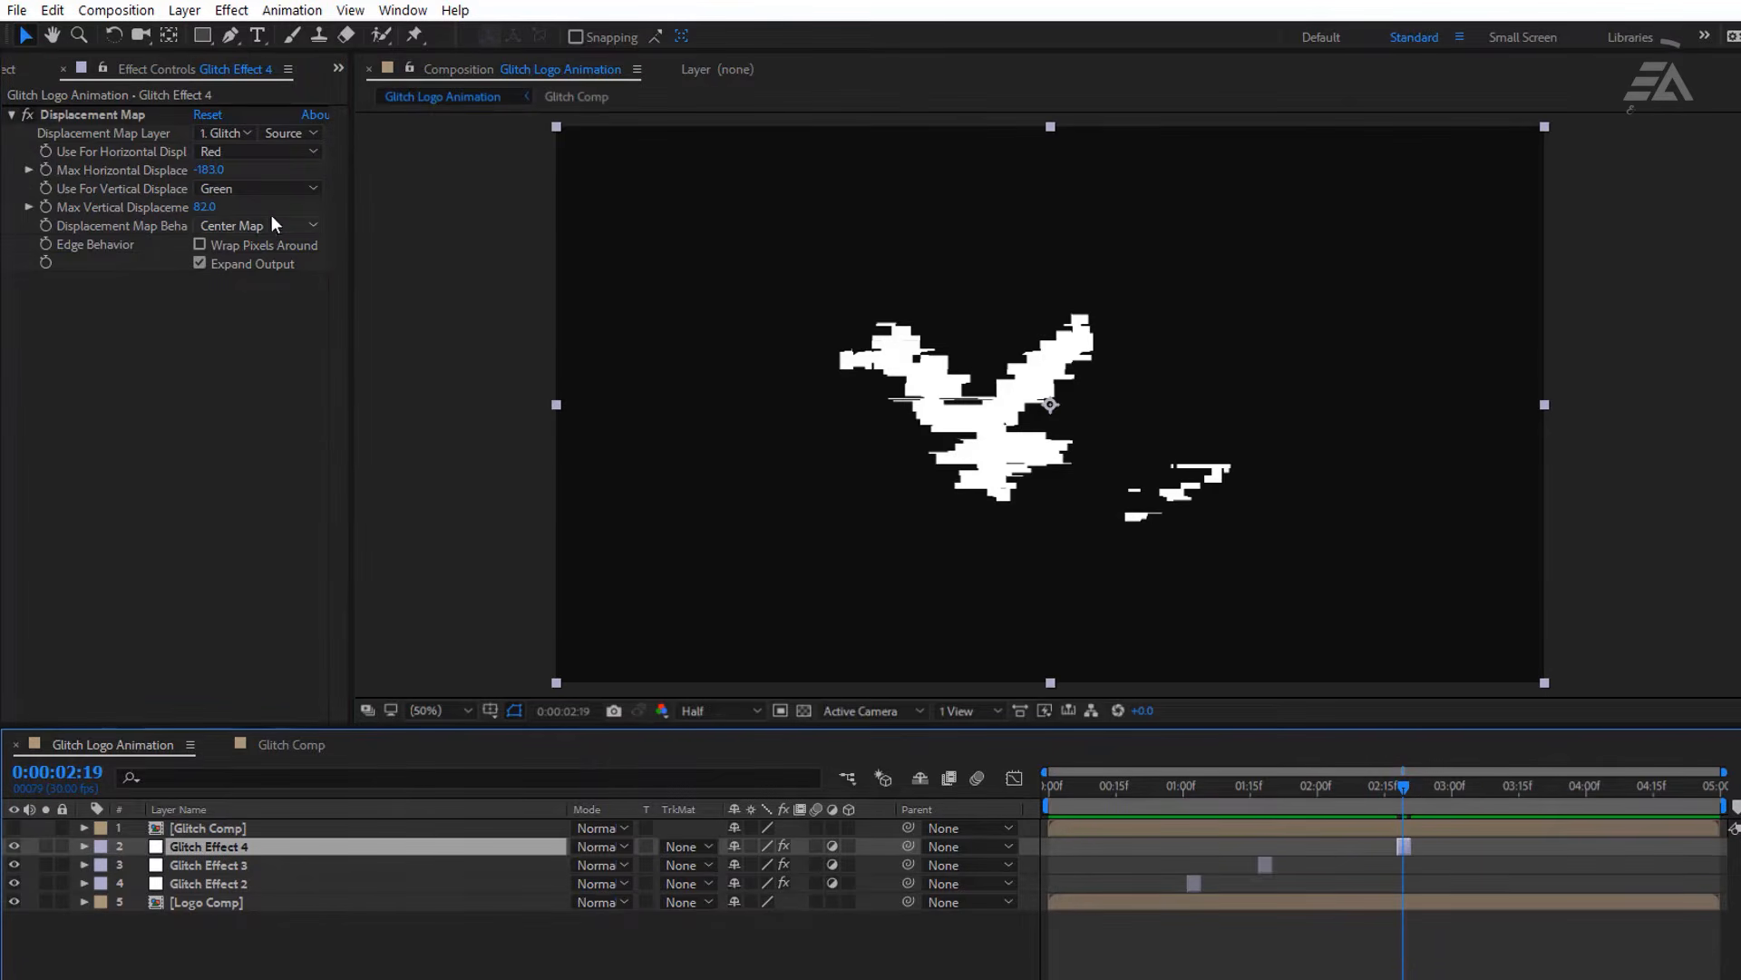
Set Glitch Effect 4's Max Horizontal Displacement to 122 and Max Vertical Displacement to -24.
left_click_drag(209, 170, 662, 221)
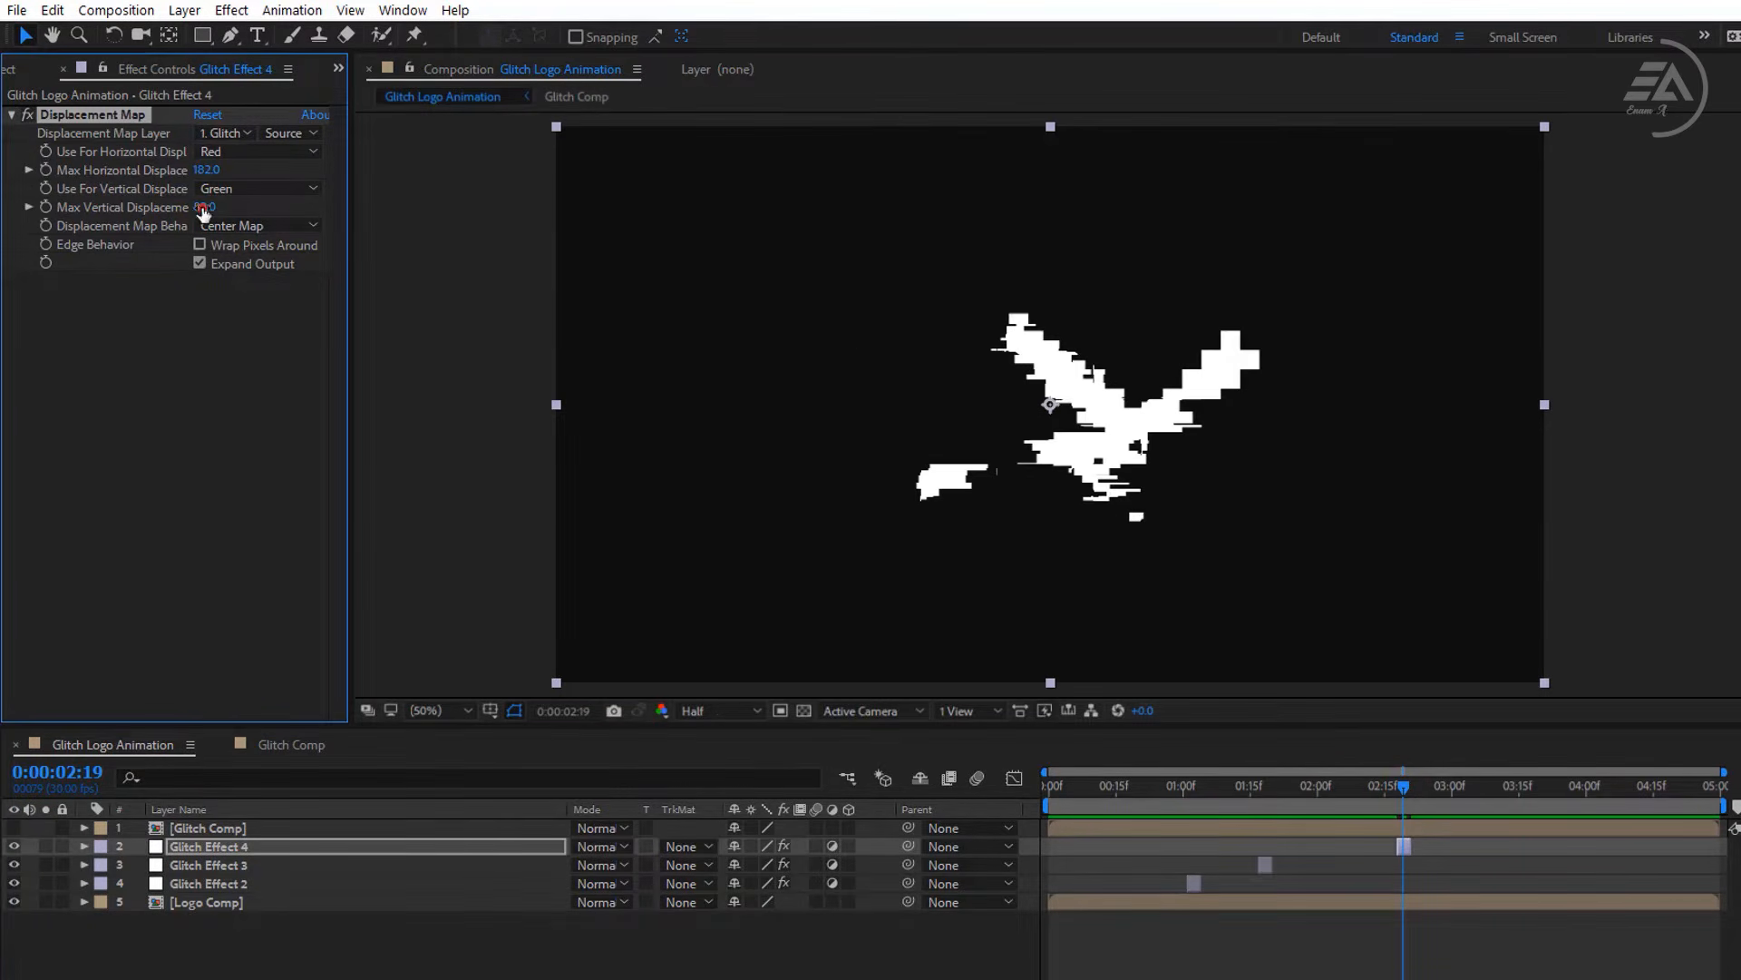
left_click_drag(203, 208, 77, 208)
left_click_drag(206, 170, 331, 171)
mouse_move(210, 207)
left_mouse_down()
mouse_move(247, 204)
mouse_move(176, 201)
mouse_move(272, 193)
mouse_move(237, 198)
left_mouse_up()
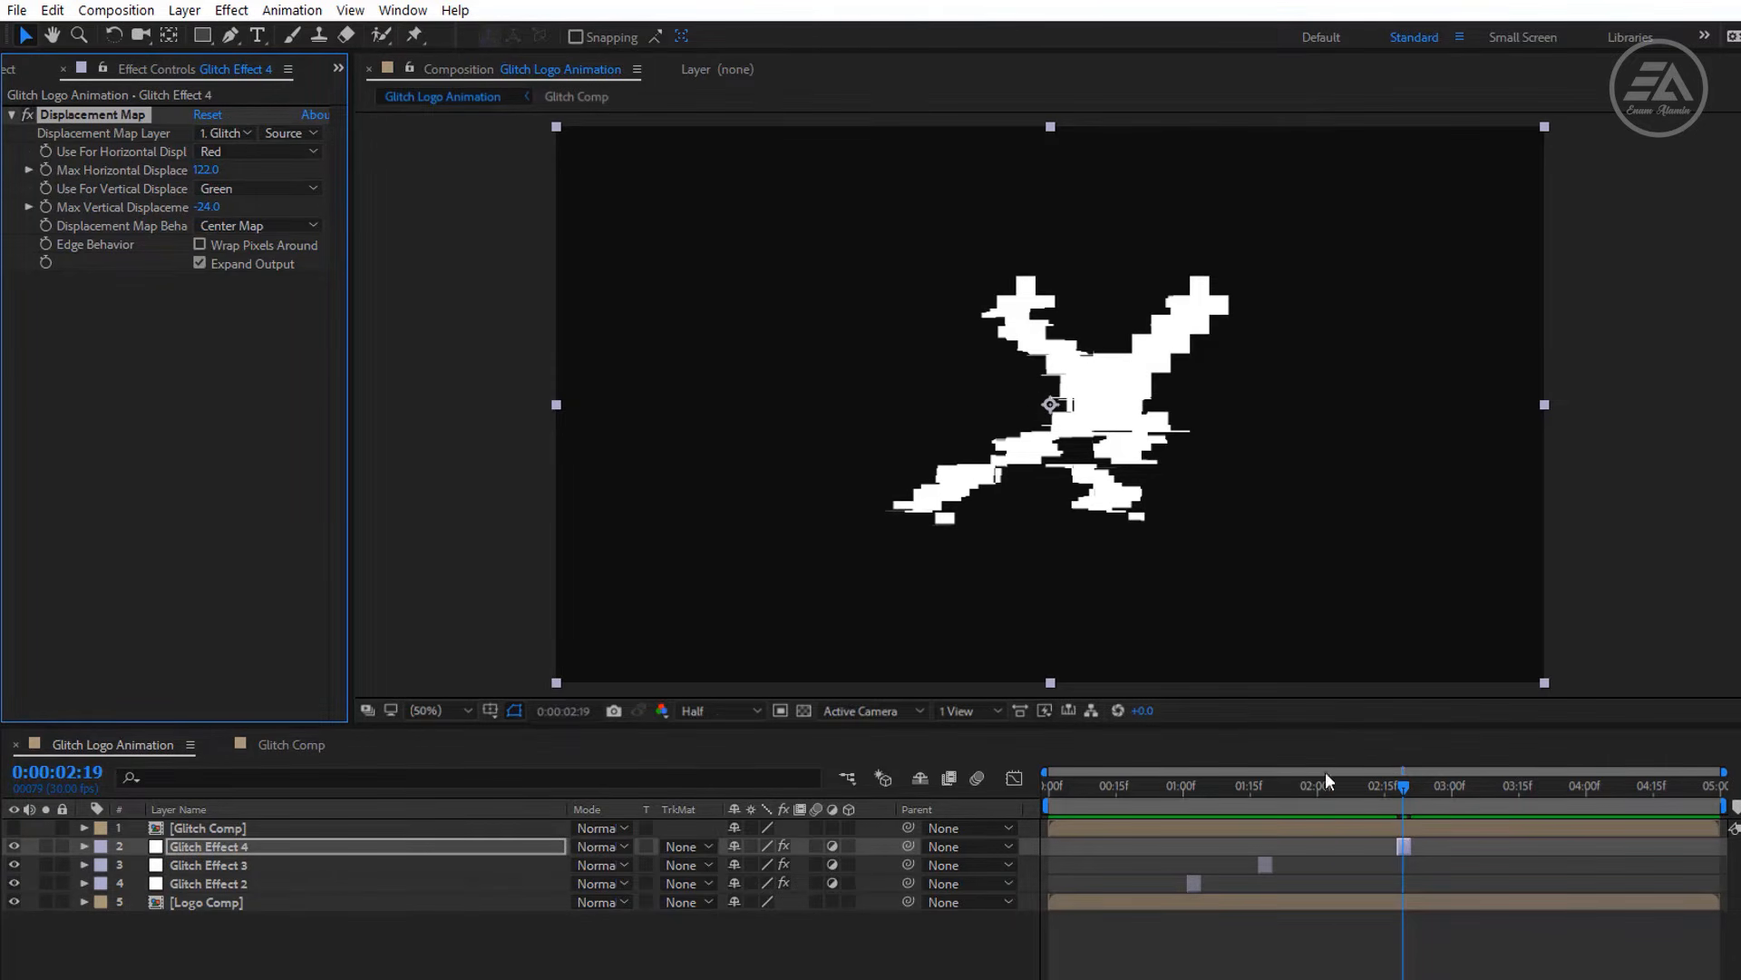
Shift the three short glitch layers slightly earlier in time and preview the animation from 0:00:00:23.
left_click_drag(1270, 785, 1238, 787)
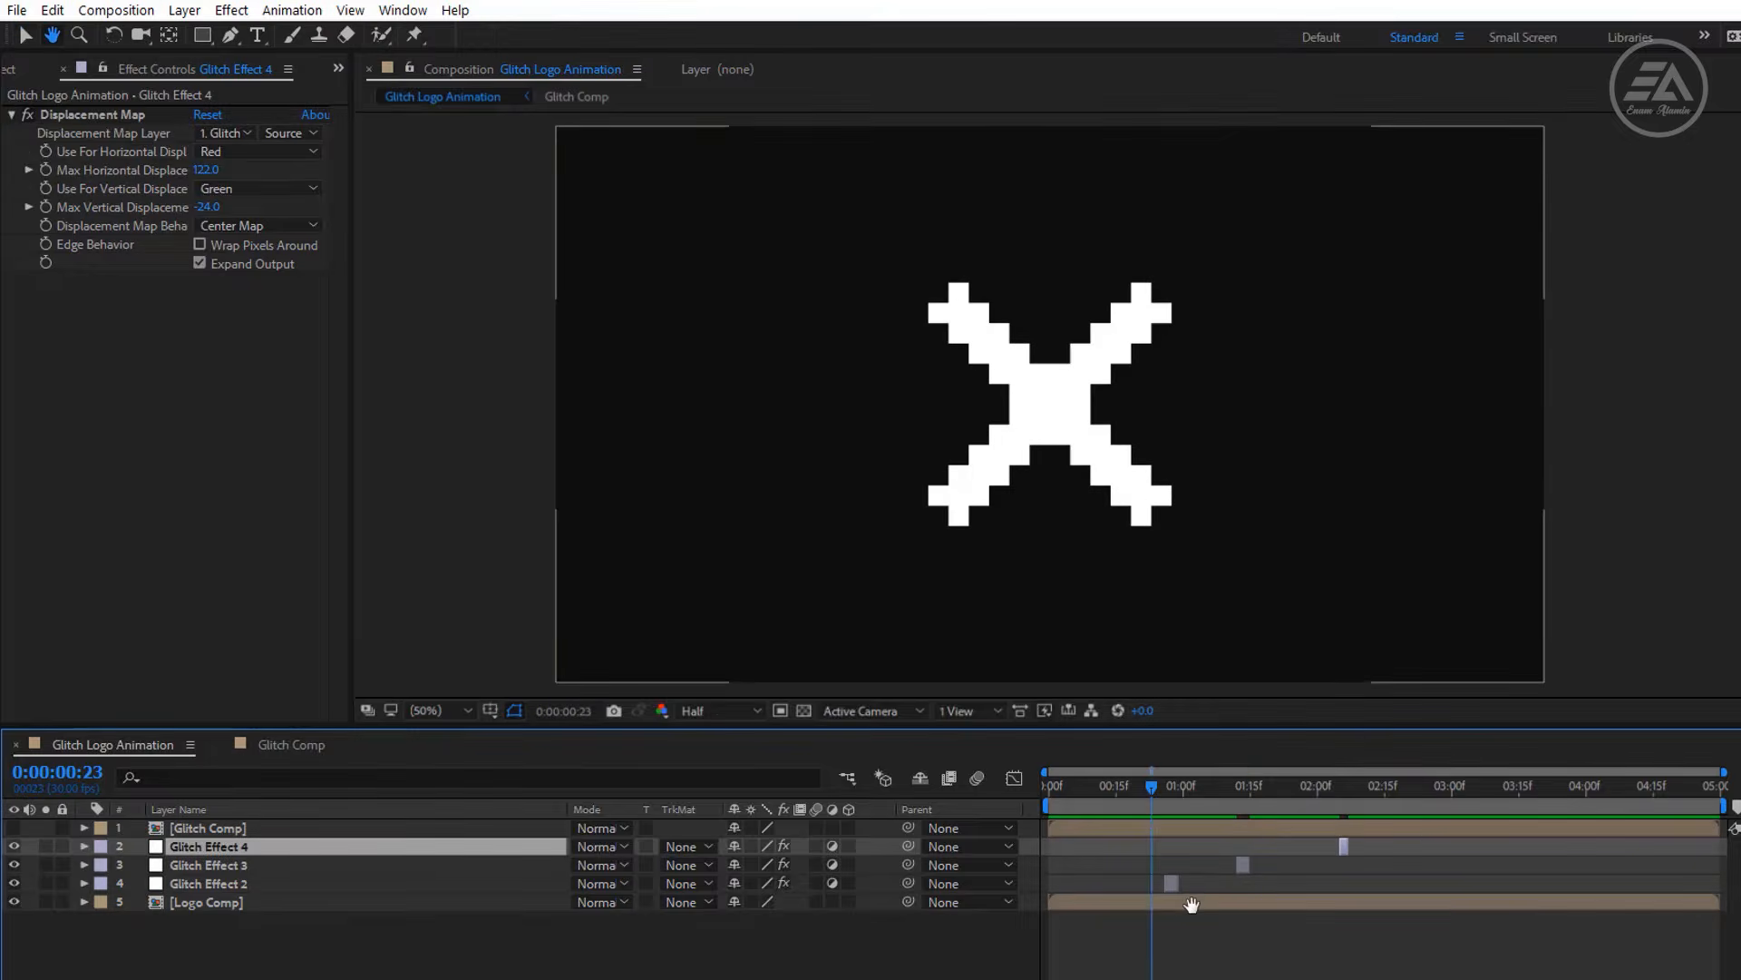
key("space")
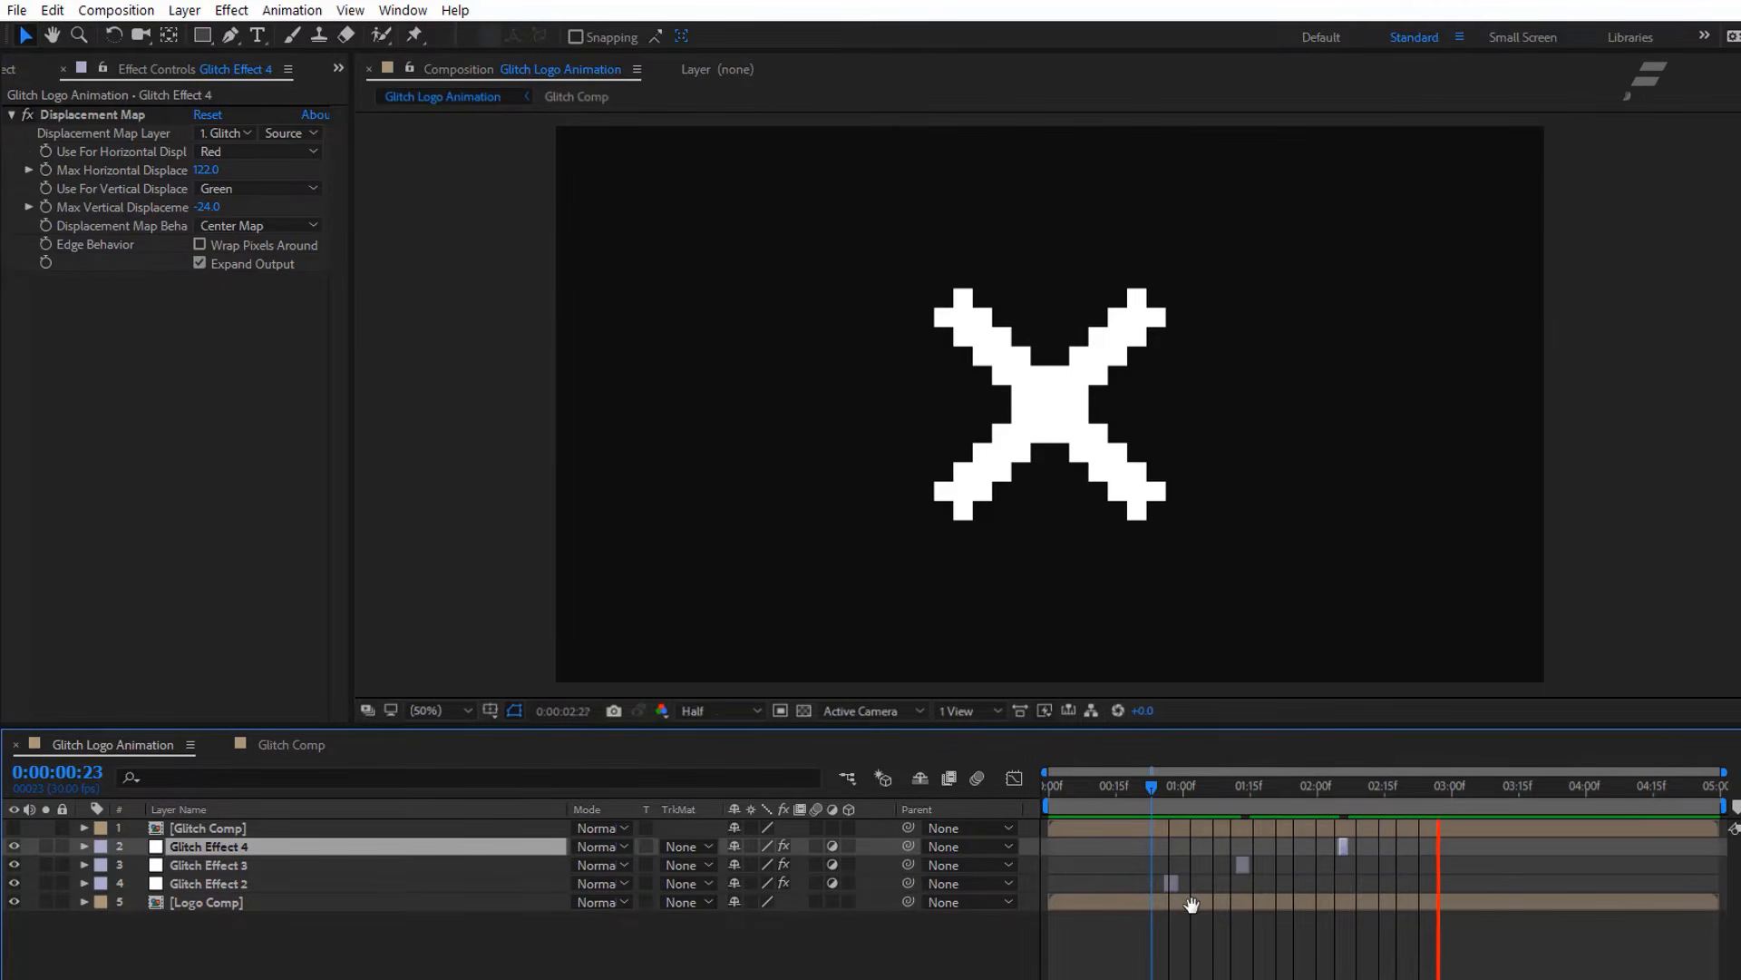
key("space")
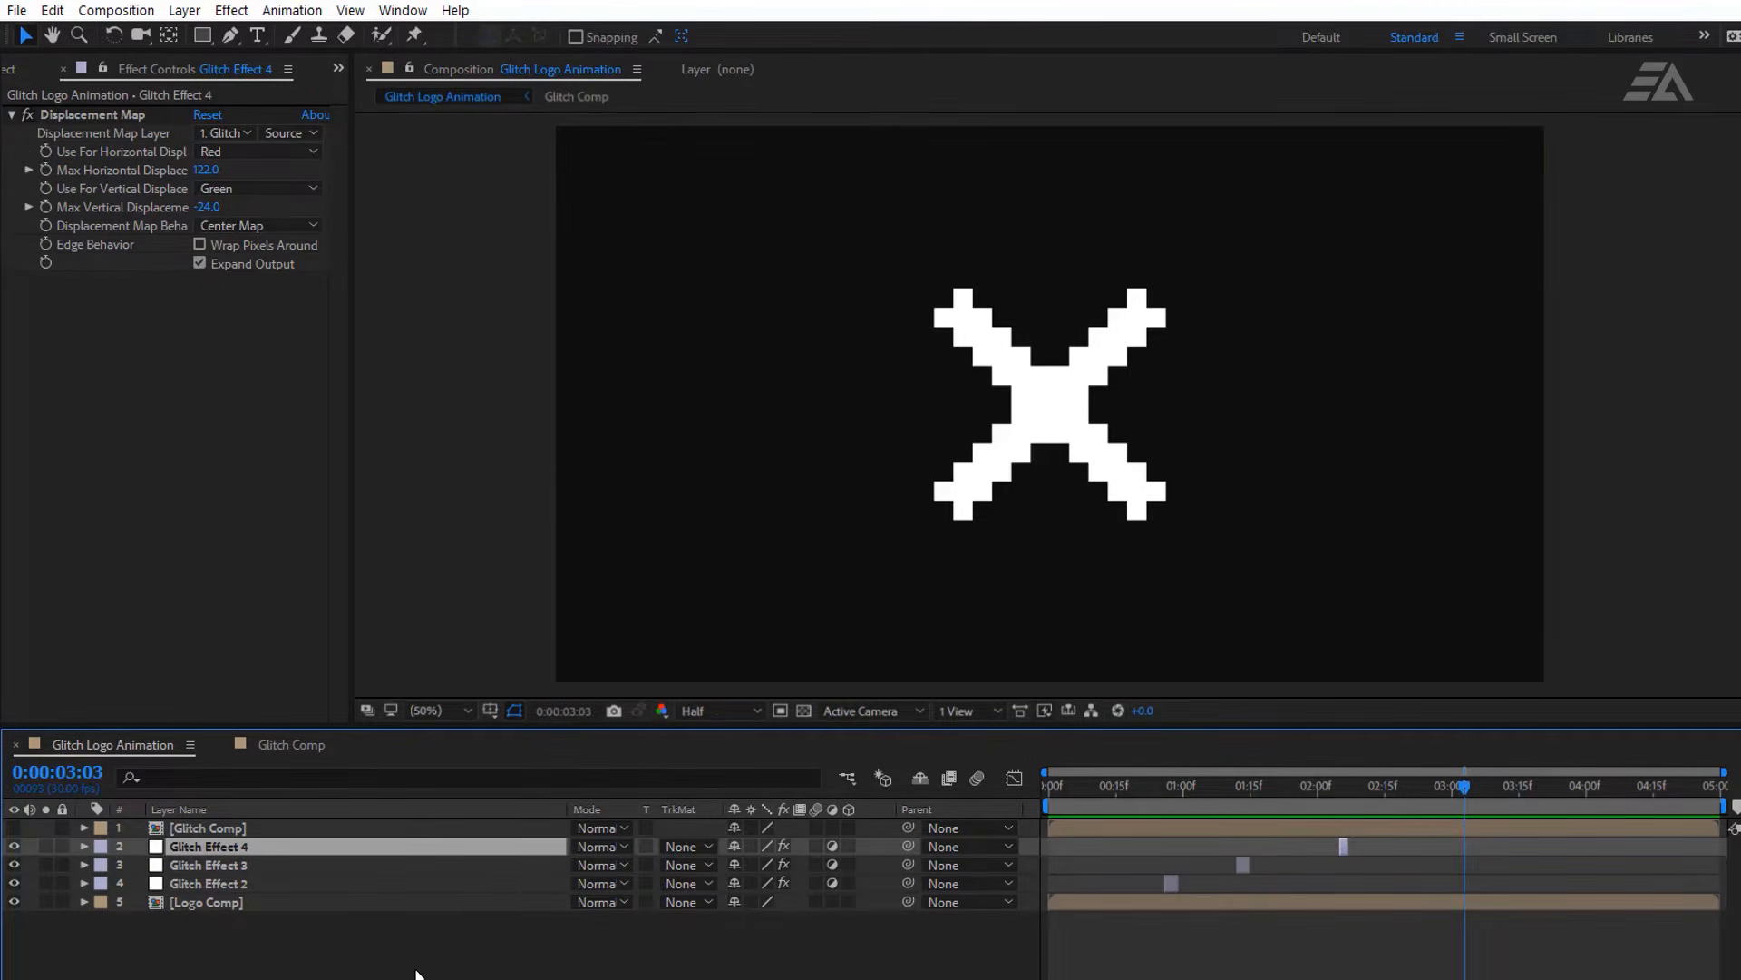
Add a new adjustment layer above the glitch layers and rename it Bad Signals.
right_click(416, 973)
mouse_move(577, 747)
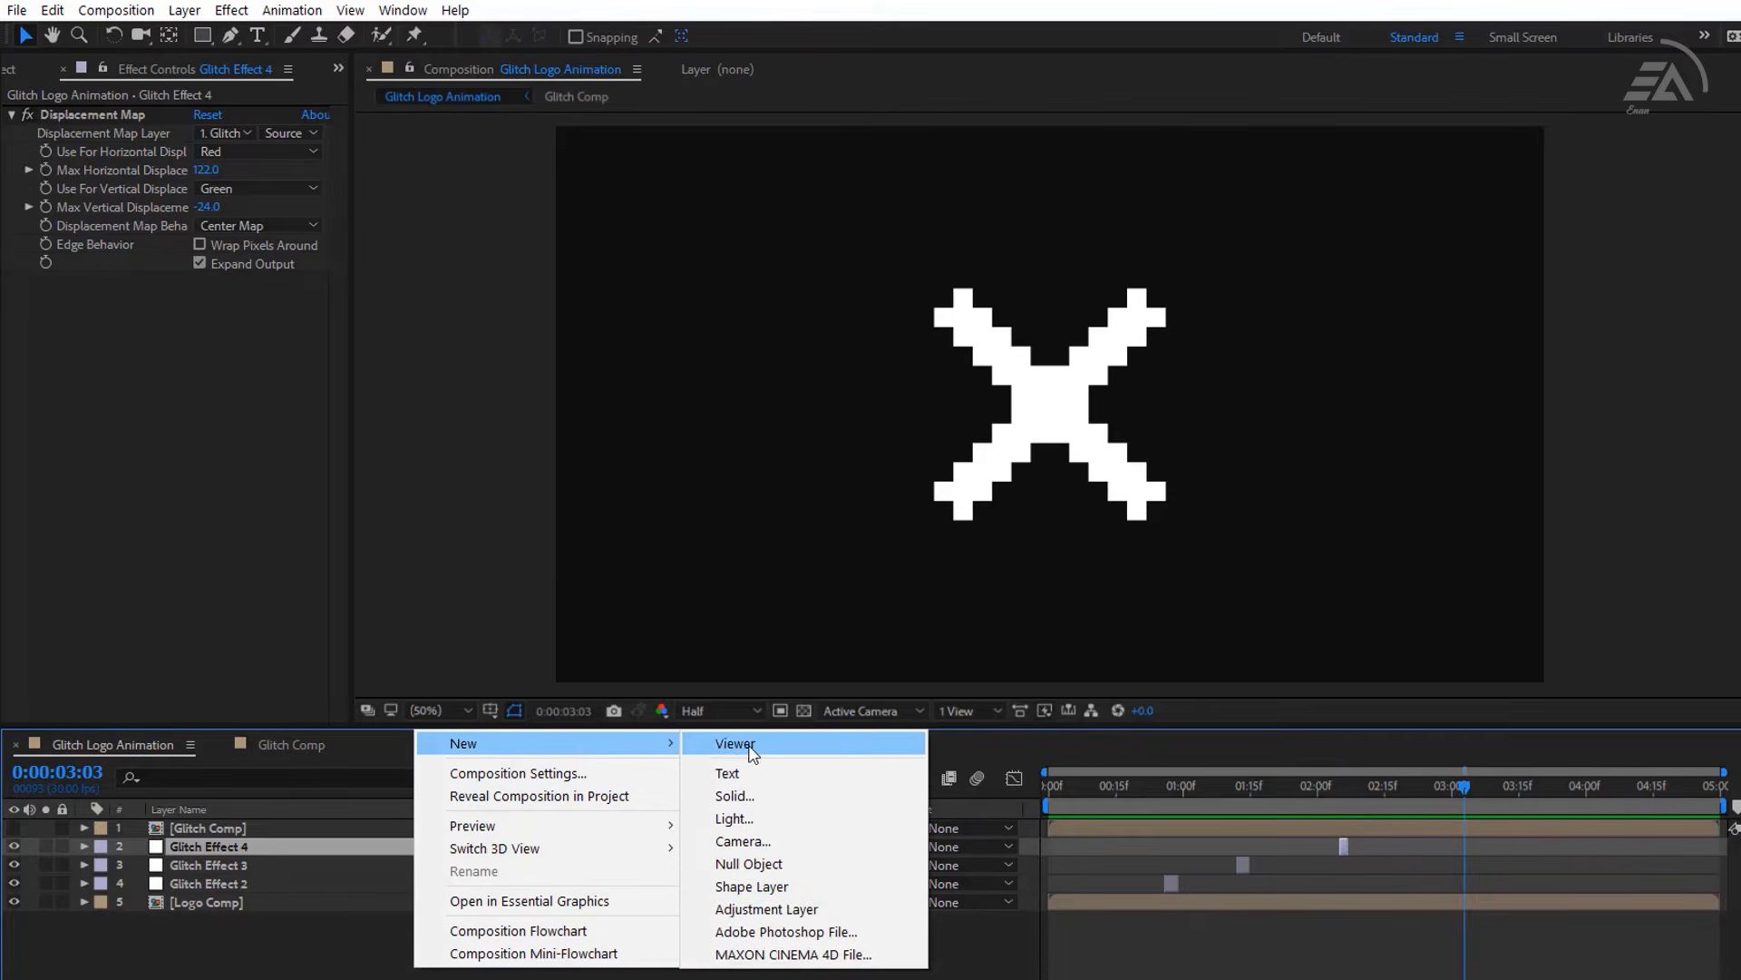
left_click(843, 912)
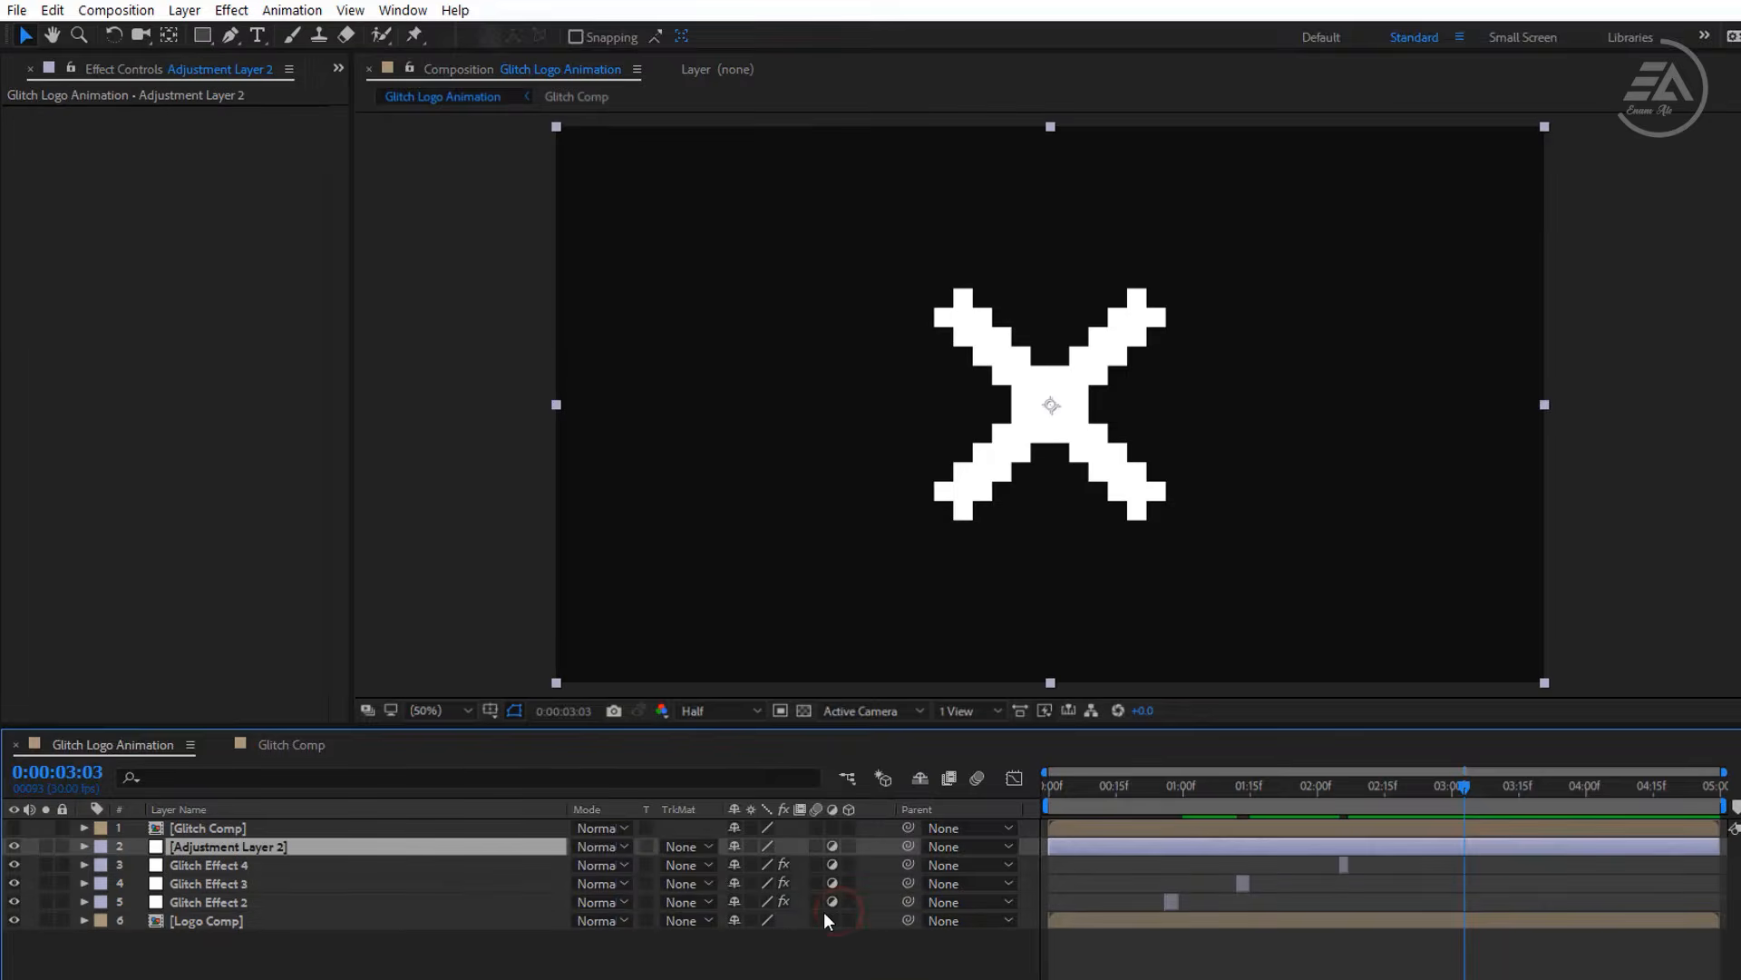
right_click(322, 853)
left_click(367, 848)
type("Bad Signals")
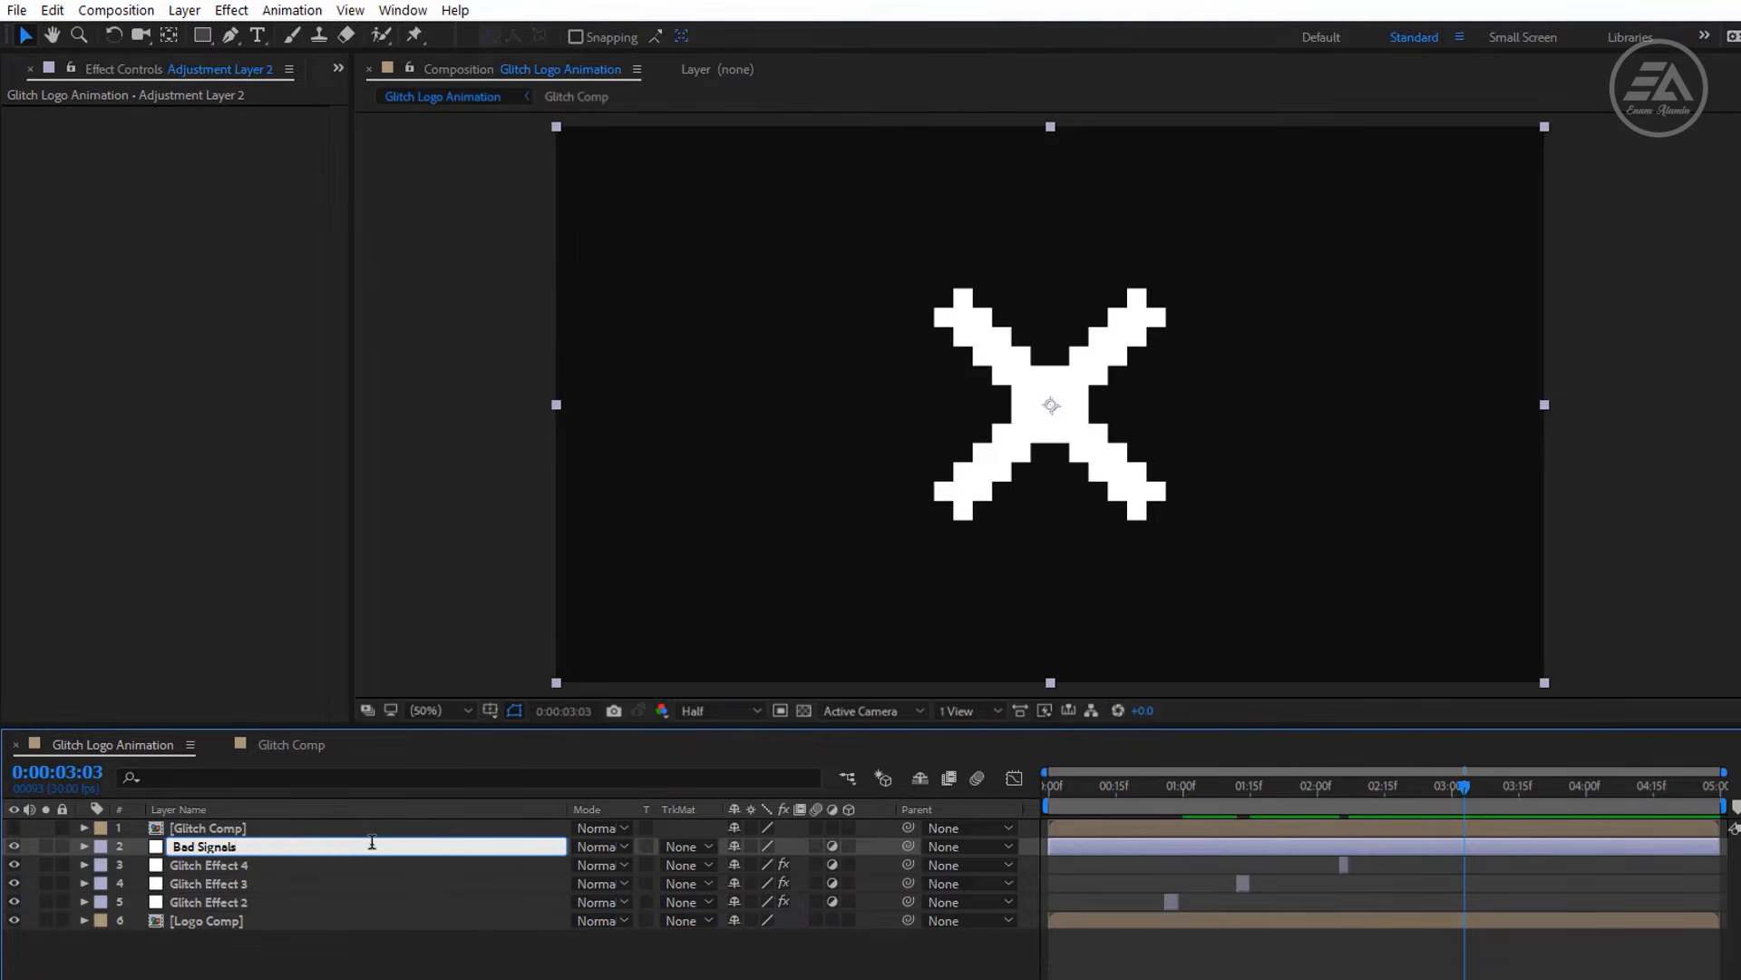
key("Return")
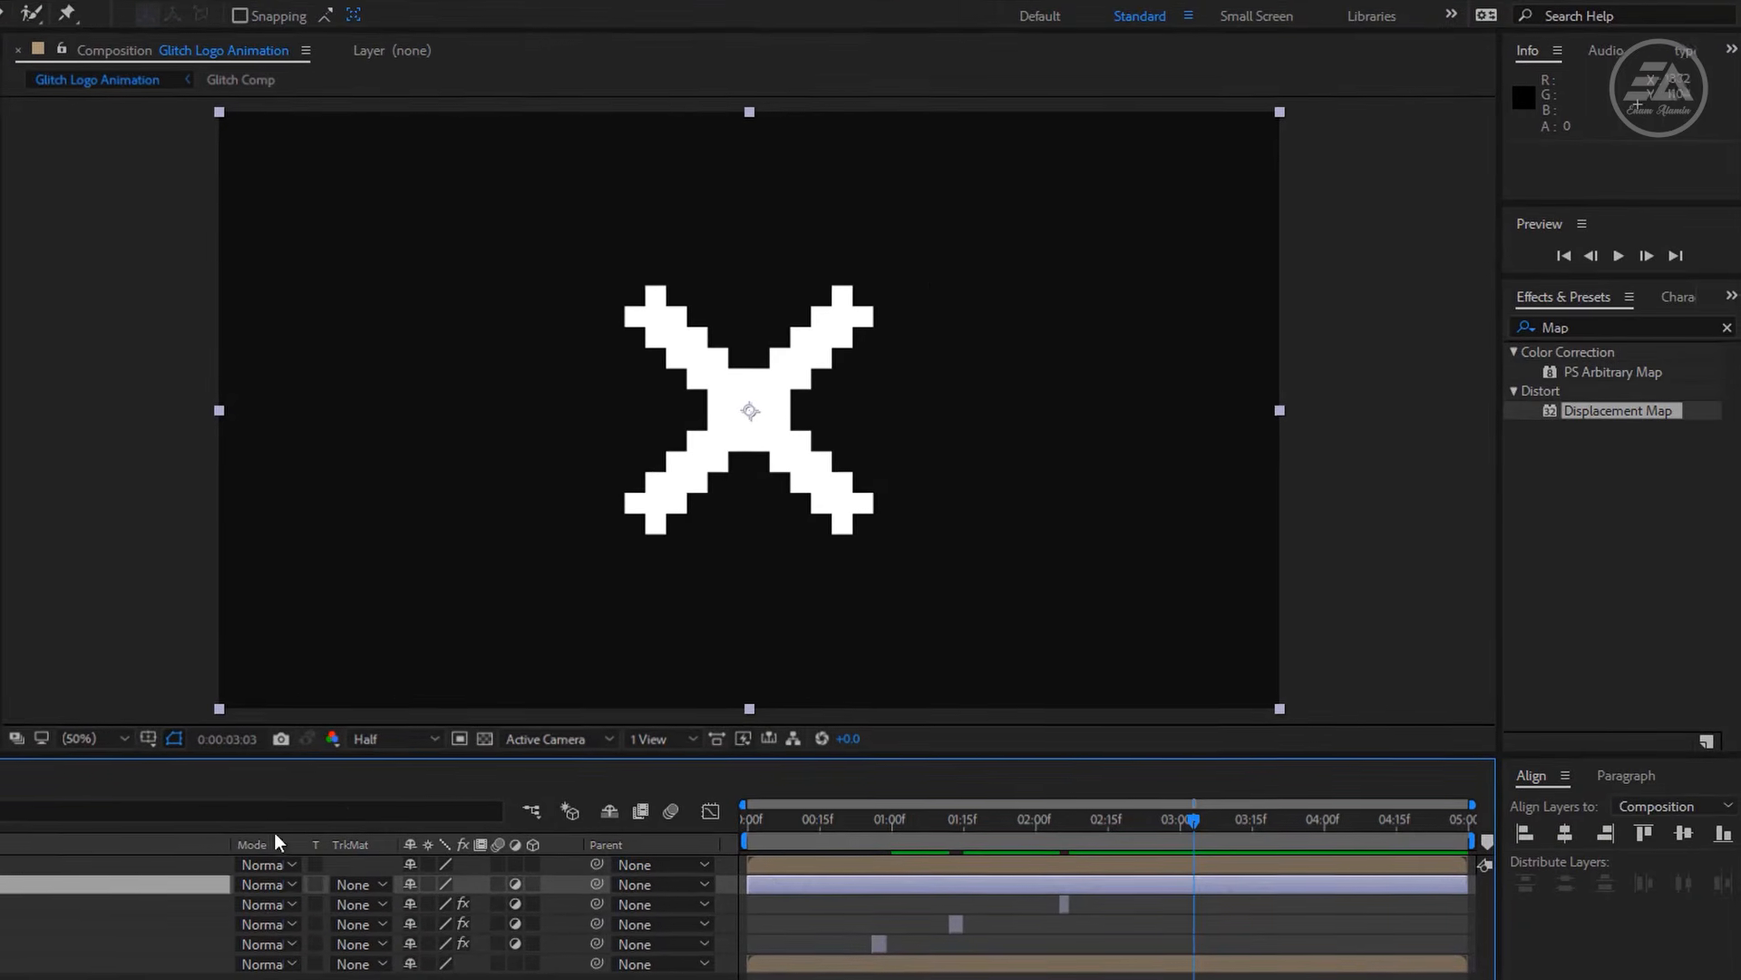
Find the Bad TV 2 - old preset by searching for "tv" and apply it to the Bad Signals layer.
left_click(1724, 326)
left_click(1694, 327)
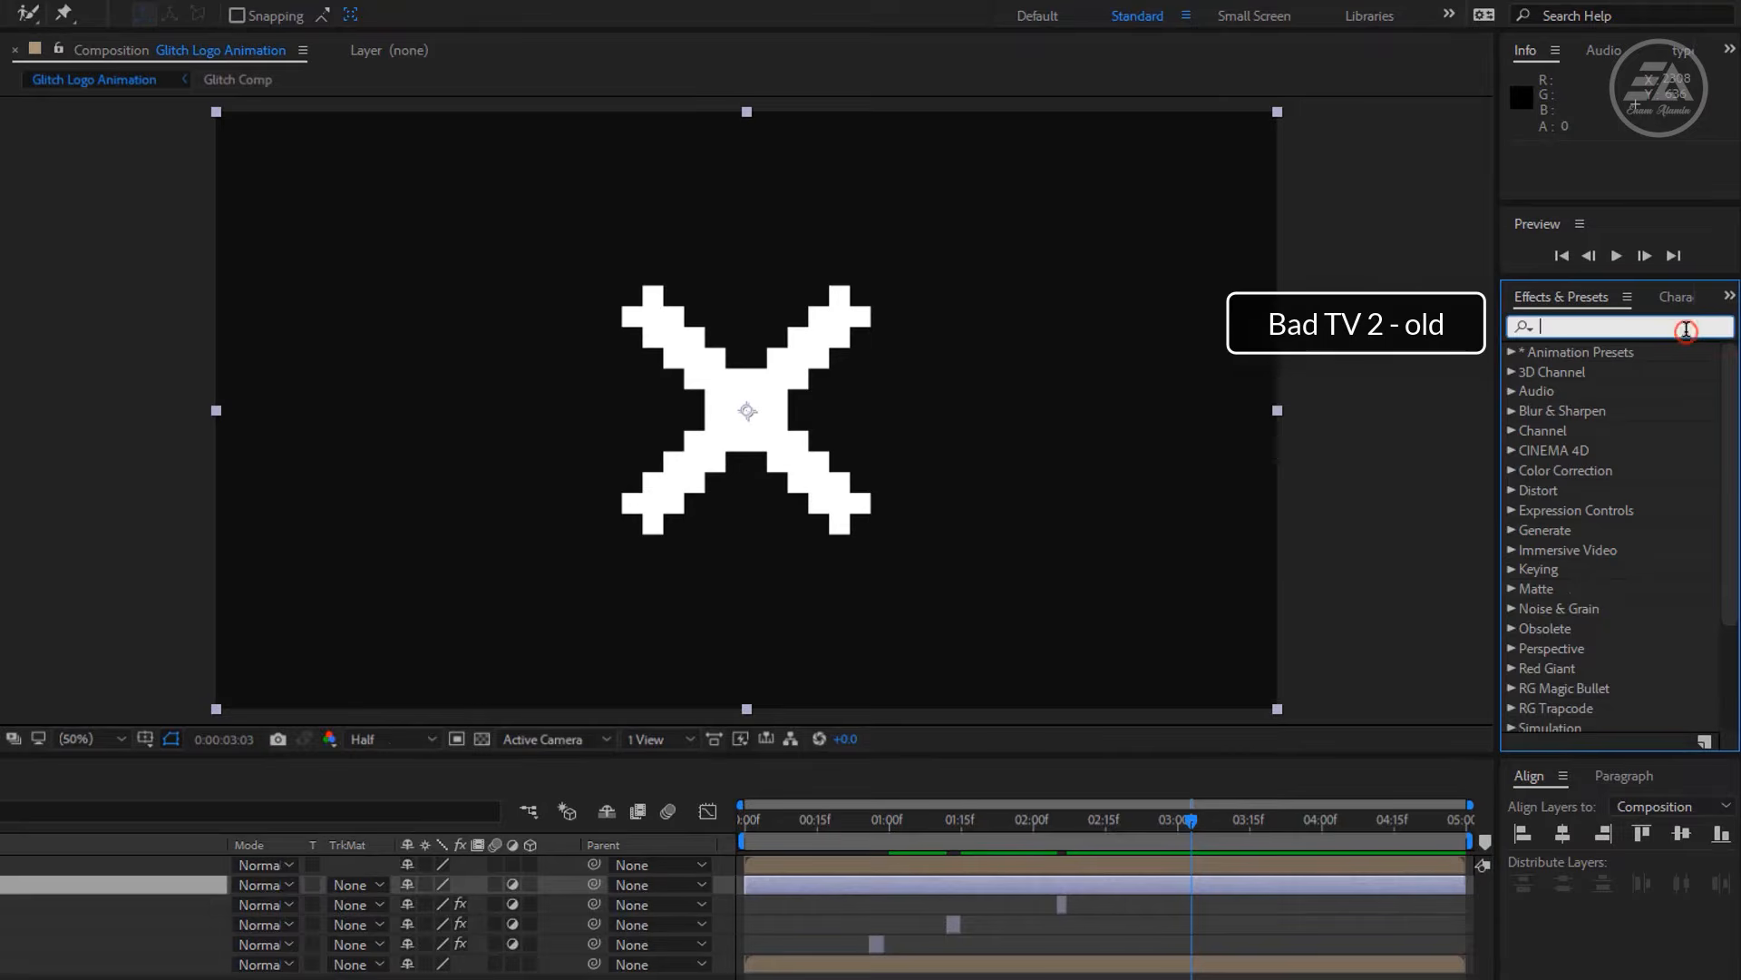
type("tv")
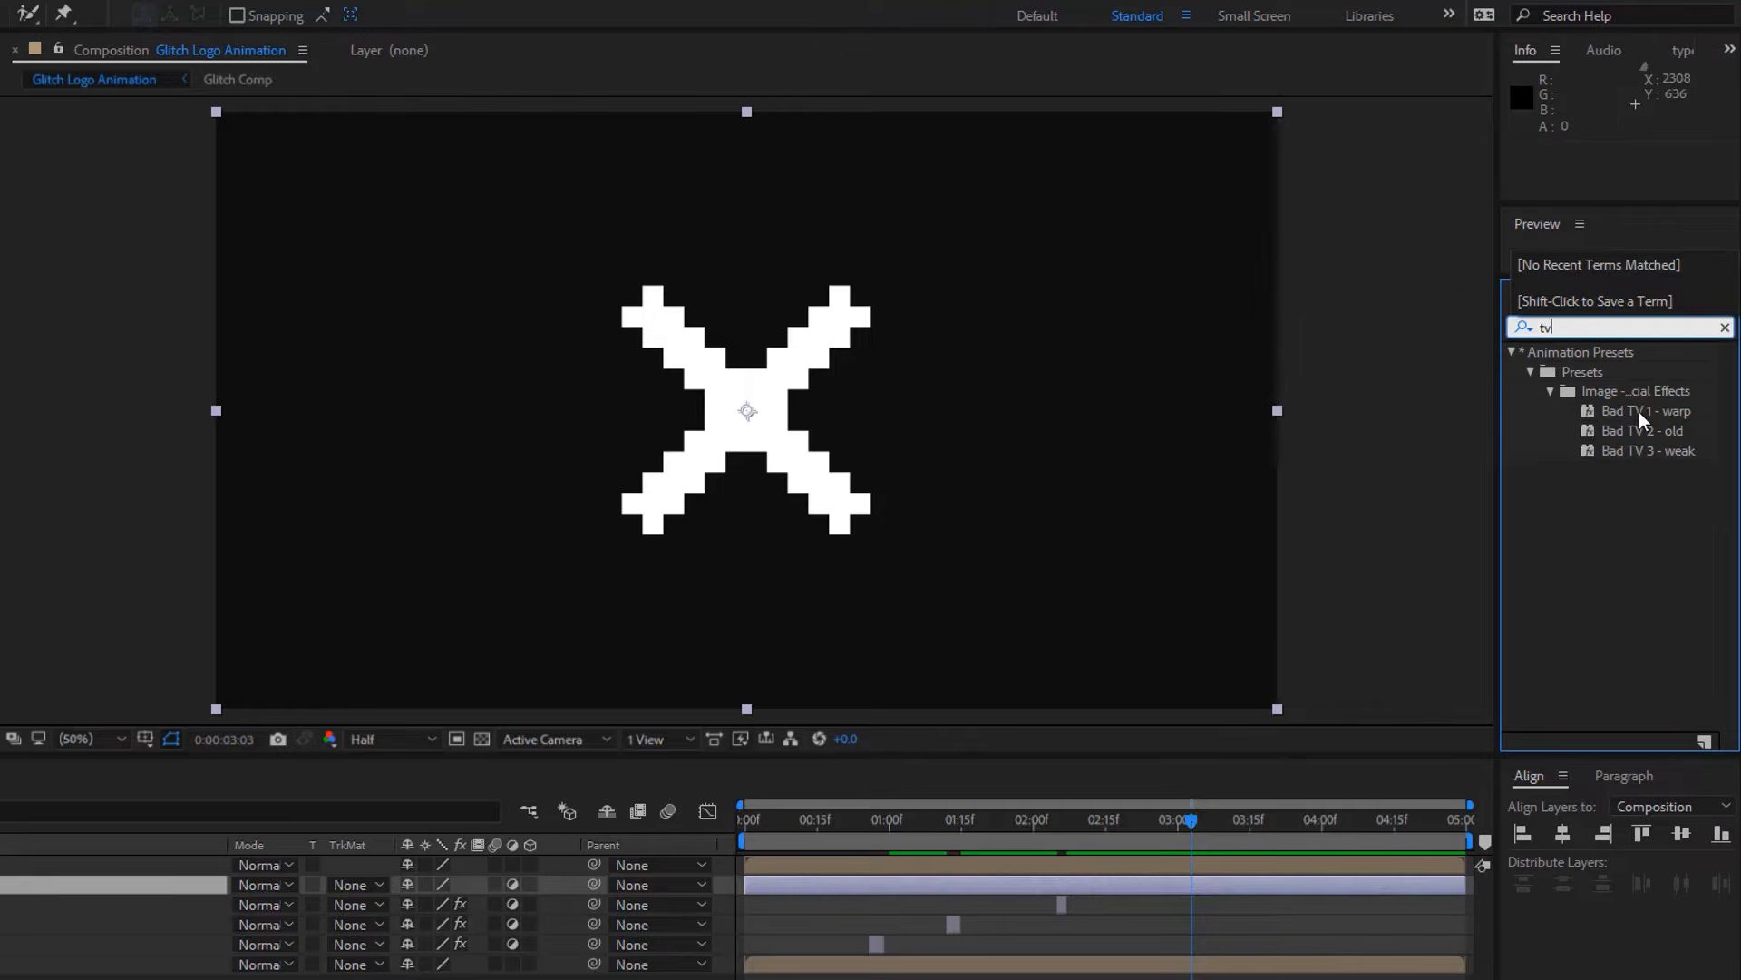
double_click(1620, 432)
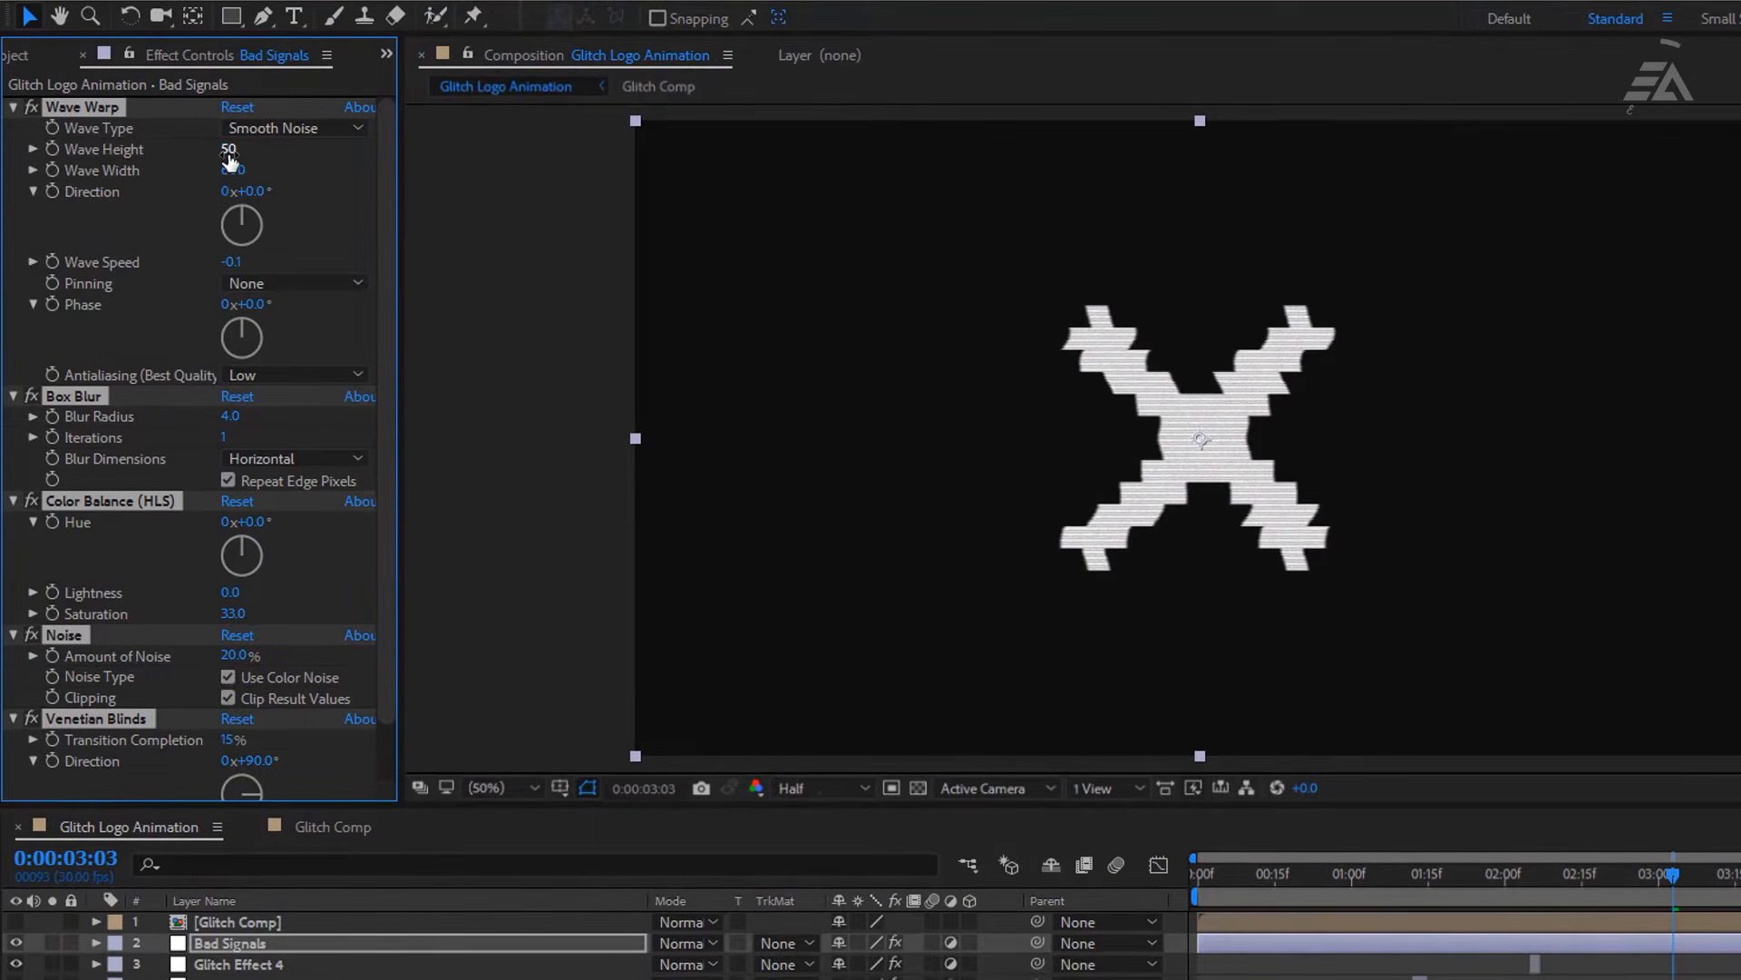
Set the Wave Warp effect's Wave Height to 2 and Wave Width to 2 on Bad Signals.
left_click(230, 151)
type("2")
left_click(243, 169)
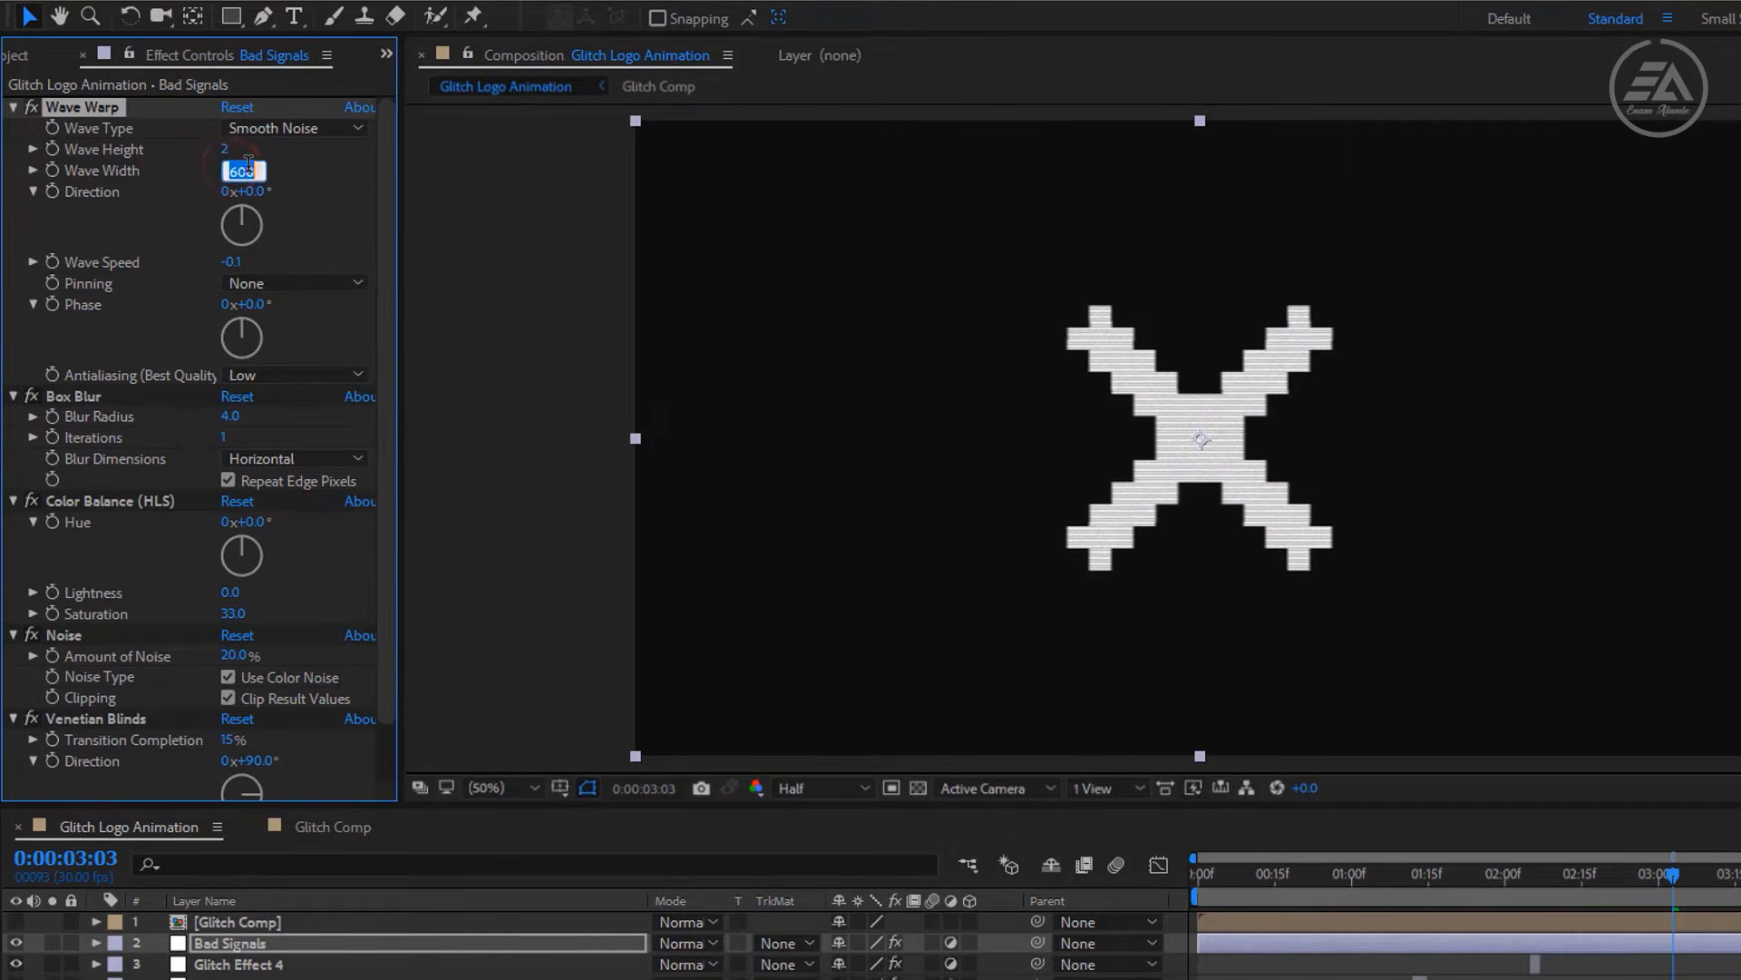
type("2")
key("Return")
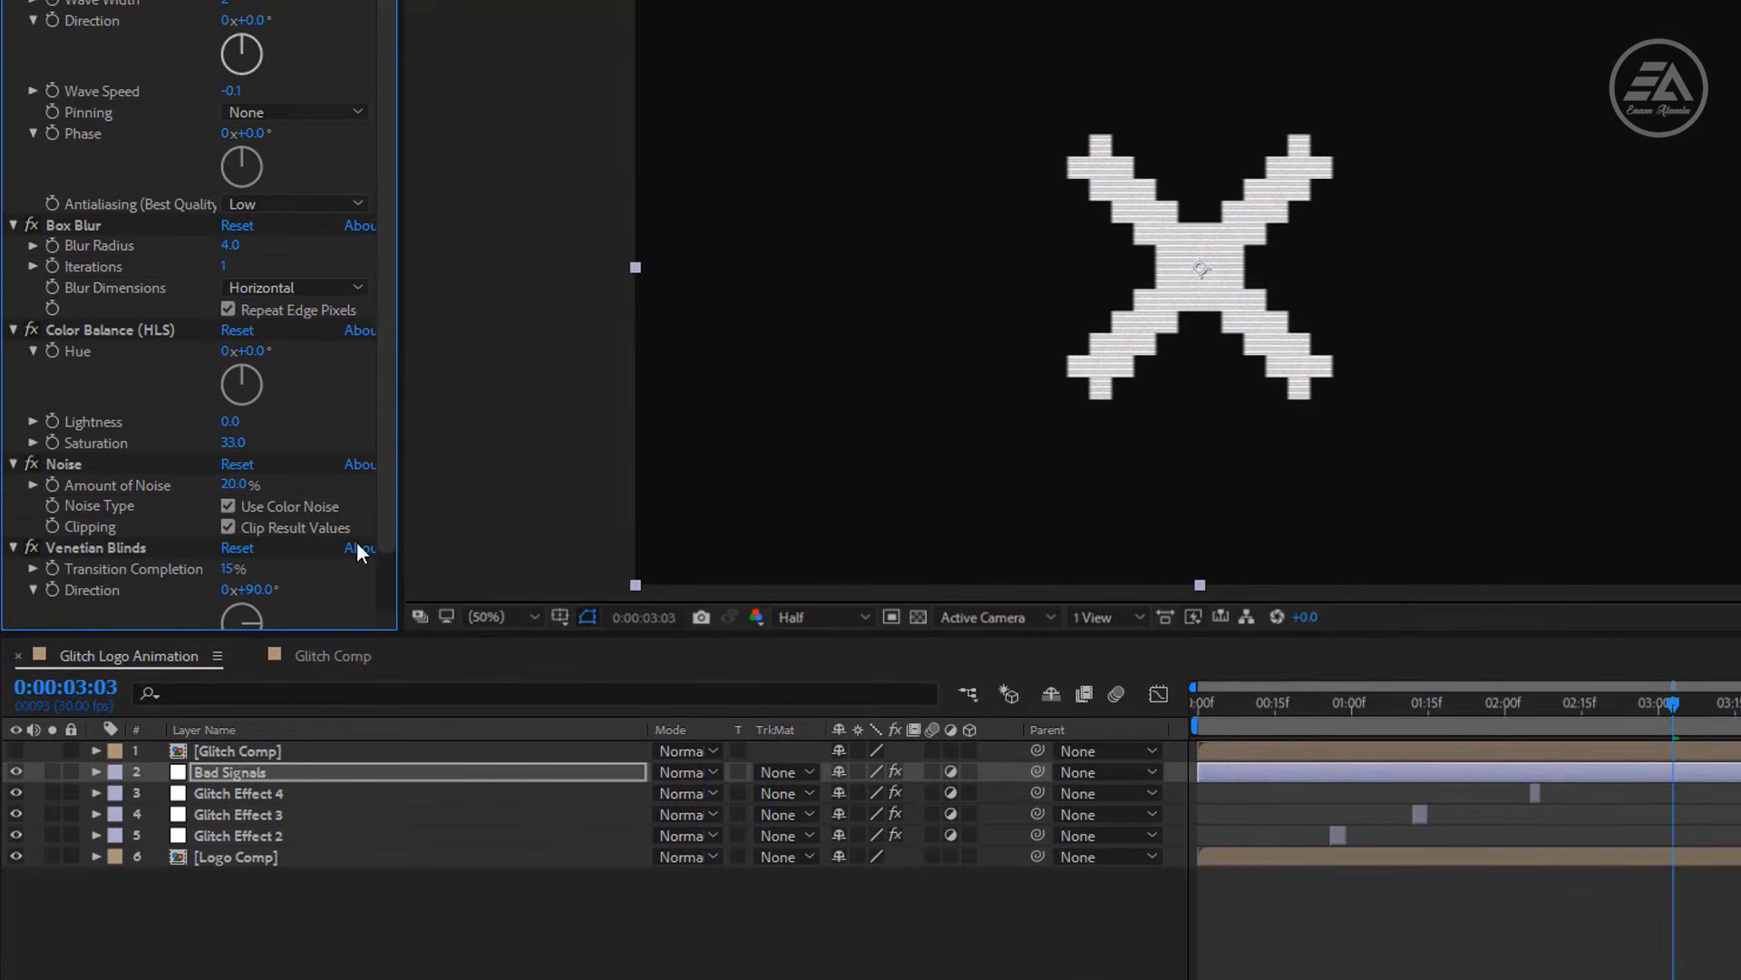
Duplicate the Logo Comp layer and rename the lower copy Logo Comp Rays.
left_click(272, 857)
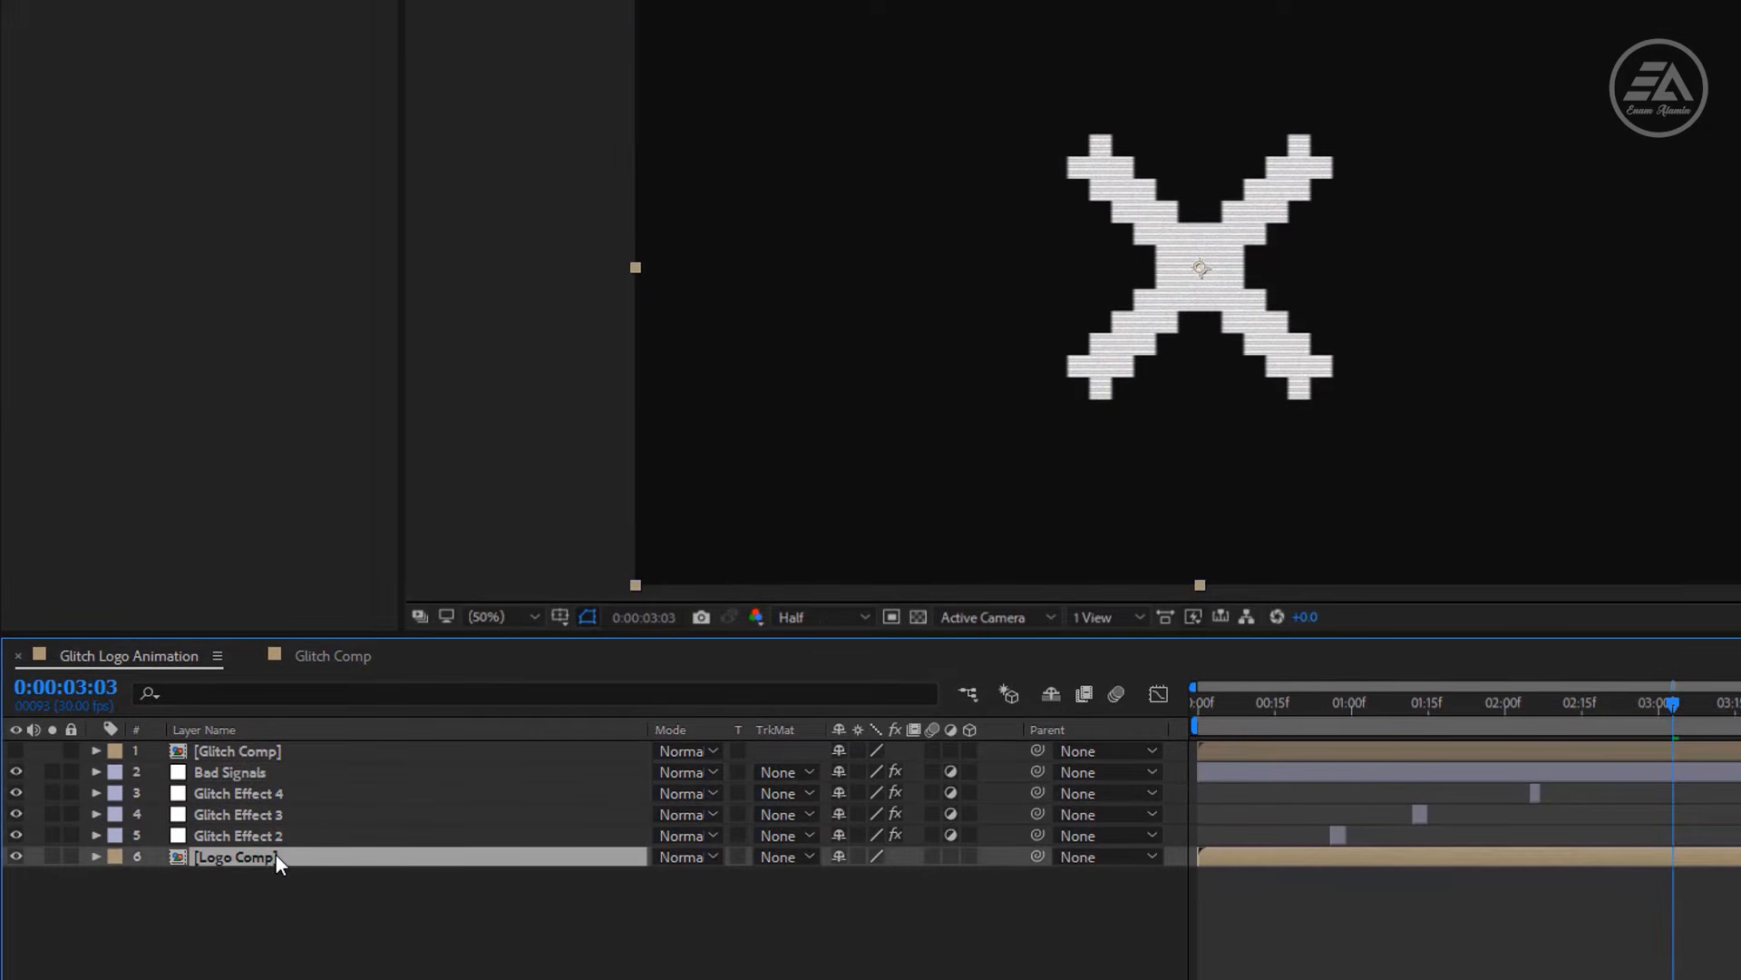
key("ctrl+d")
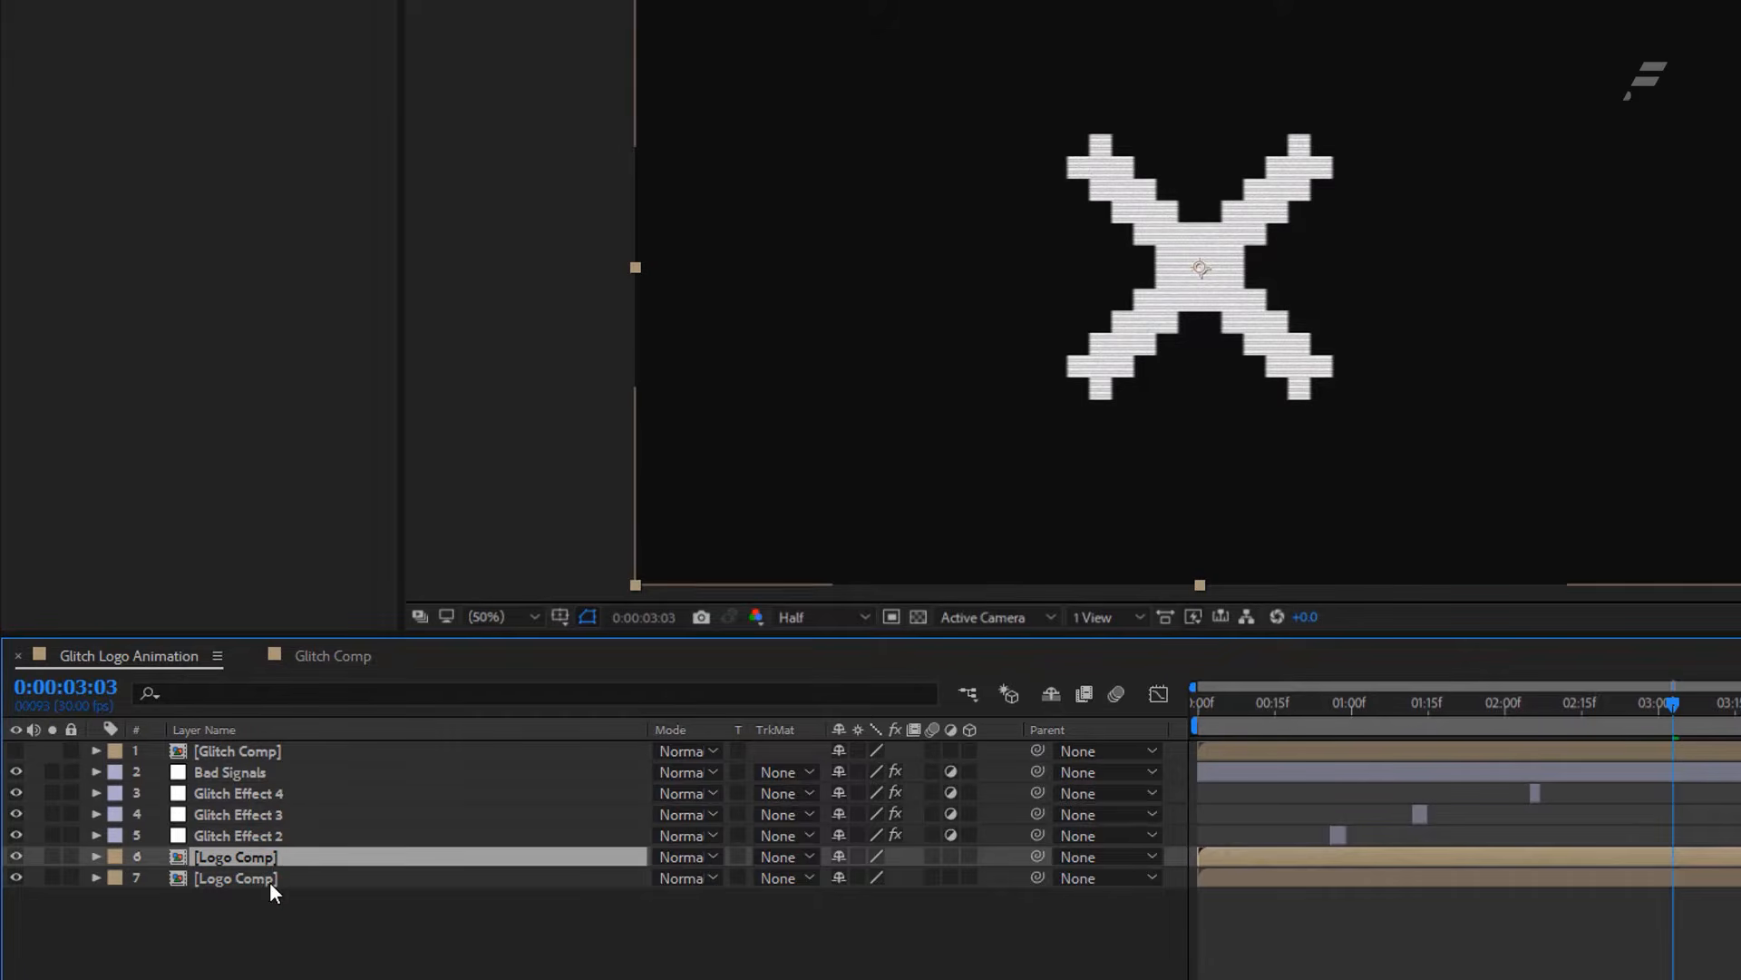
left_click(272, 879)
right_click(286, 878)
left_click(310, 868)
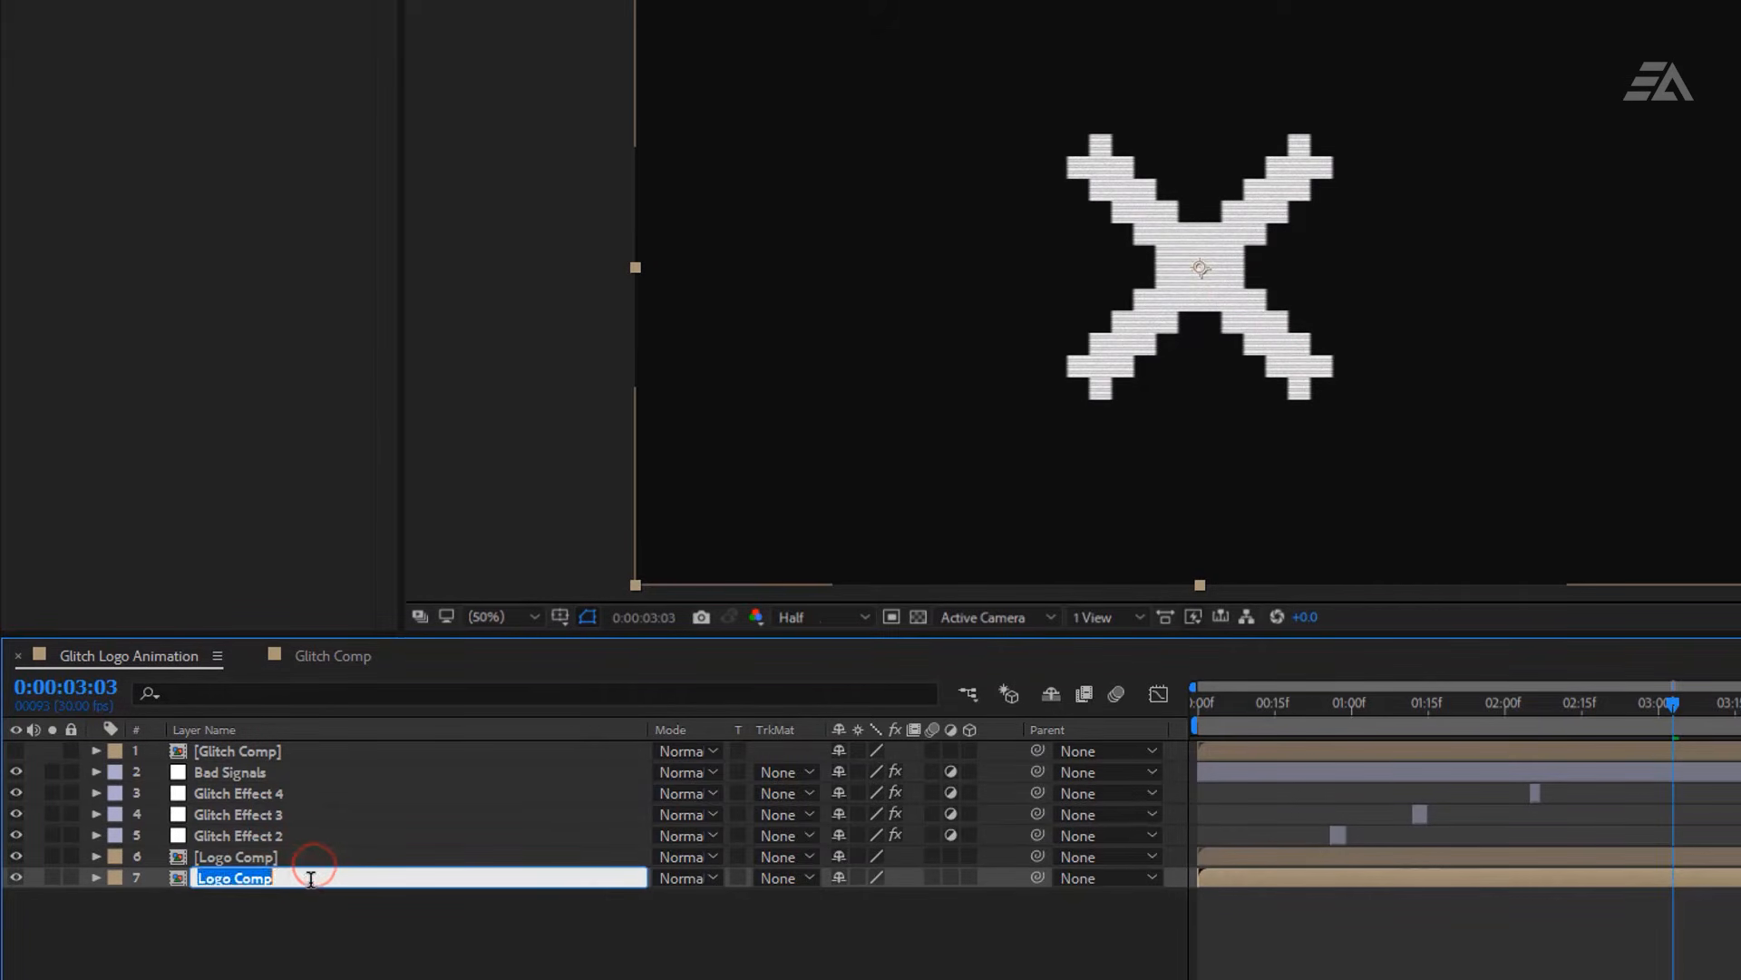
key("End")
type("R")
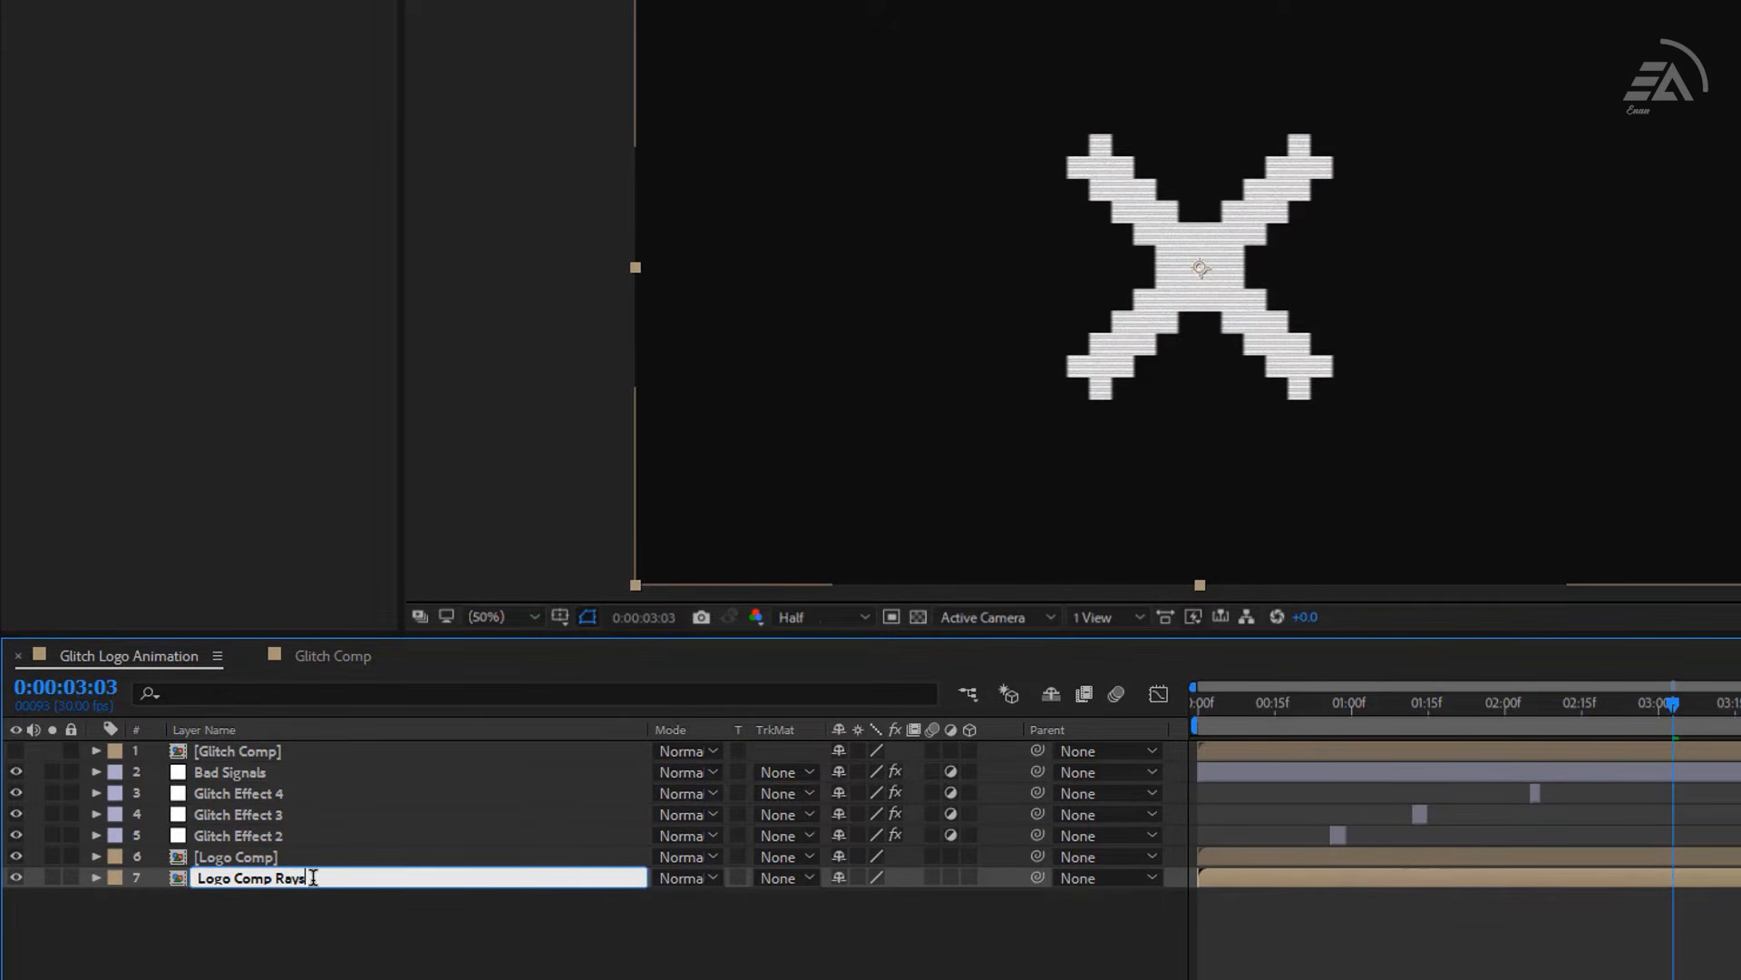
type("ays")
key("Return")
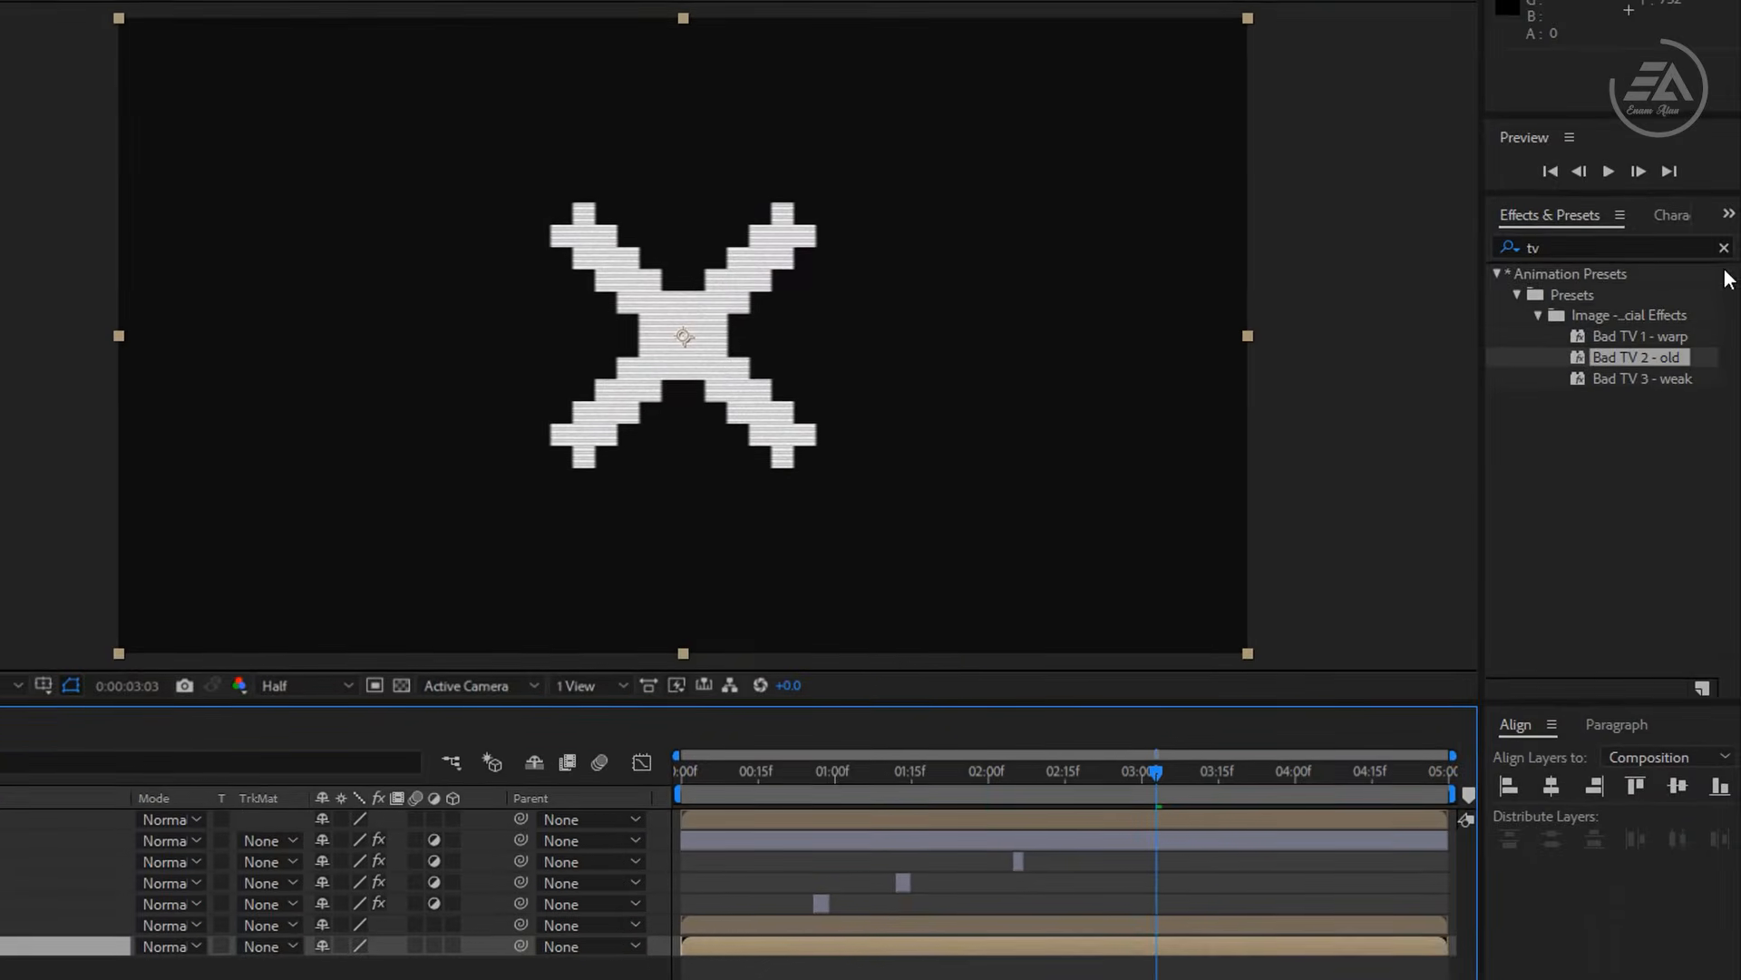
Search the effects for "blur" and apply CC Cross Blur to the Logo Comp Rays layer.
left_click(1724, 248)
left_click(1690, 247)
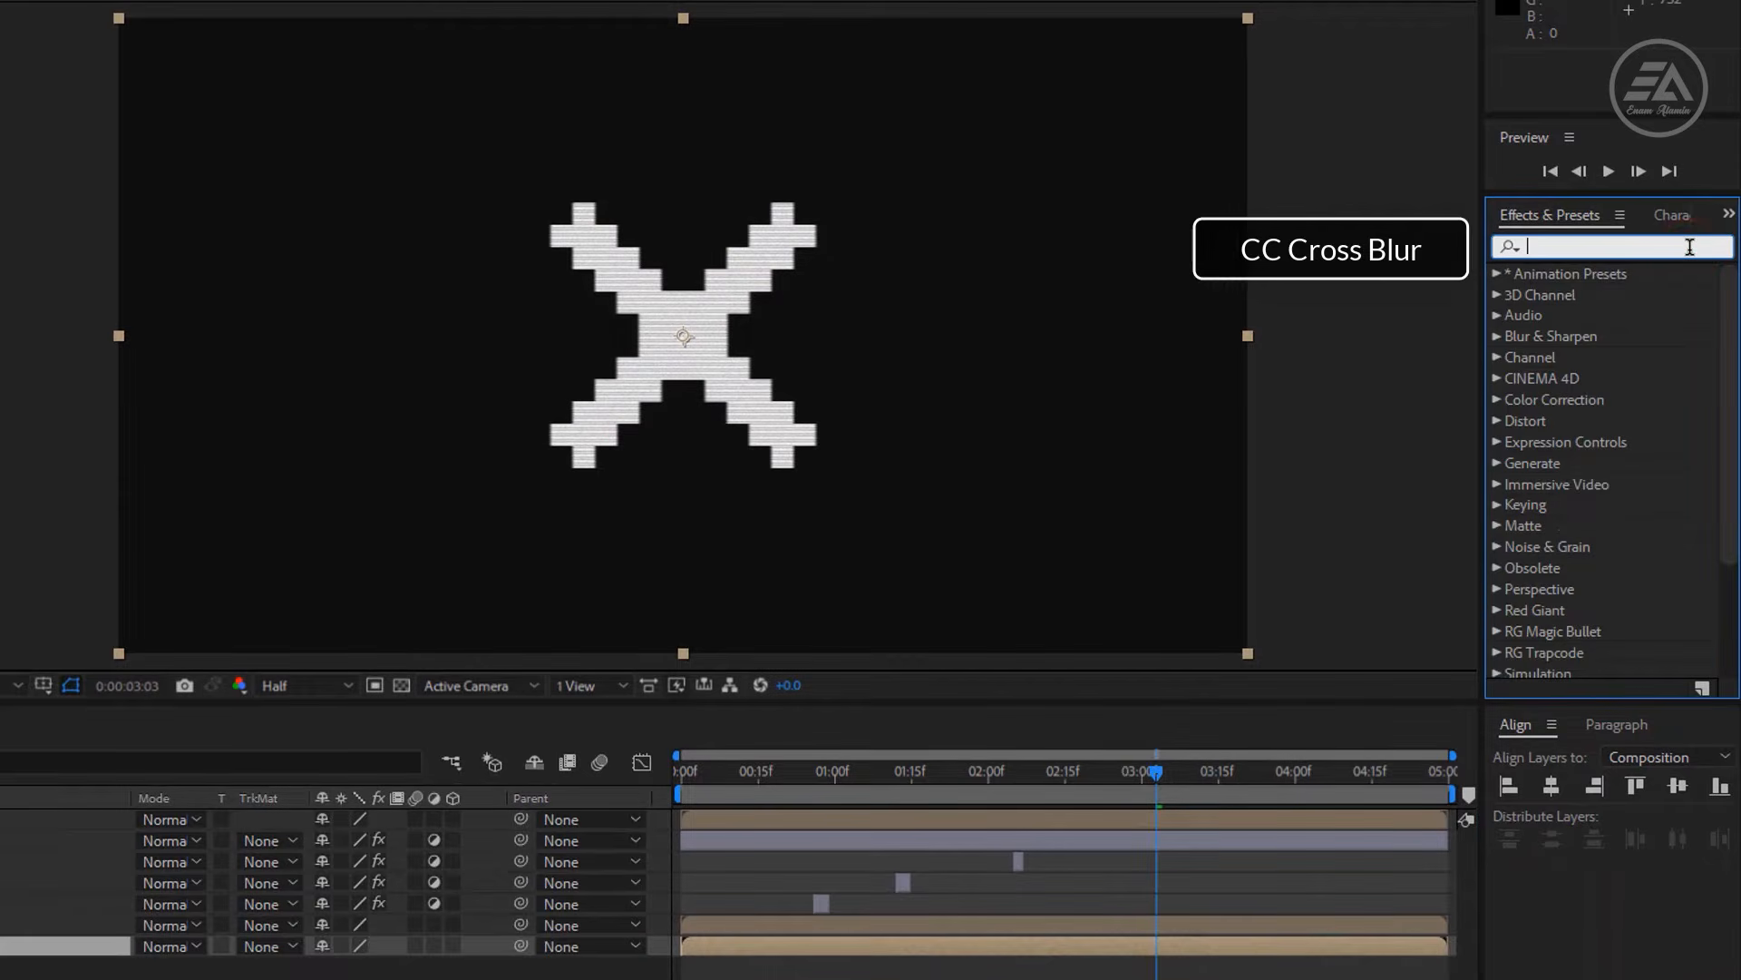
type("blur")
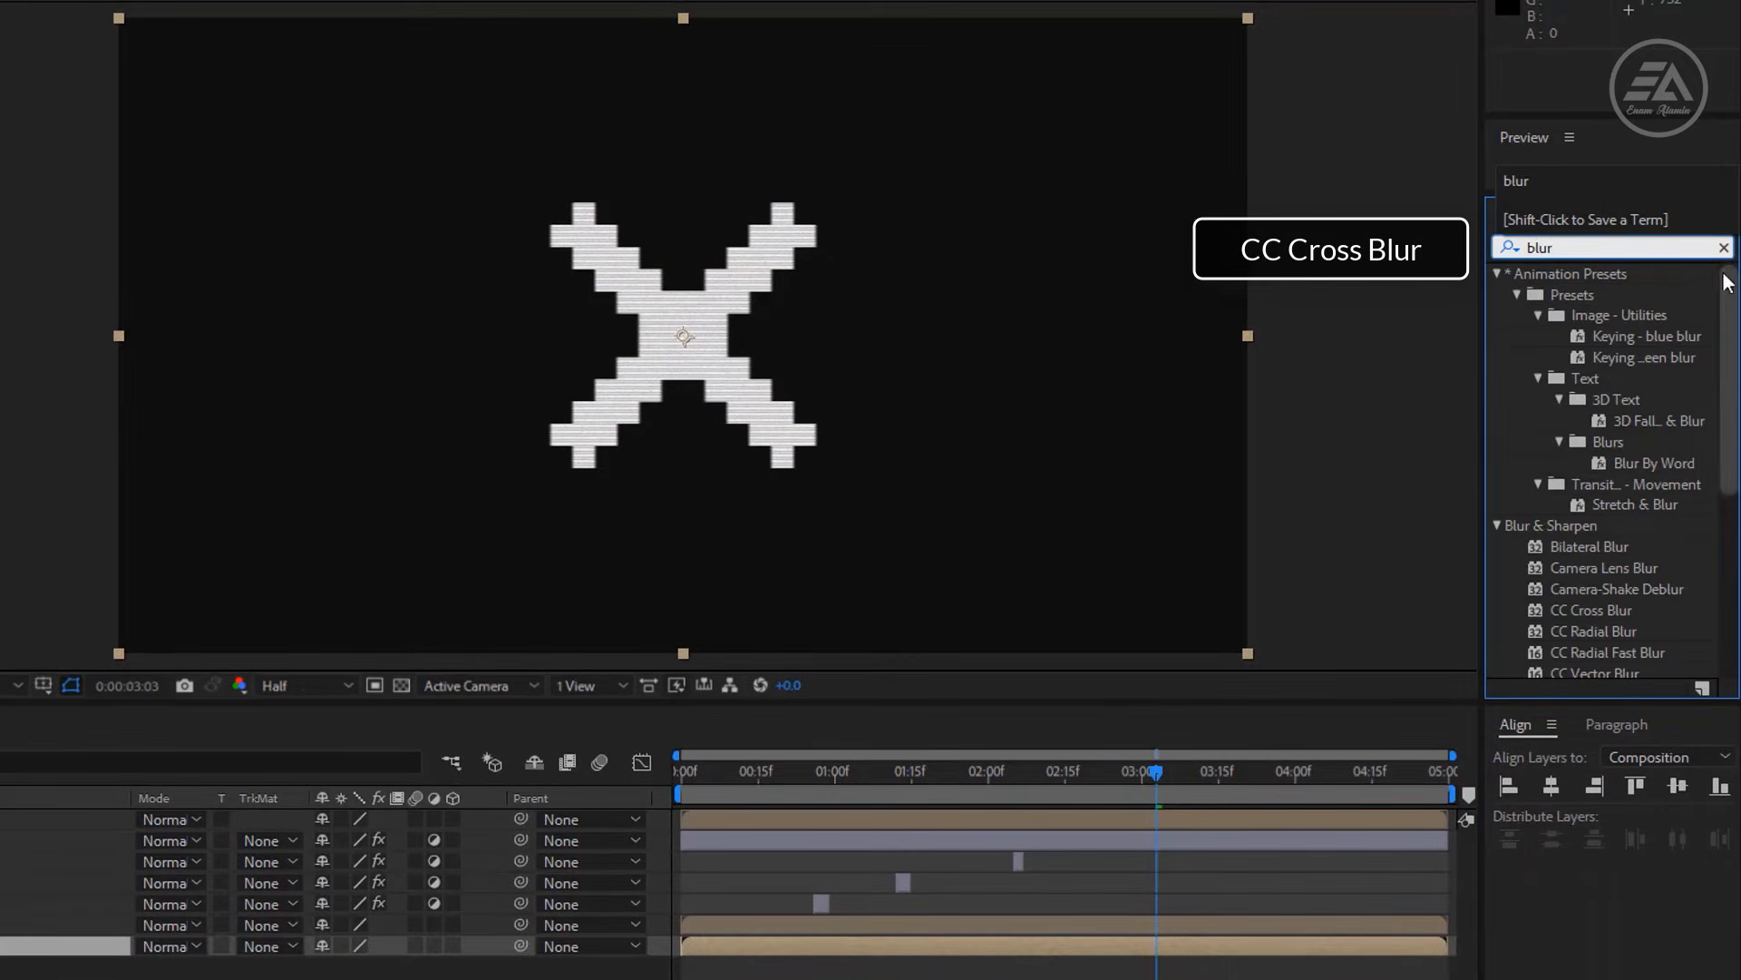
double_click(1607, 607)
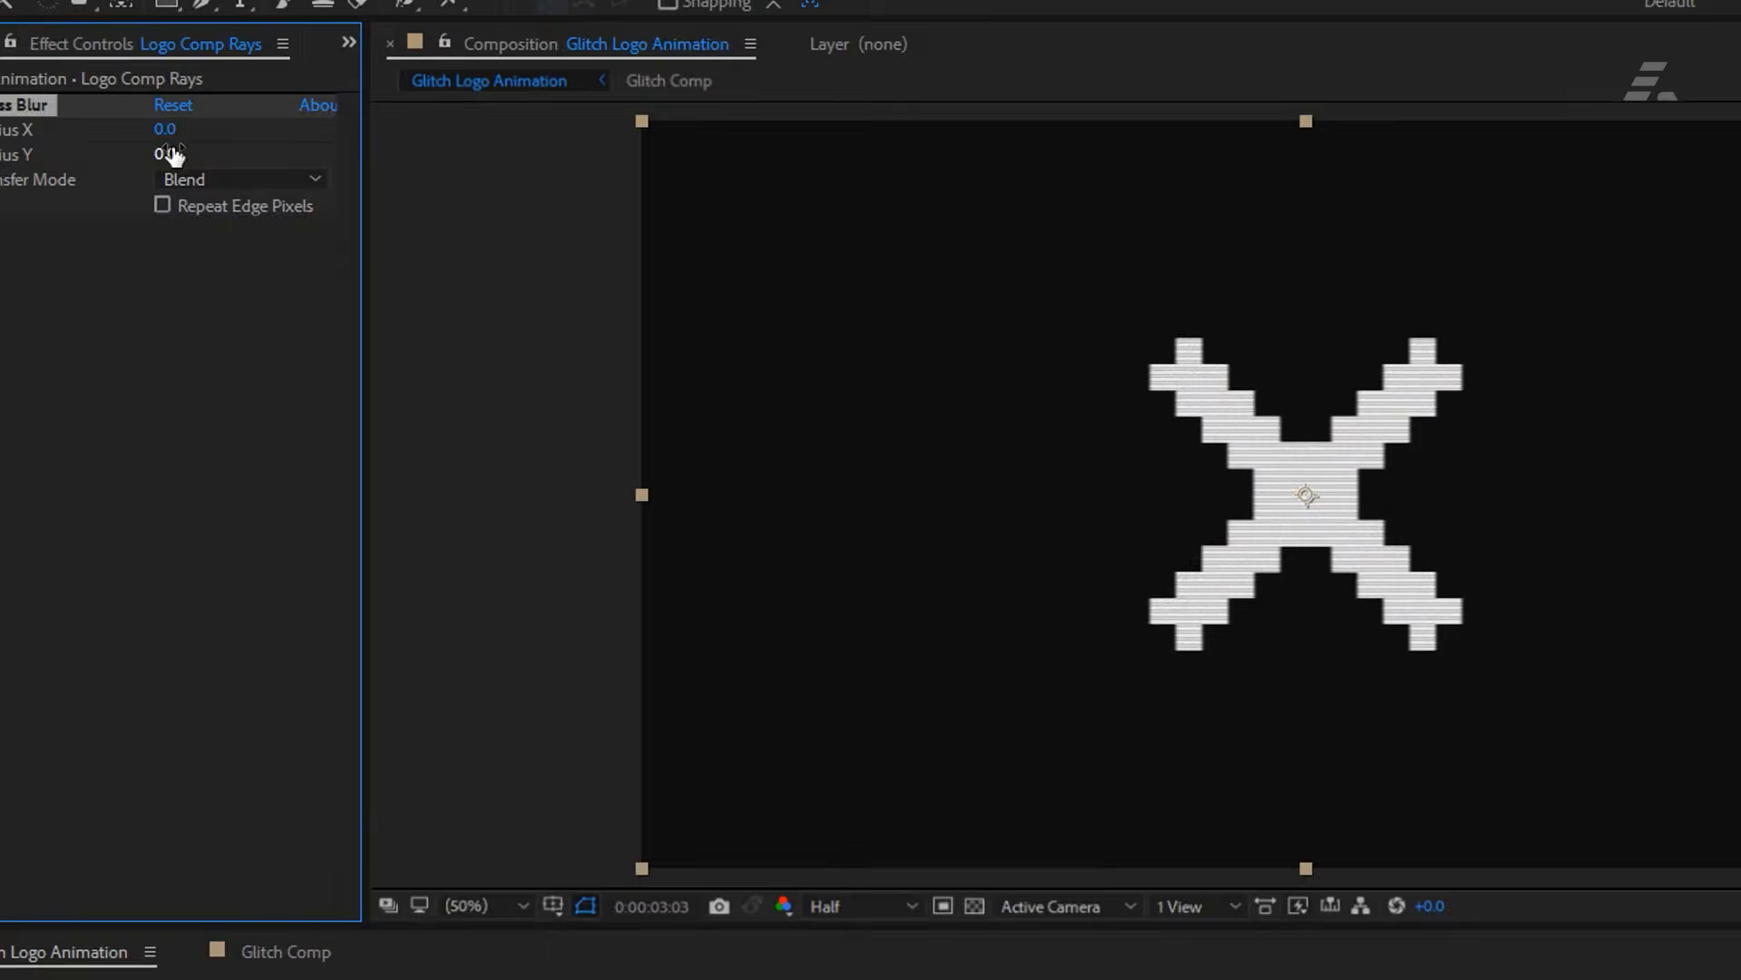
Set CC Cross Blur's Radius X and Radius Y to 200 and its Transfer Mode to Screen.
left_click(166, 129)
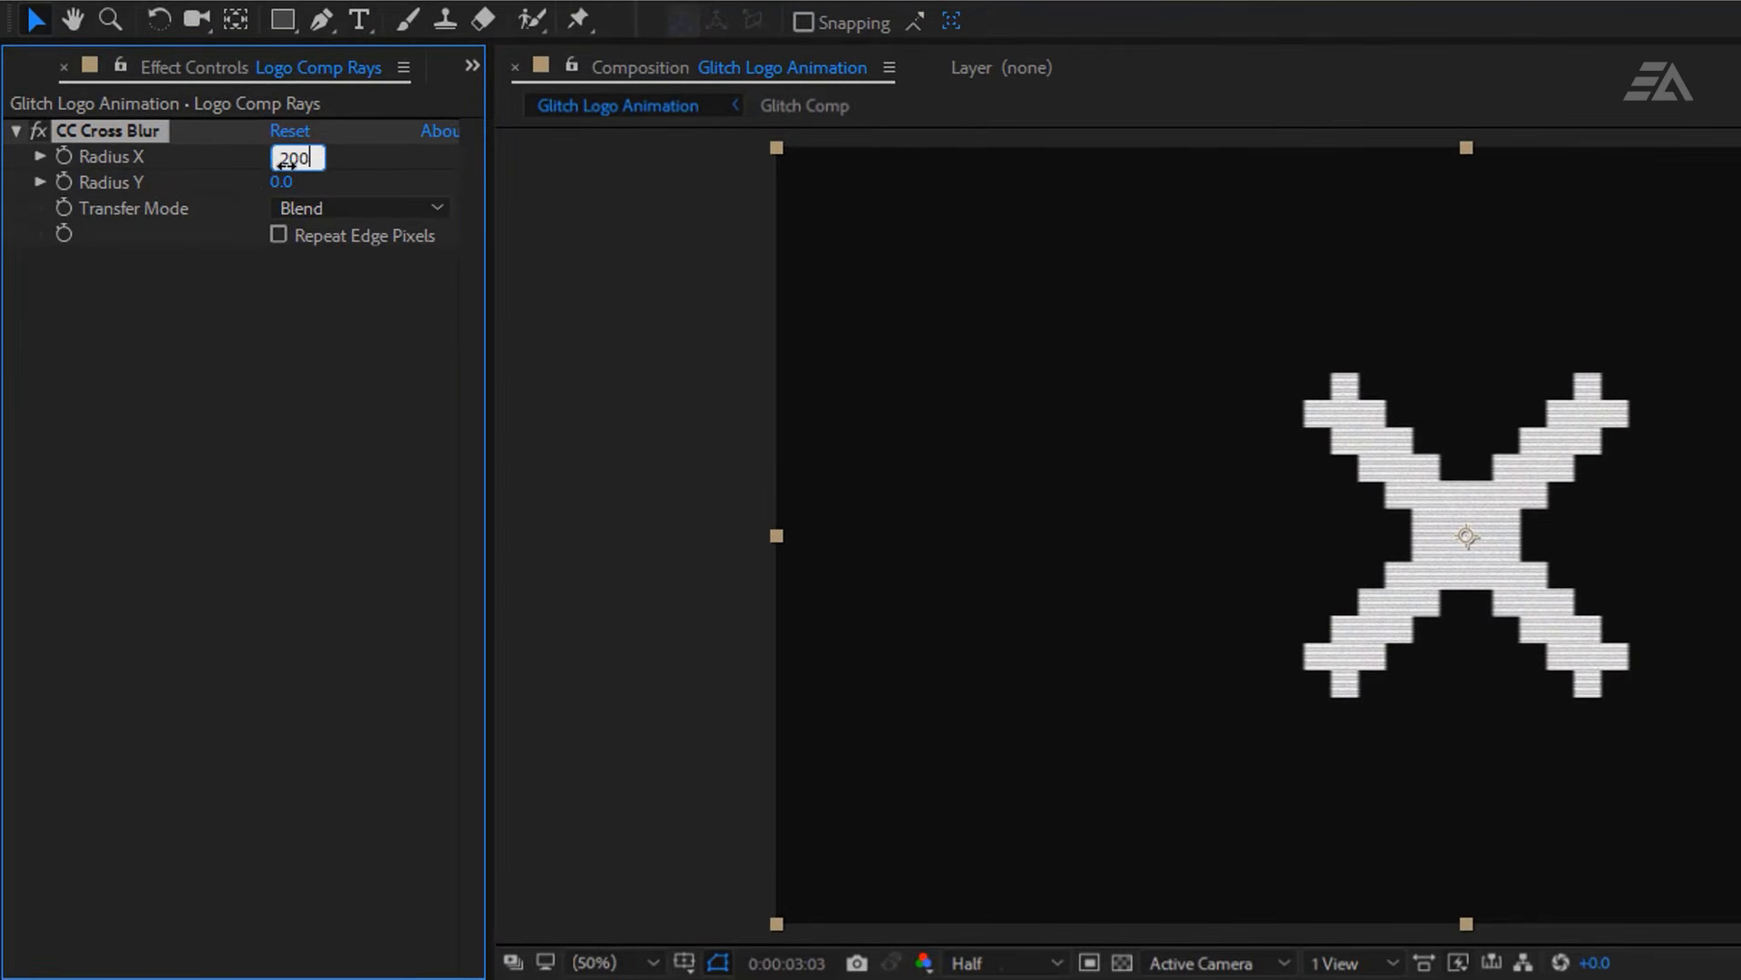
type("200")
key("Return")
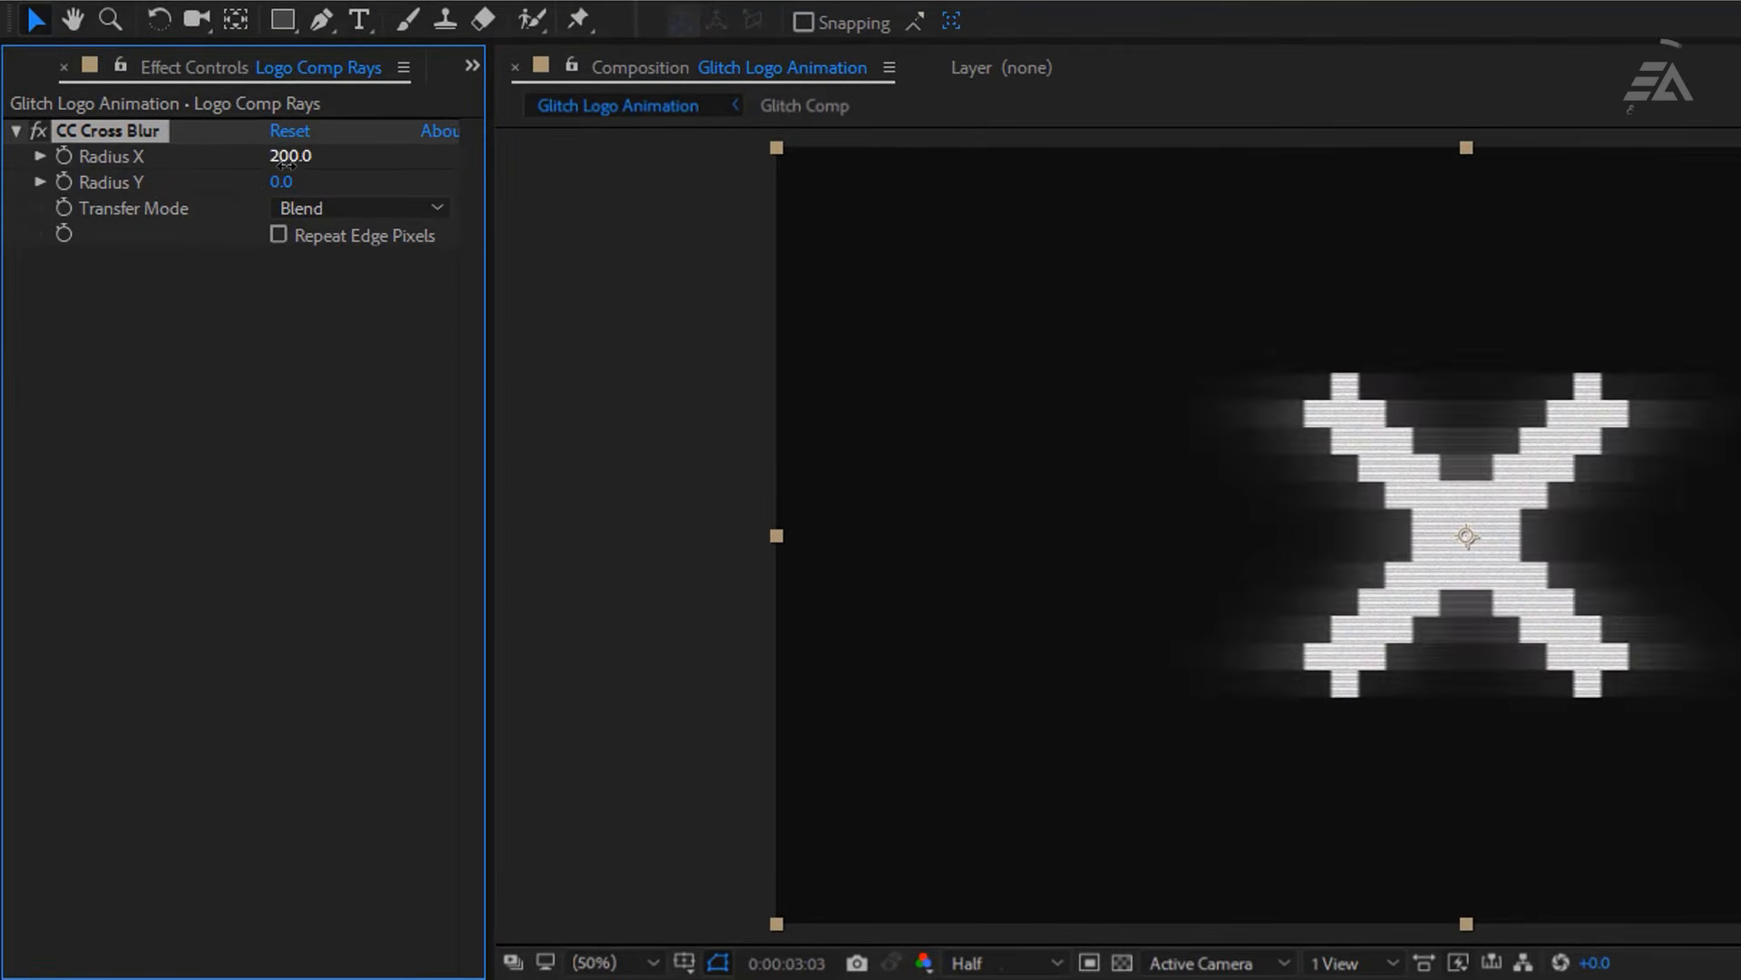
left_click(281, 181)
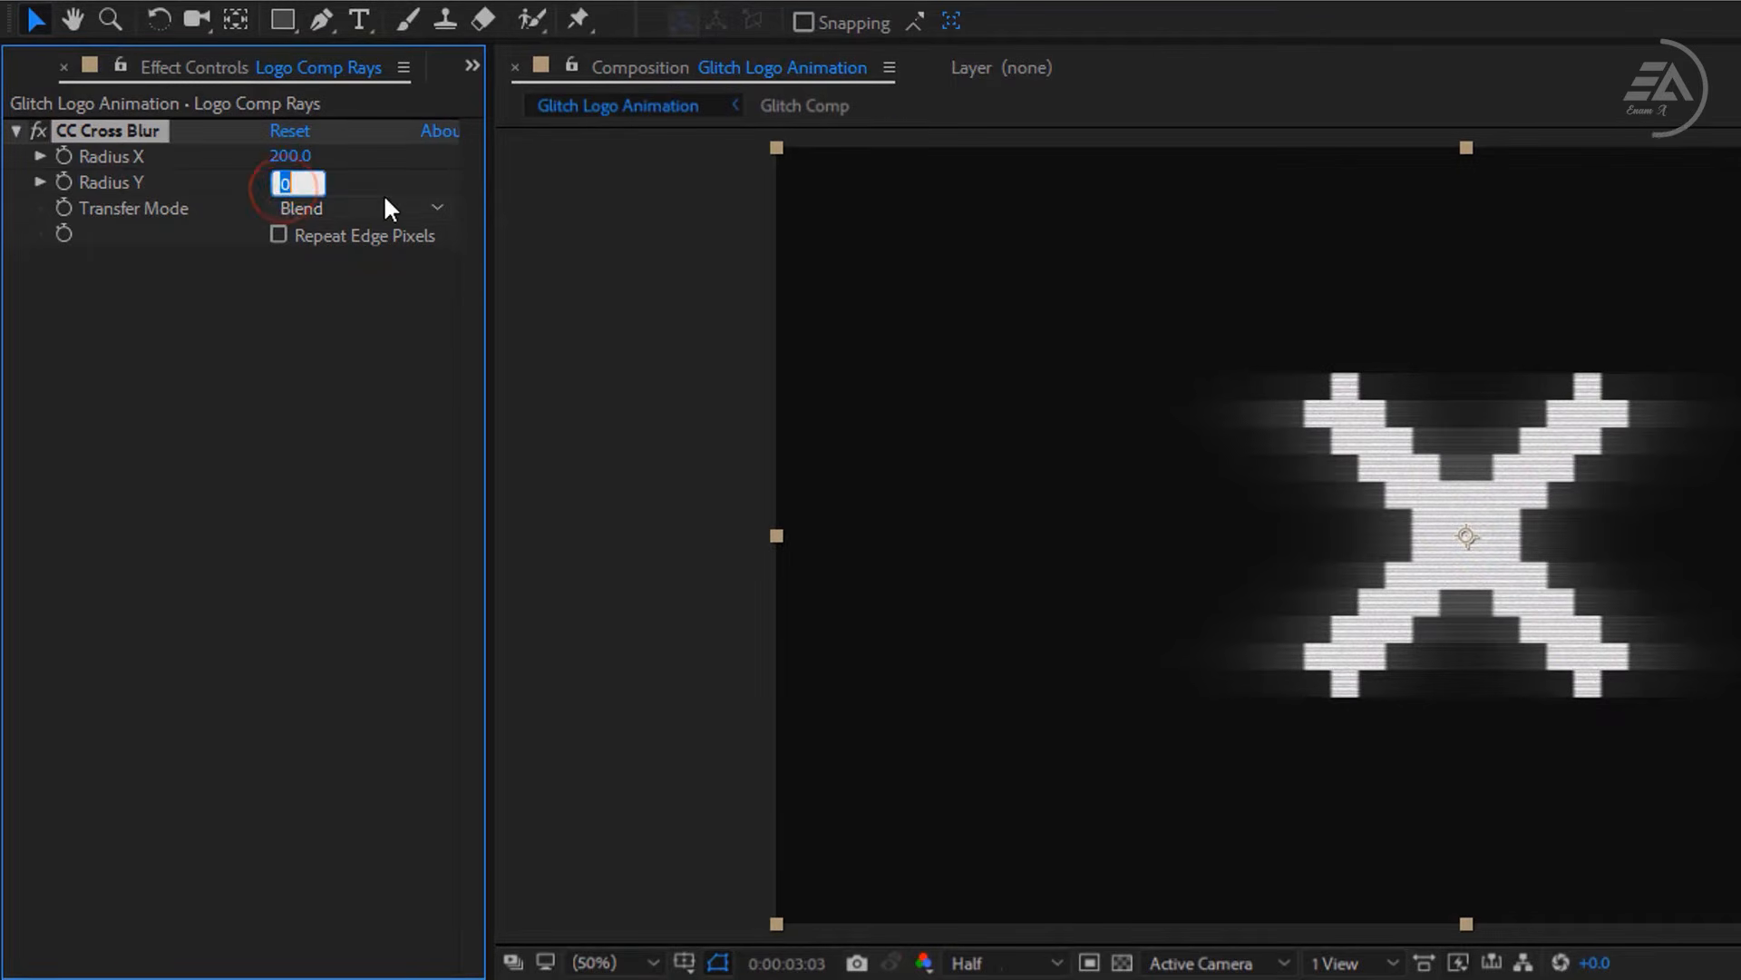
type("200")
key("Return")
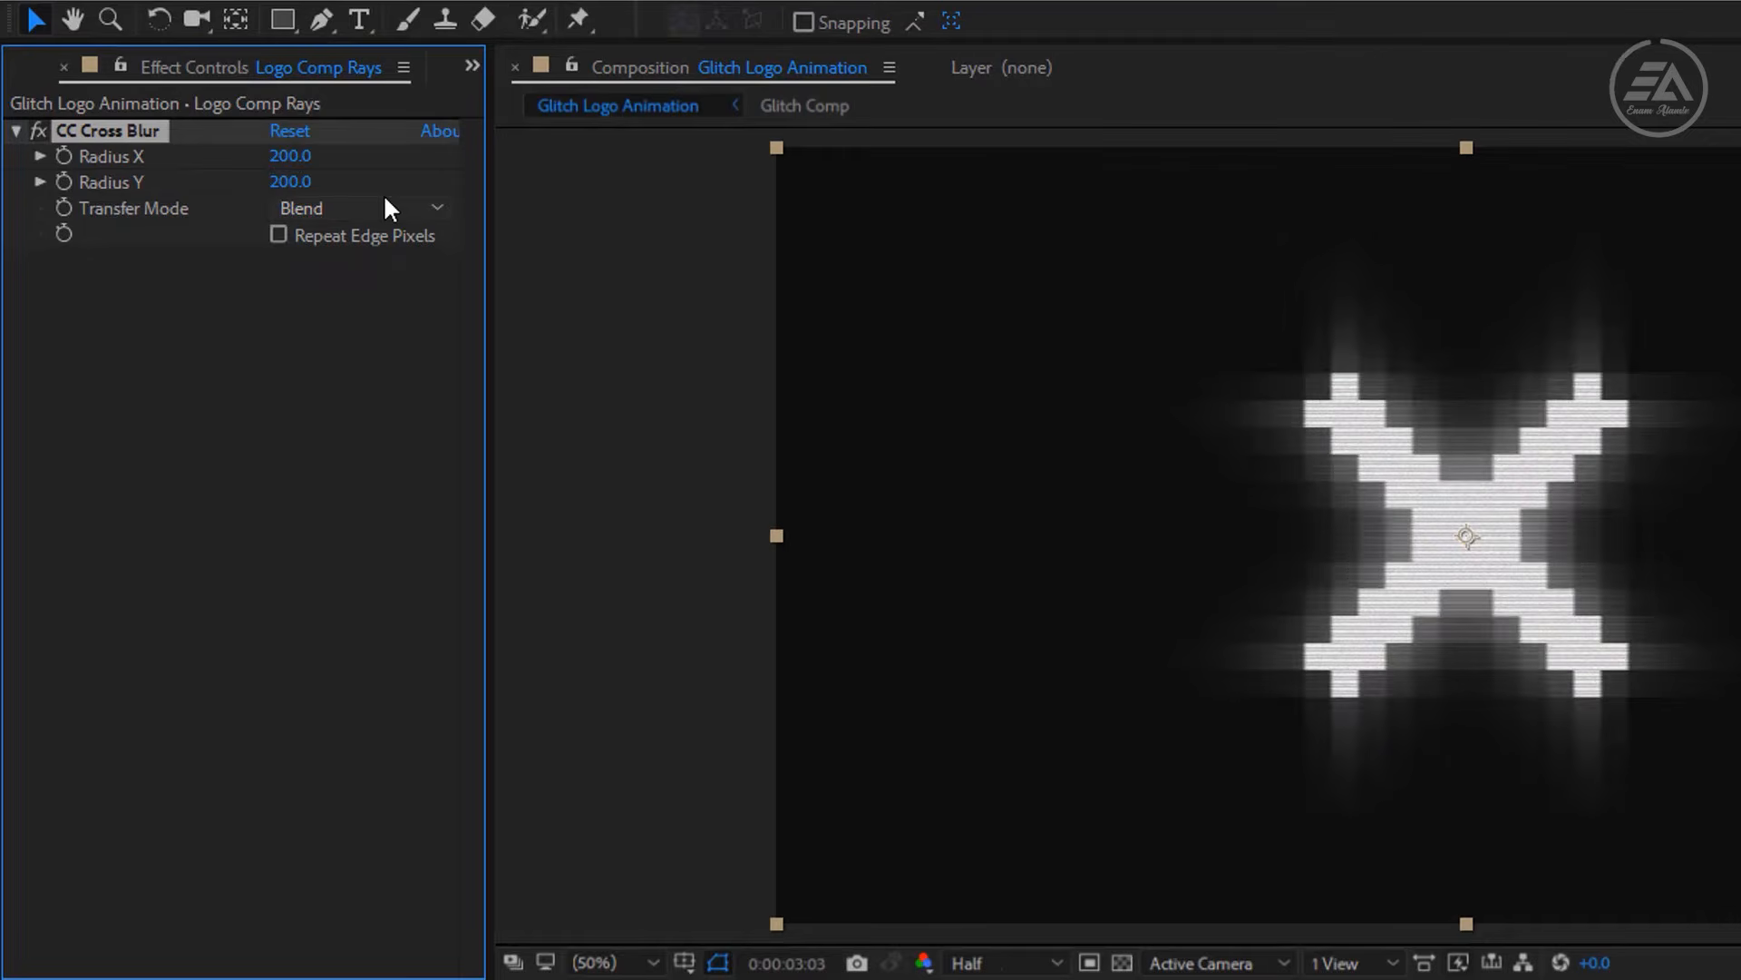
left_click(383, 201)
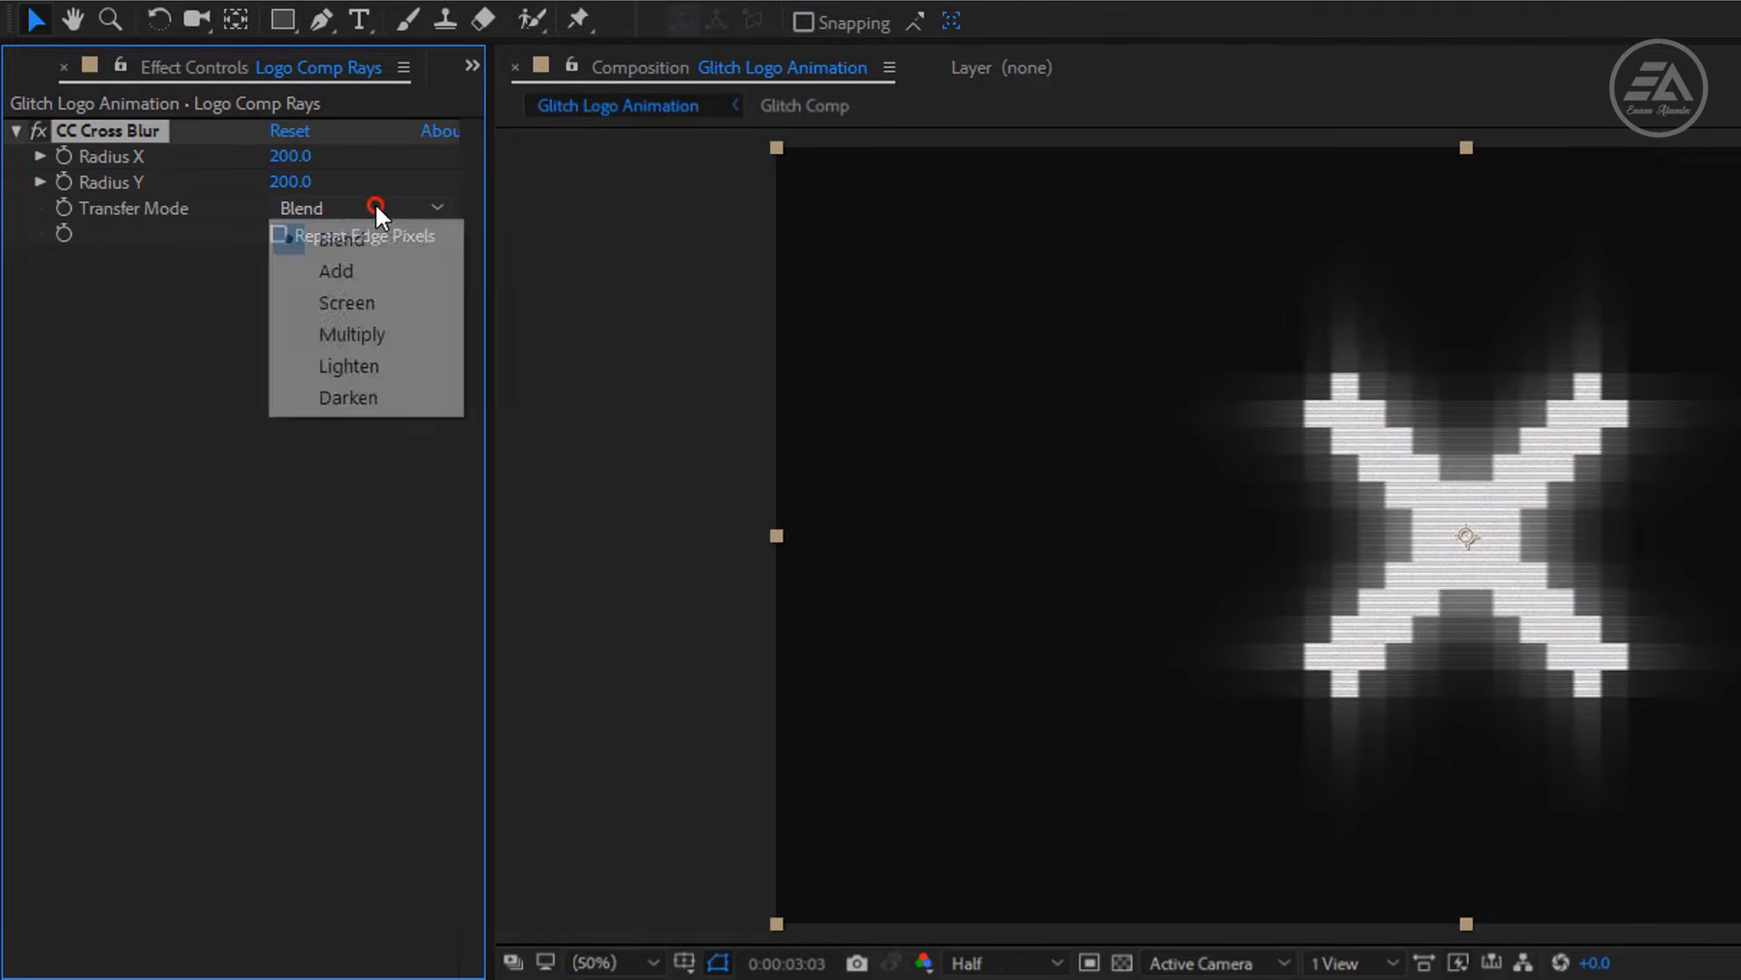
left_click(379, 303)
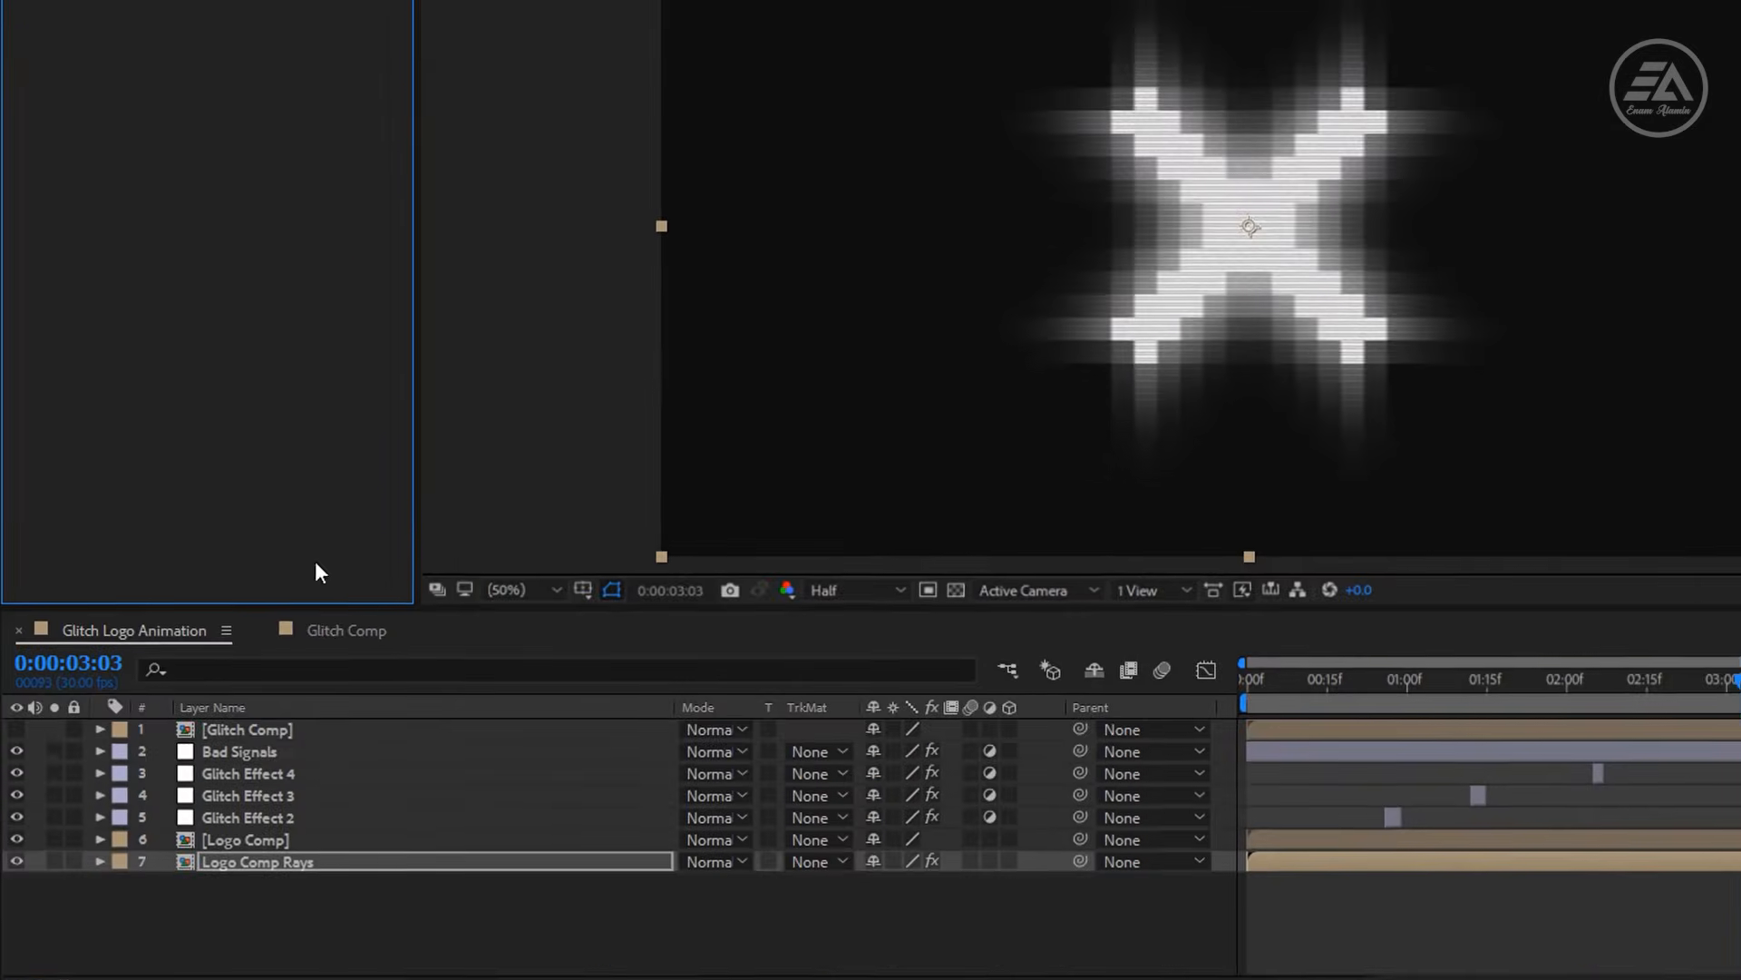
Set the Logo Comp Rays layer's opacity to 25%.
left_click(319, 847)
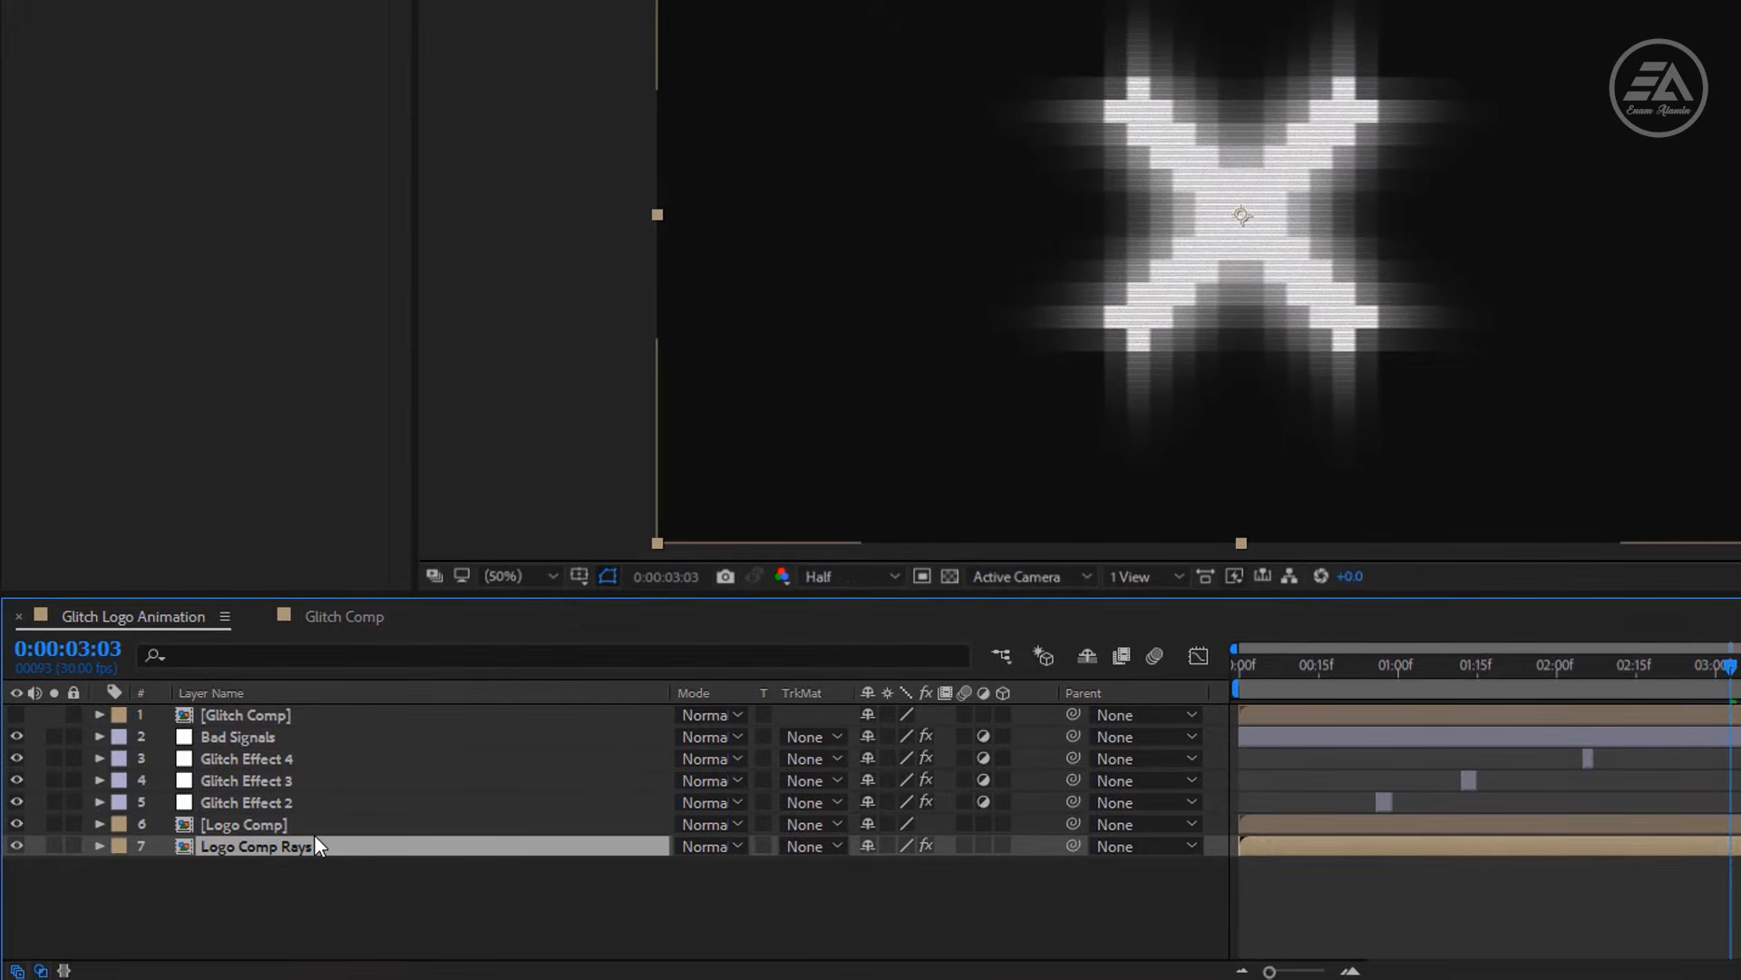
key("t")
left_click(878, 871)
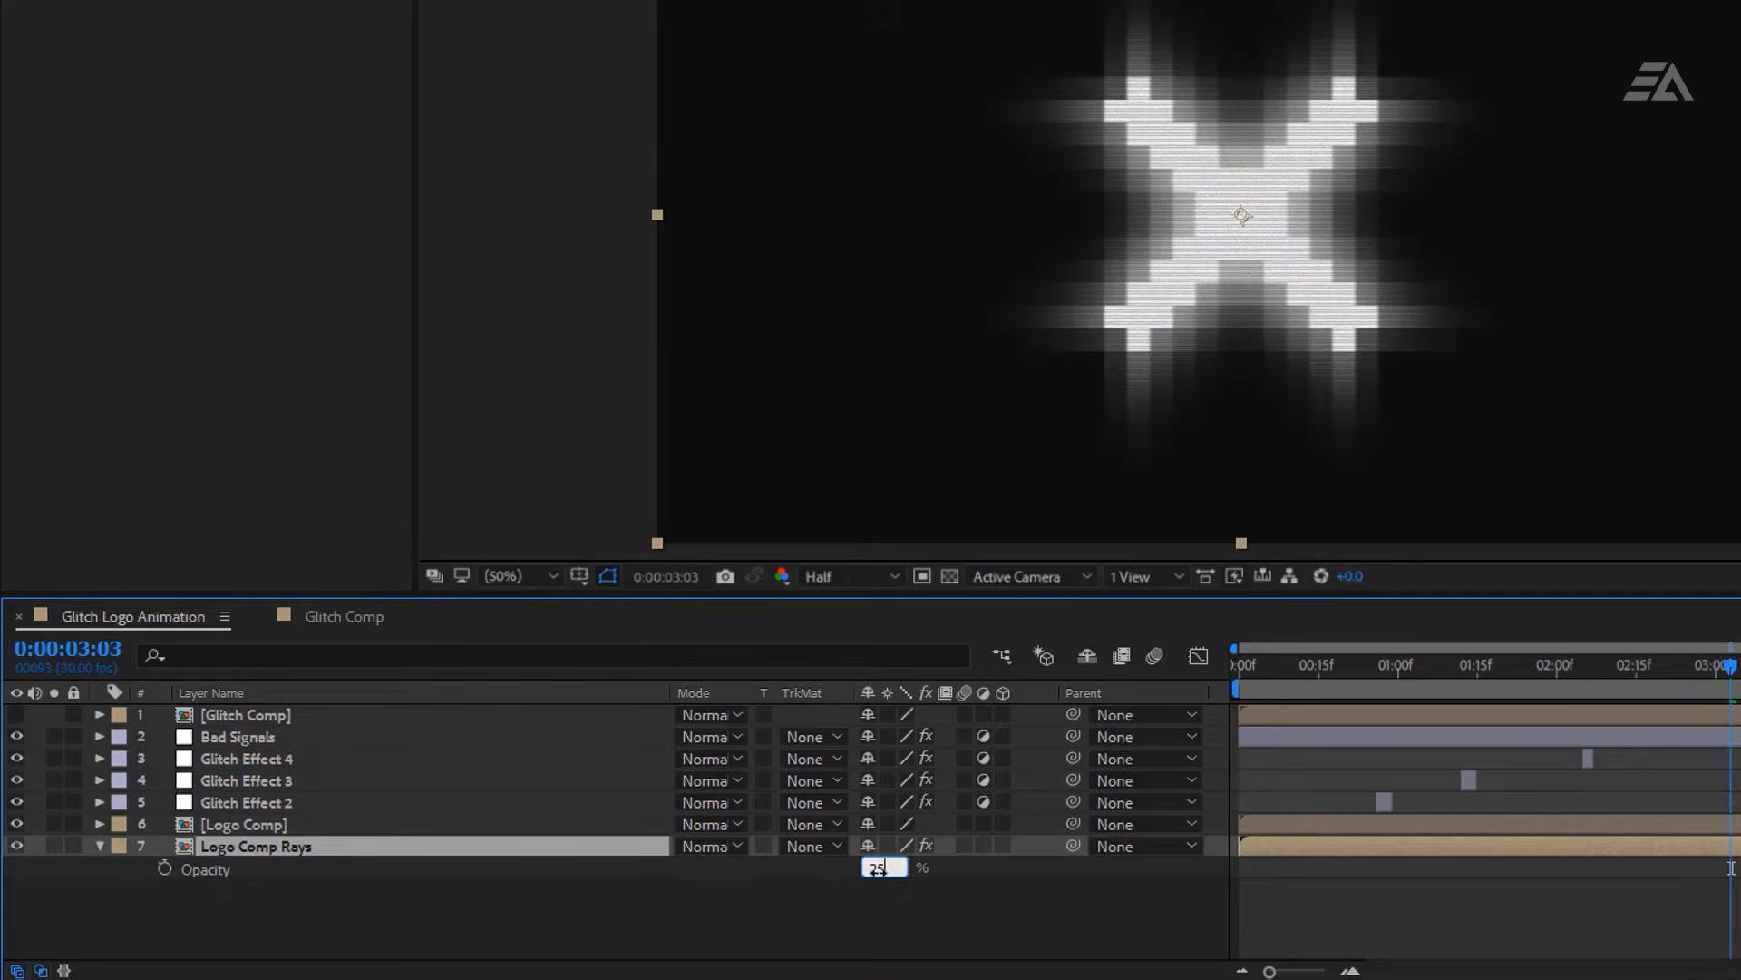
key("Return")
Preview the glitch animation from 0:00:00:20.
left_click(1350, 669)
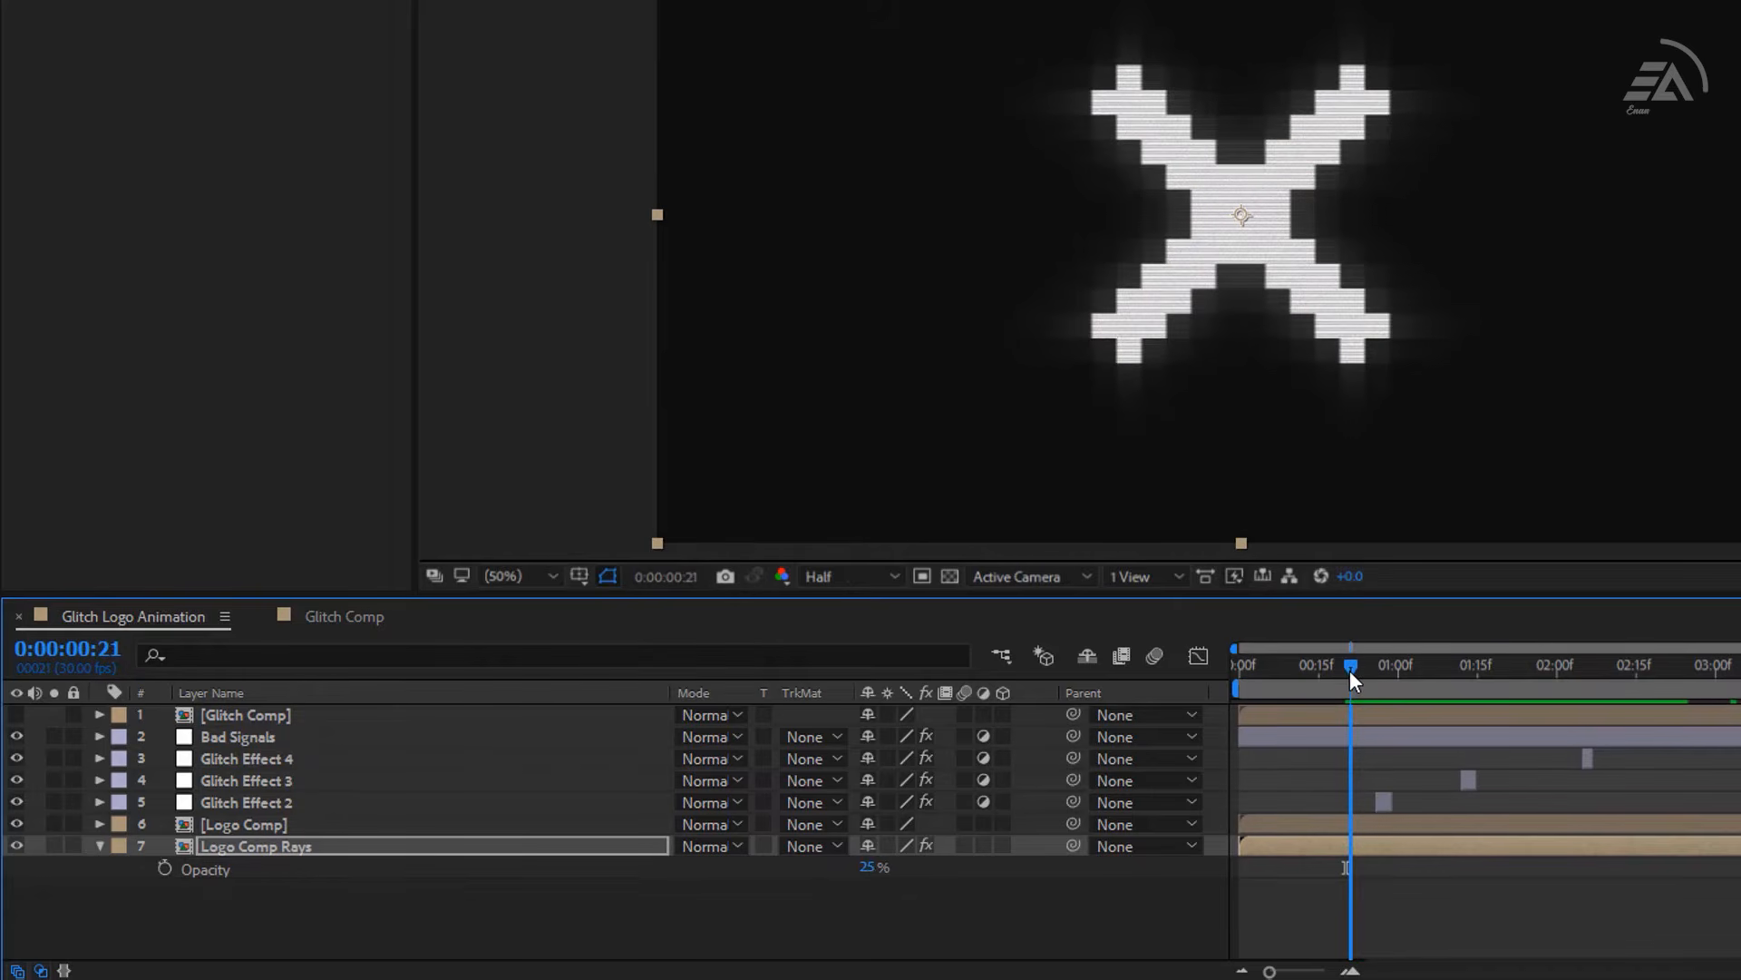
left_click_drag(1349, 673, 1346, 673)
key("space")
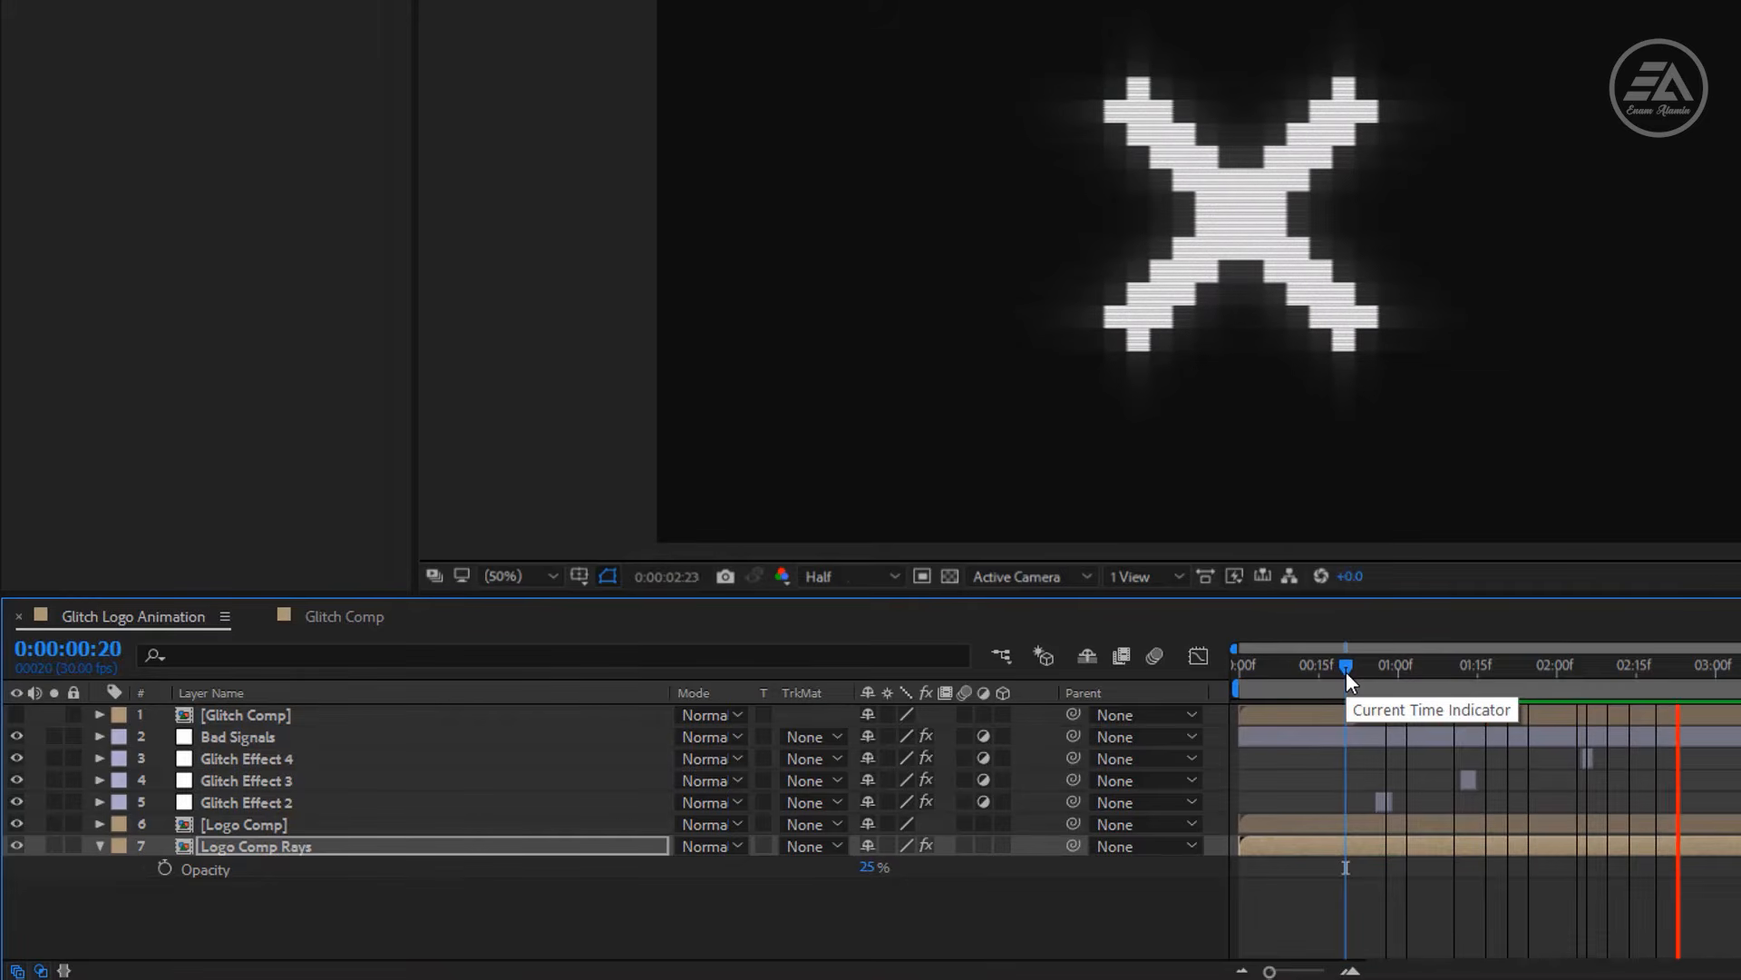
key("space")
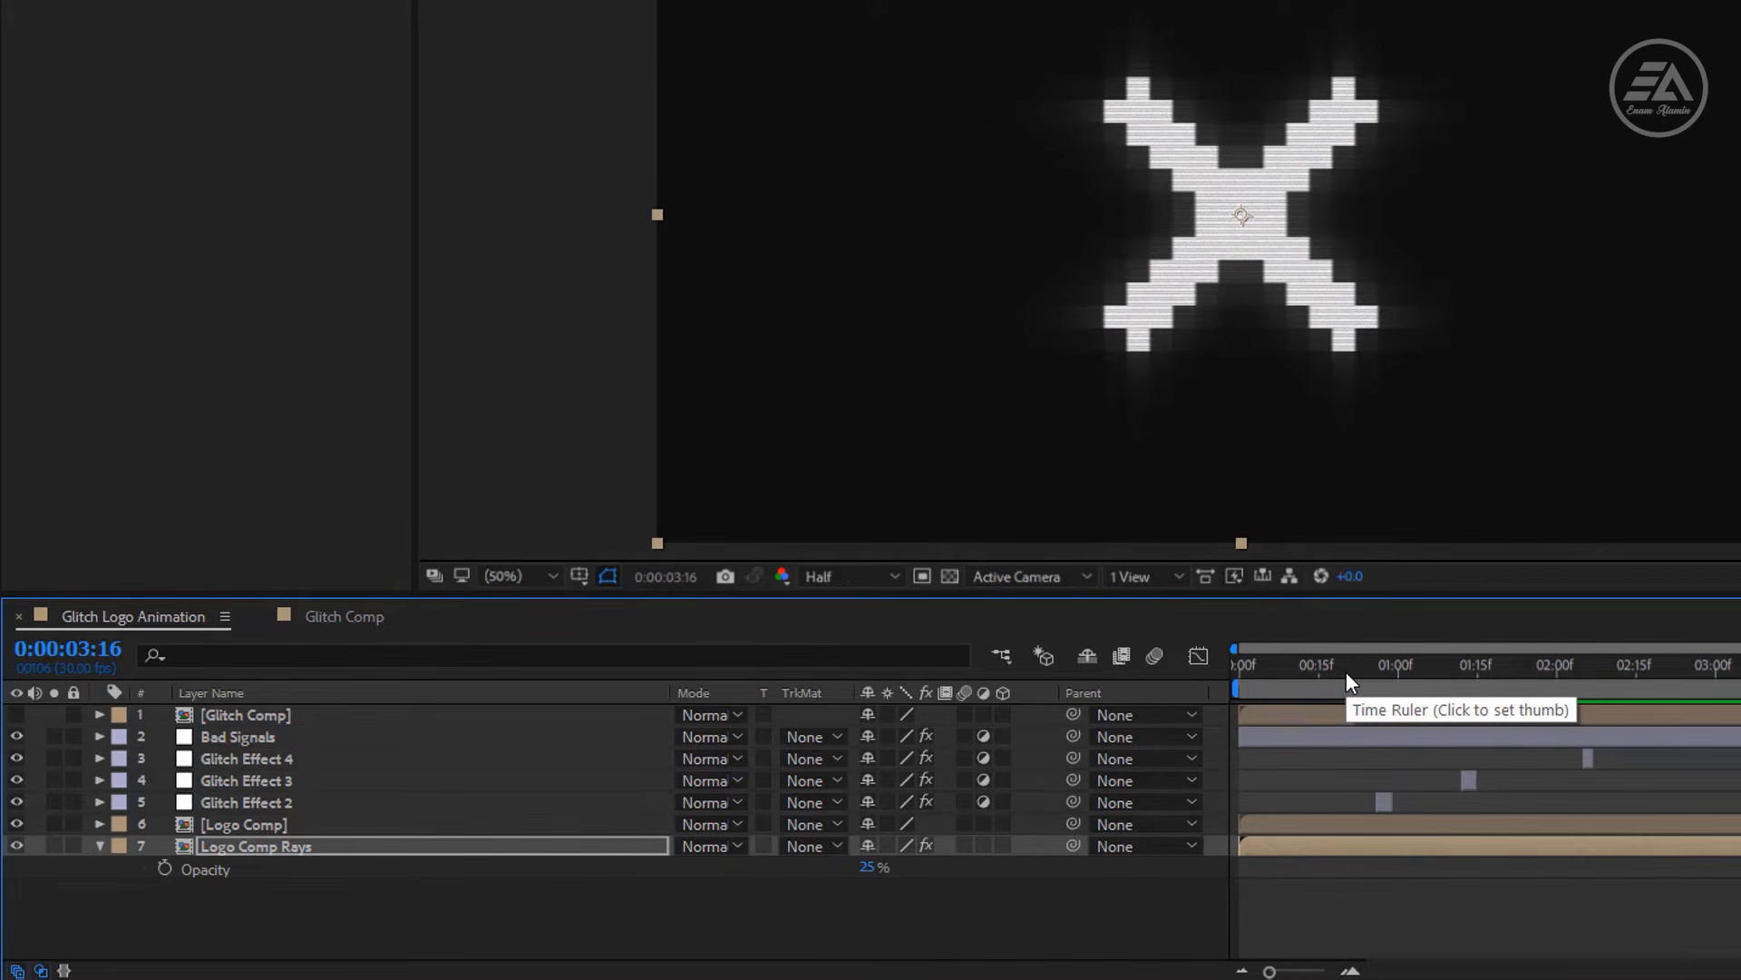
Duplicate the Logo Comp layer twice and rename the uppermost copy Logo Comp RED.
left_click(292, 827)
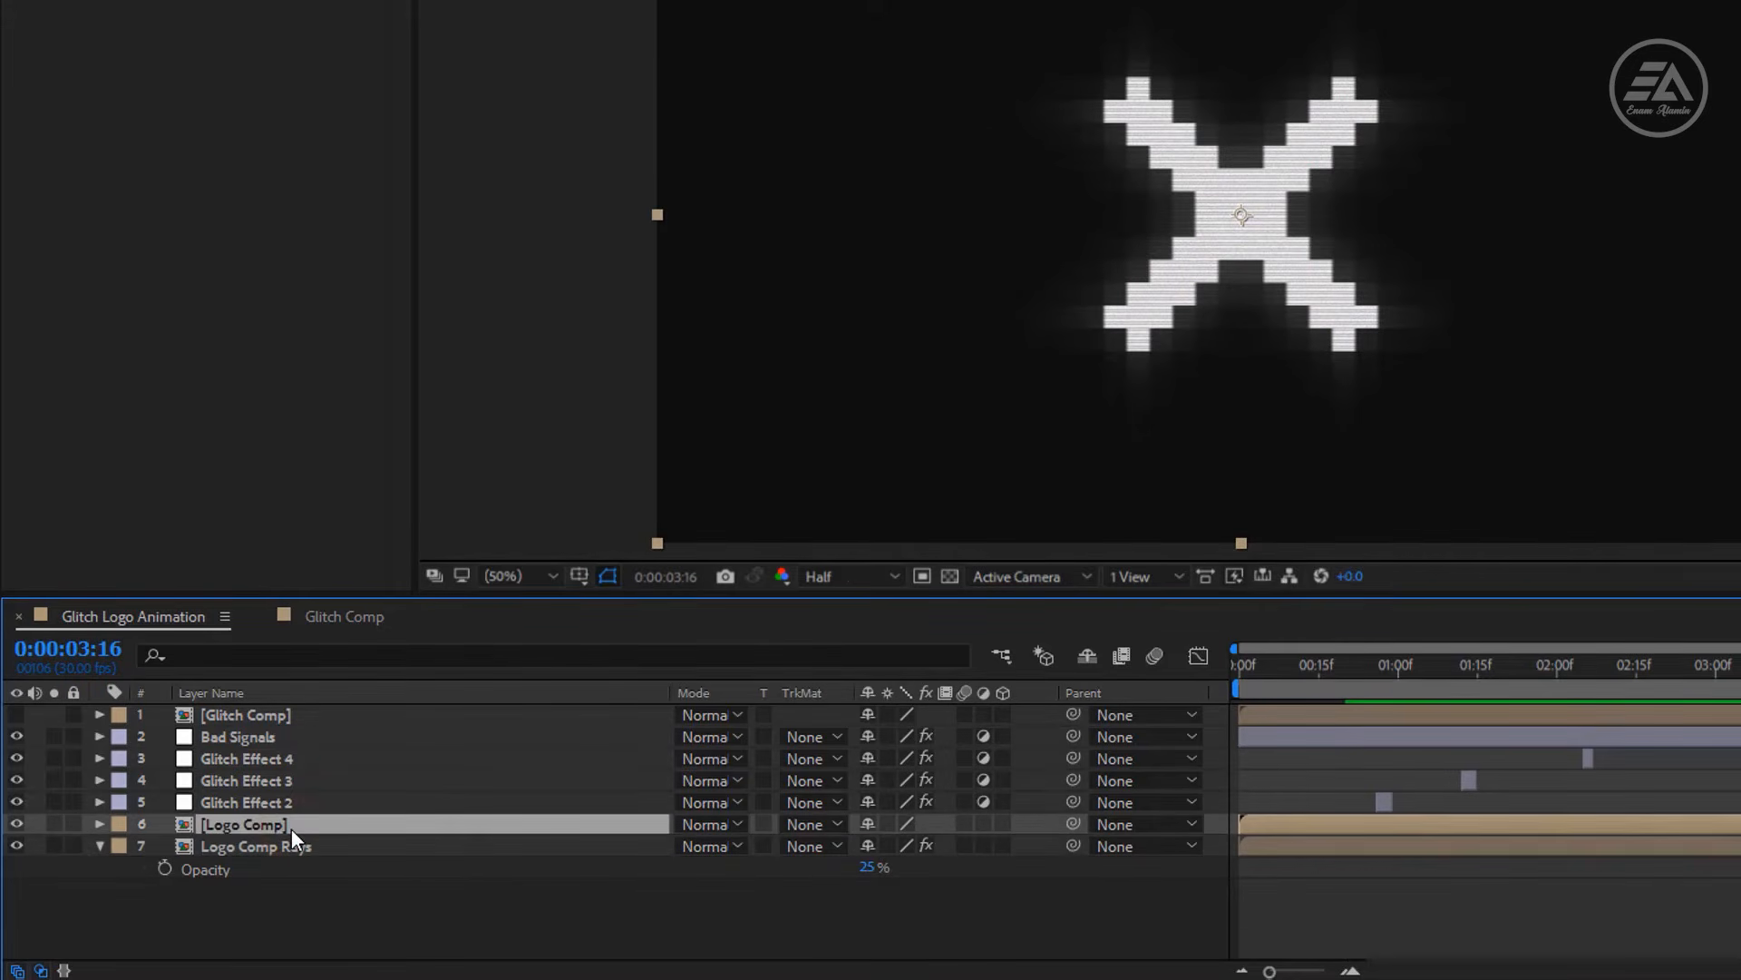
key("ctrl+d")
key("ctrl+d")
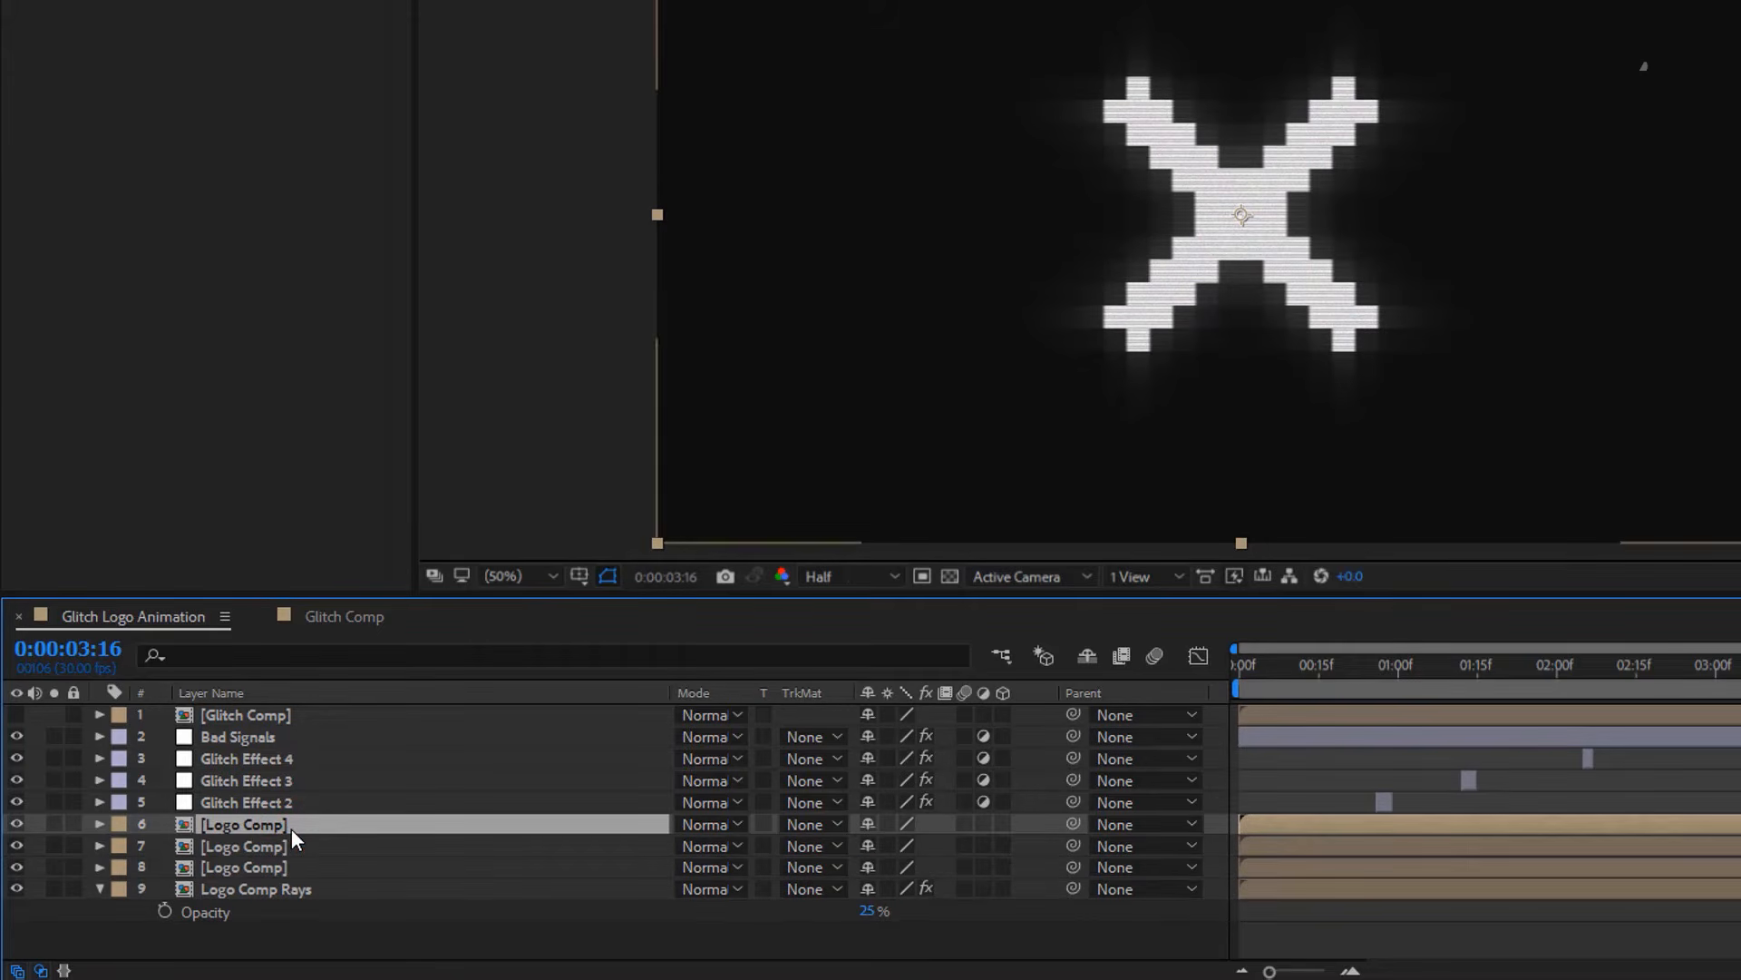
right_click(300, 822)
left_click(363, 810)
left_click(341, 820)
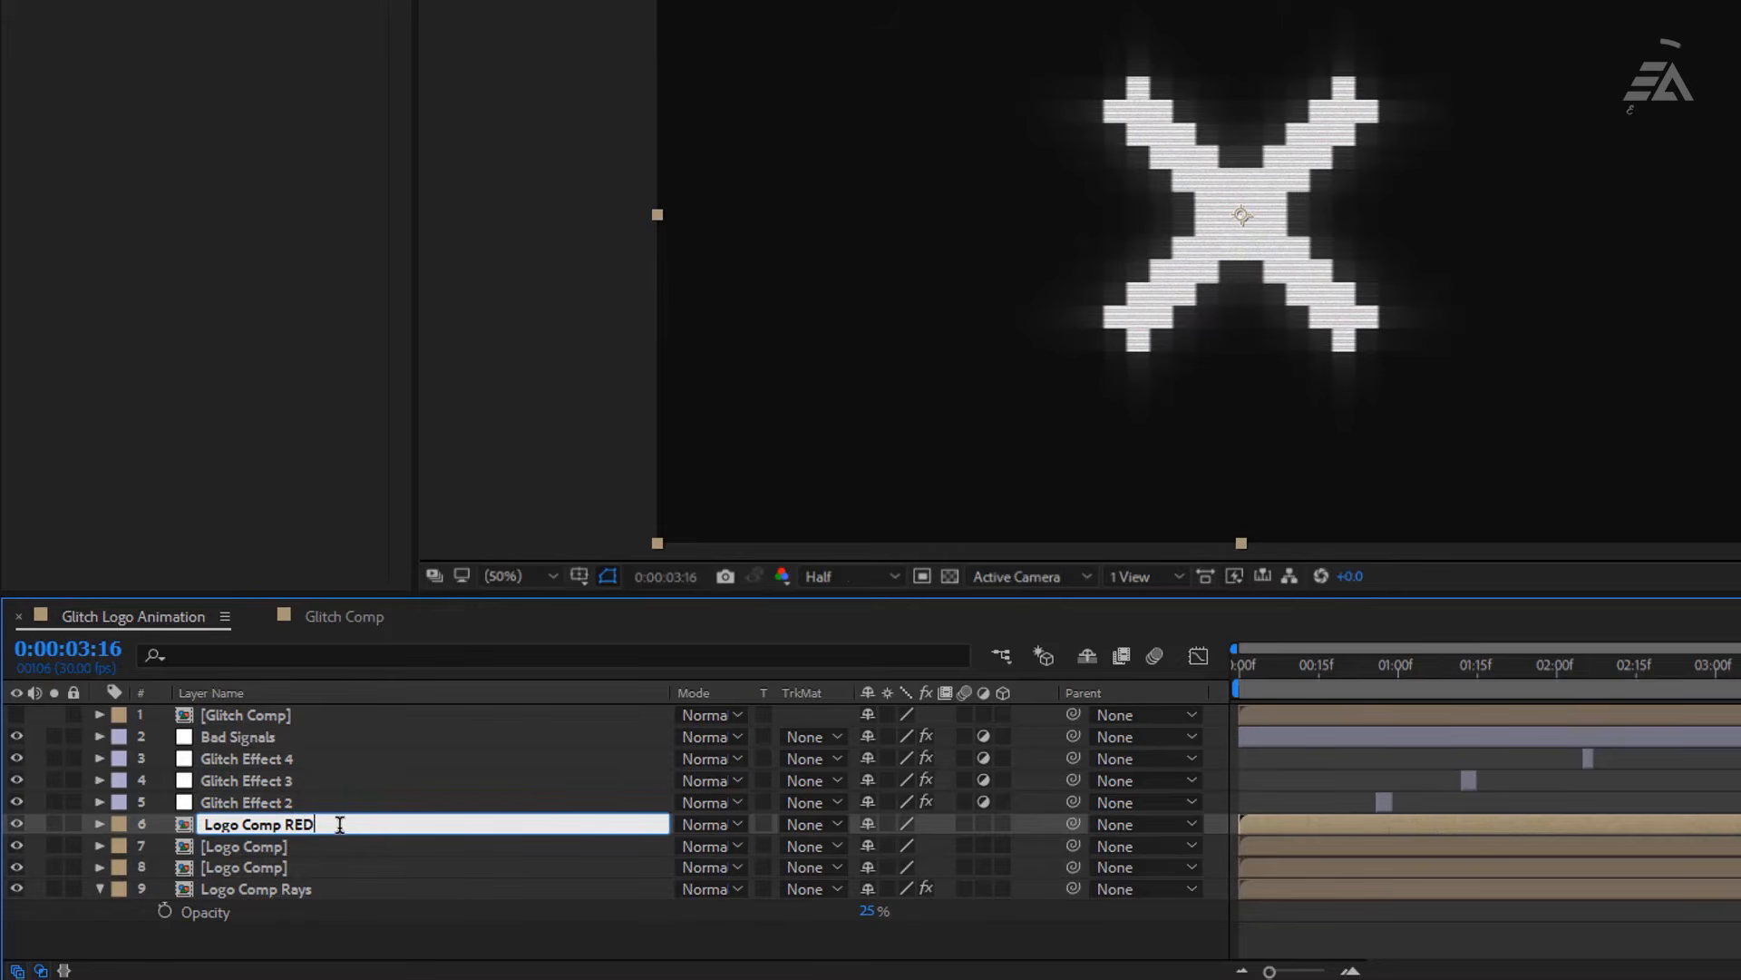
Rename the middle Logo Comp layer Logo Comp Green and the lowest one Logo Comp Blue.
right_click(294, 849)
left_click(326, 835)
left_click(332, 843)
type("Green")
right_click(294, 870)
left_click(311, 854)
left_click(319, 866)
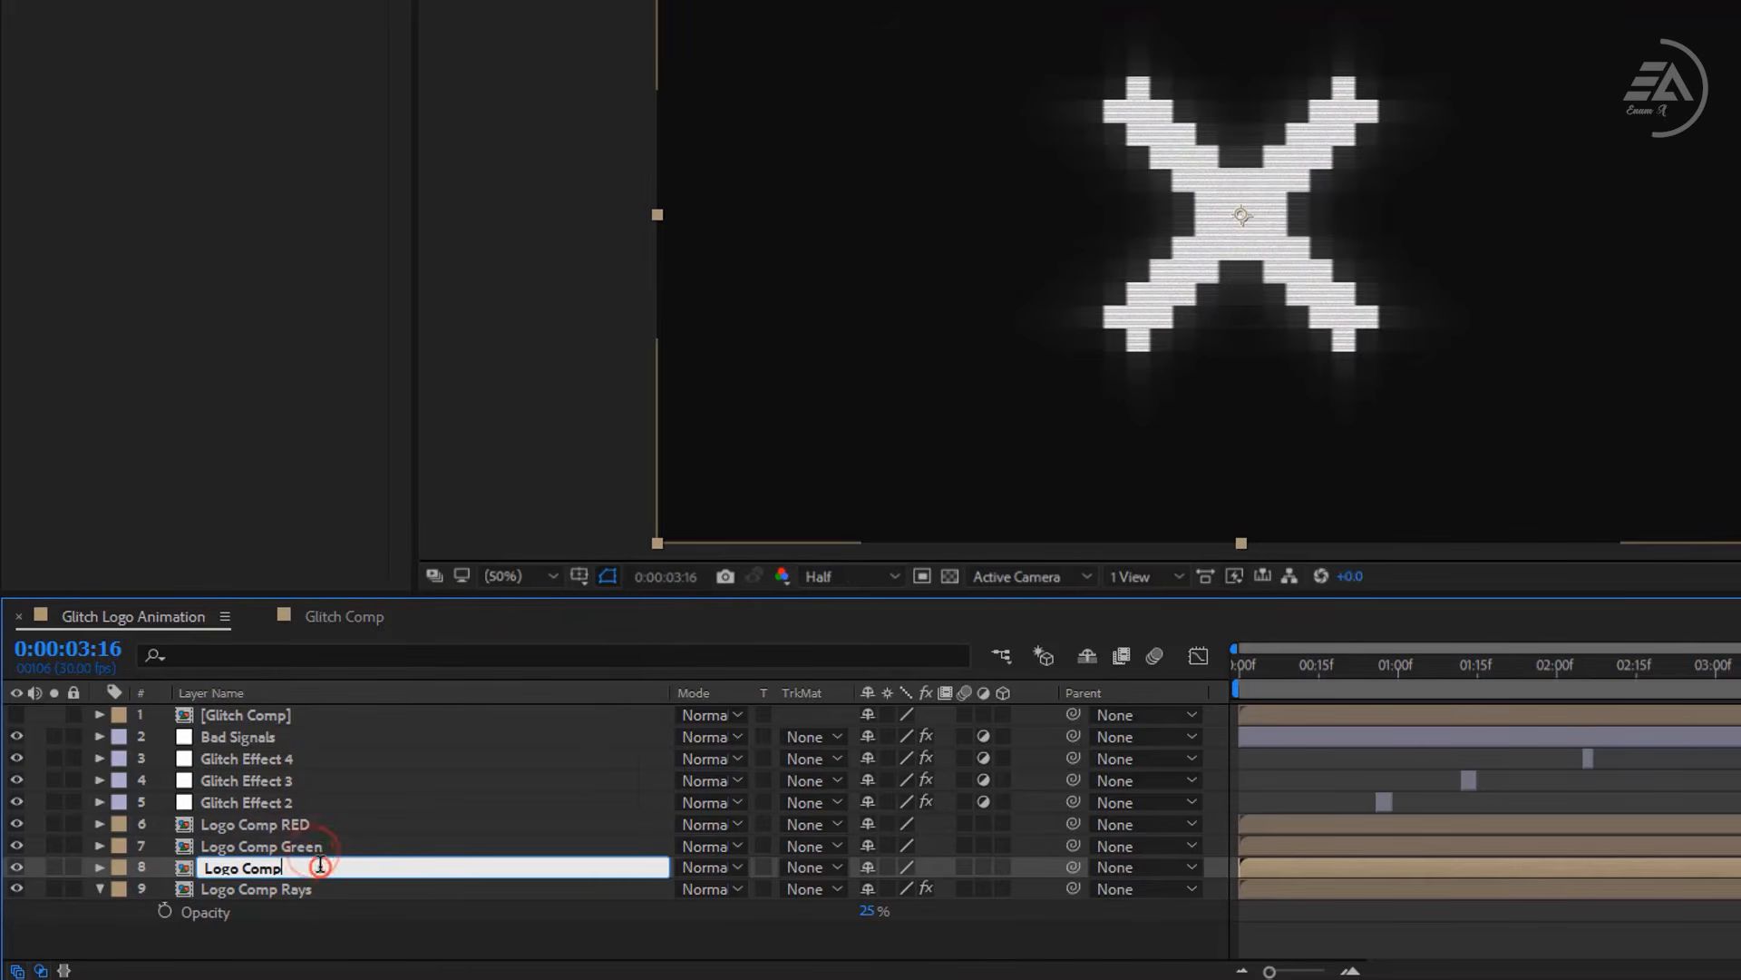
type("Blue")
key("Return")
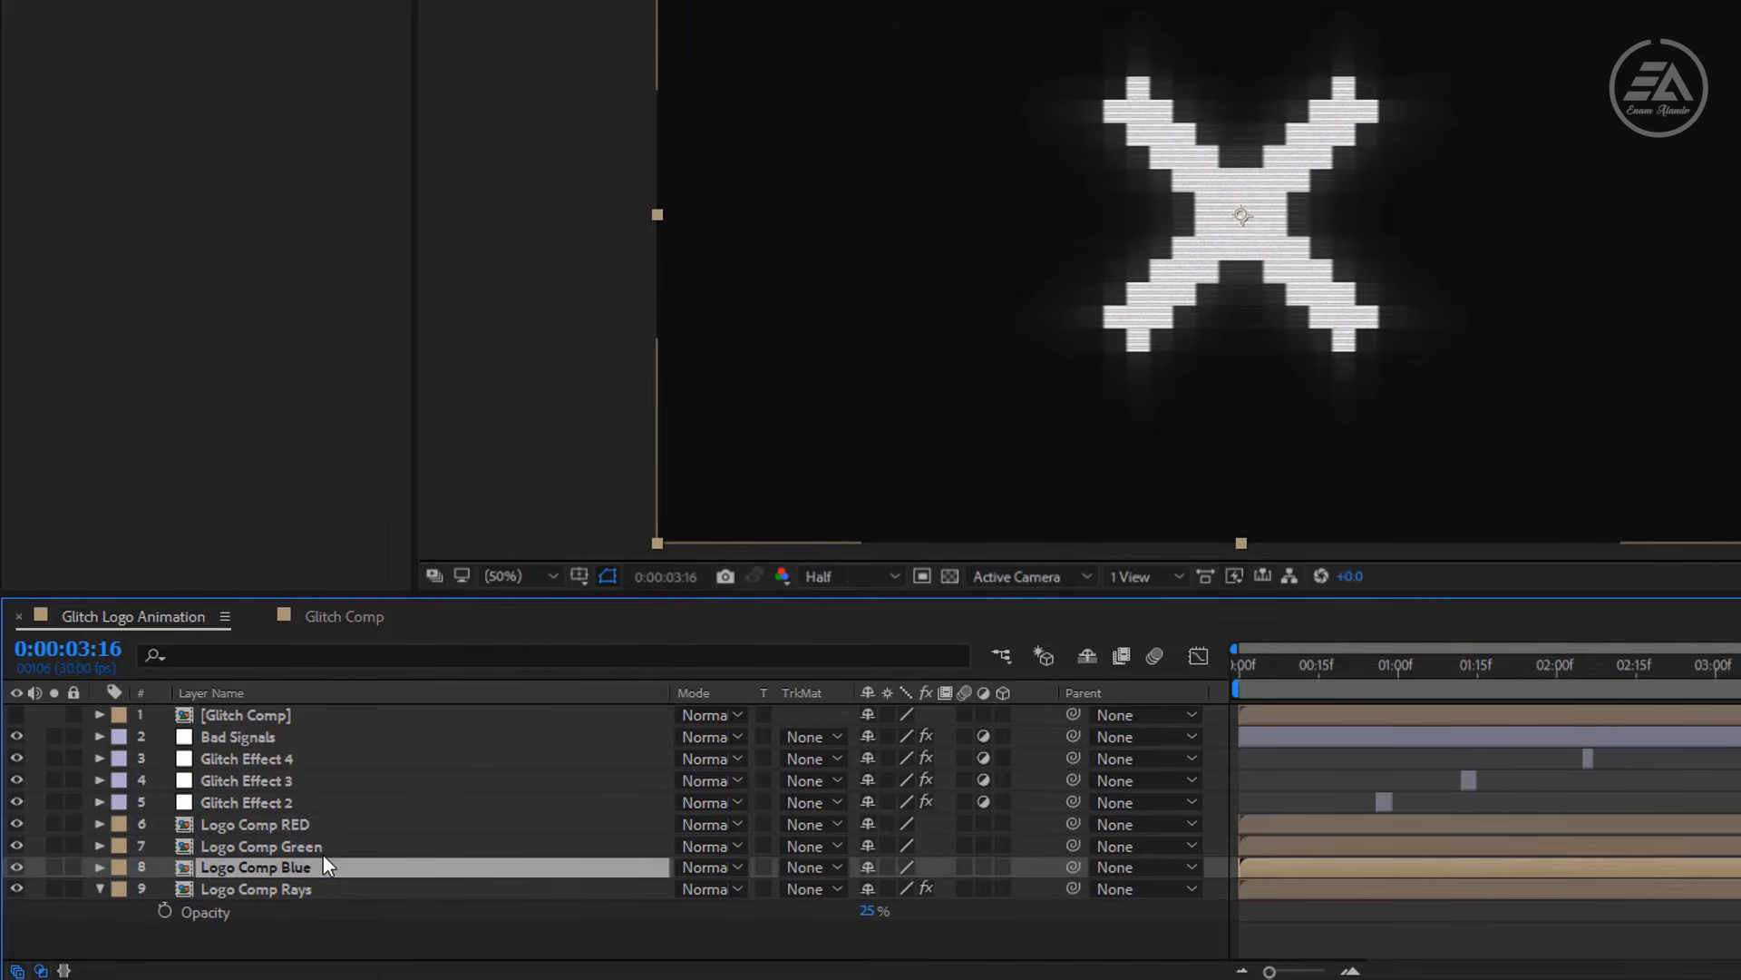
Set the blending mode of the Logo Comp RED, Green and Blue layers to Screen.
left_click(298, 823, "shift")
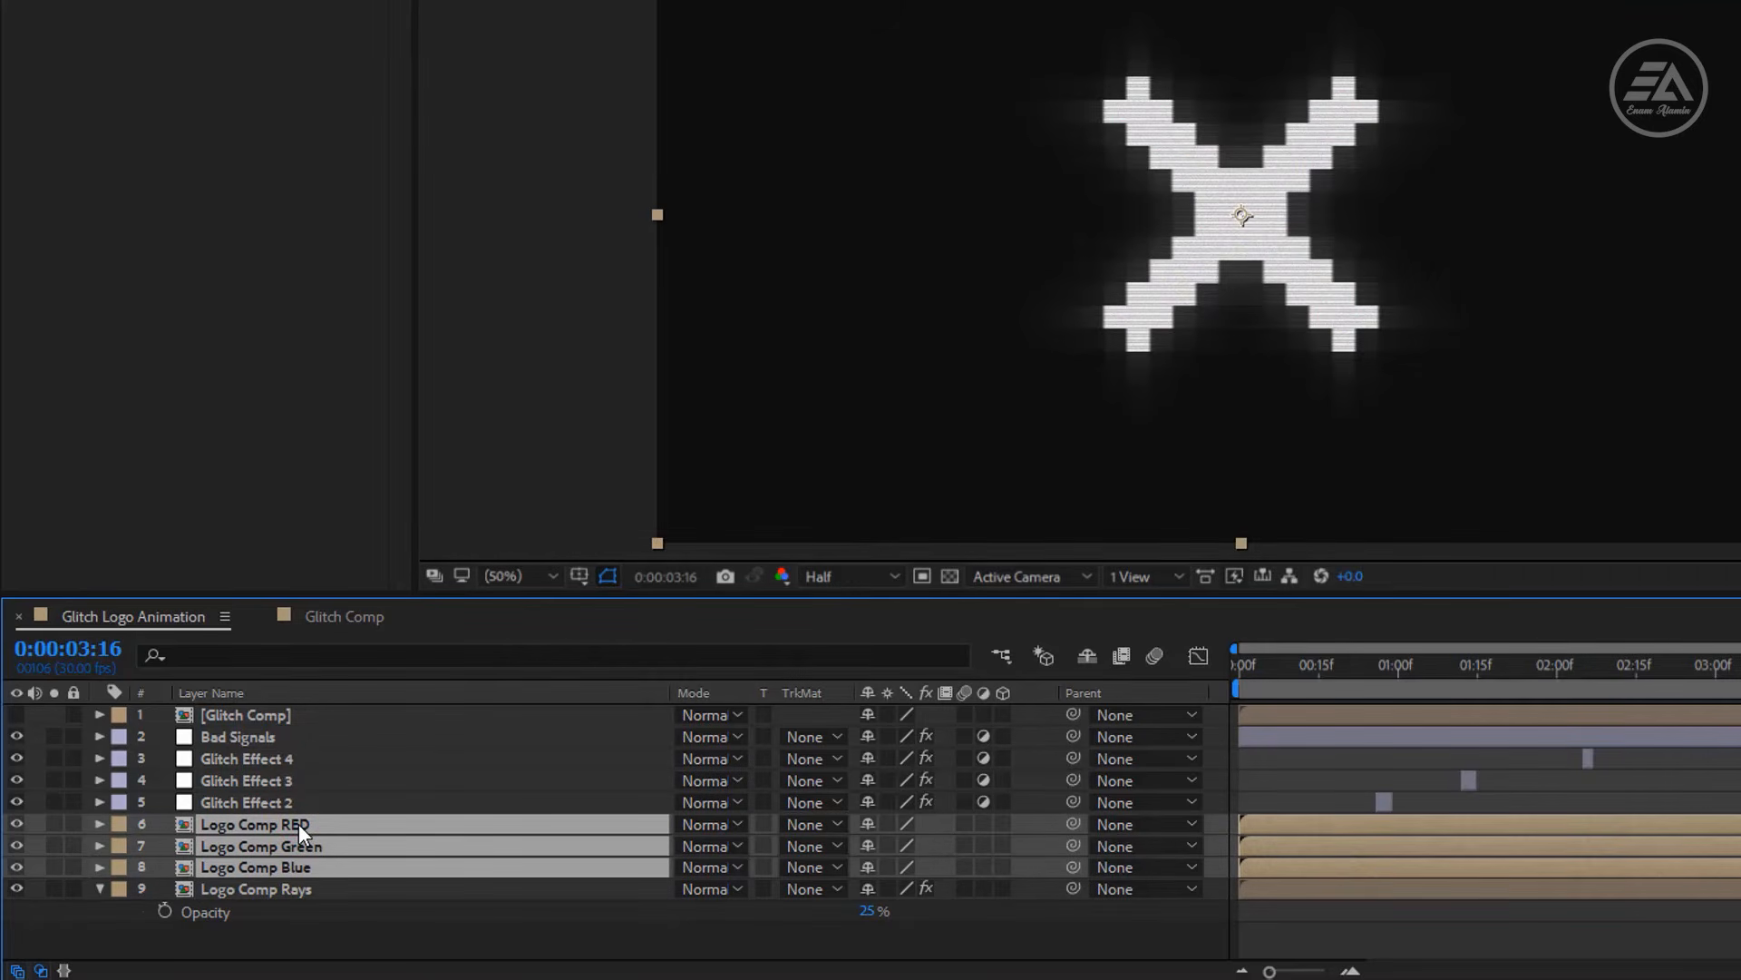
key("F4")
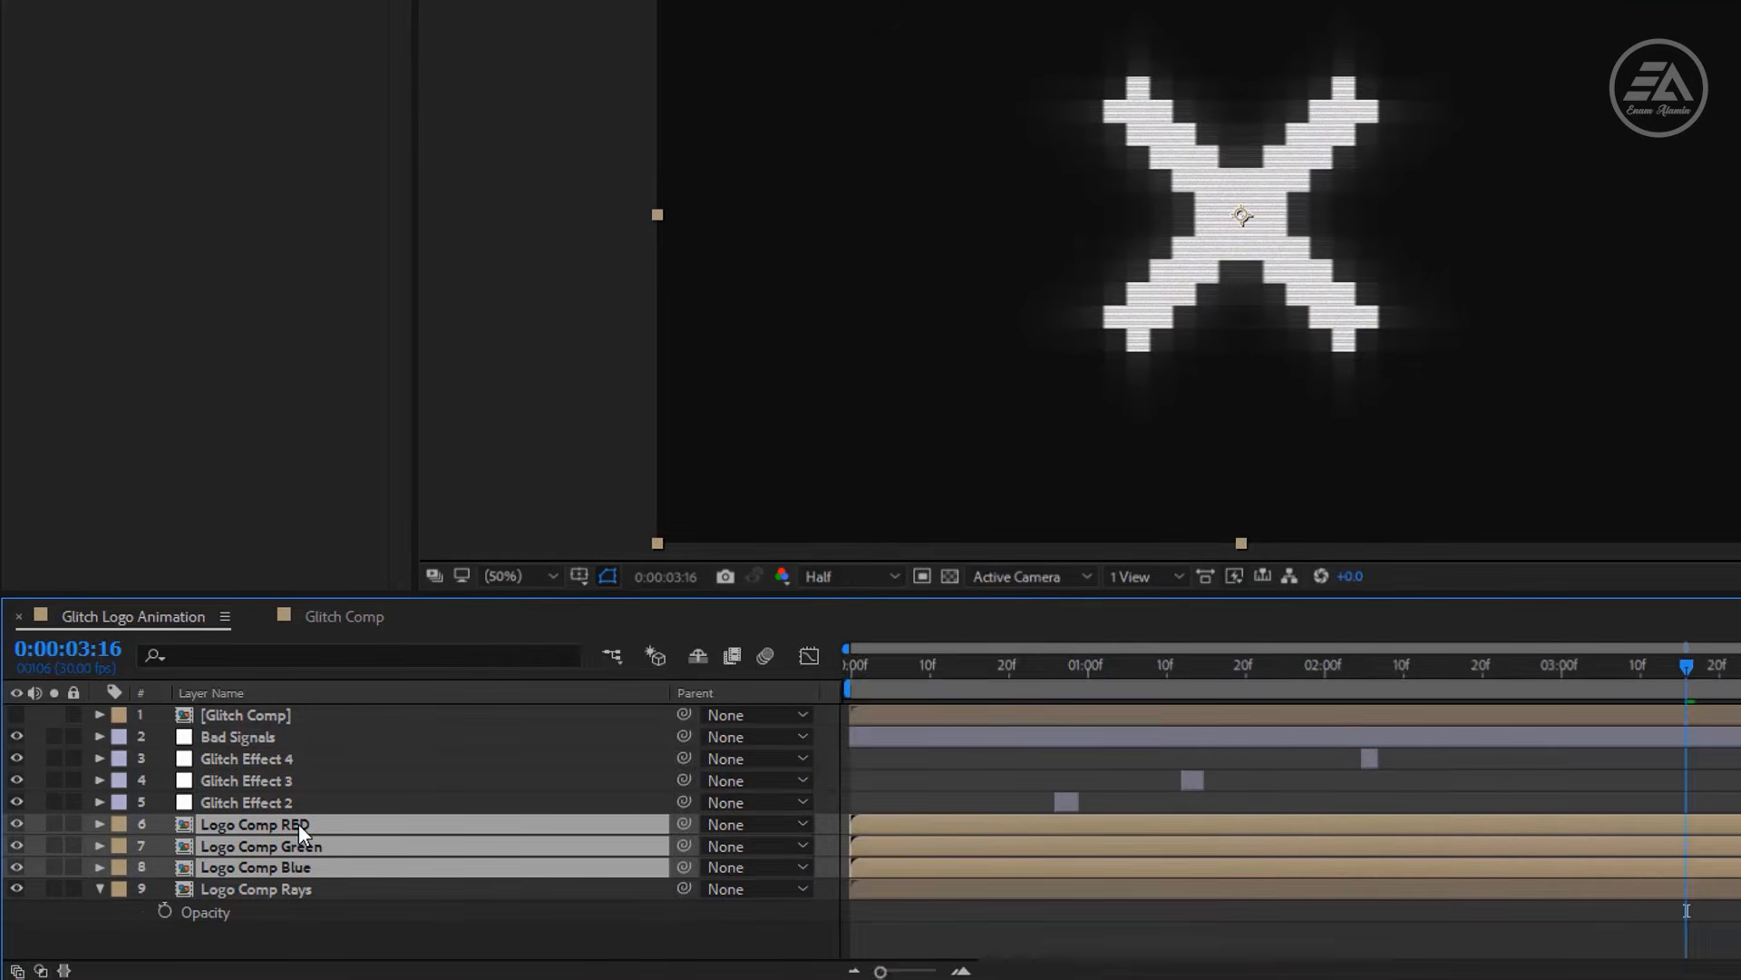
key("F4")
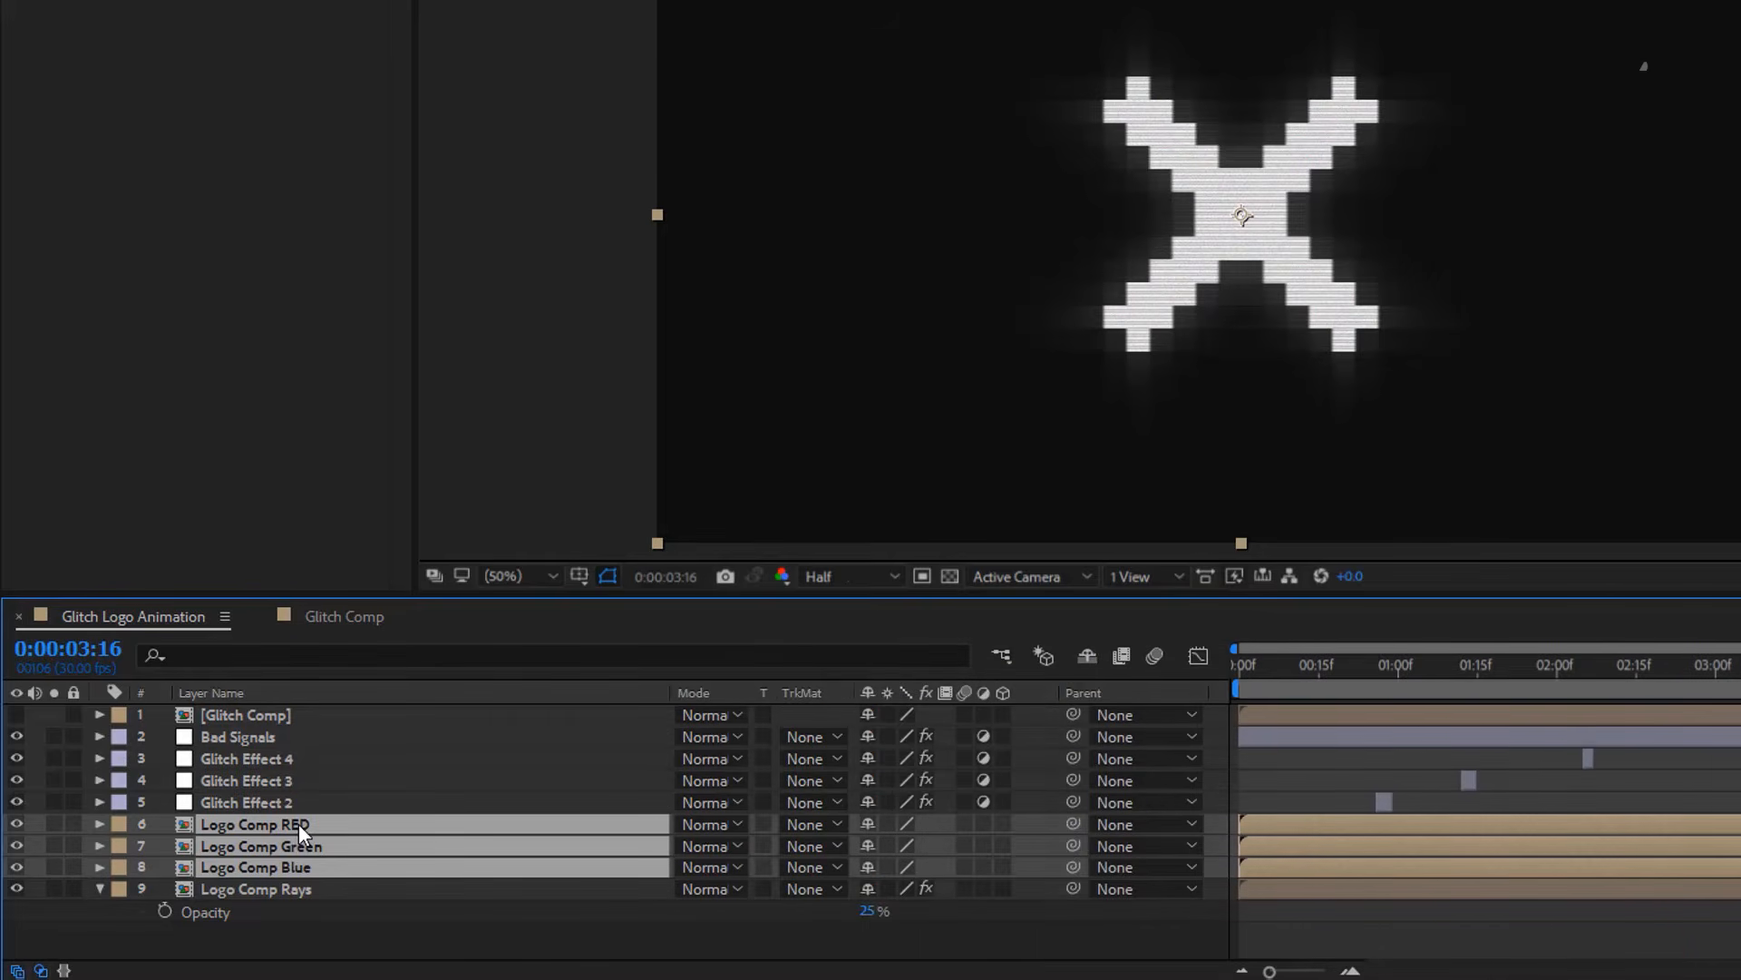
left_click(740, 821)
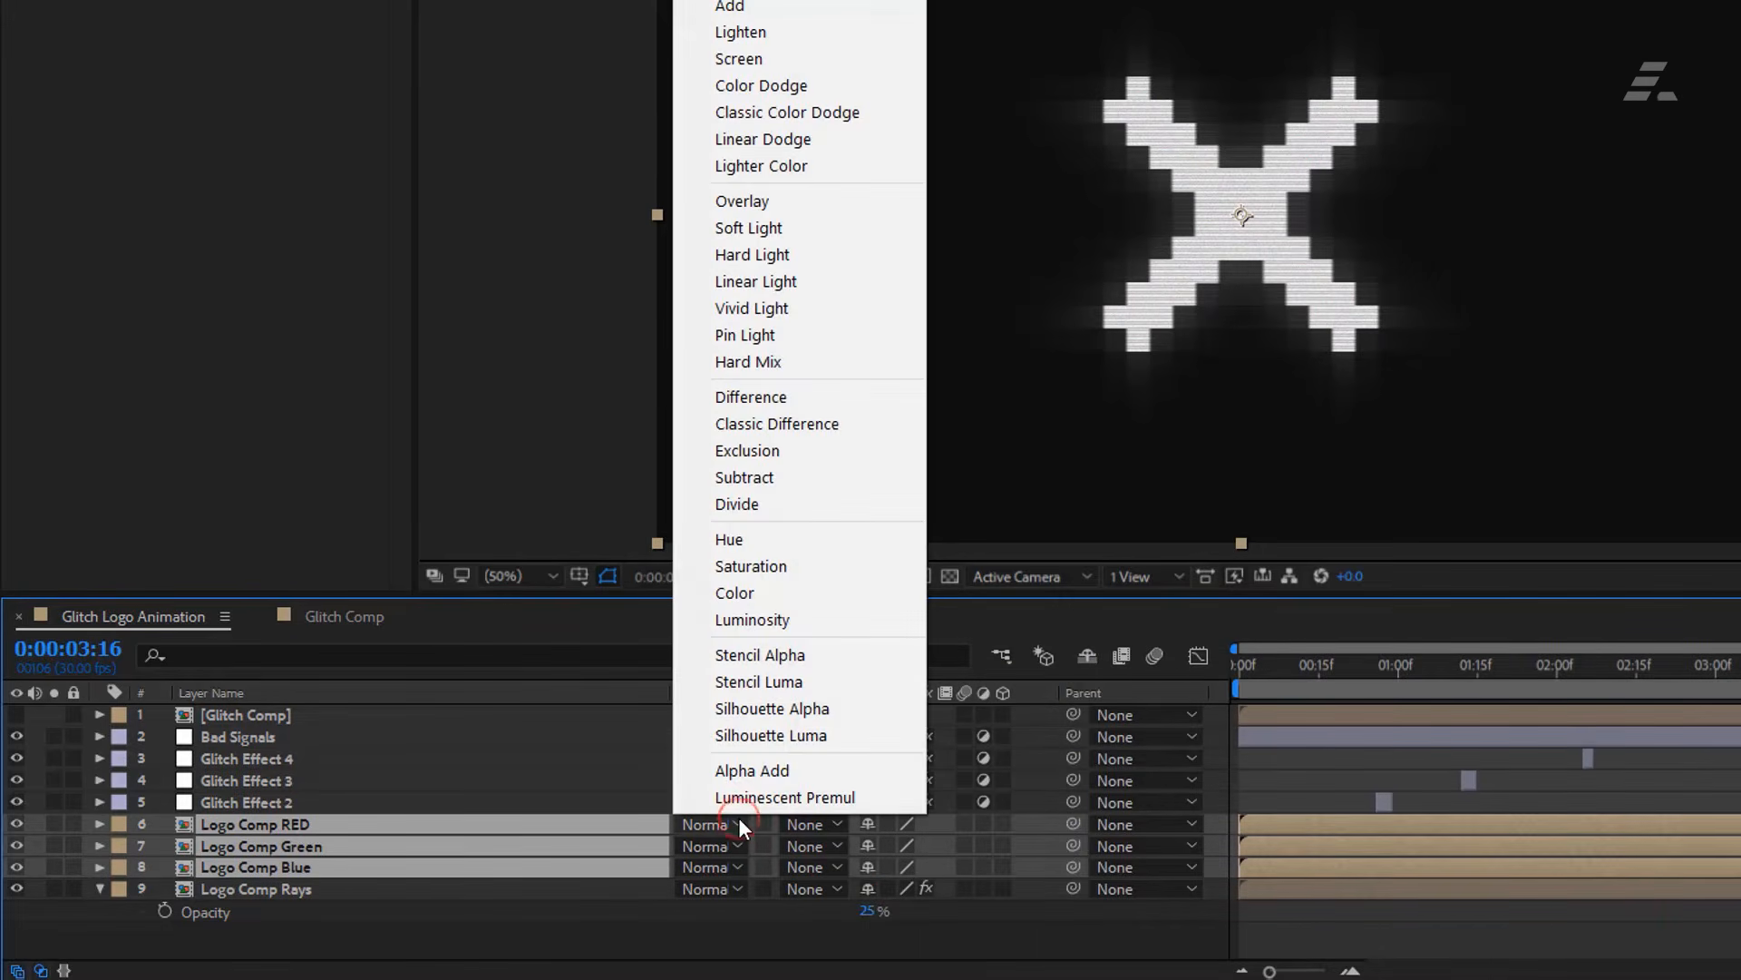
left_click(753, 61)
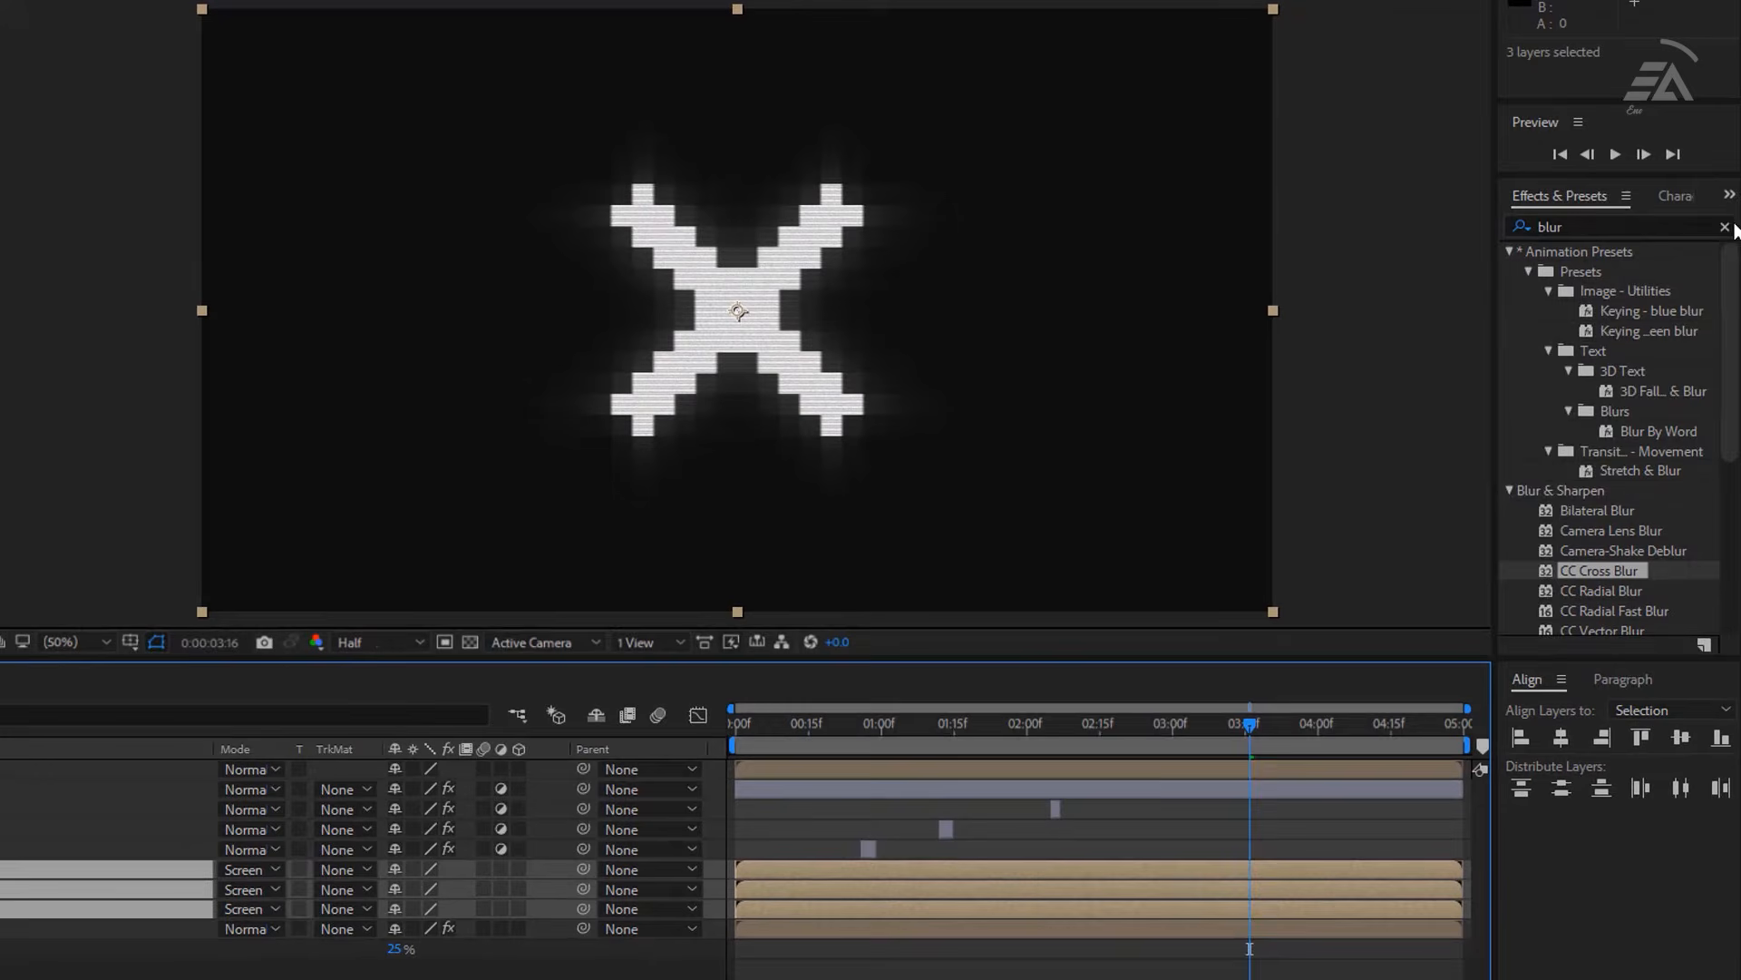
Apply the Fill effect to the selected Logo Comp RED, Green and Blue layers.
left_click(1685, 225)
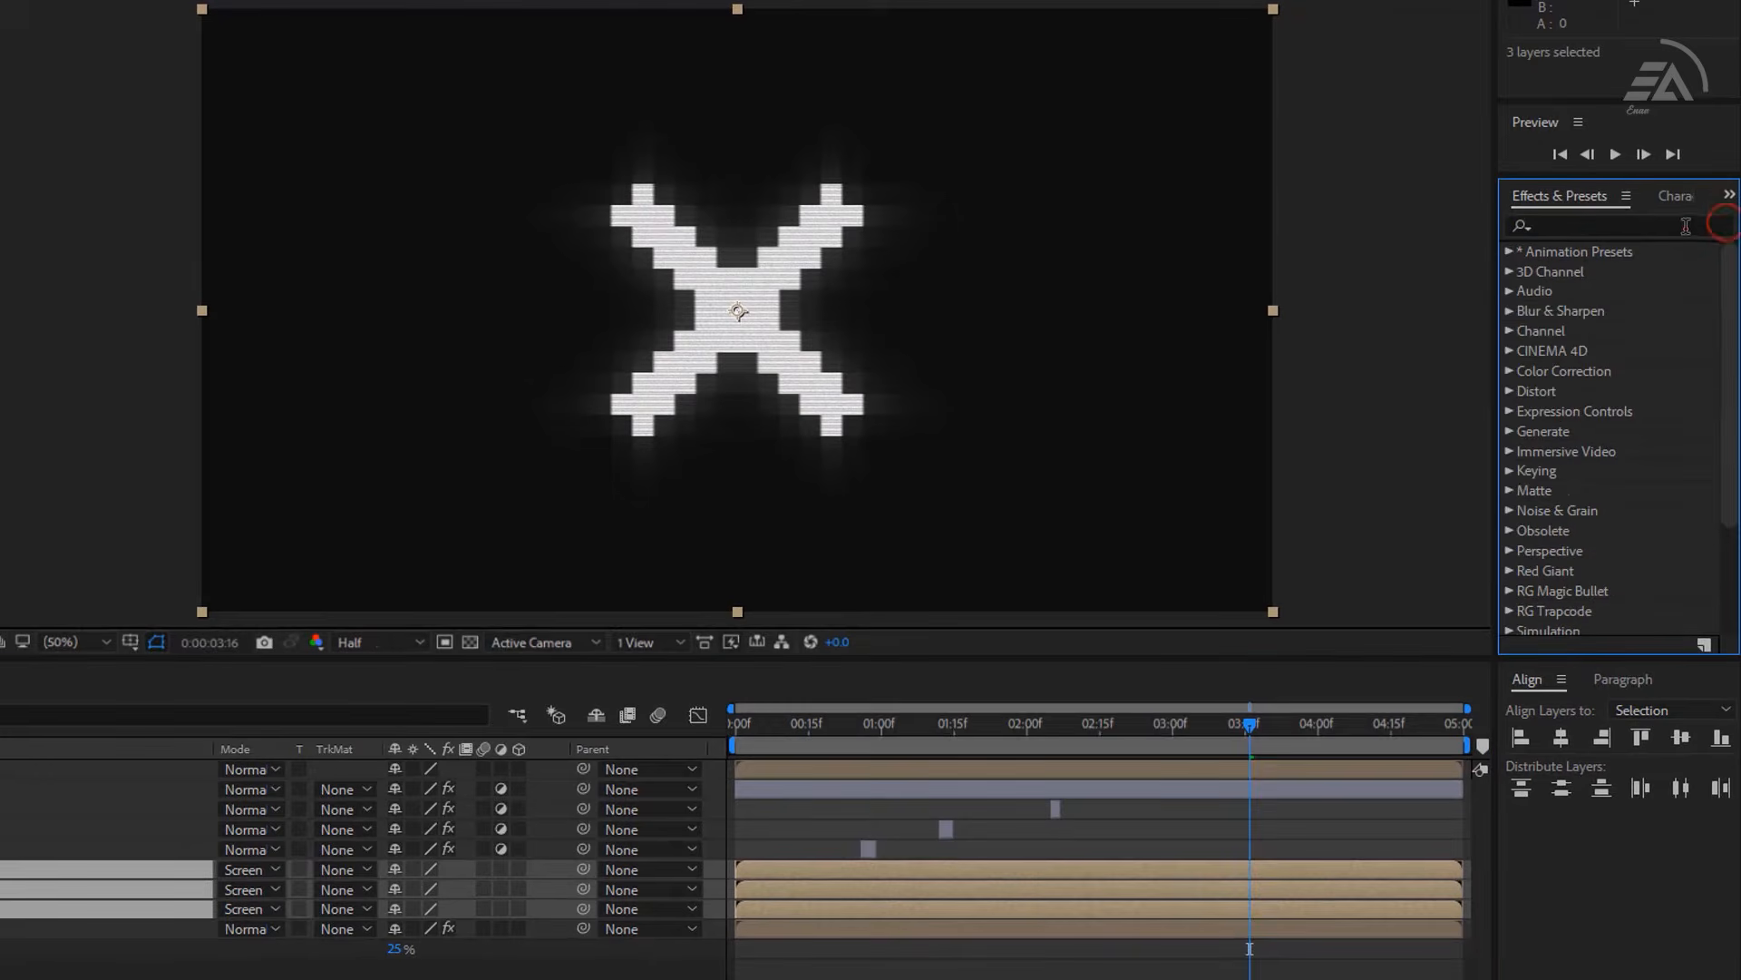
left_click(1666, 226)
type("fill")
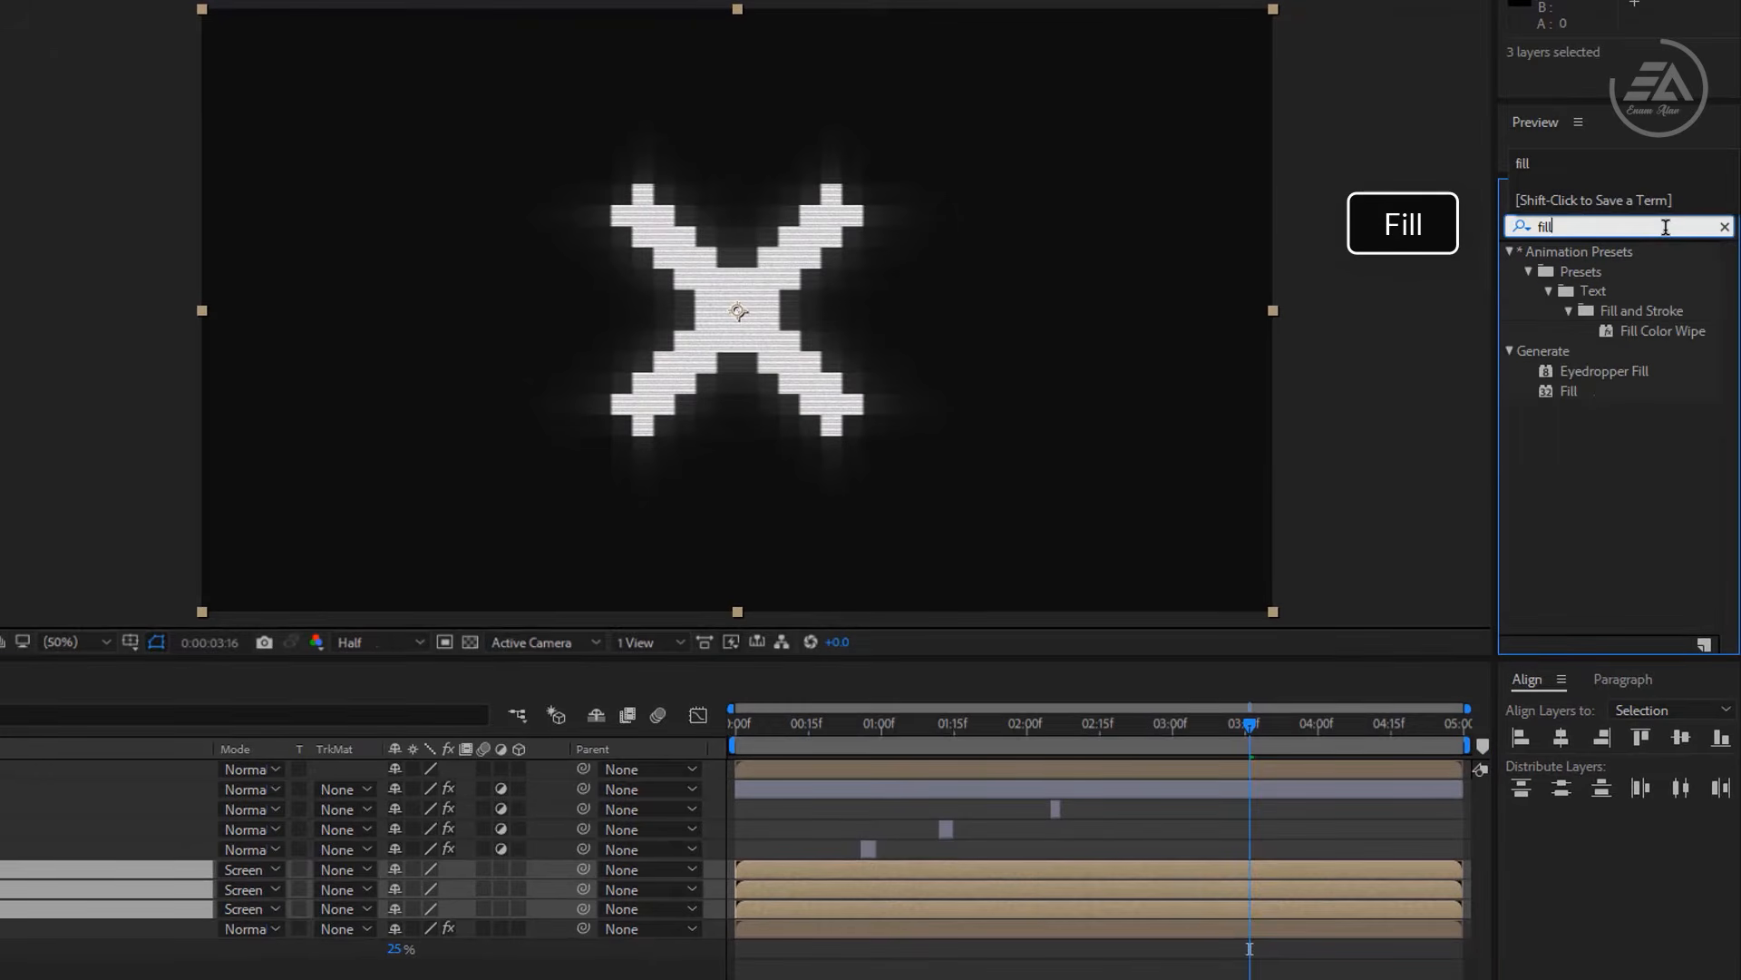
double_click(1568, 391)
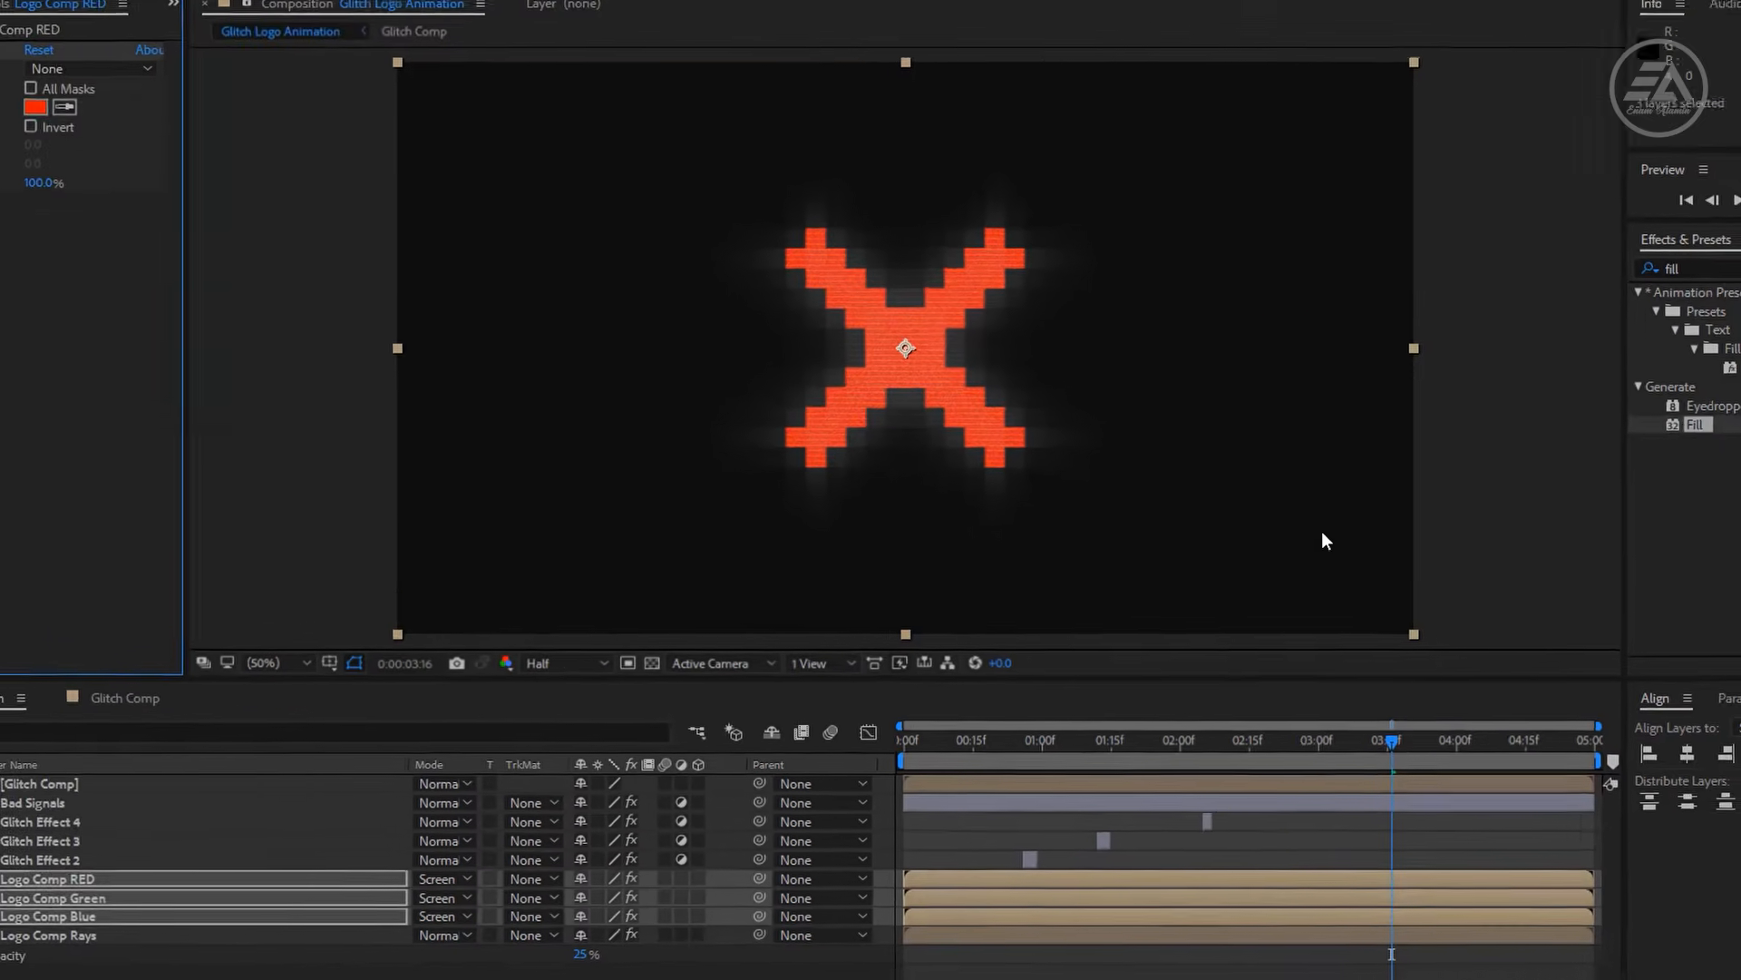
Set the Fill colour of the Logo Comp Green layer to green 3AFF00.
left_click(74, 898)
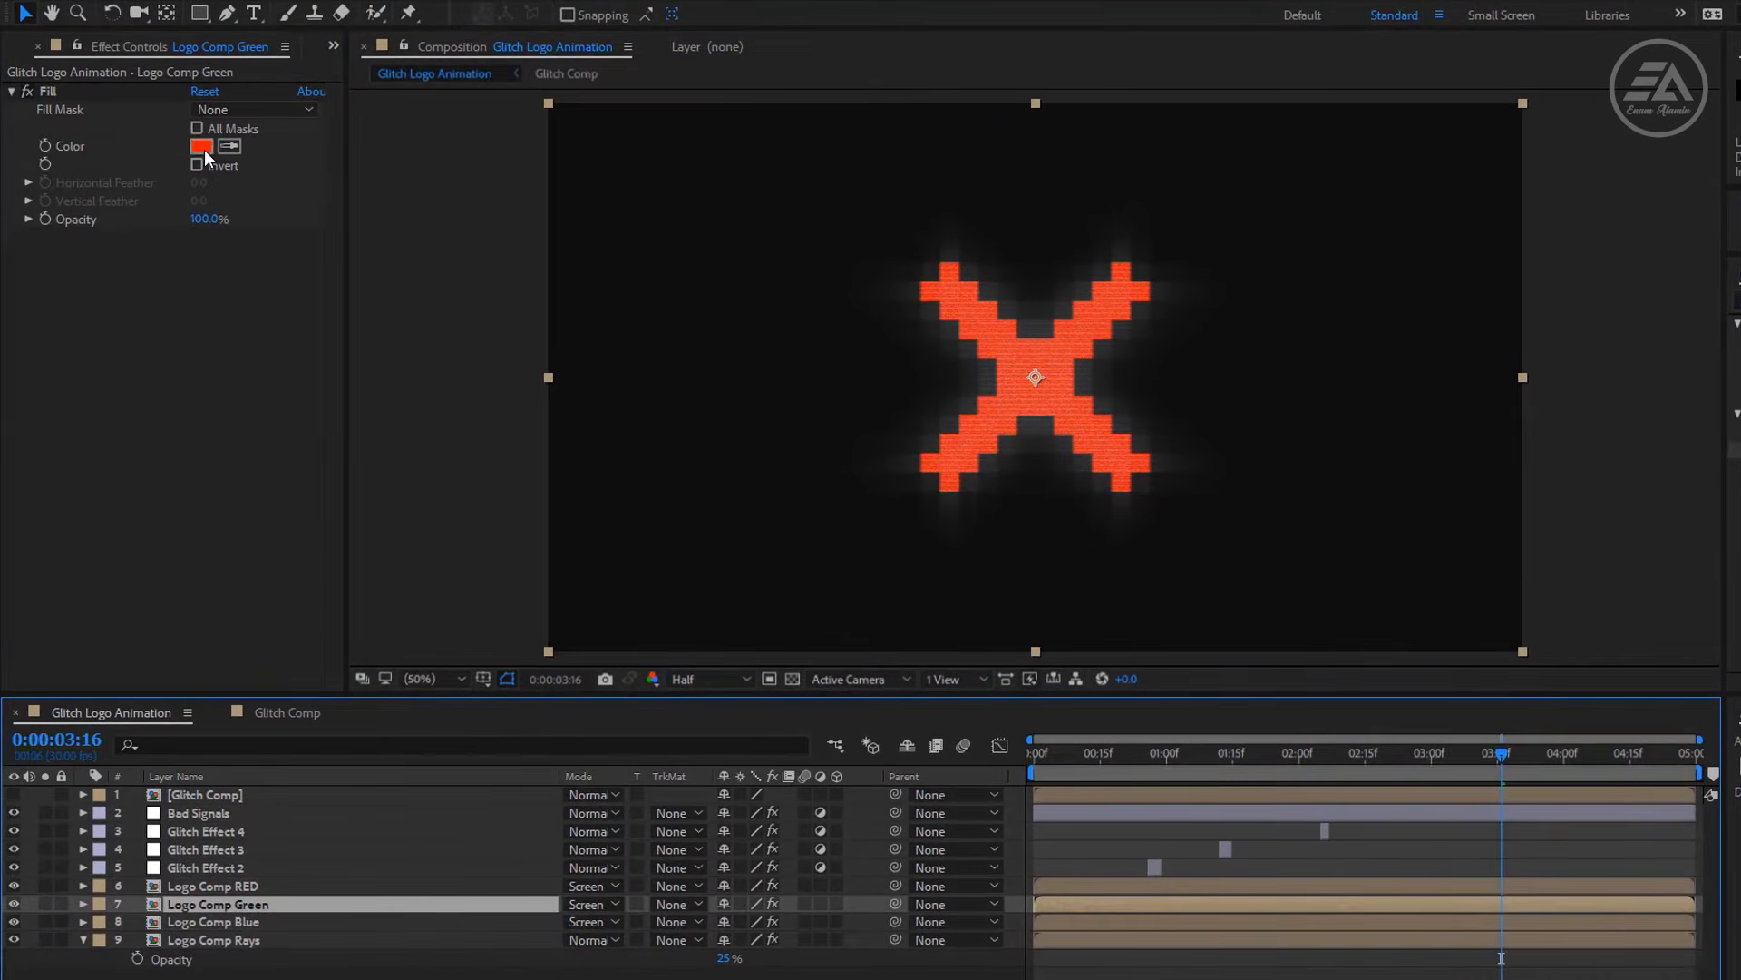
left_click(201, 147)
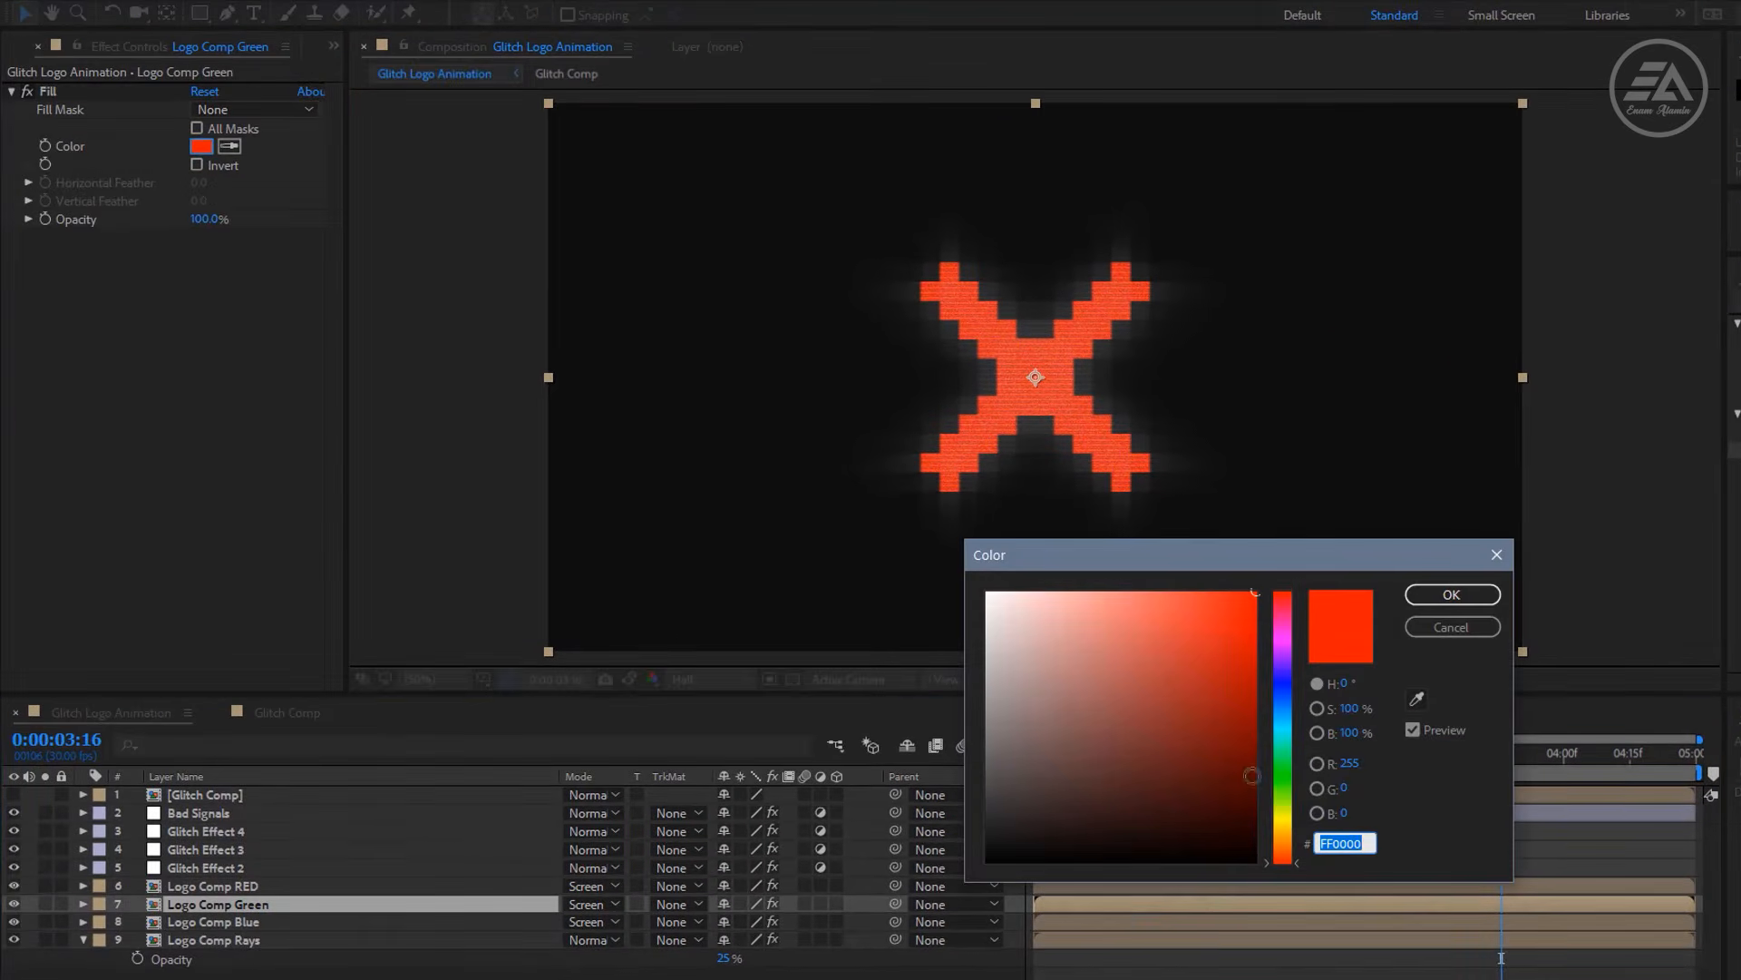
left_click(1283, 786)
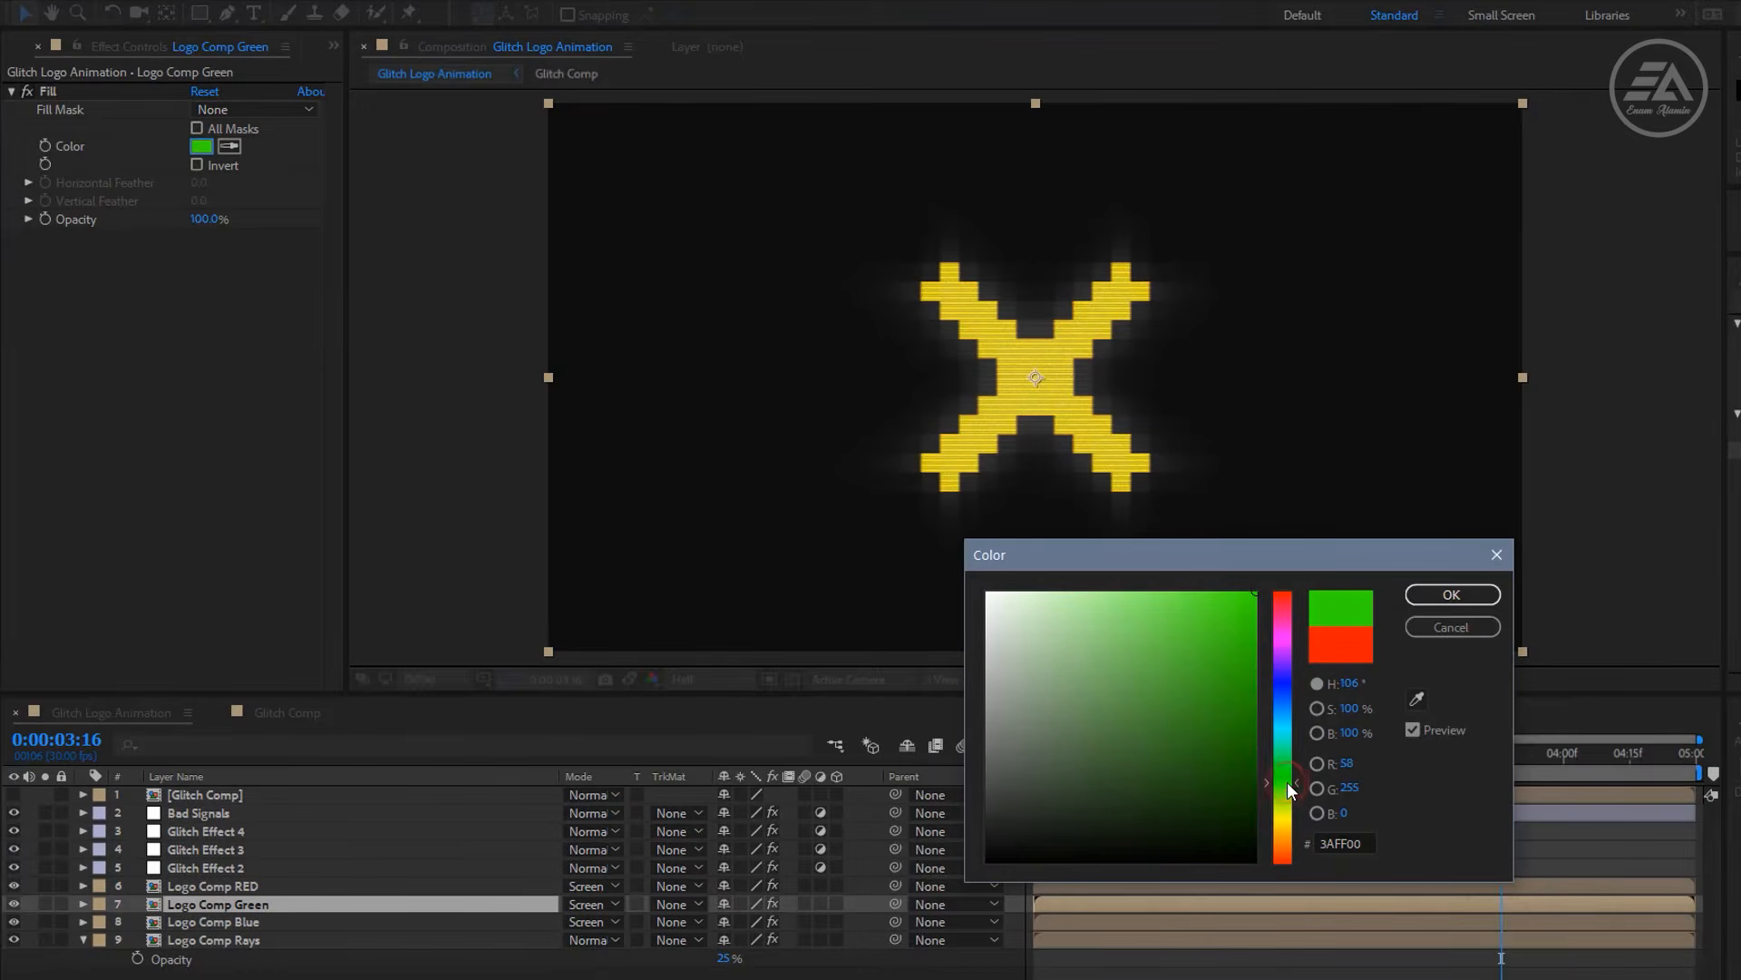
left_click(1452, 594)
Set the Fill colour of the Logo Comp Blue layer to blue 0009FF.
left_click(256, 921)
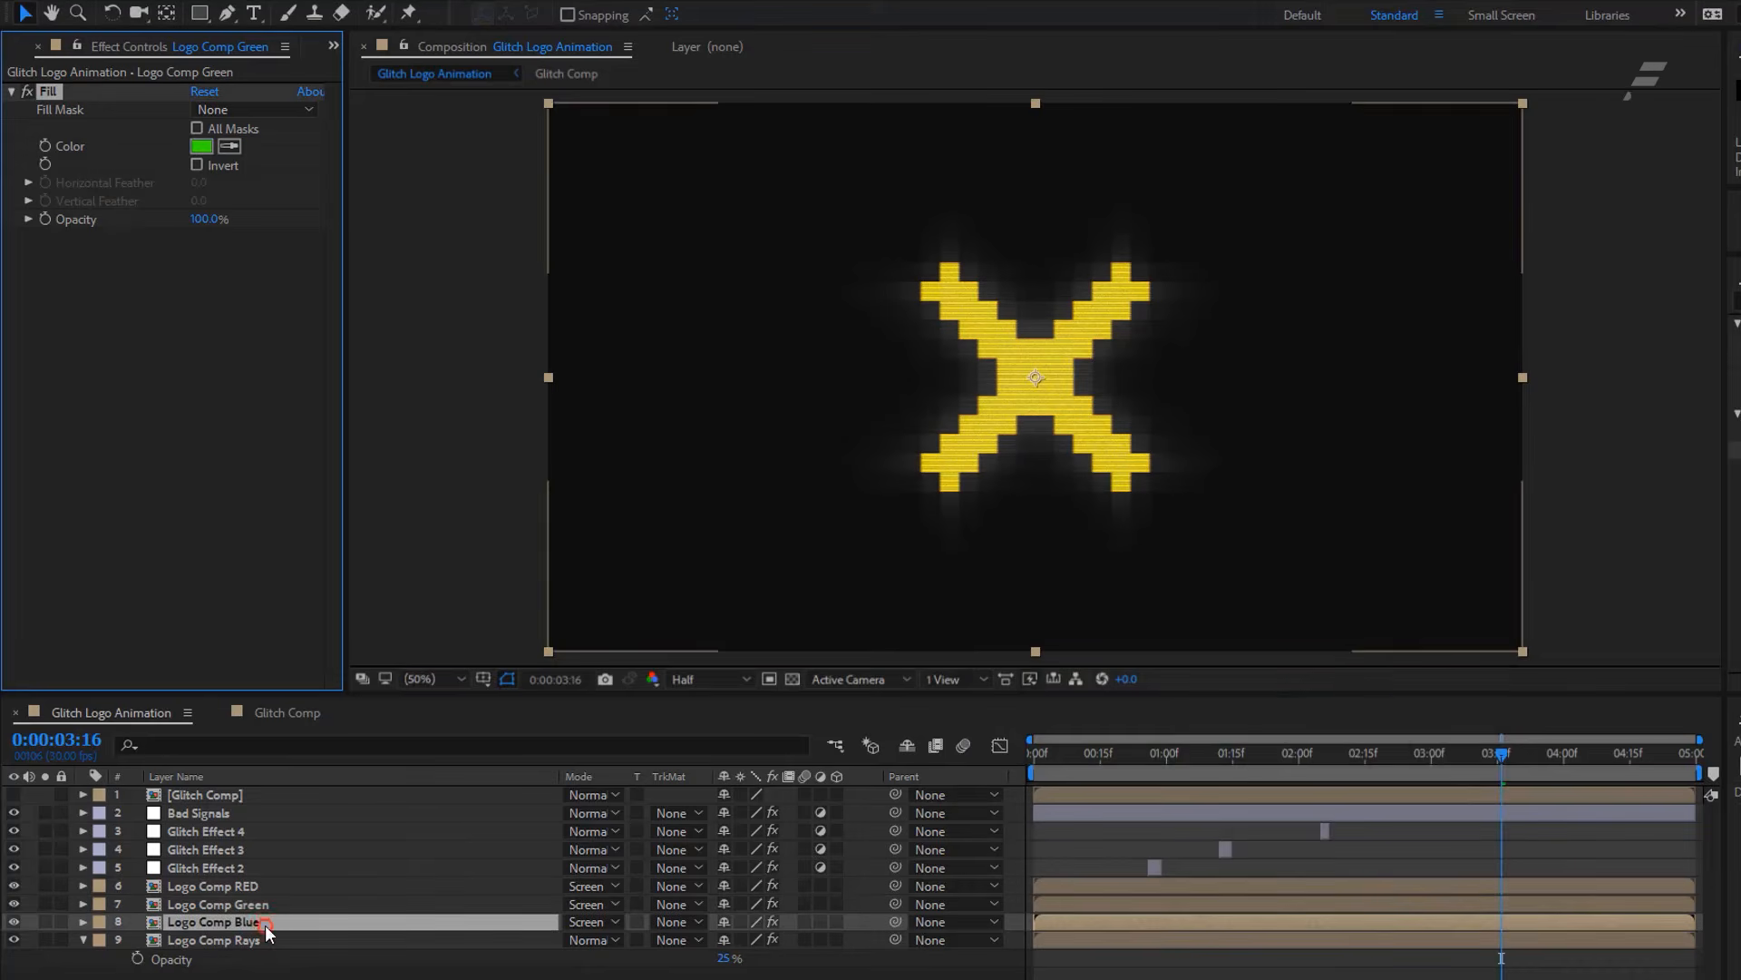
left_click(205, 150)
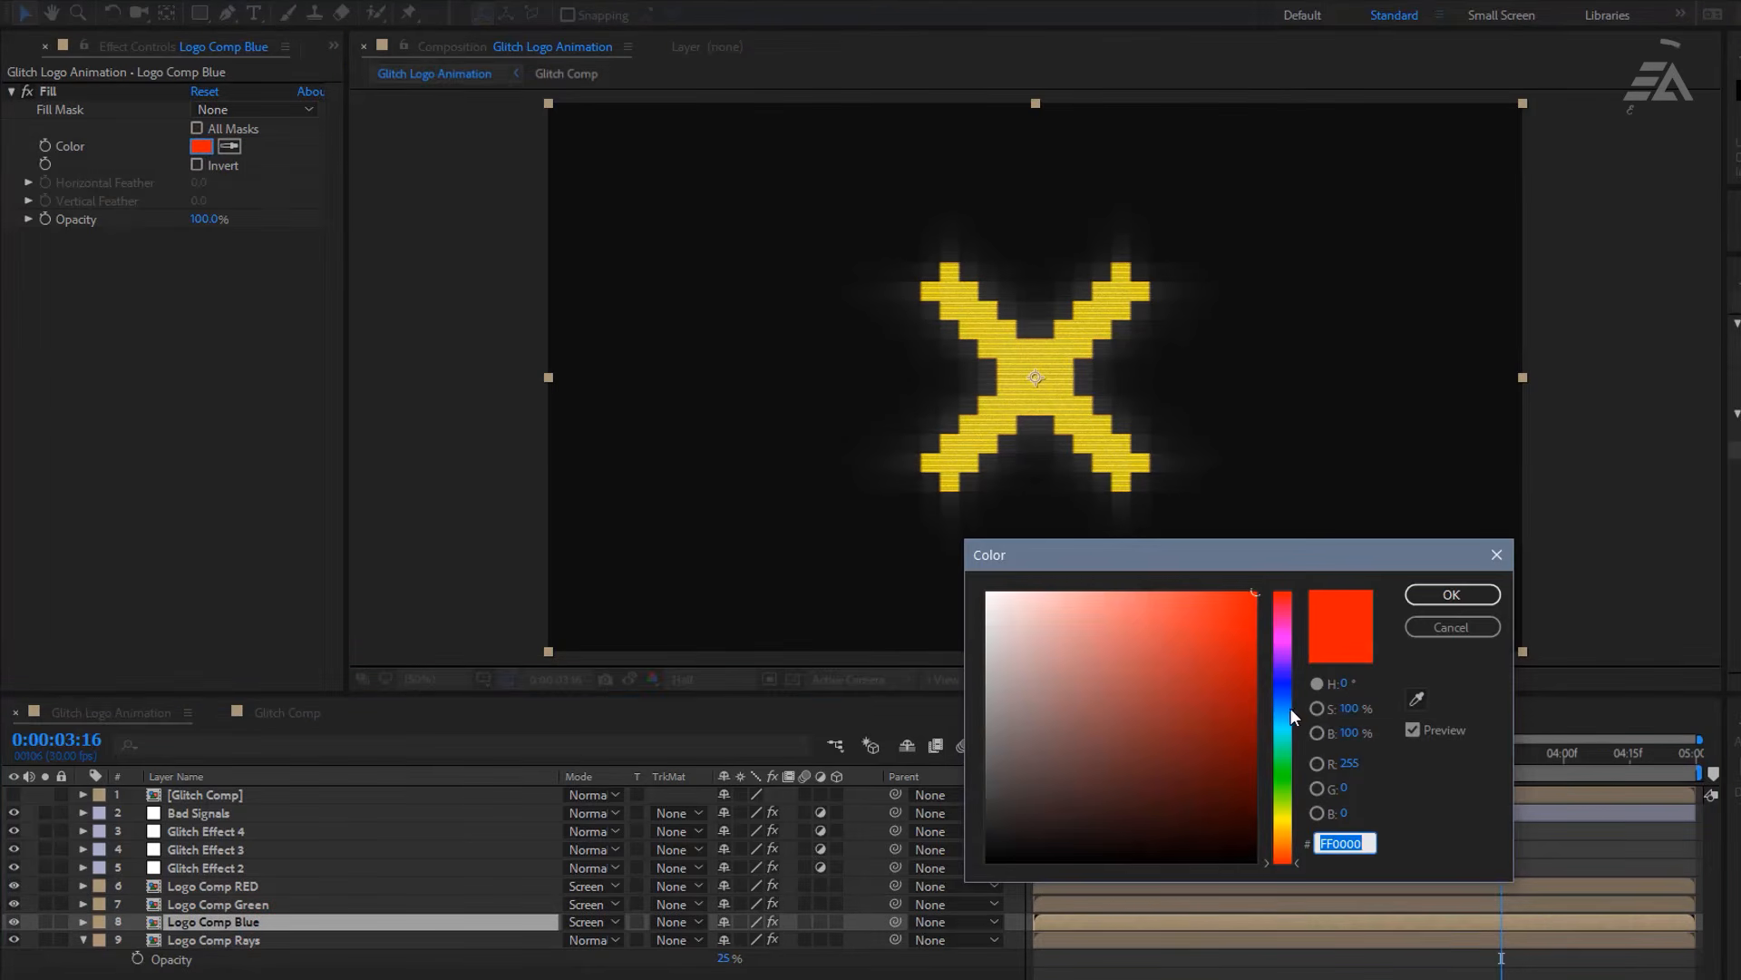
left_click(1284, 682)
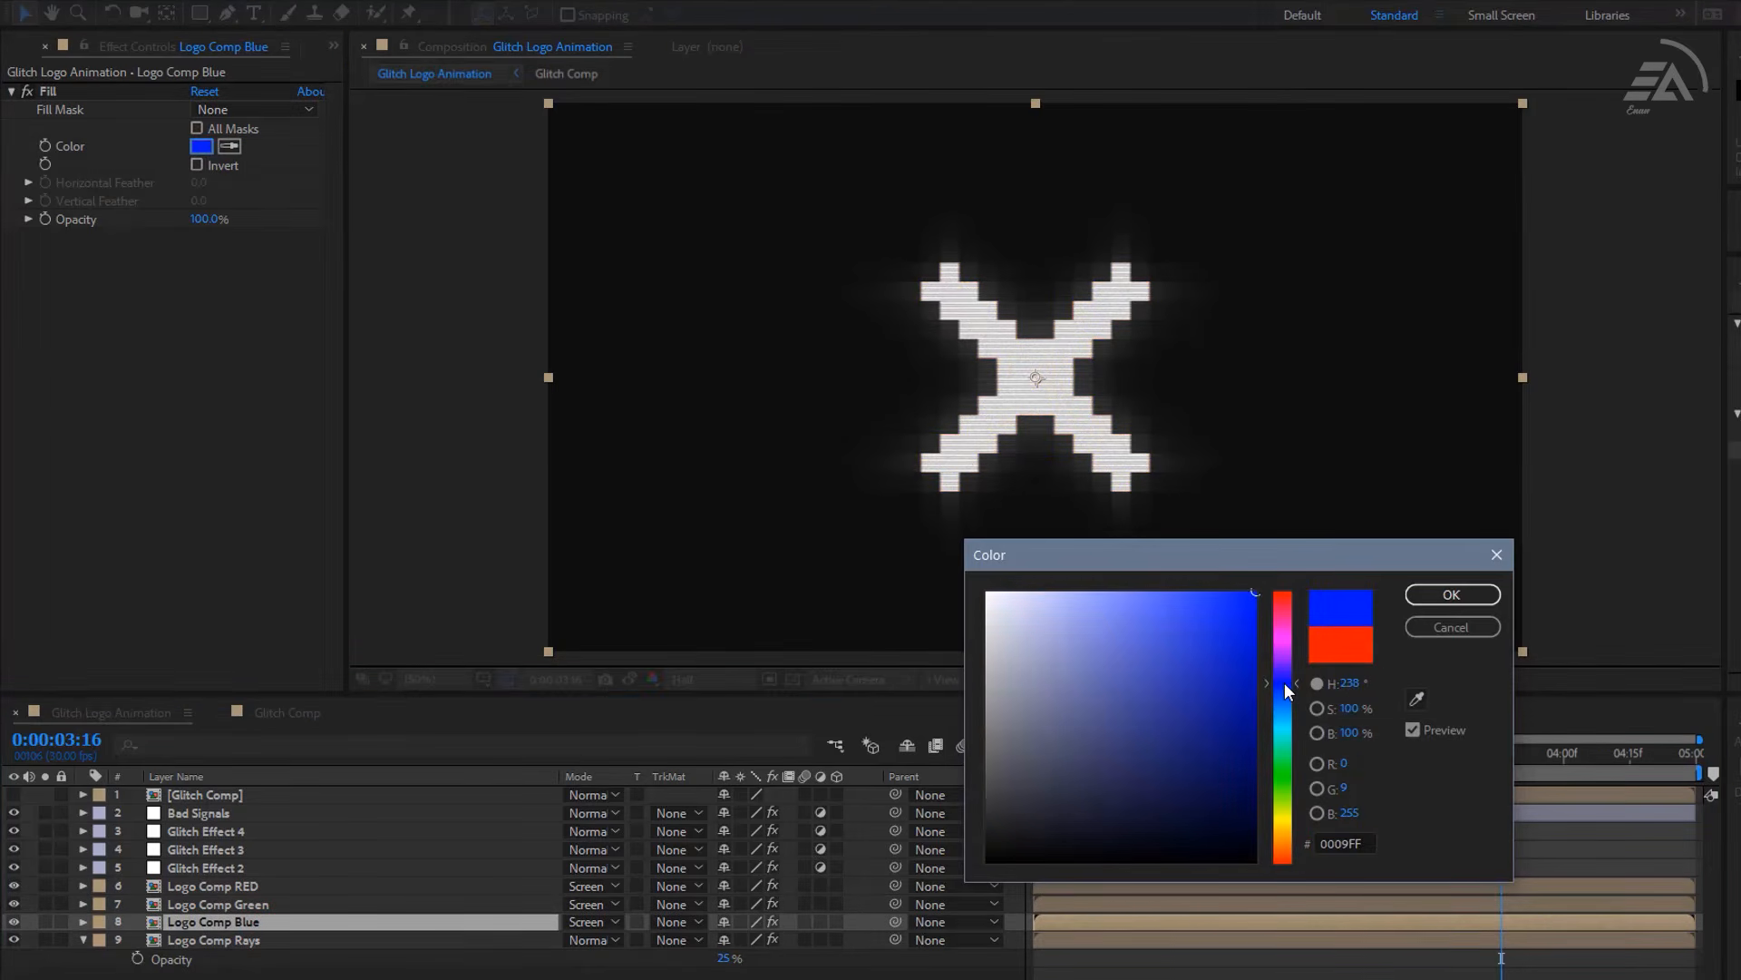
left_click(1451, 595)
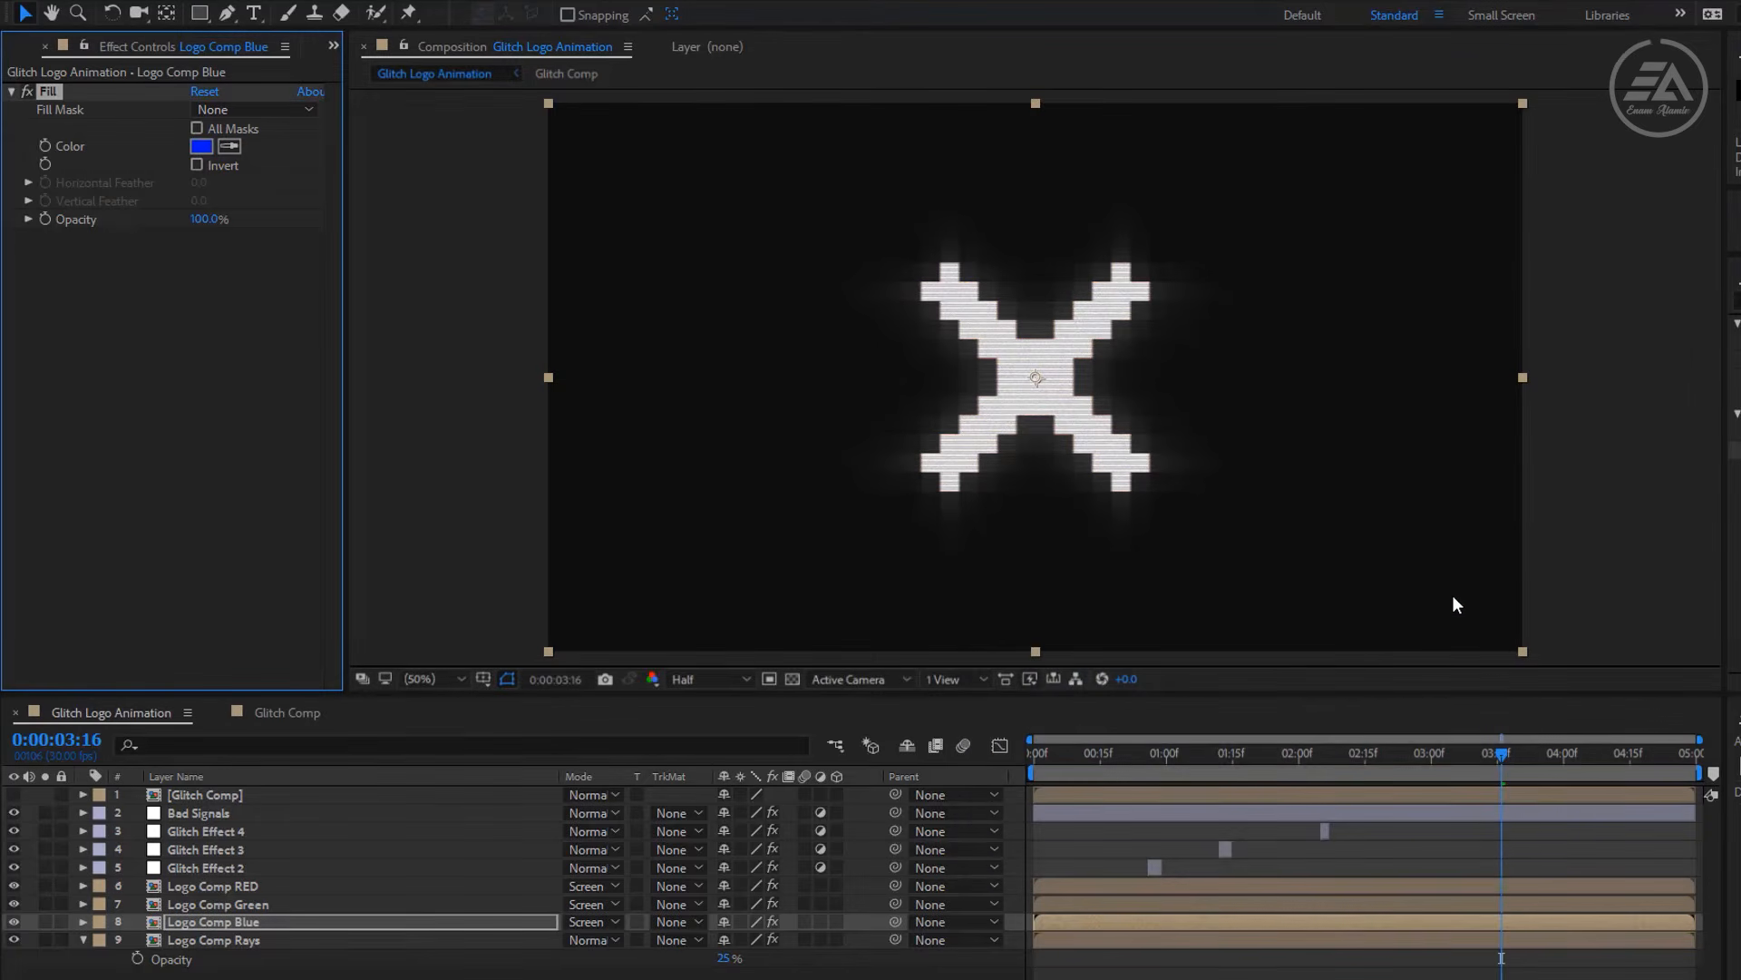
Add a Position keyframe to the Logo Comp RED layer at 0:00:00:26, where Glitch Effect 2 begins.
left_click(248, 884)
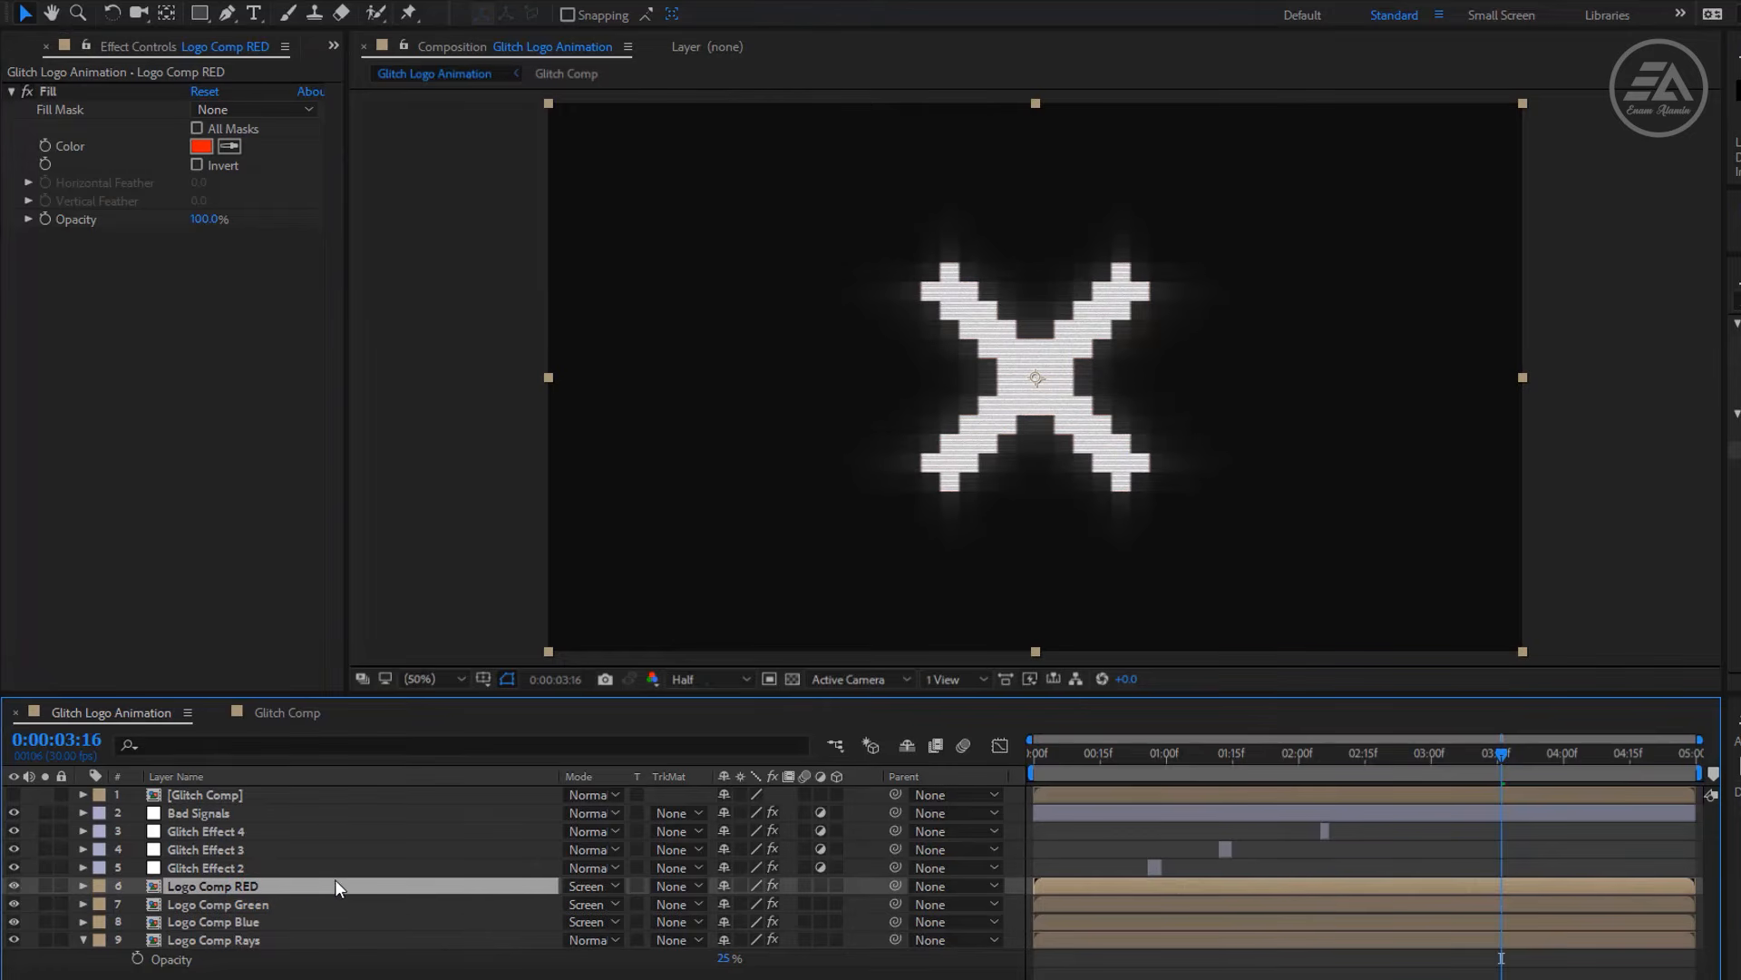
left_click(1152, 760)
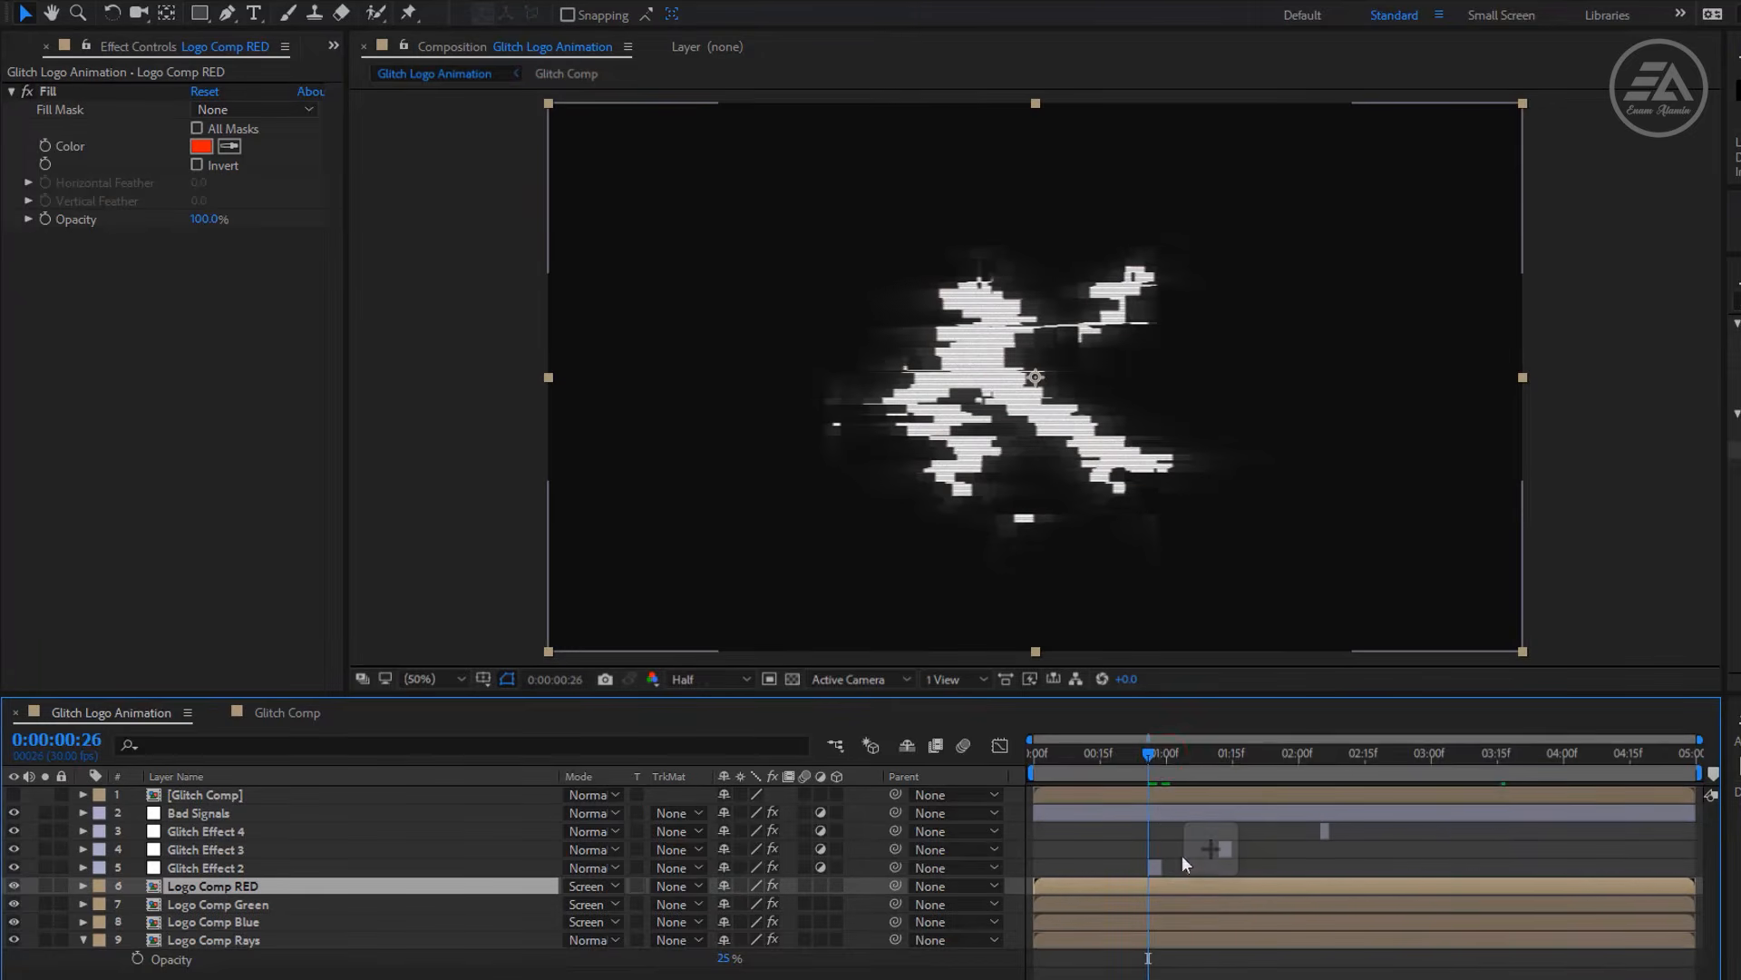
key("plus")
key("plus")
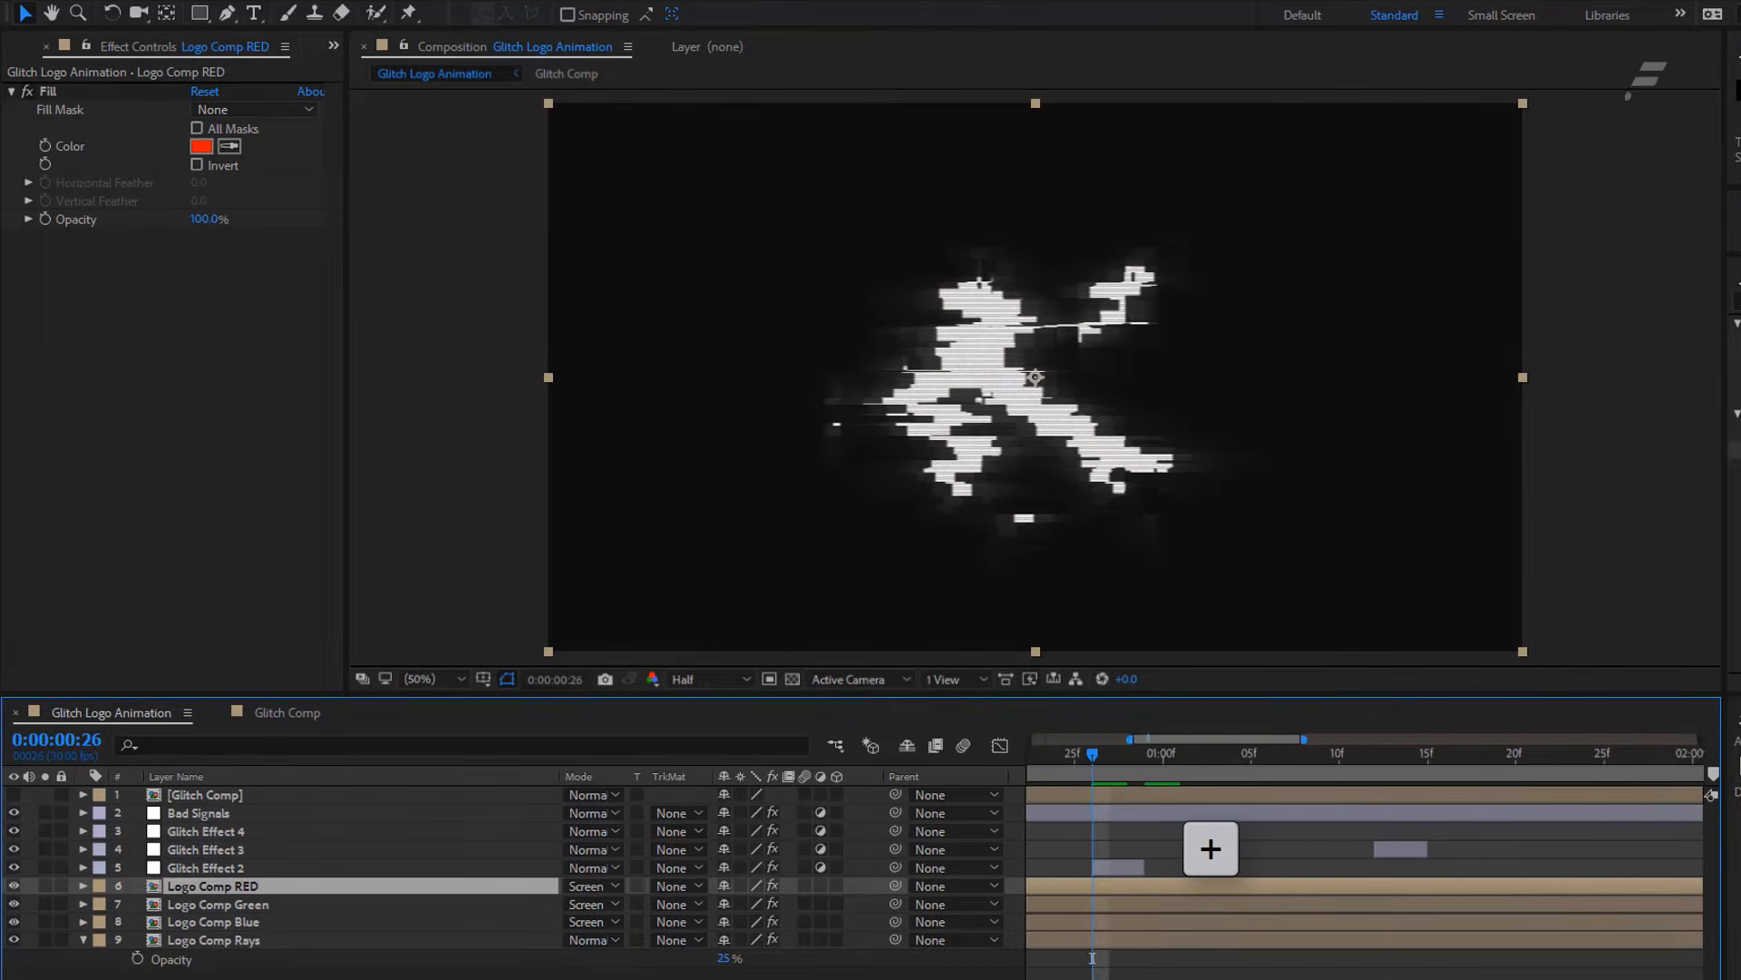
left_click(1237, 889)
key("p")
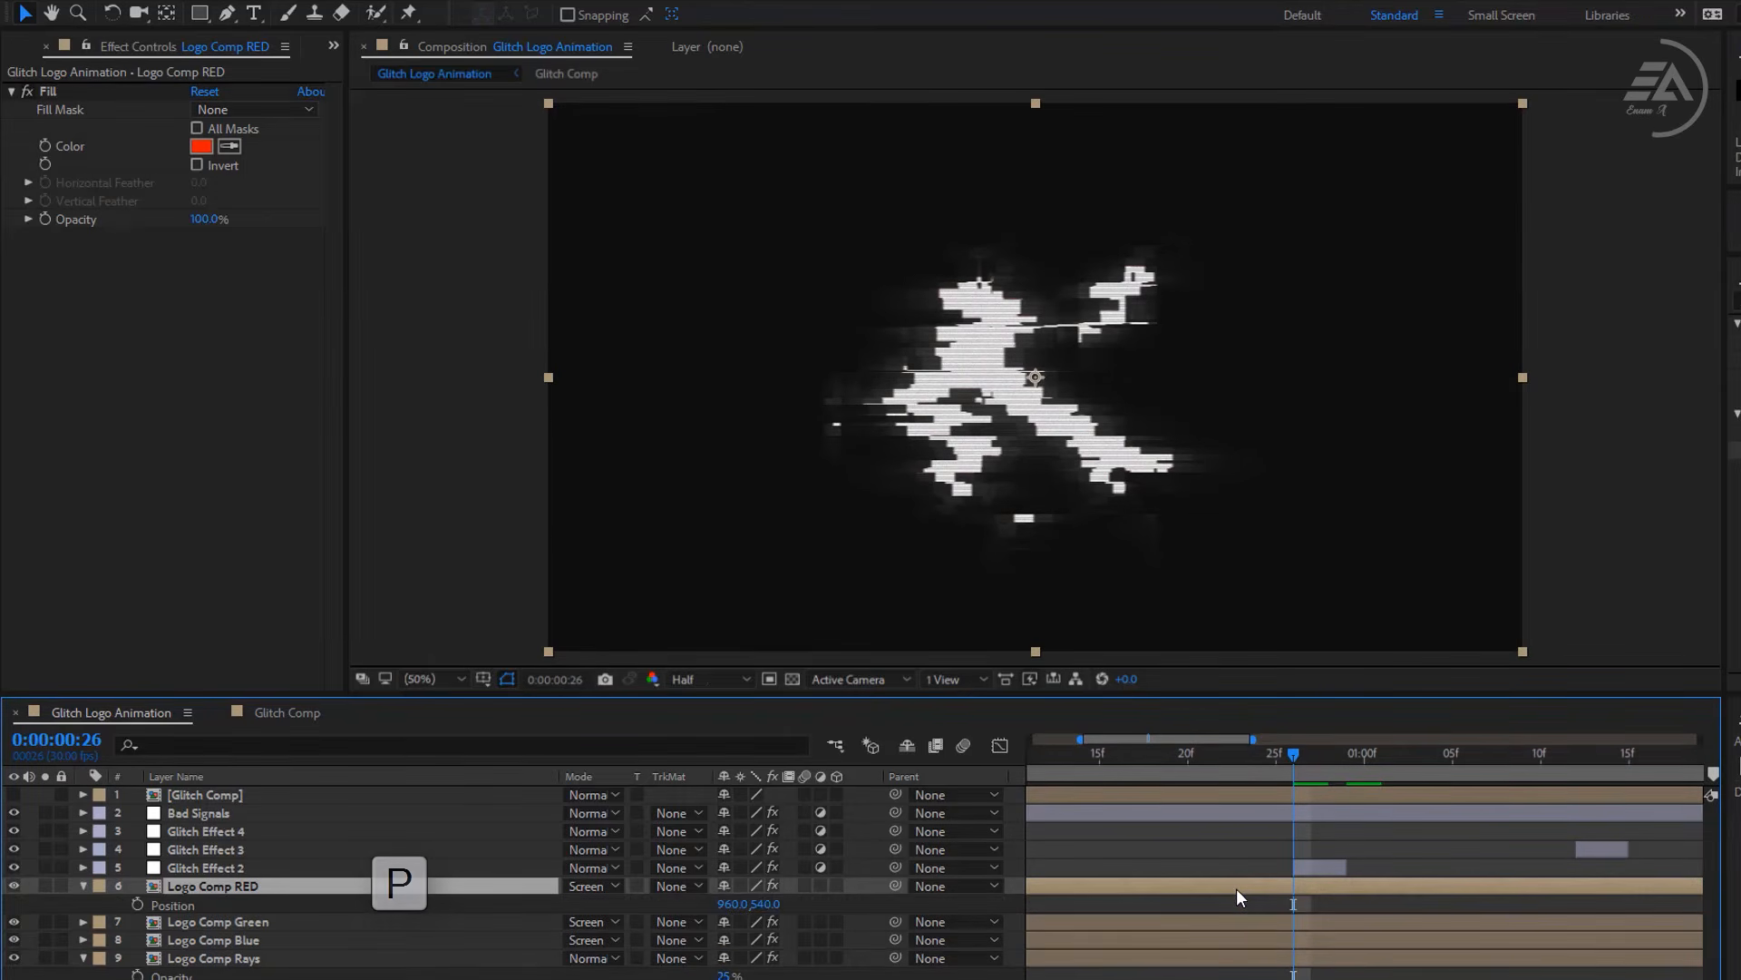
left_click(137, 905)
key("=")
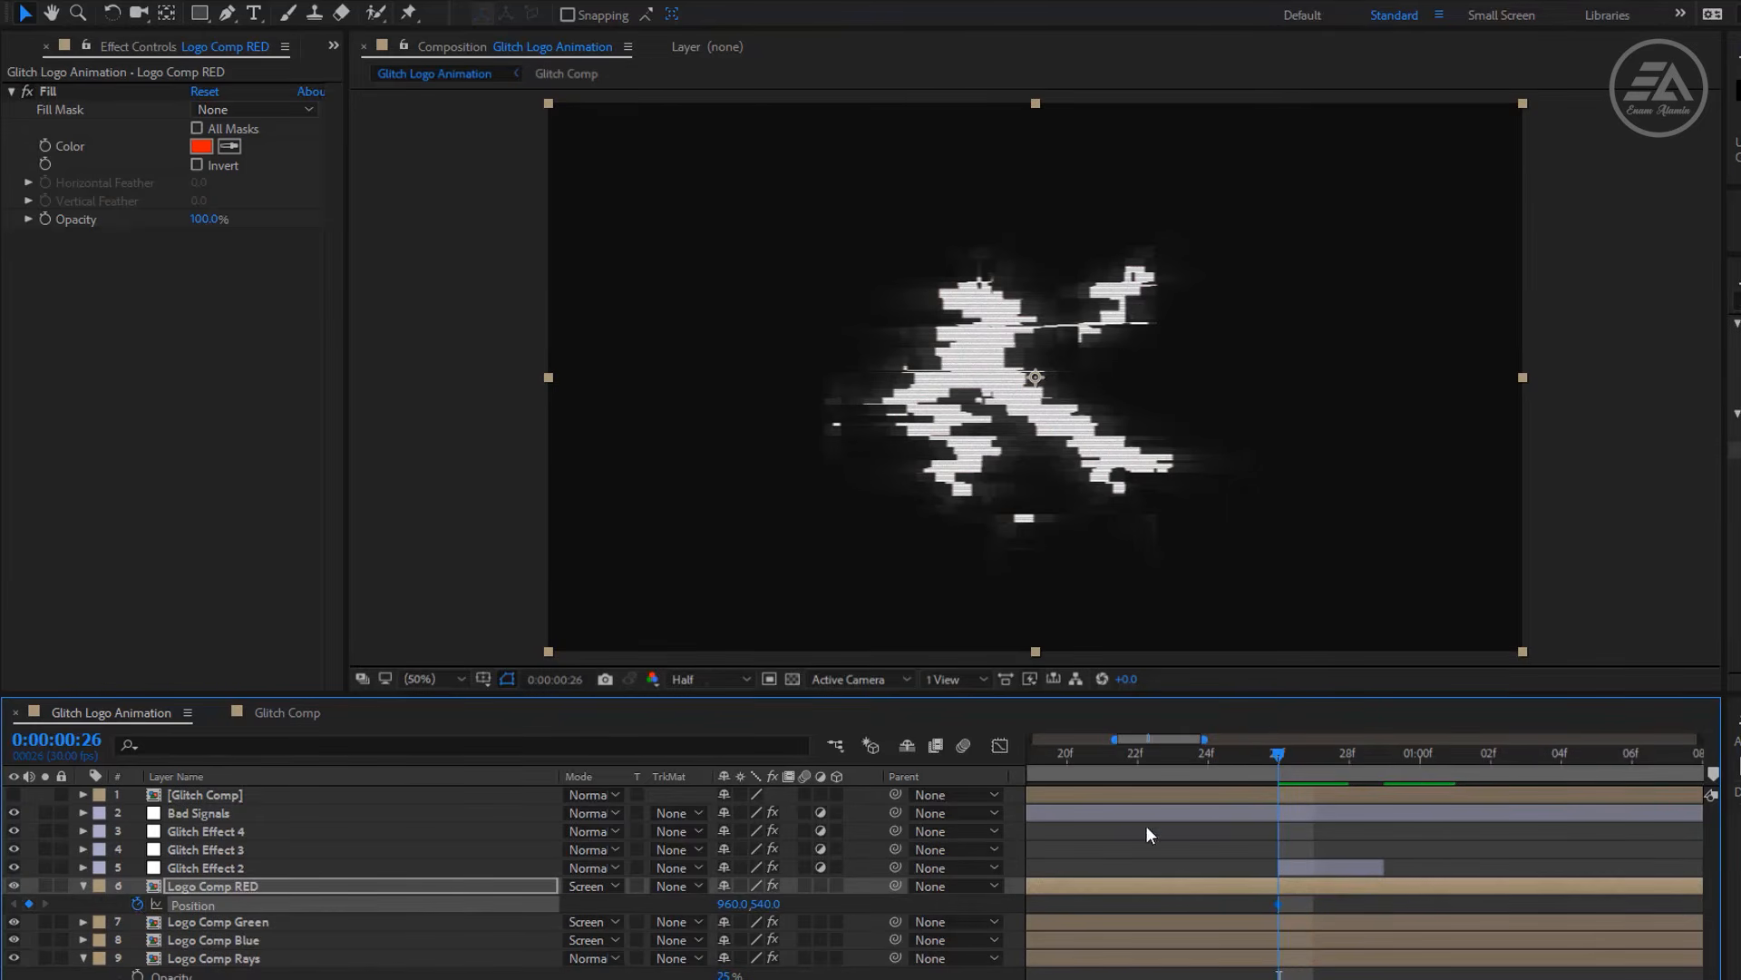
Set Logo Comp RED's position to 940, 562 at 0:00:00:28 and paste its first Position keyframe at 0:00:01:00.
left_click_drag(1280, 752, 1332, 763)
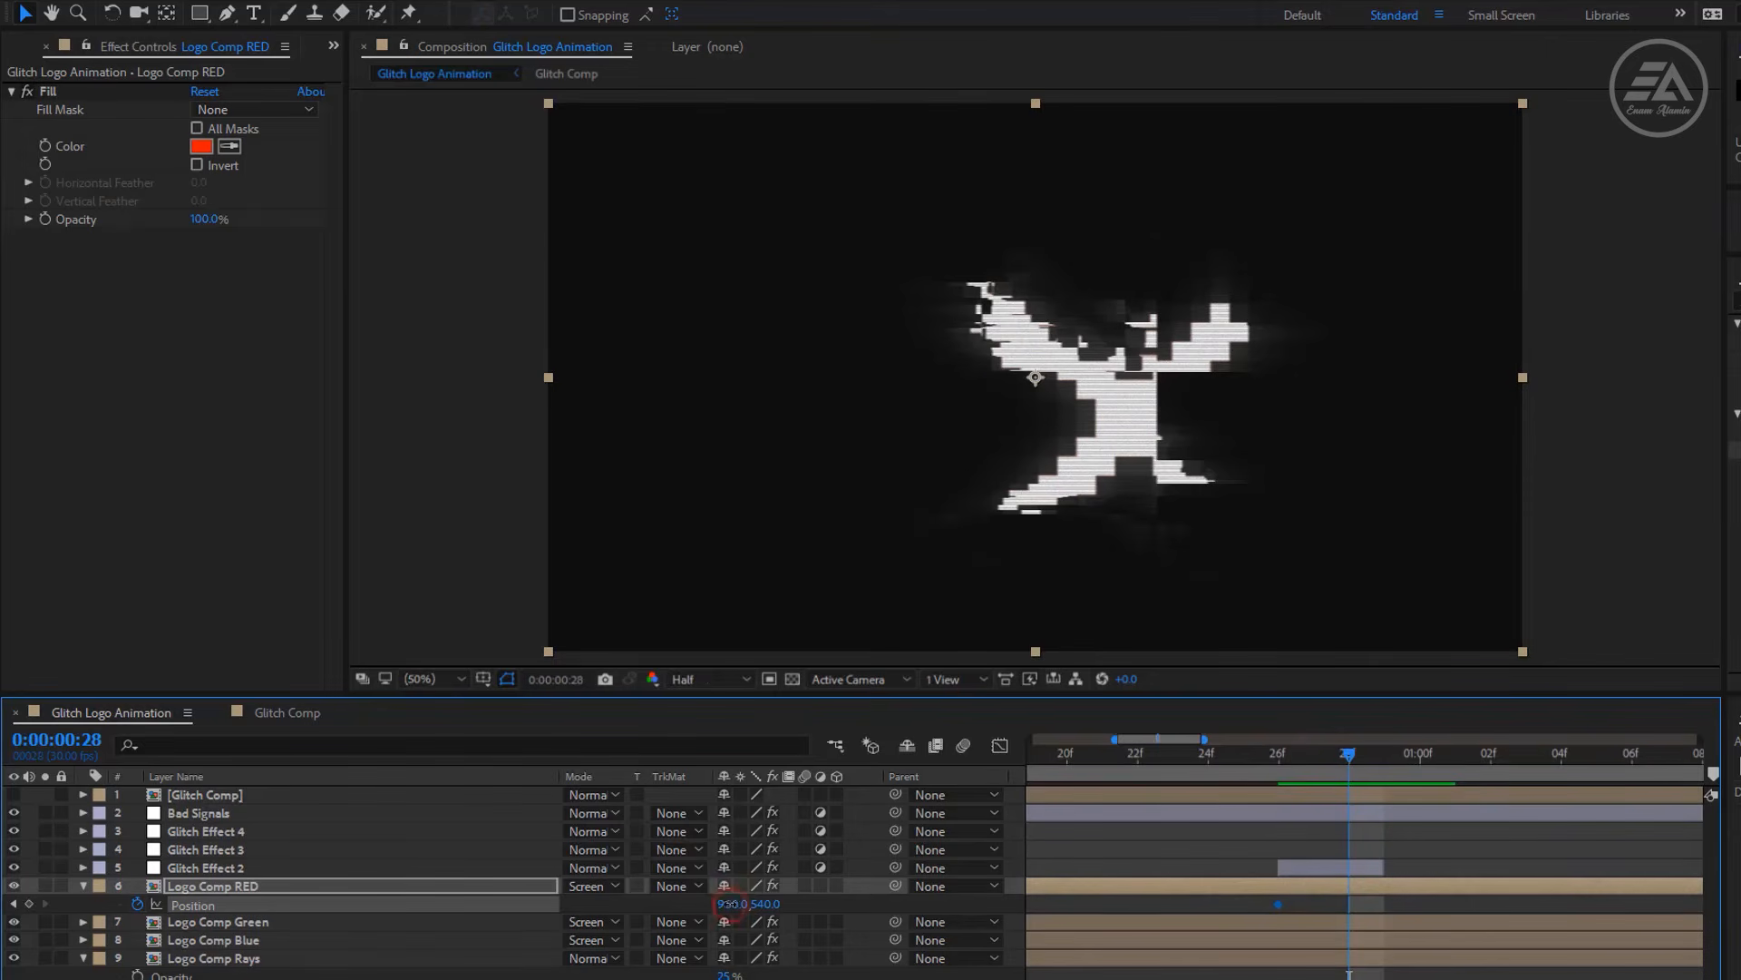
left_click_drag(730, 904, 786, 904)
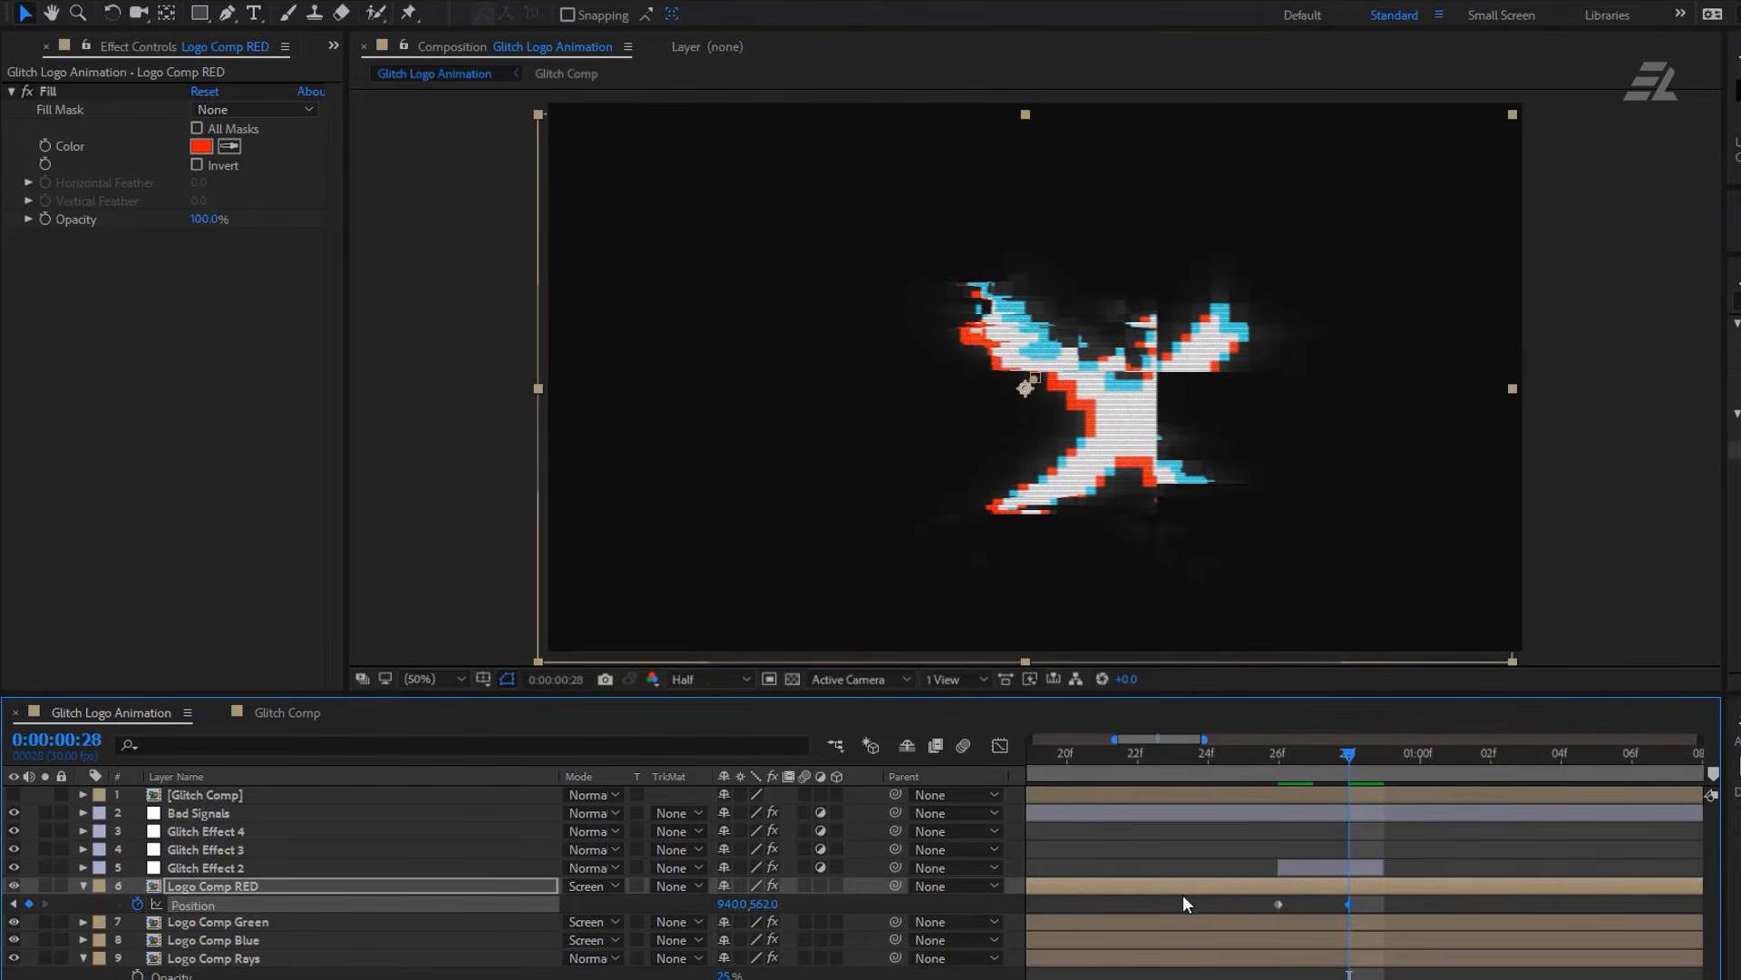
left_click_drag(1352, 753, 1411, 762)
left_click(1279, 905)
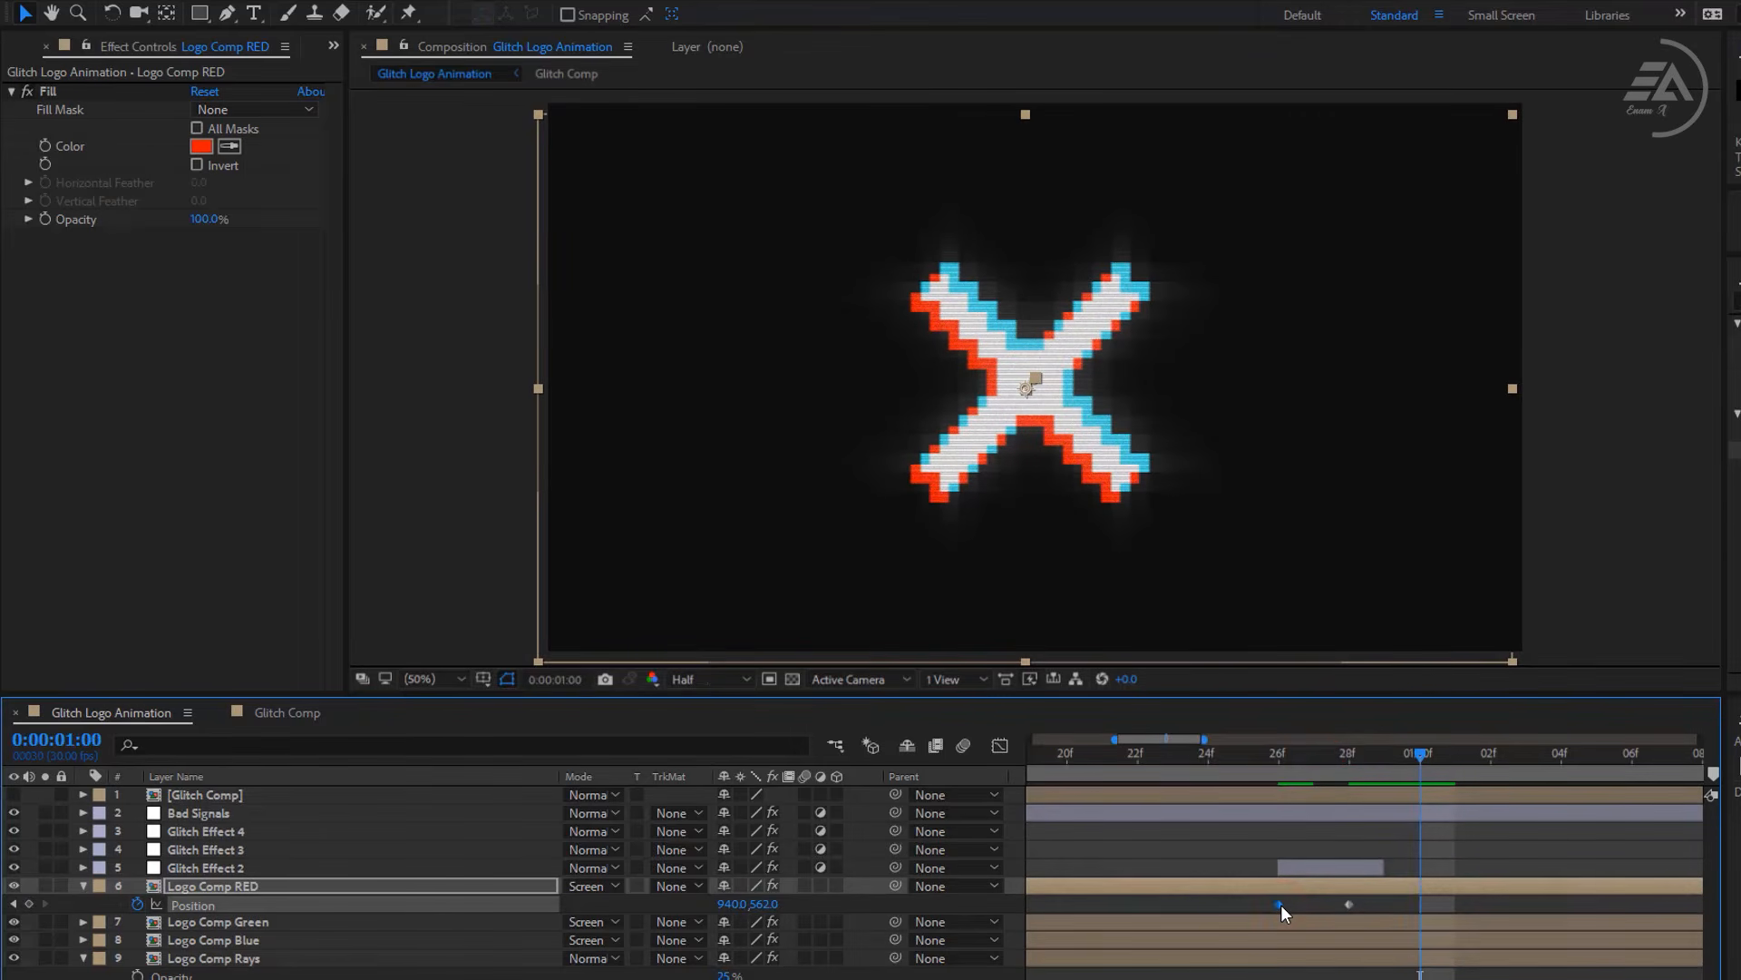
key("ctrl+v")
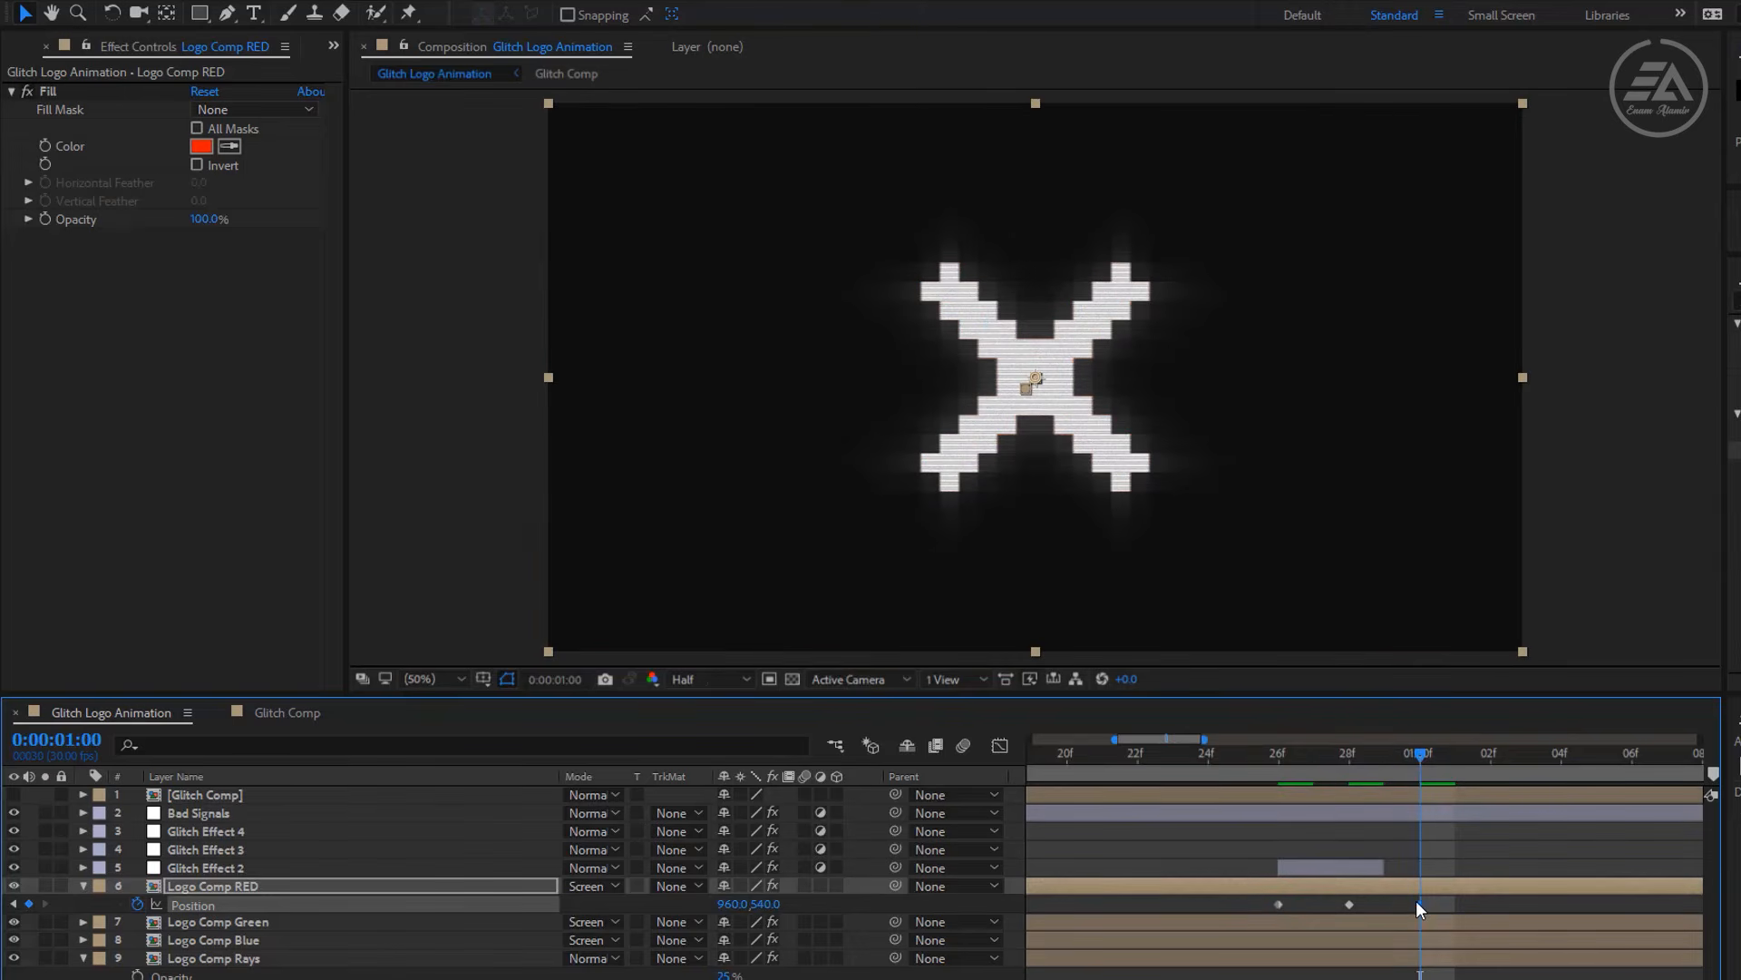
left_click_drag(1415, 786, 1253, 829)
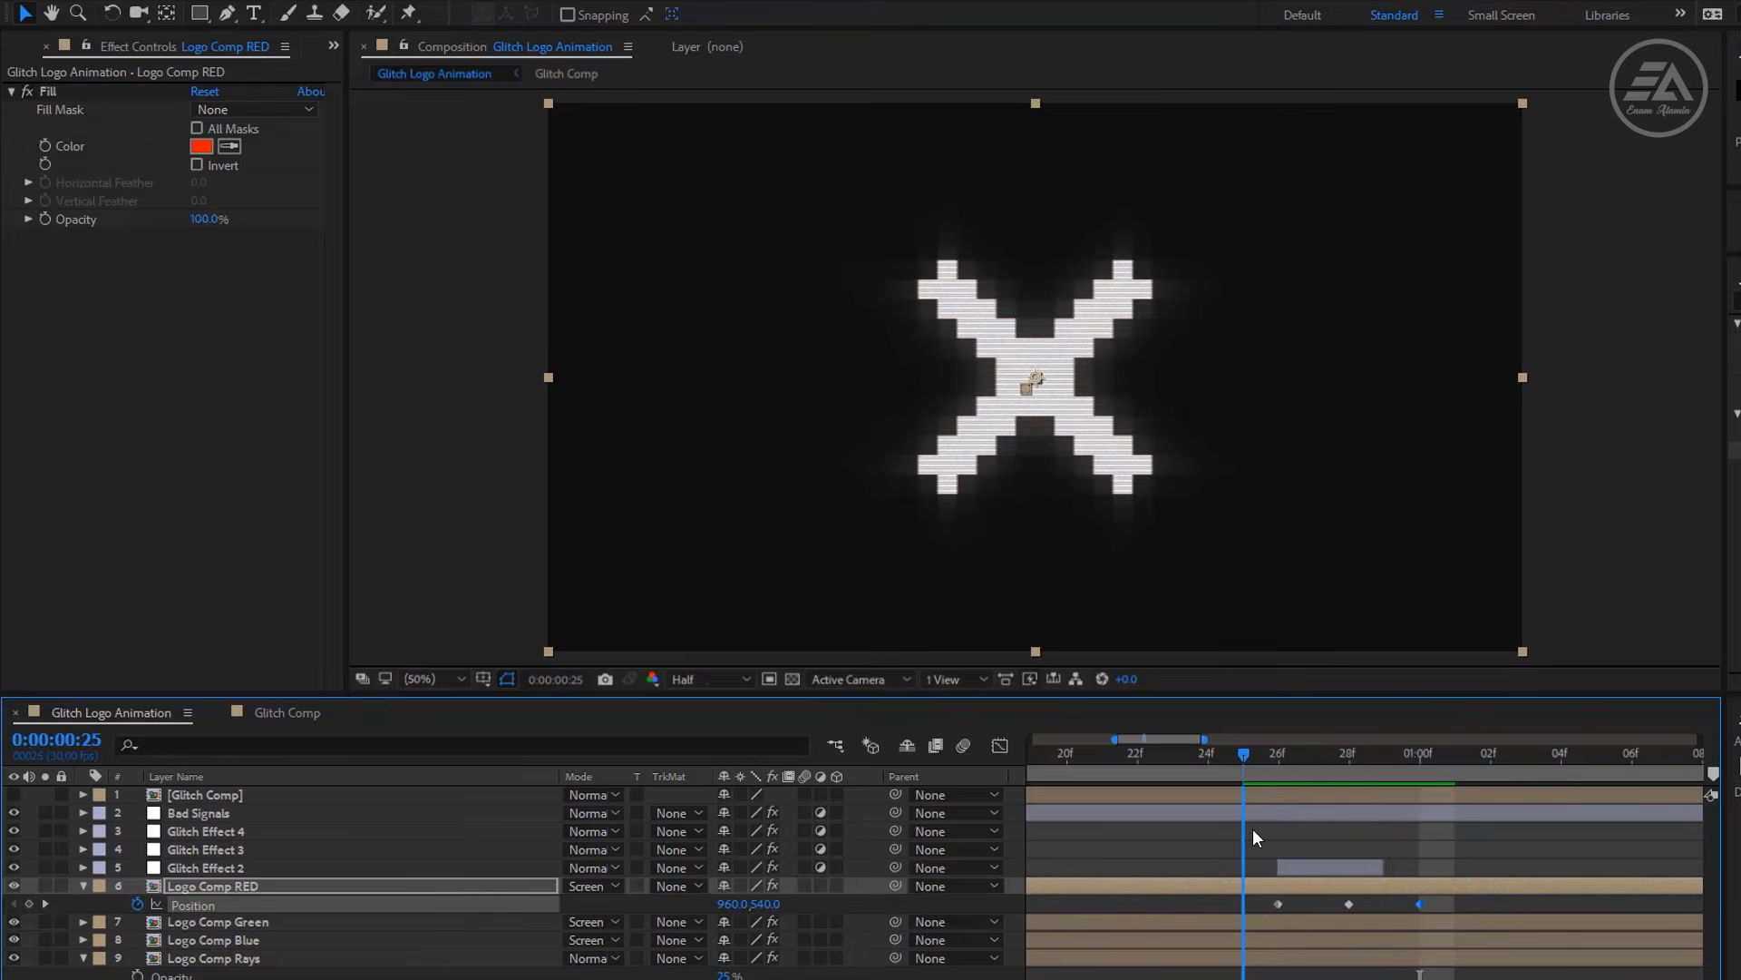
Copy Logo Comp RED's three Position keyframes and paste them at 0:00:01:12, at the start of Glitch Effect 3.
left_click_drag(1439, 900, 1254, 903)
key("ctrl+c")
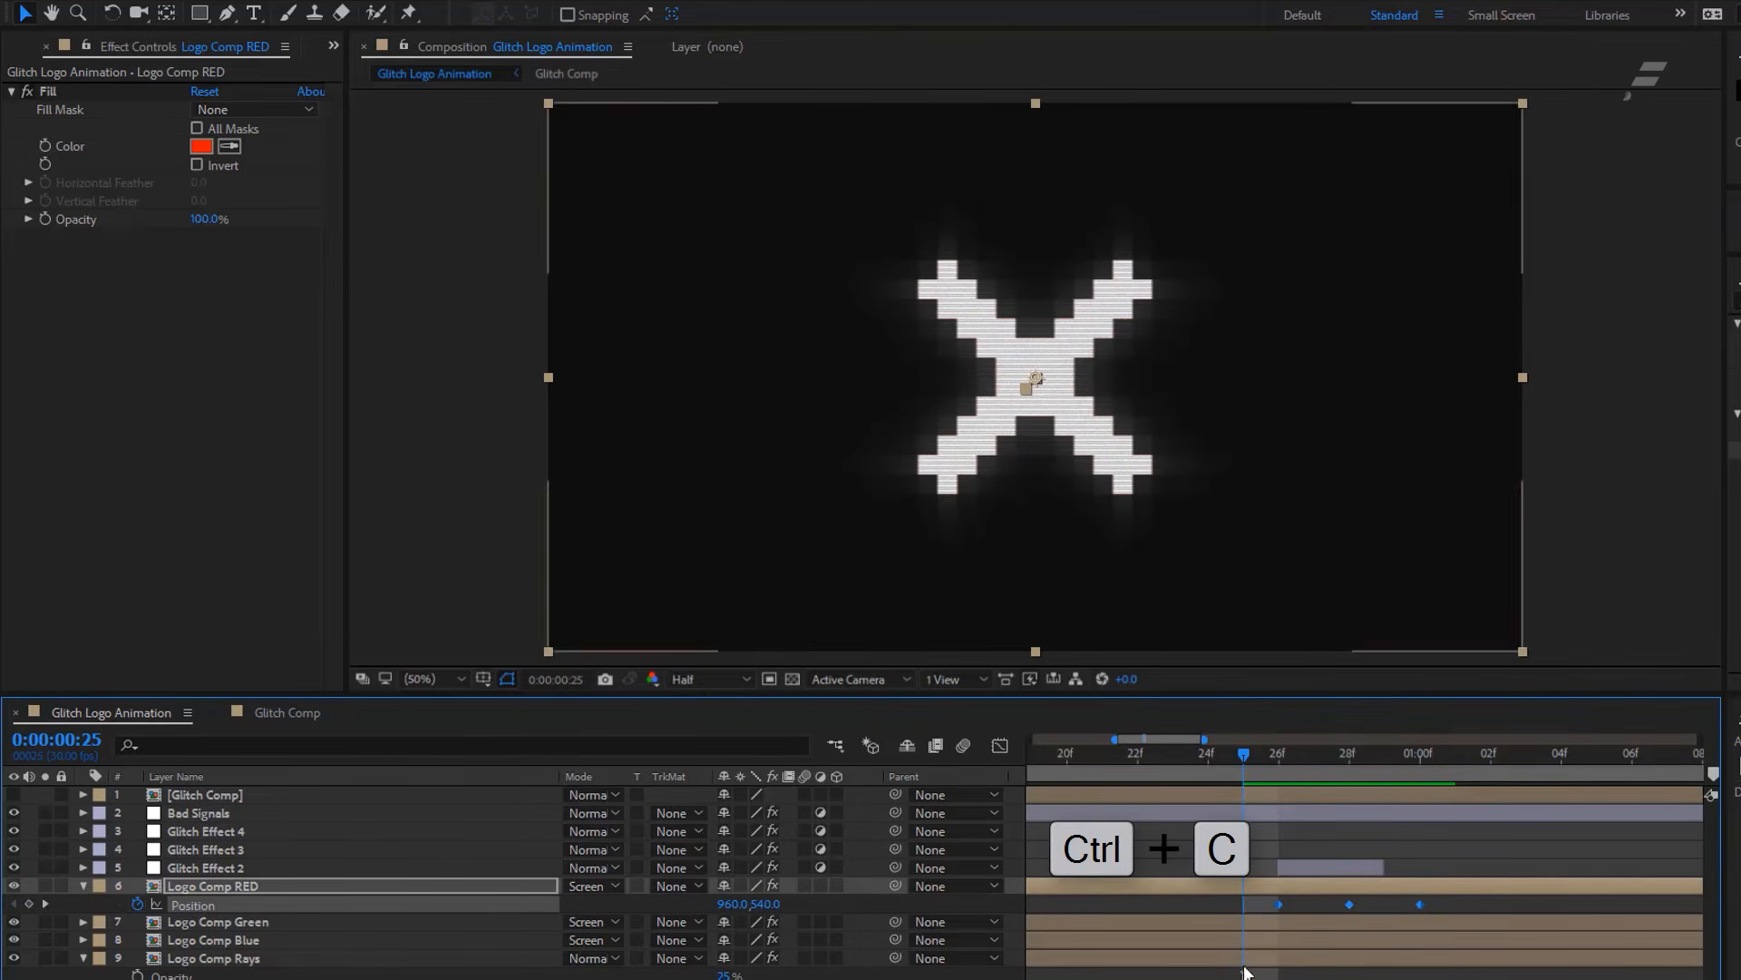
scroll(1347, 939, "right", 5)
key("ctrl+v")
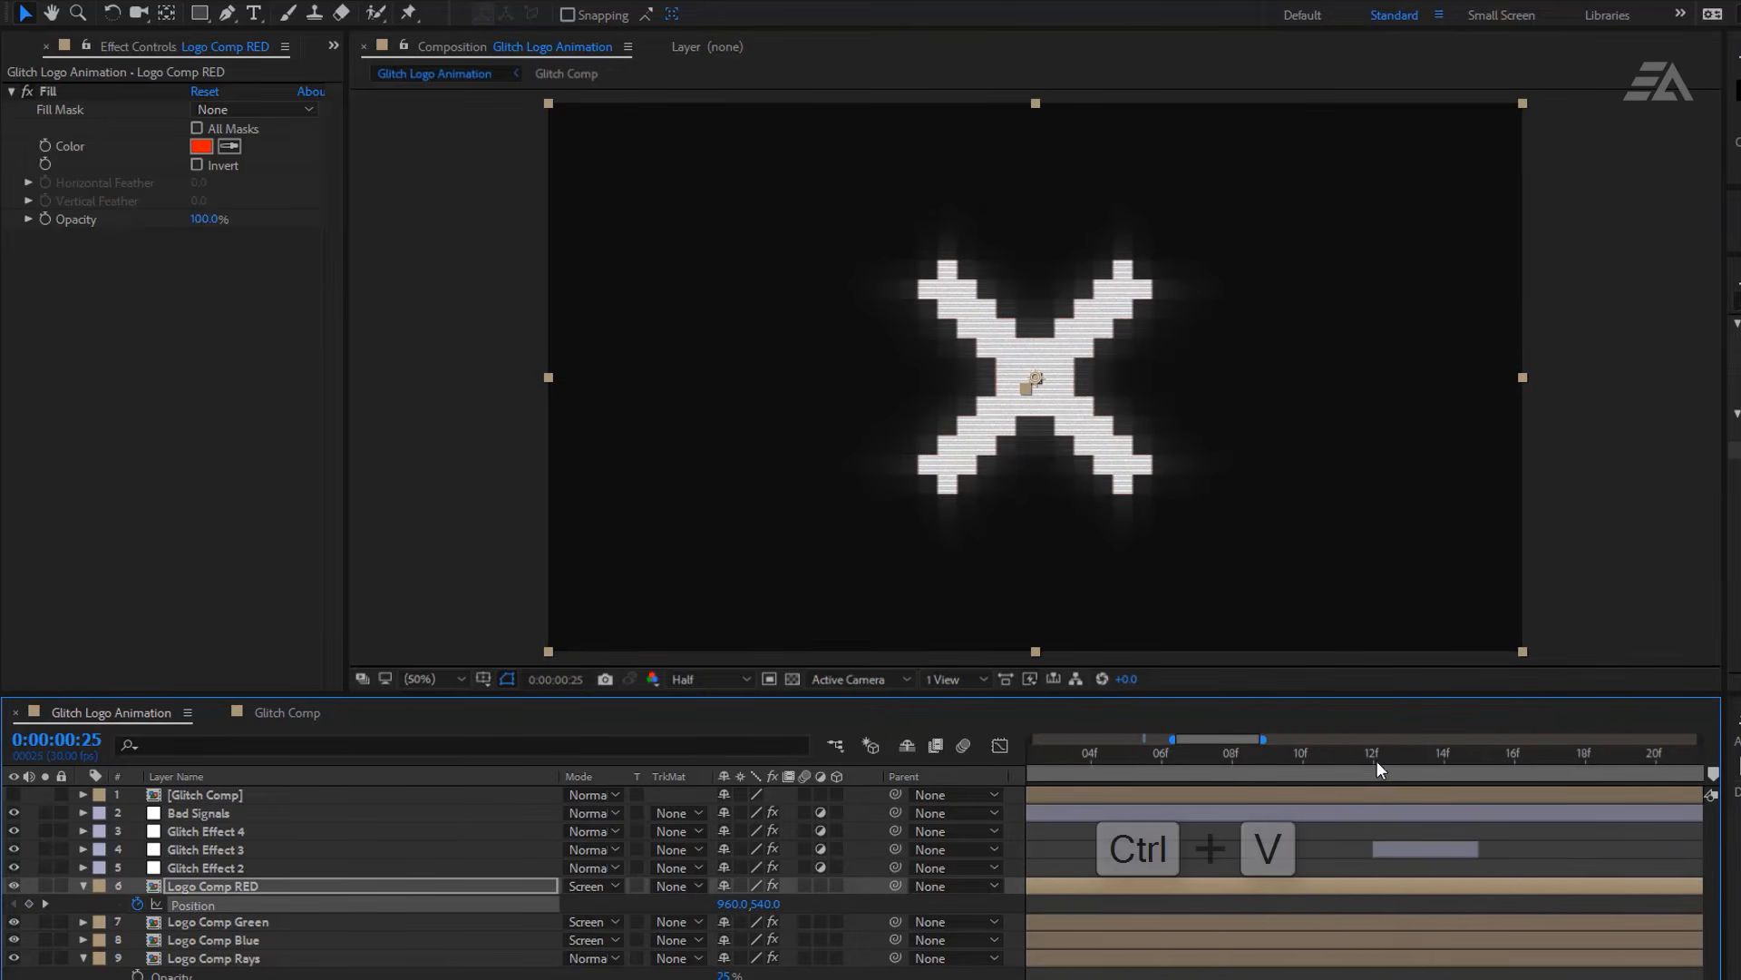
left_click(1375, 758)
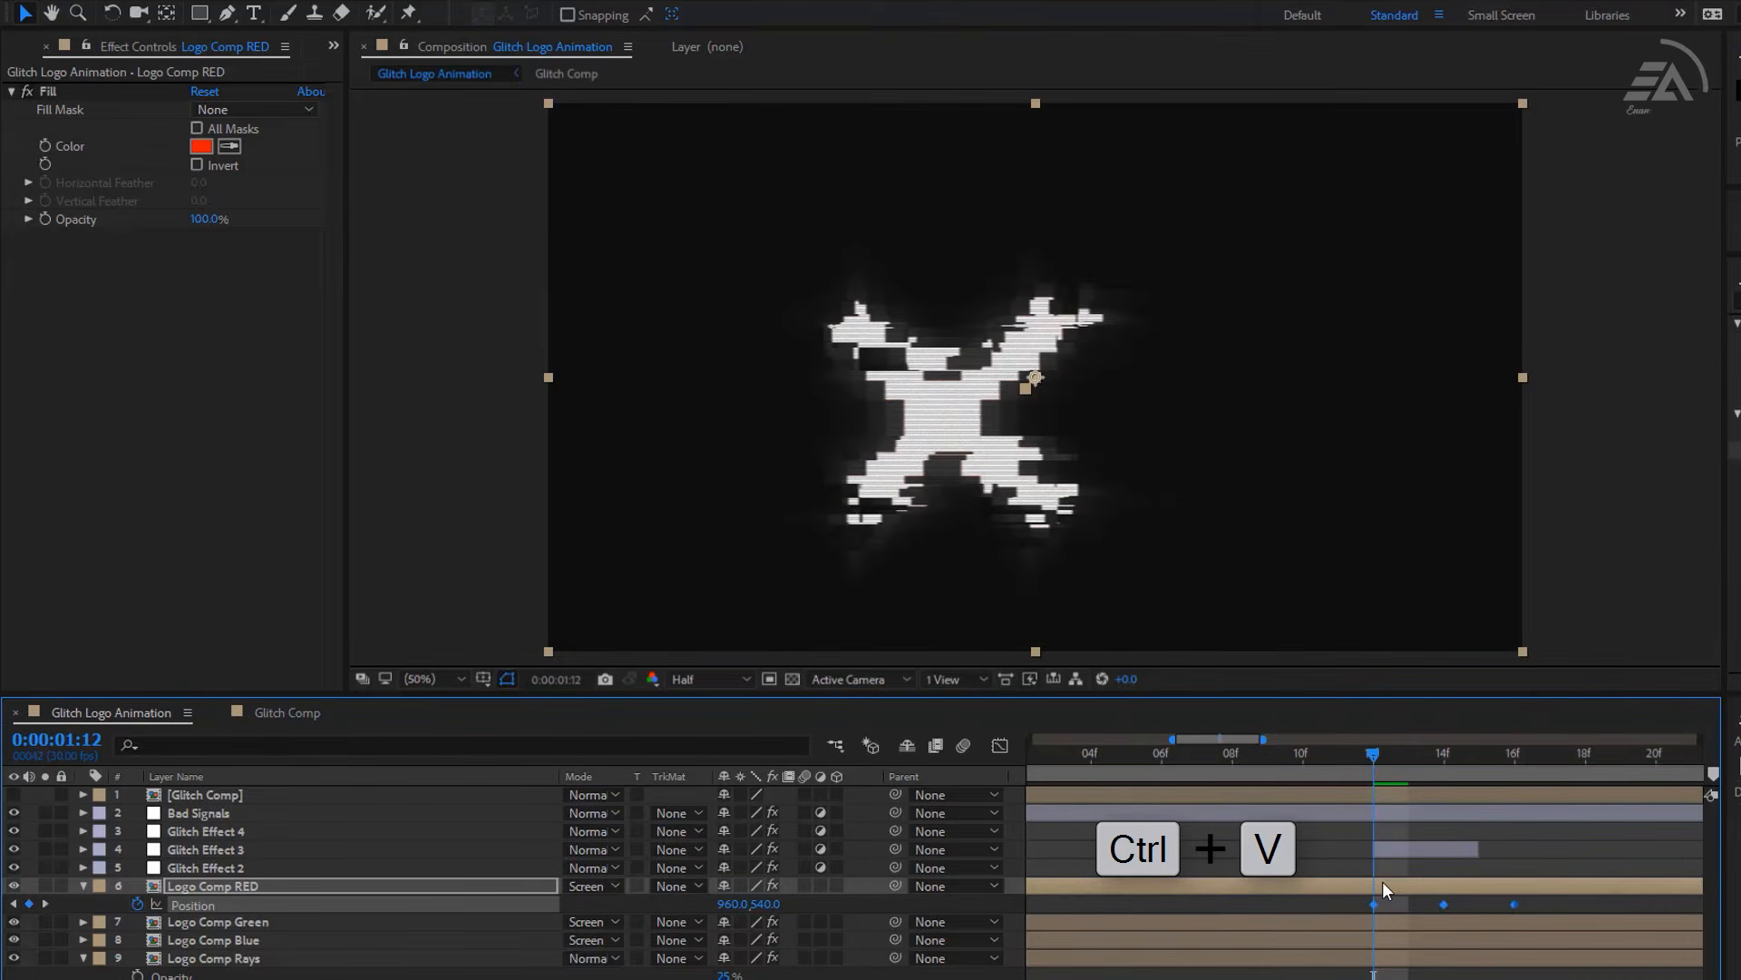
Paste the Position keyframes at the start of Glitch Effect 4 and shift them one frame earlier to begin at 0:00:02:04.
scroll(1360, 871, "right", 2)
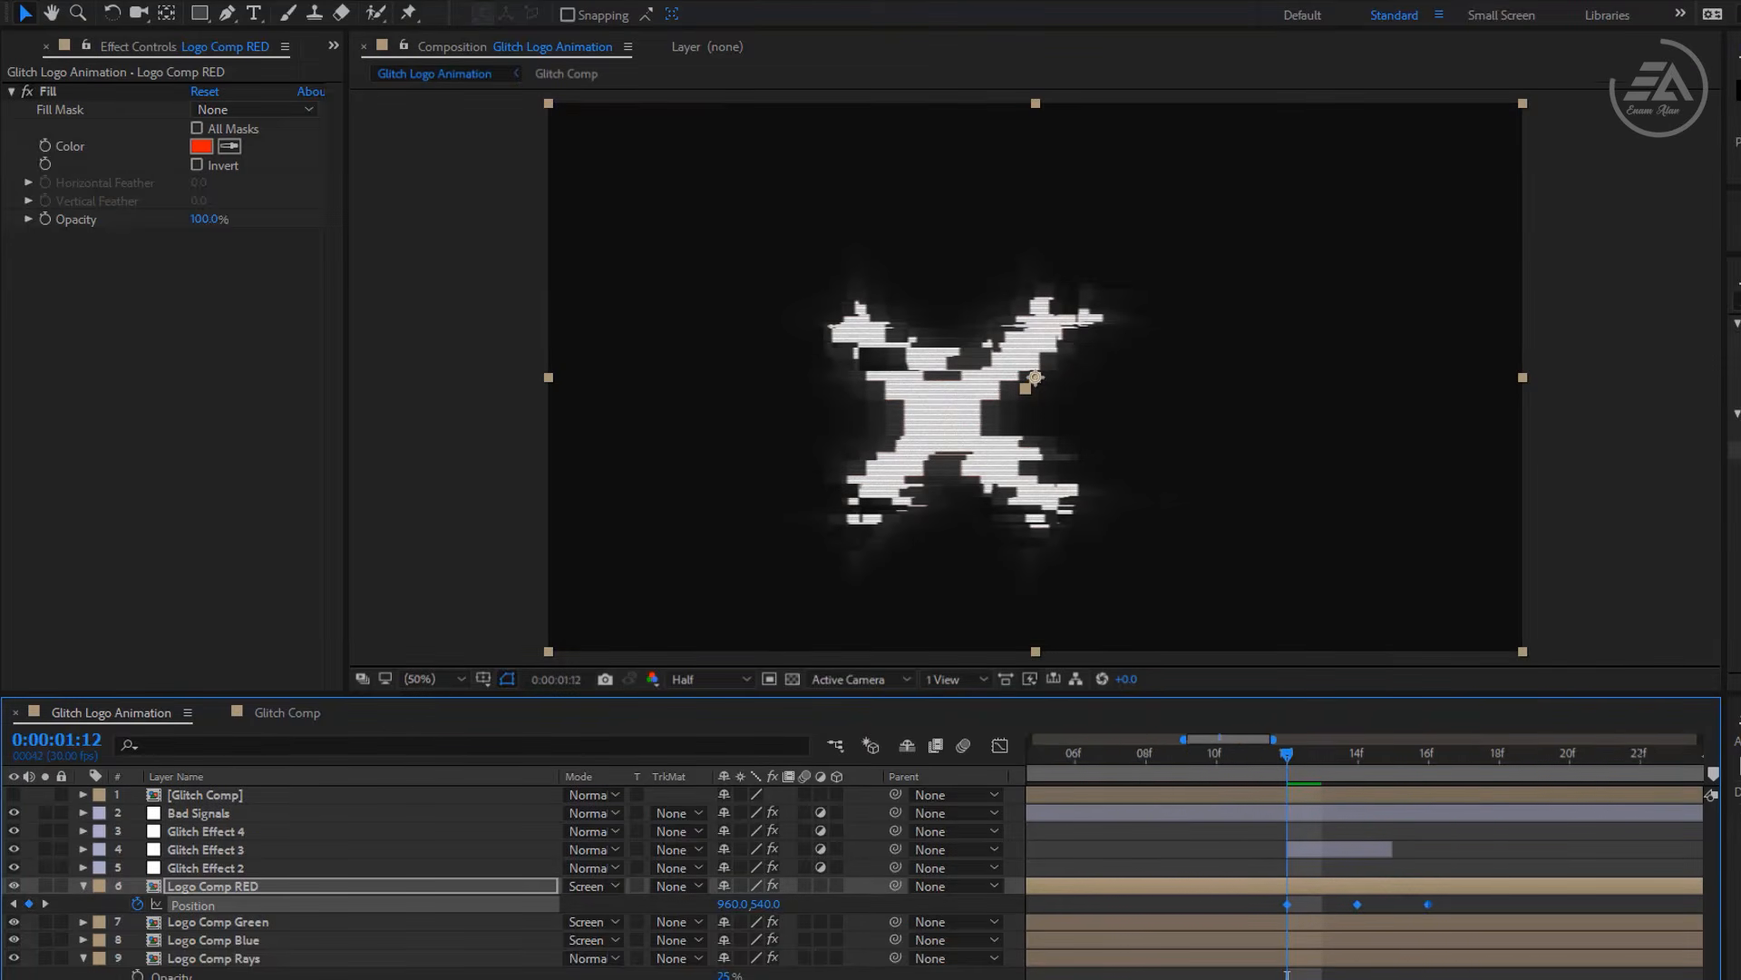
scroll(1424, 940, "right", 5)
left_click(1439, 756)
key("ctrl+v")
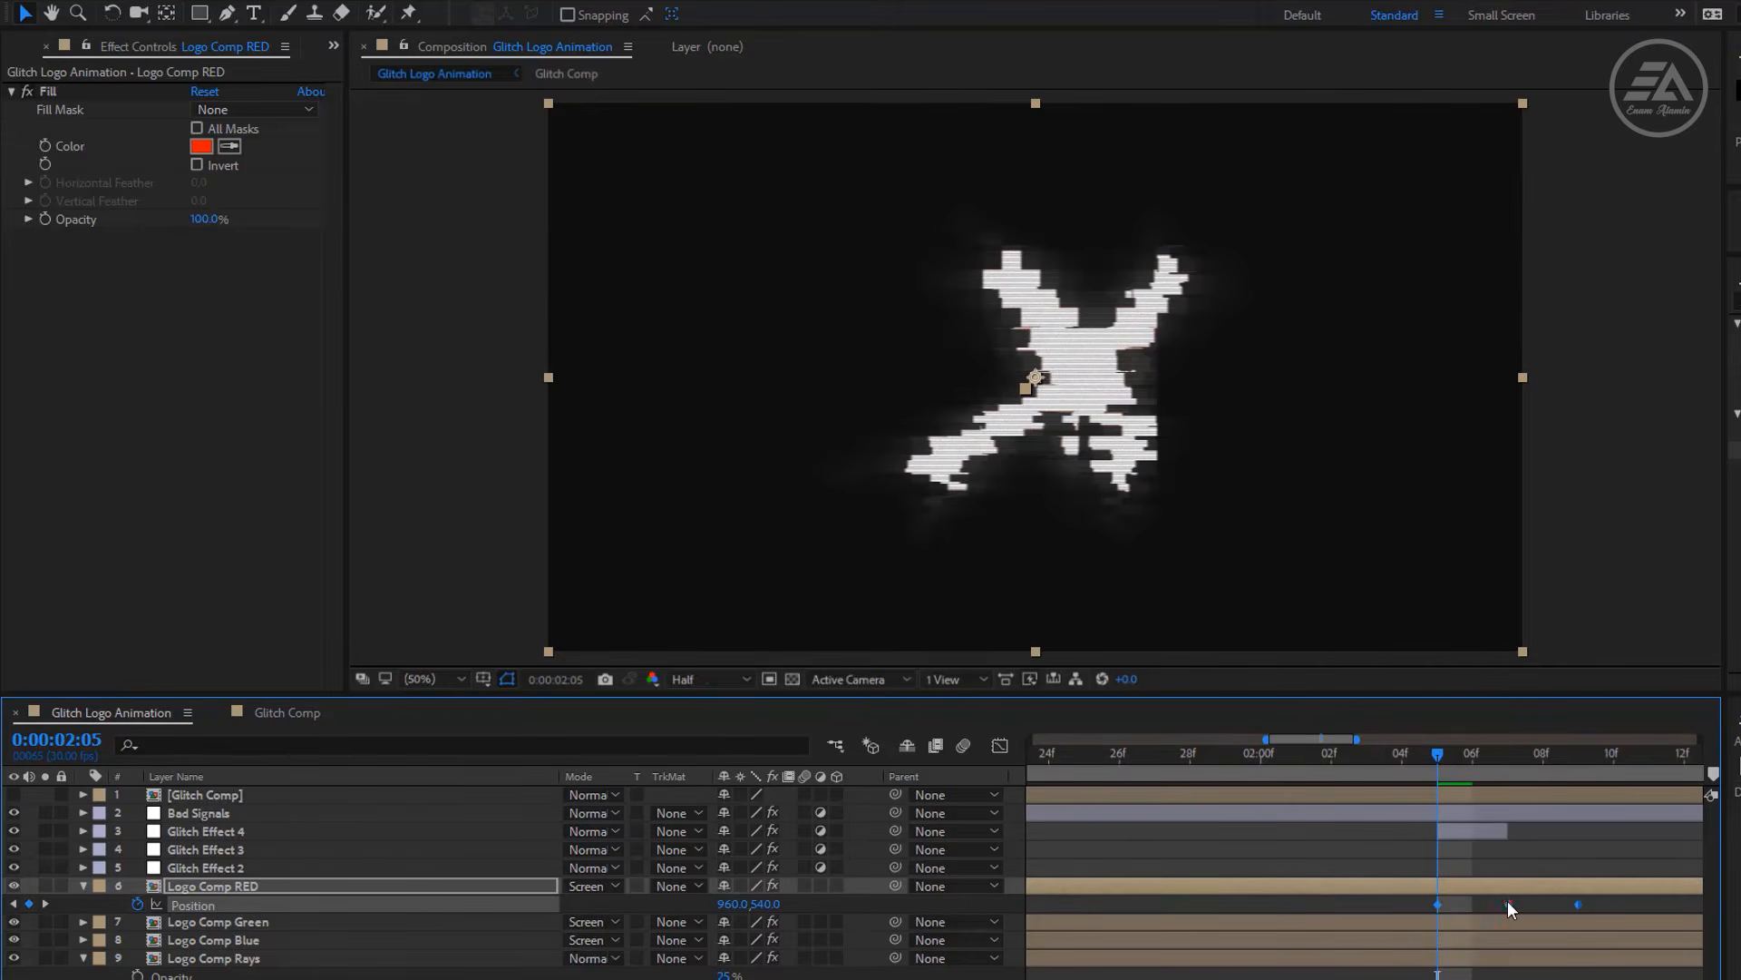
left_click_drag(1507, 905, 1468, 901)
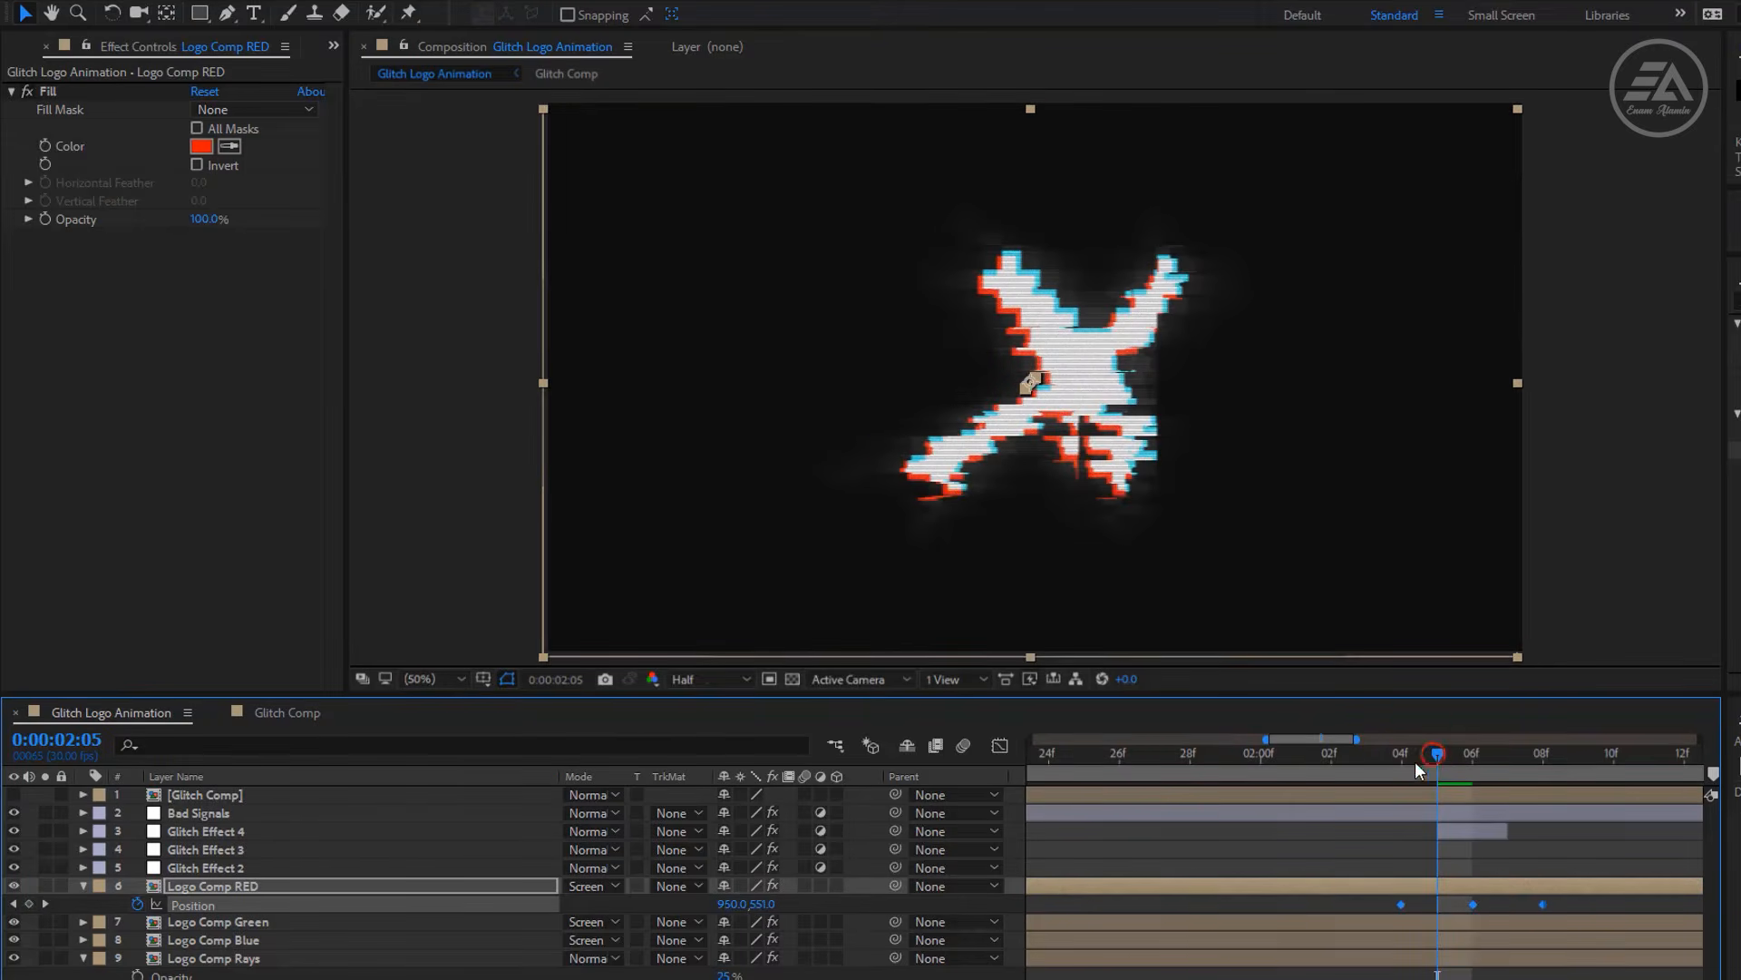
left_click_drag(1419, 769, 1524, 800)
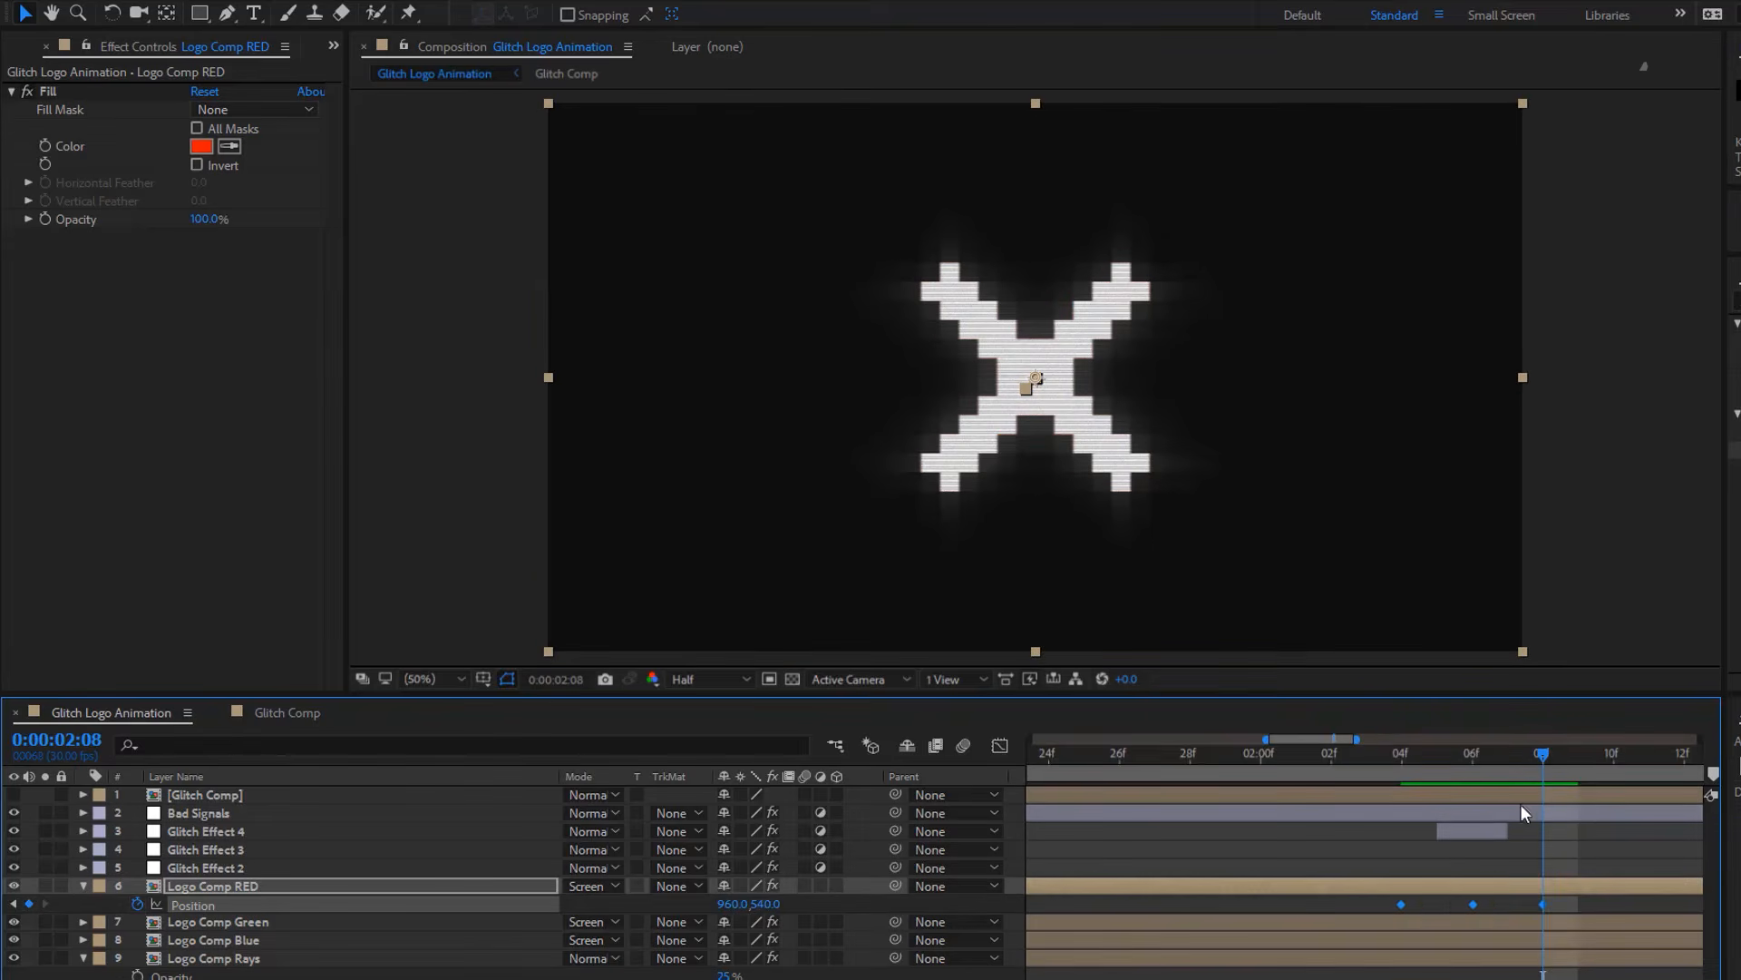
Preview the animation from the beginning to check the red layer's offset during the glitches.
scroll(1466, 883, "down", 5)
left_click_drag(1186, 762, 982, 838)
key("space")
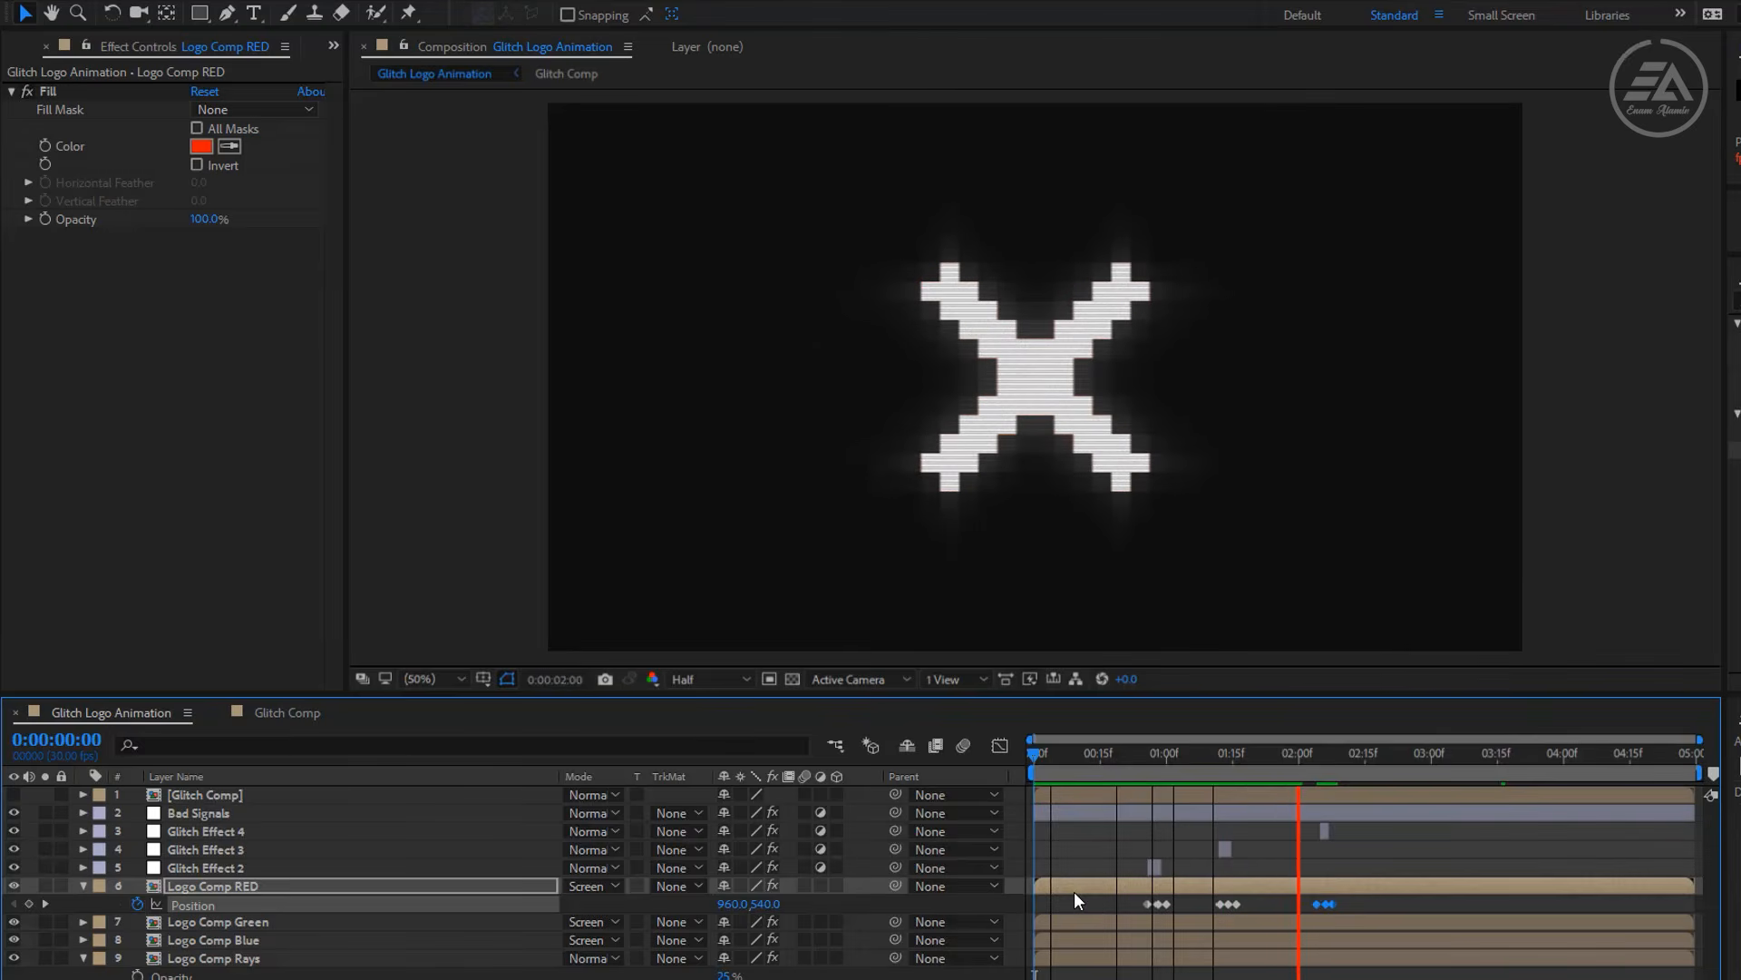
key("space")
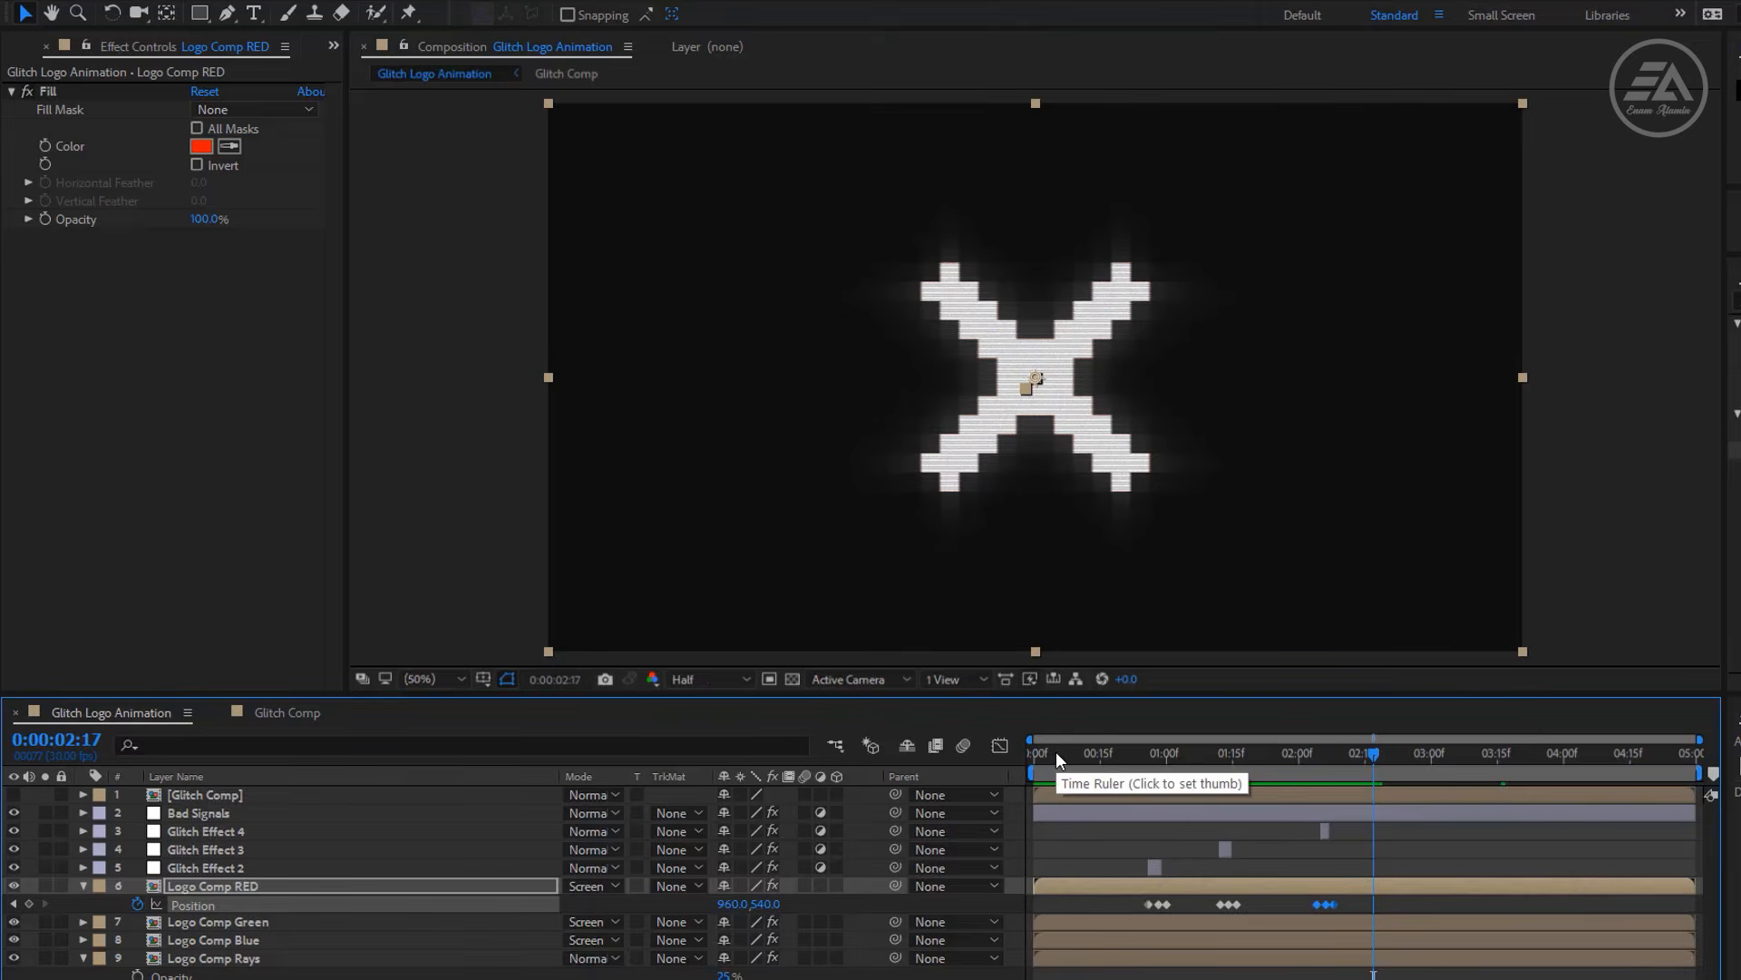
left_click(1043, 753)
key("space")
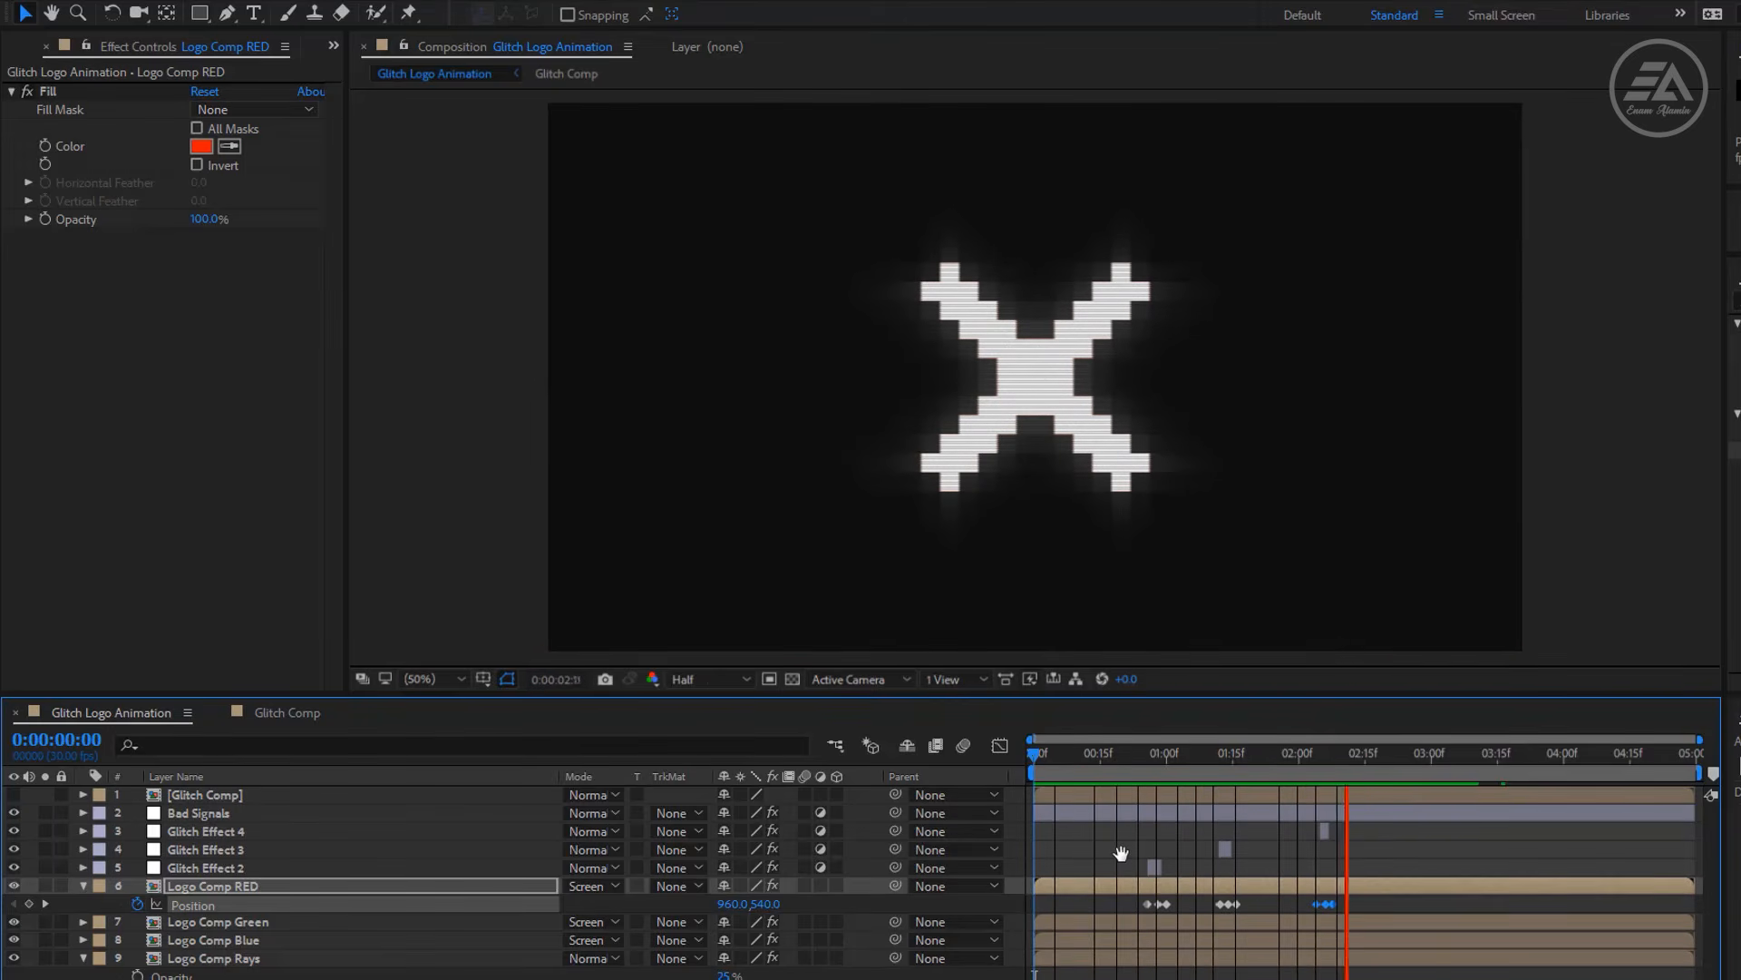
key("space")
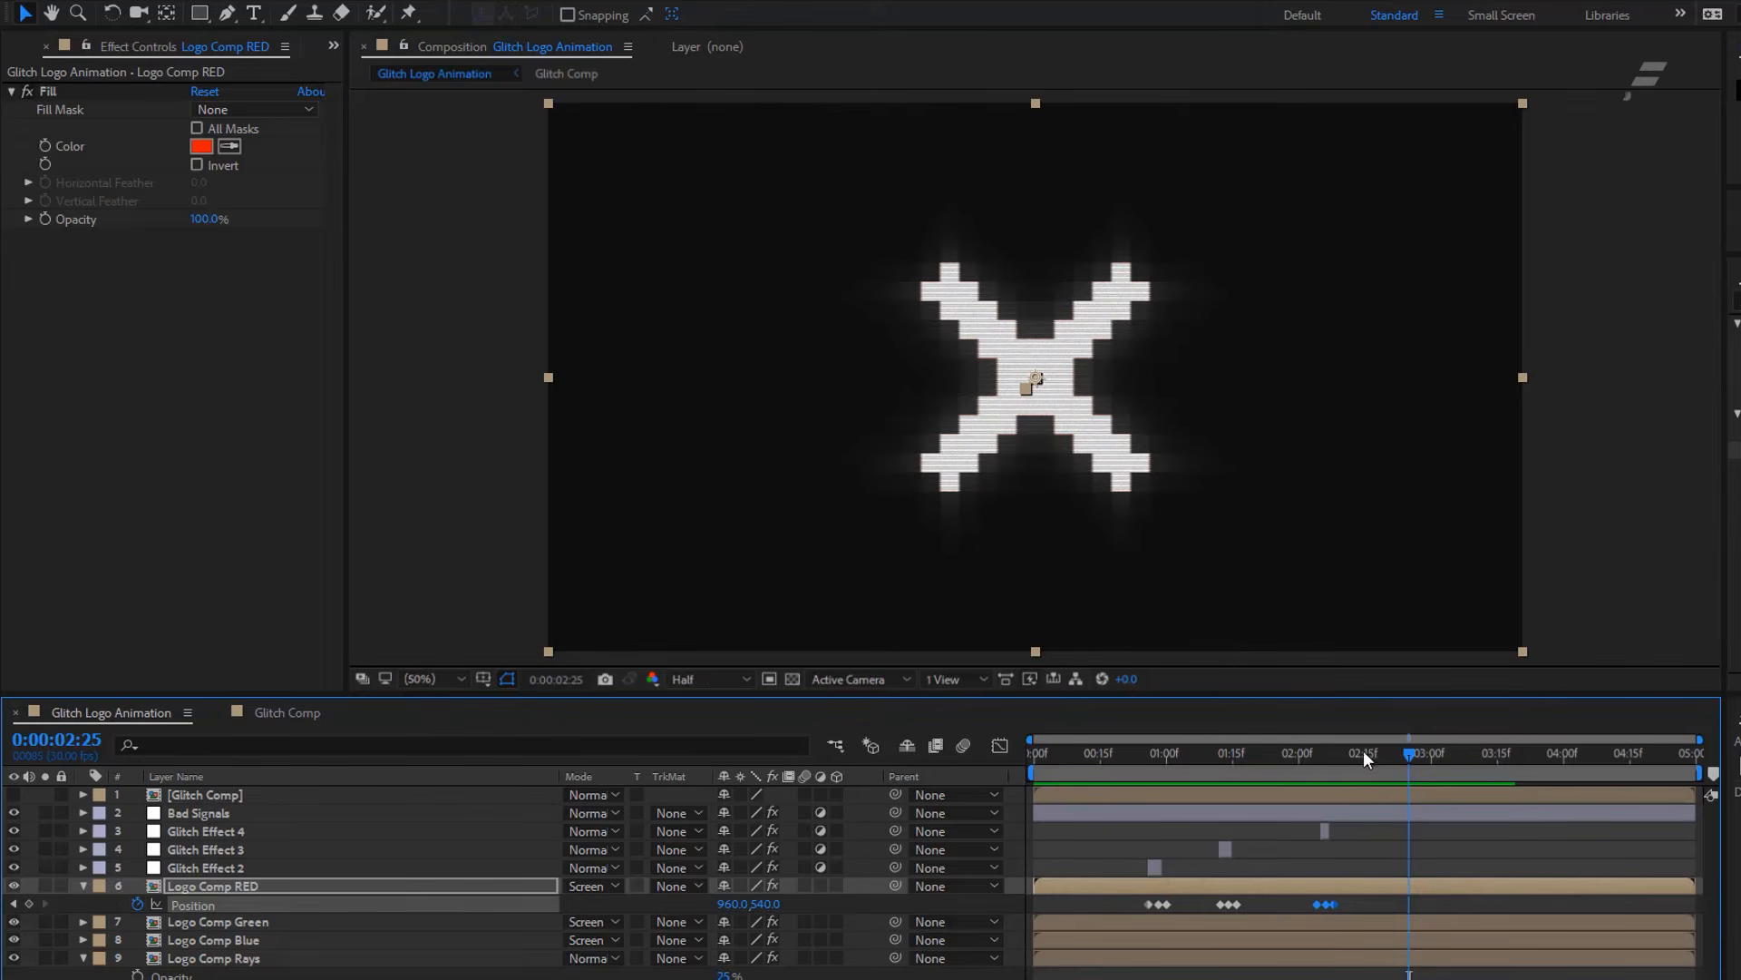
Start a text layer below the X logo at 0:00:02:17 and set its font to UniSansRegular.
left_click(1374, 753)
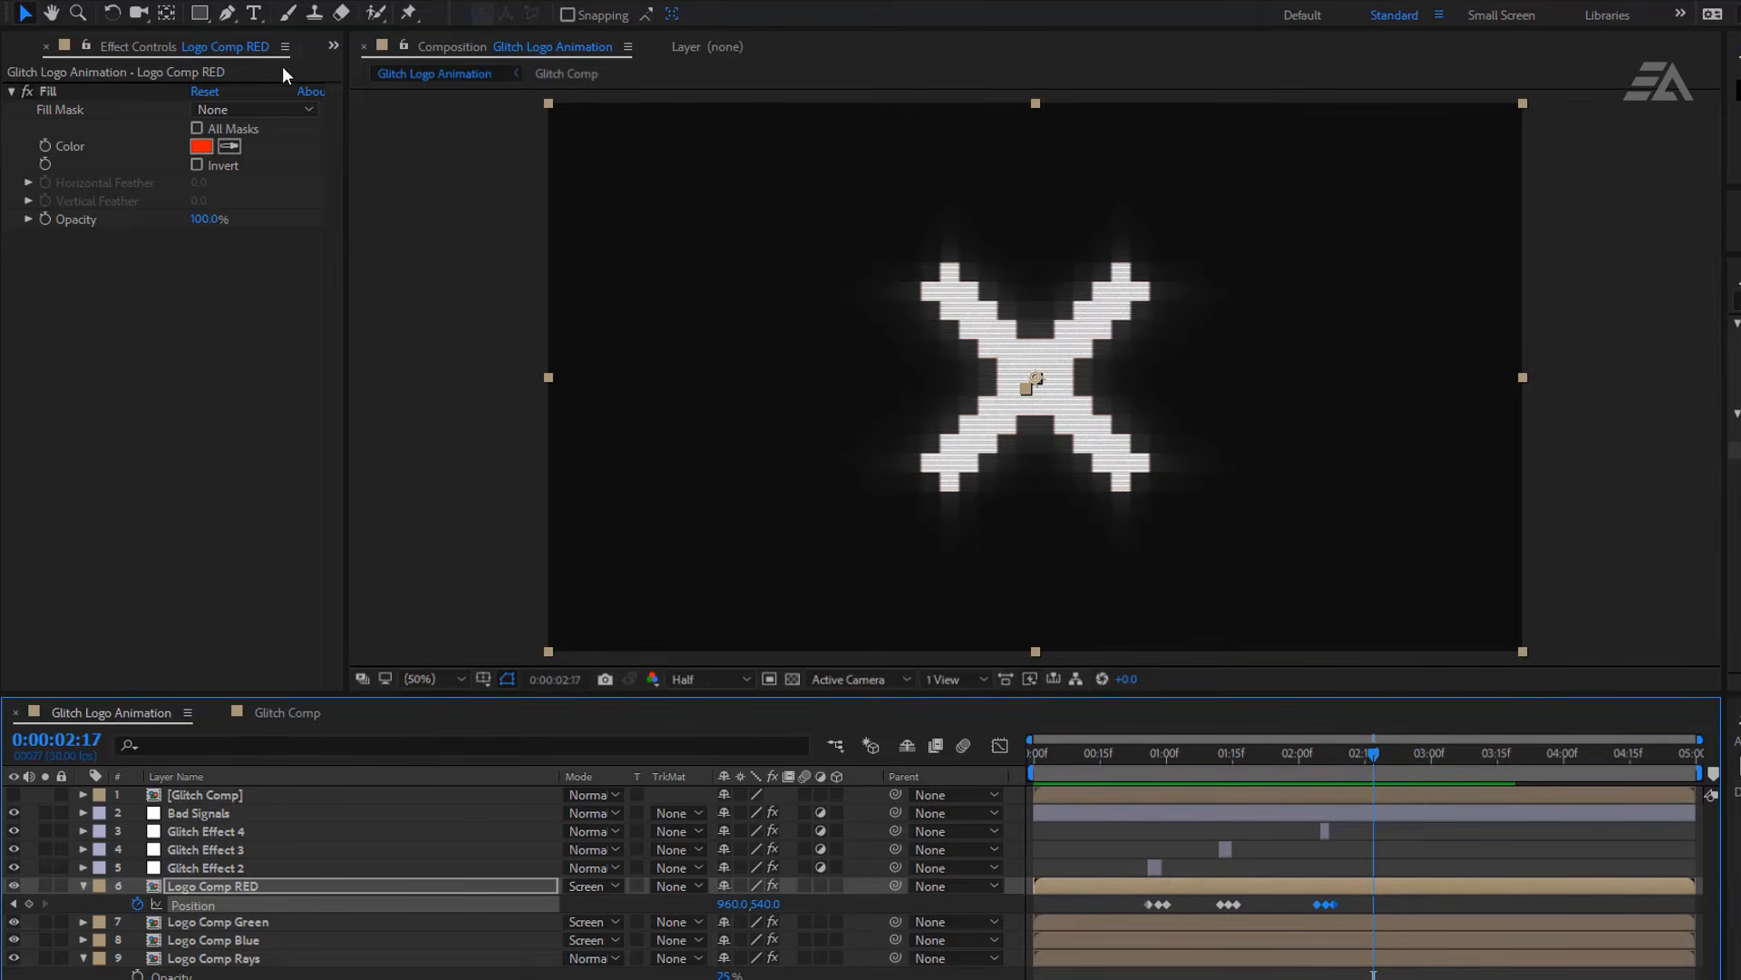
left_click(254, 12)
left_click(934, 571)
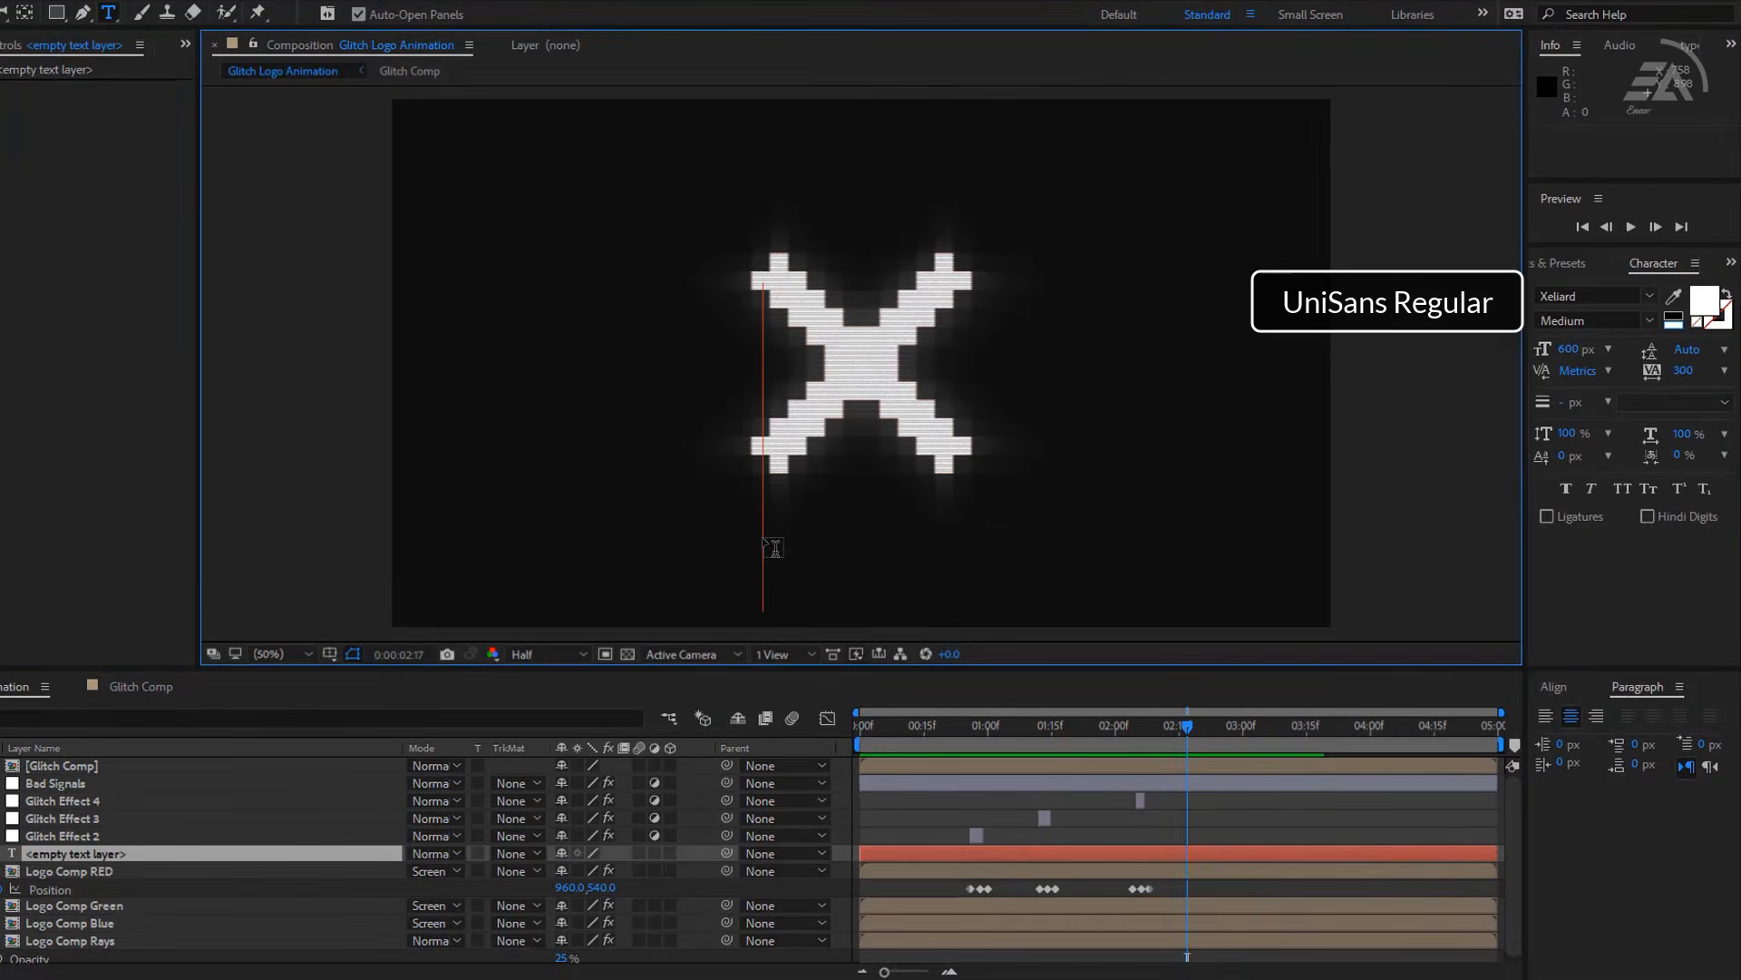
left_click(1594, 296)
type("un")
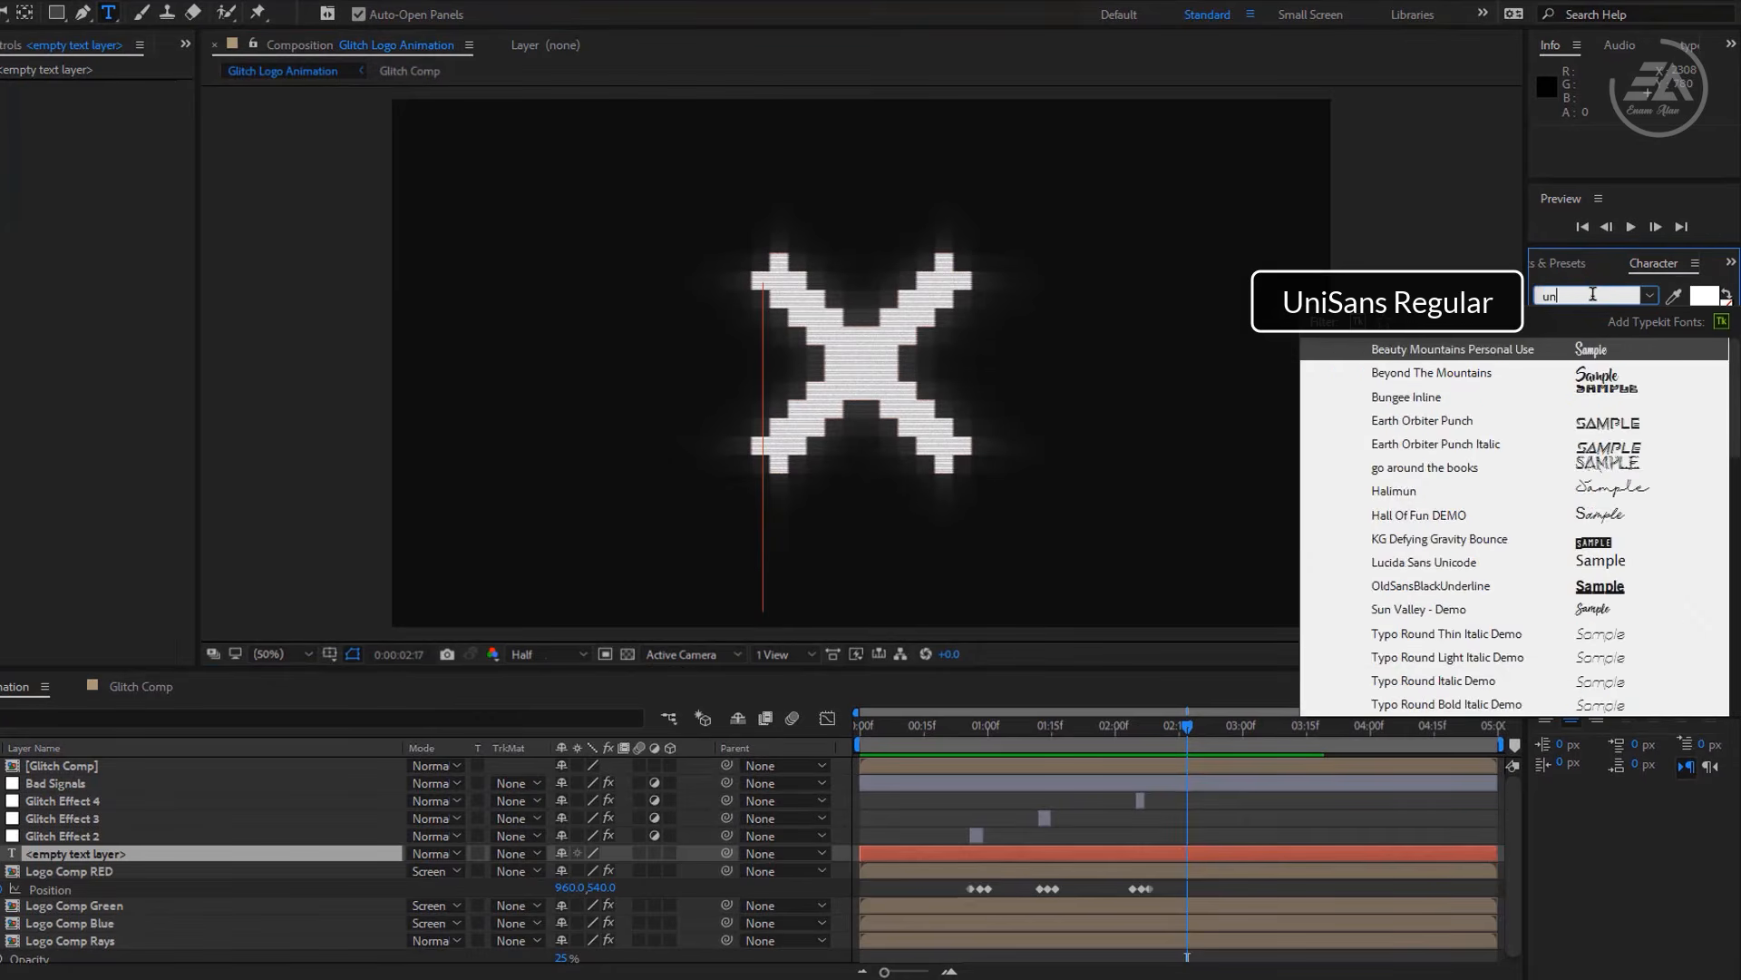
type("isan")
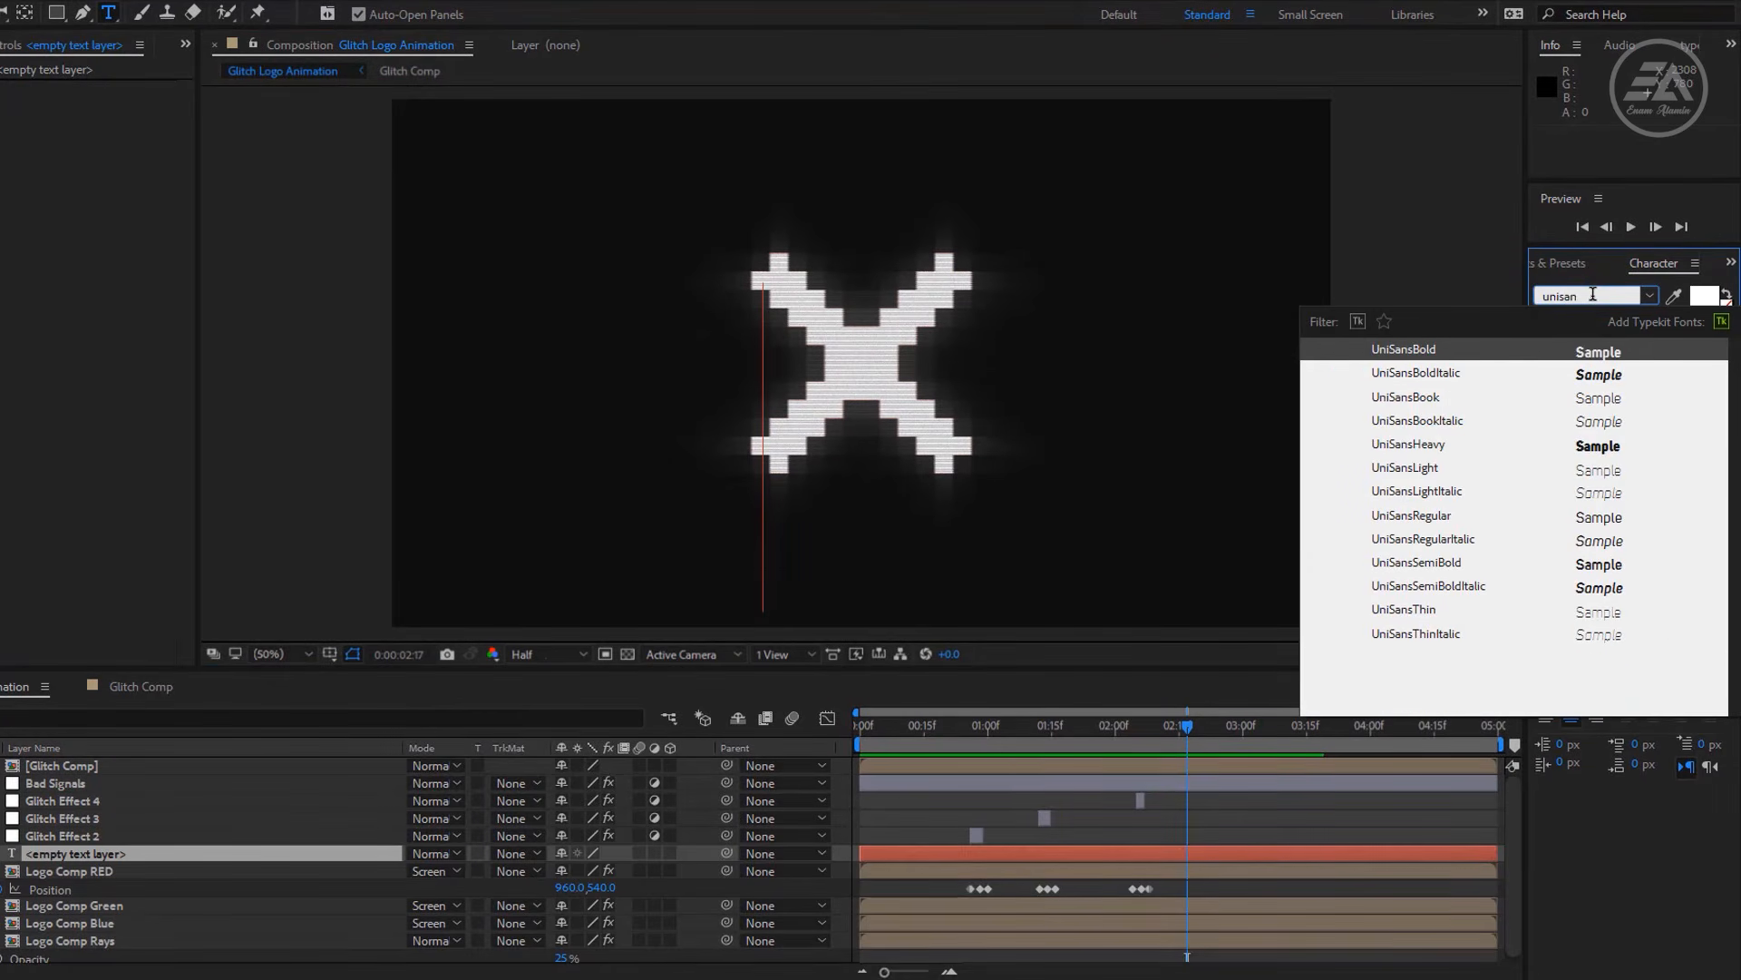
left_click(1415, 515)
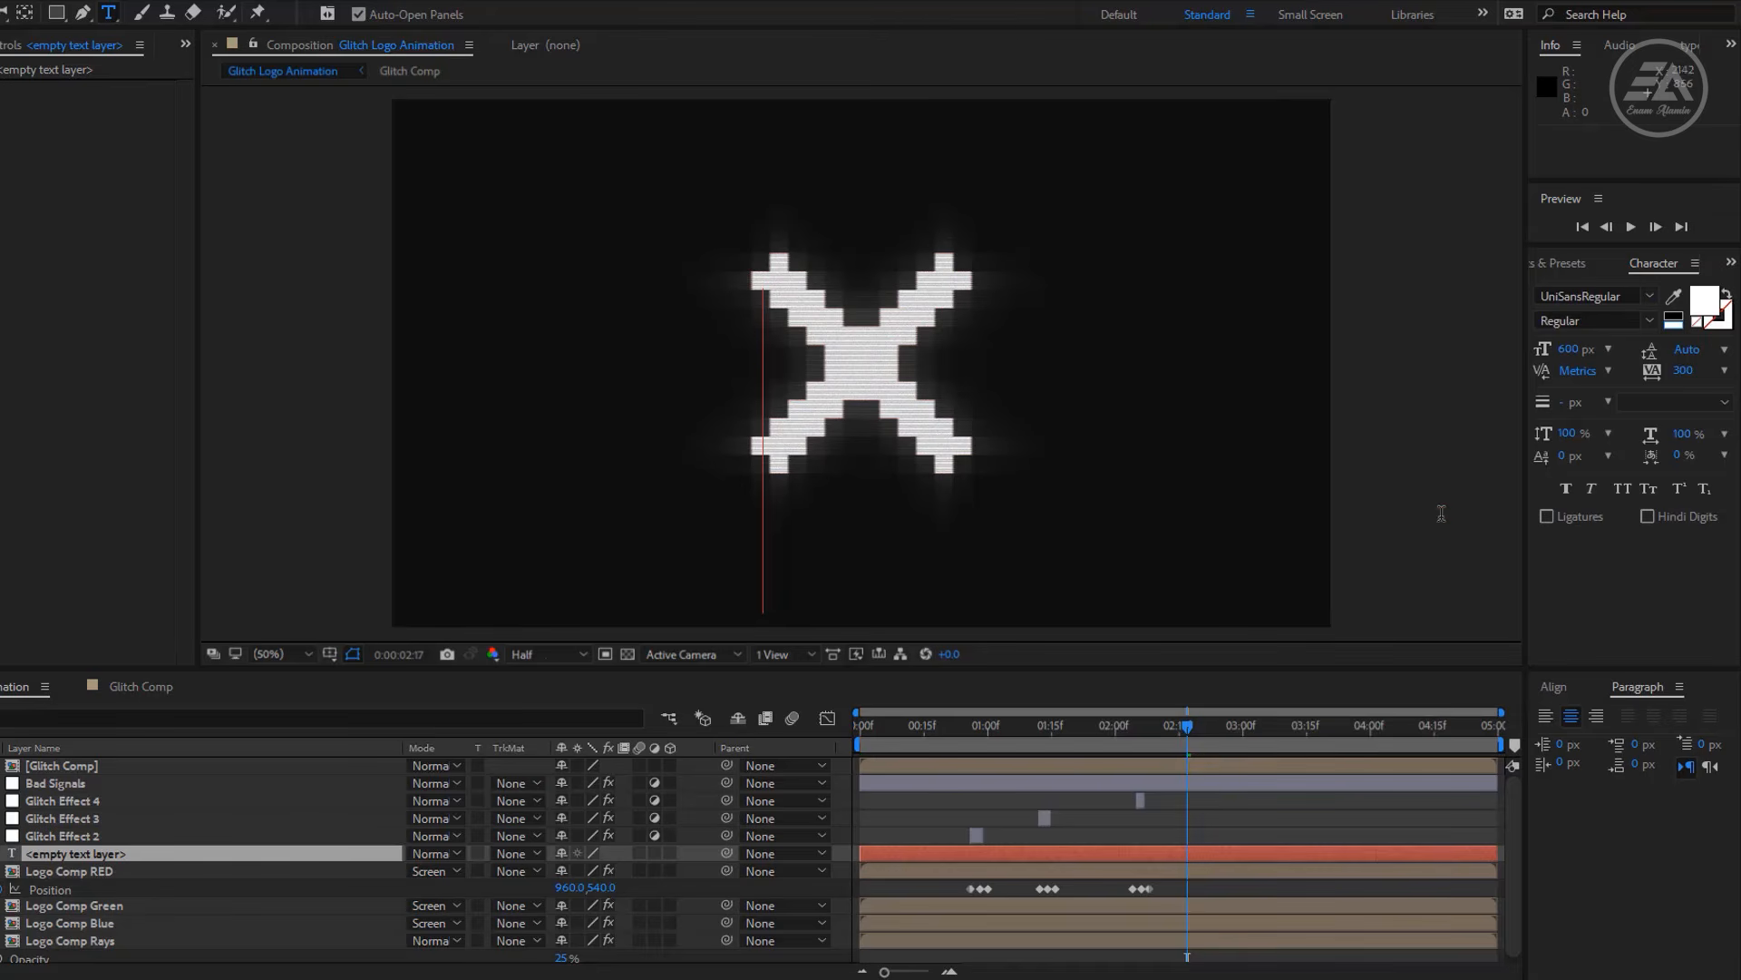
Set the font size to 35 px and enter the title text "GLITCH LOGO".
left_click(1578, 354)
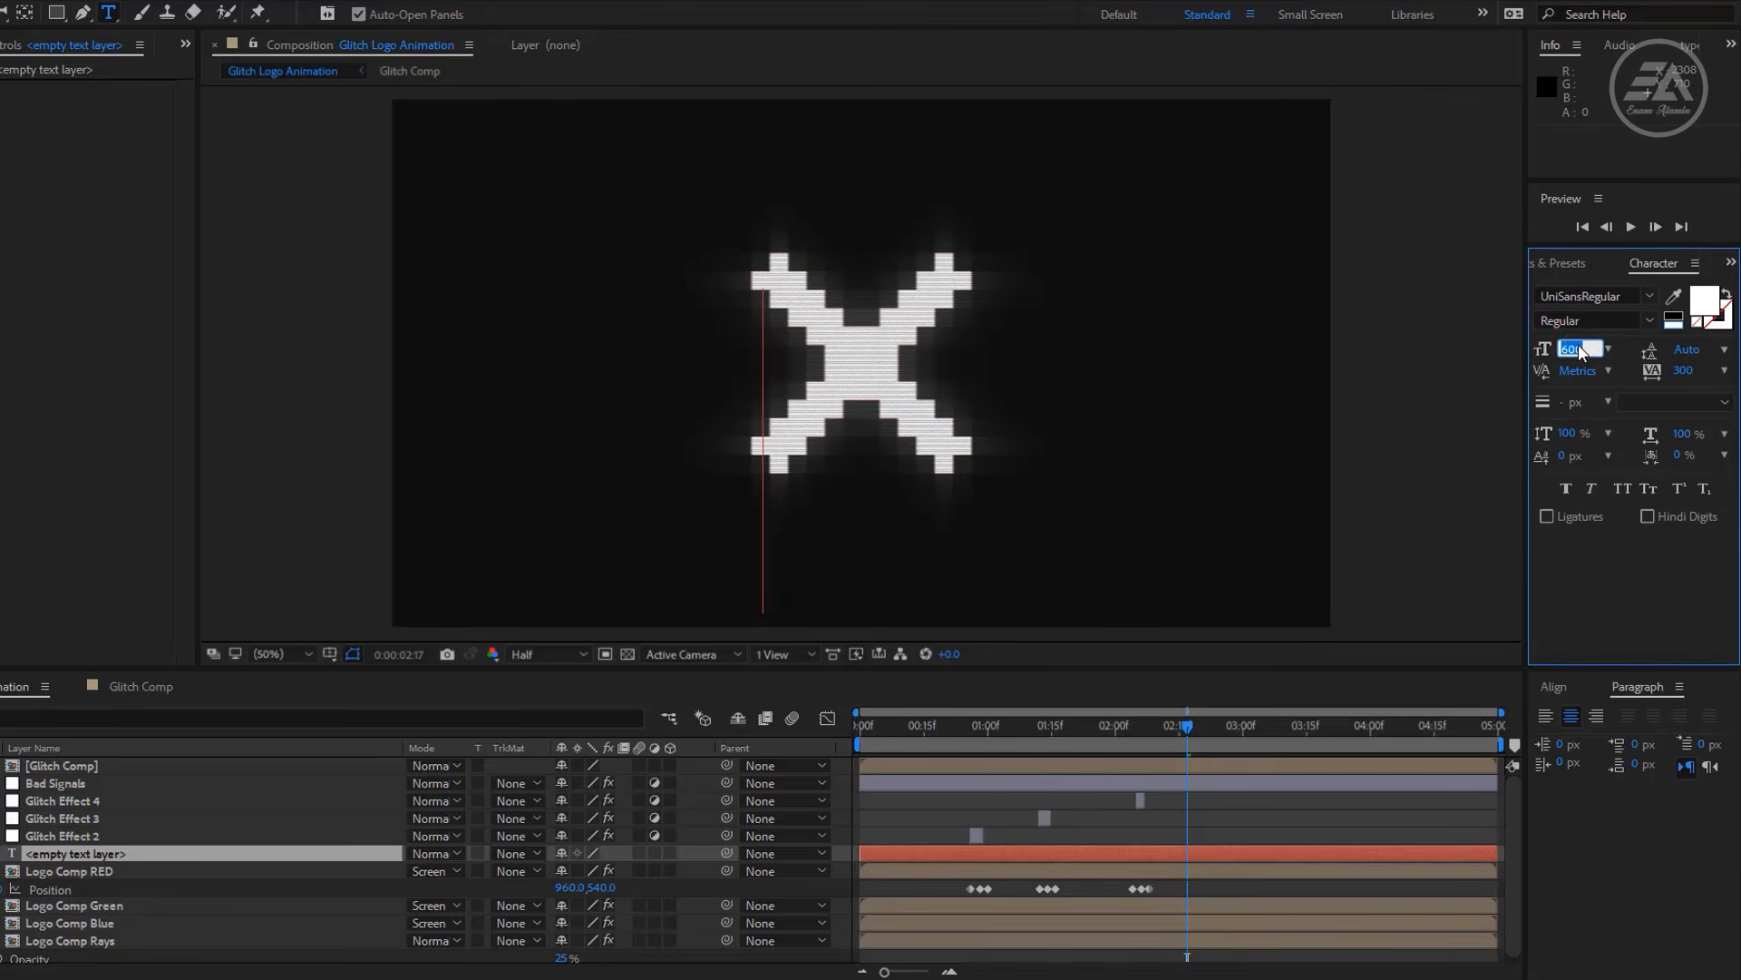
type("35")
left_click(1690, 372)
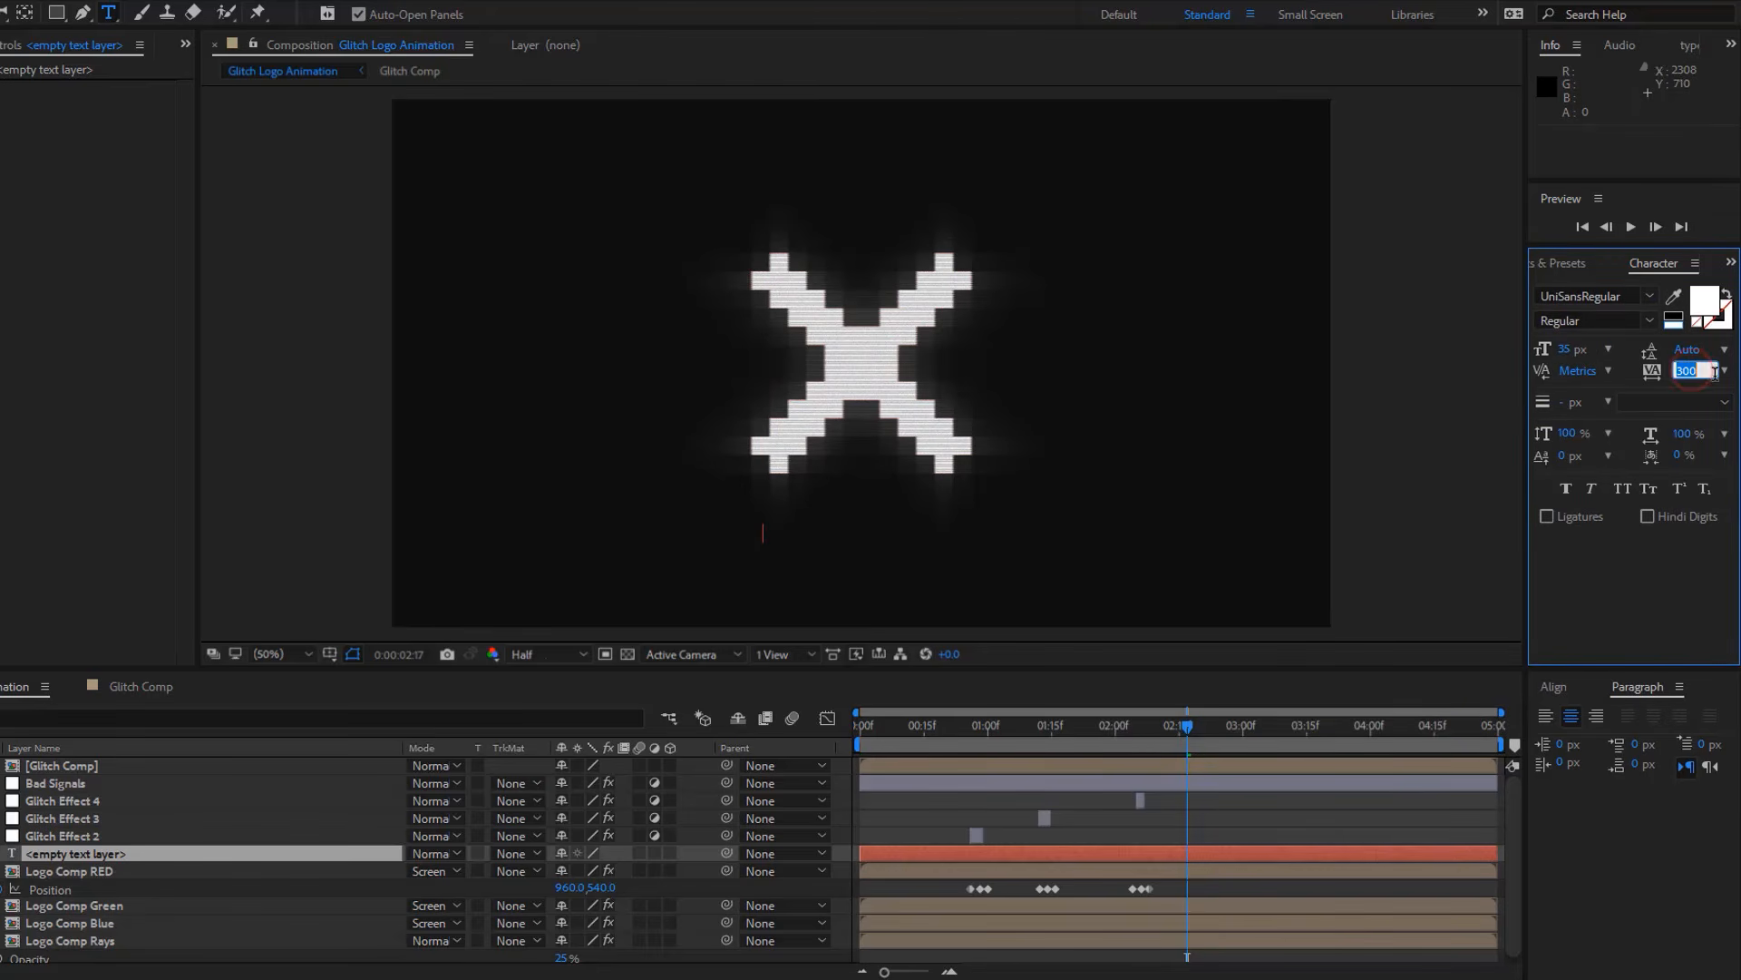
left_click(770, 539)
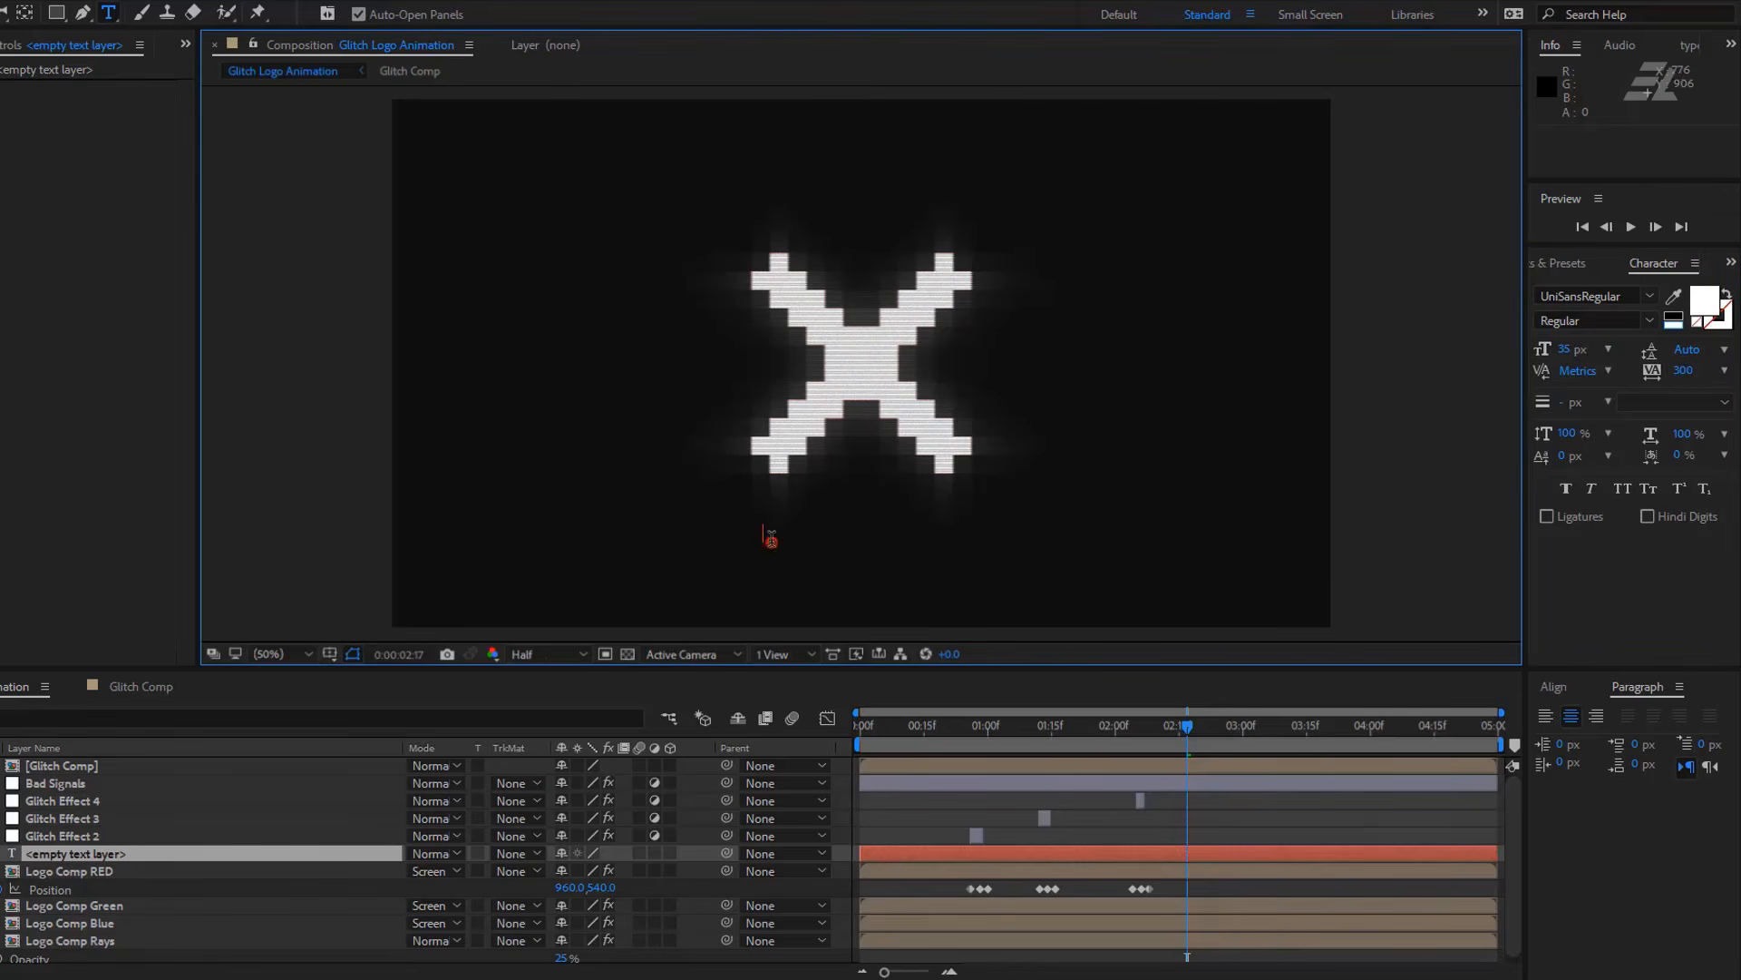
type("GLITCH LOGO")
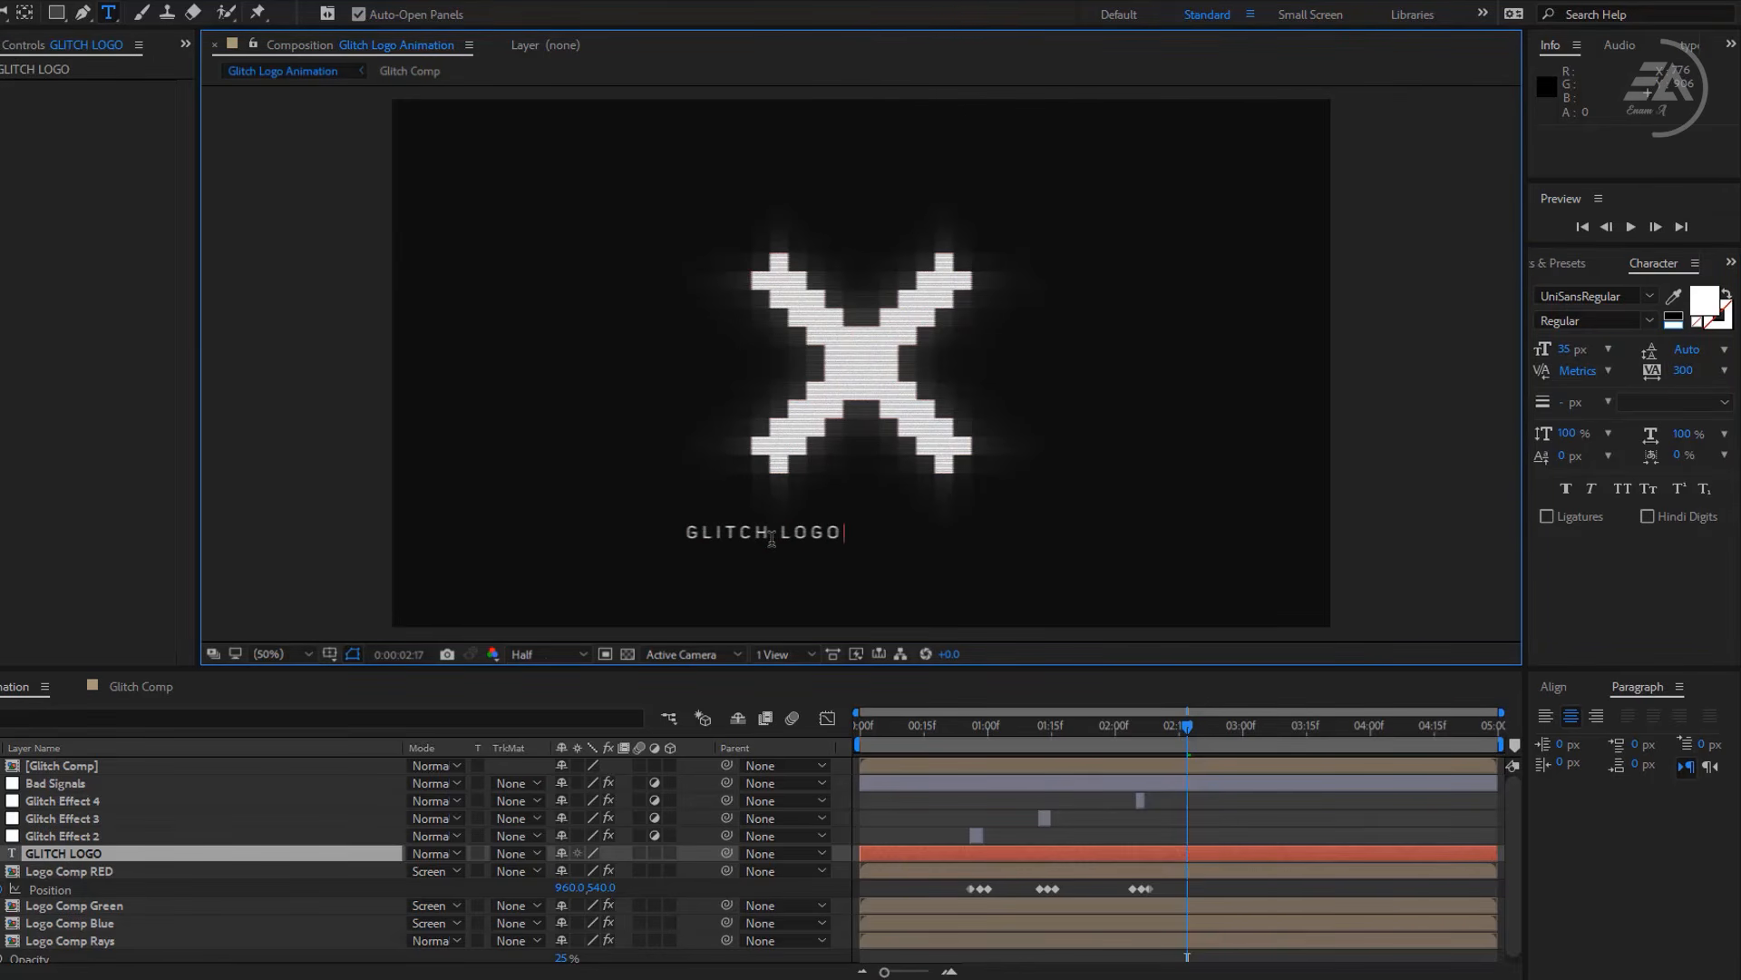
Move the GLITCH LOGO text layer to the top of the layer stack and center it horizontally in the composition.
left_click_drag(91, 852, 76, 762)
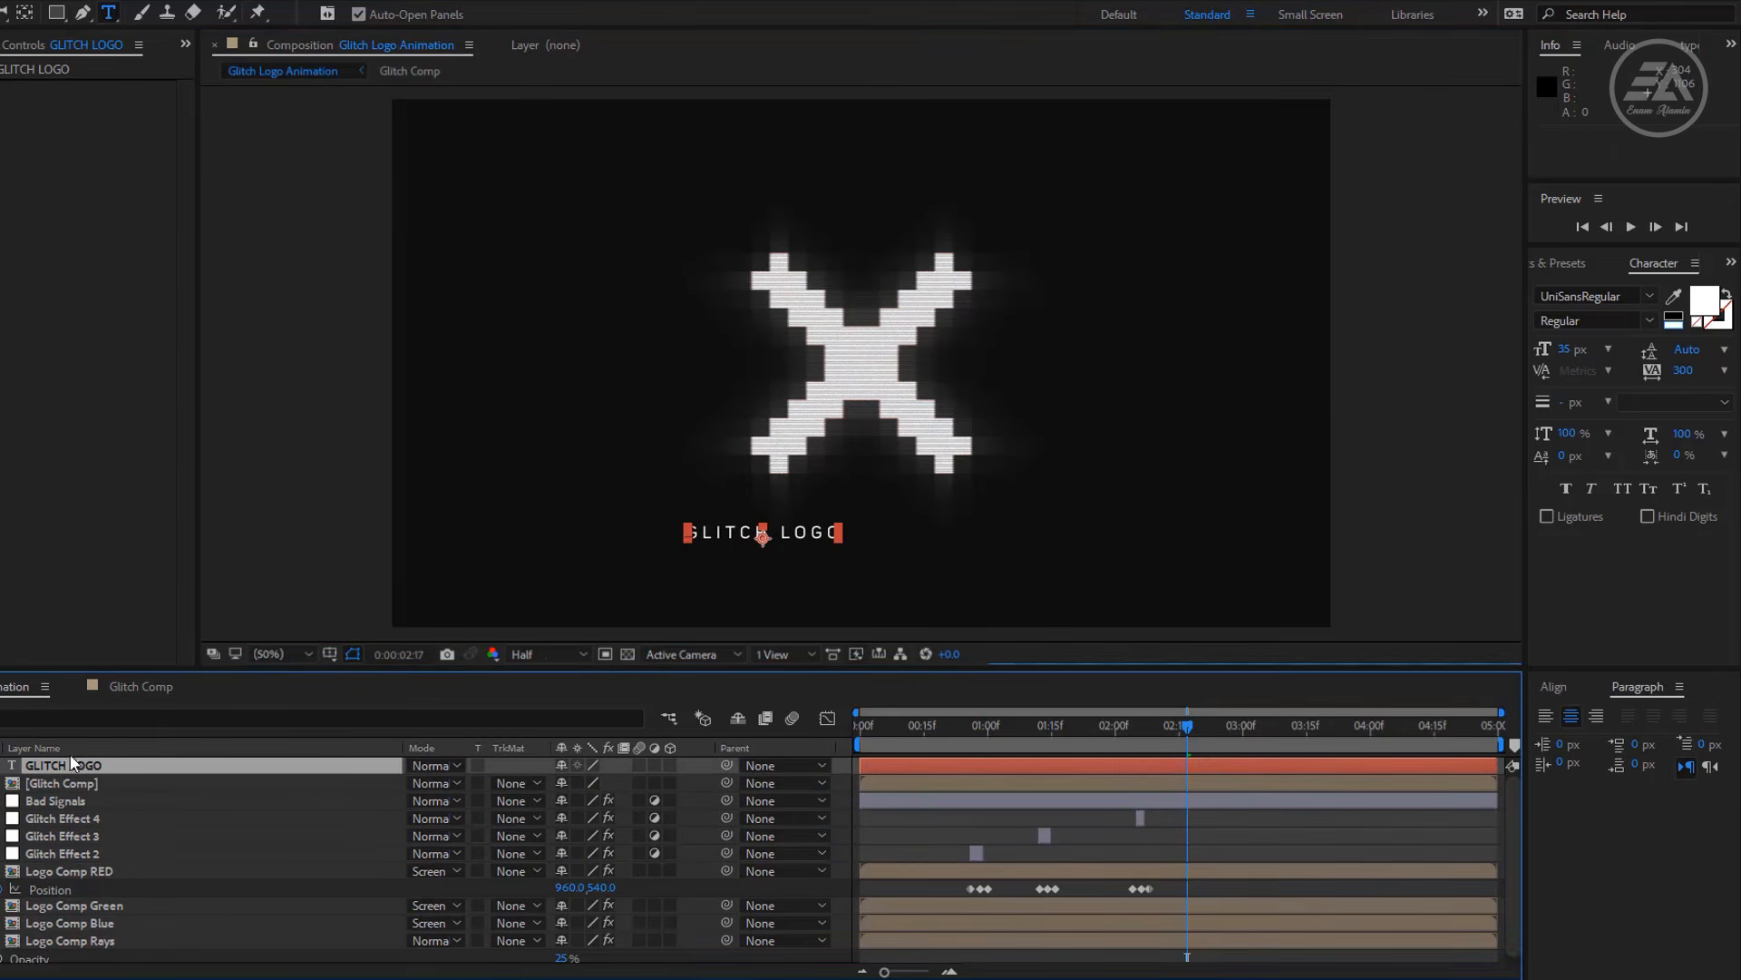
left_click(1557, 688)
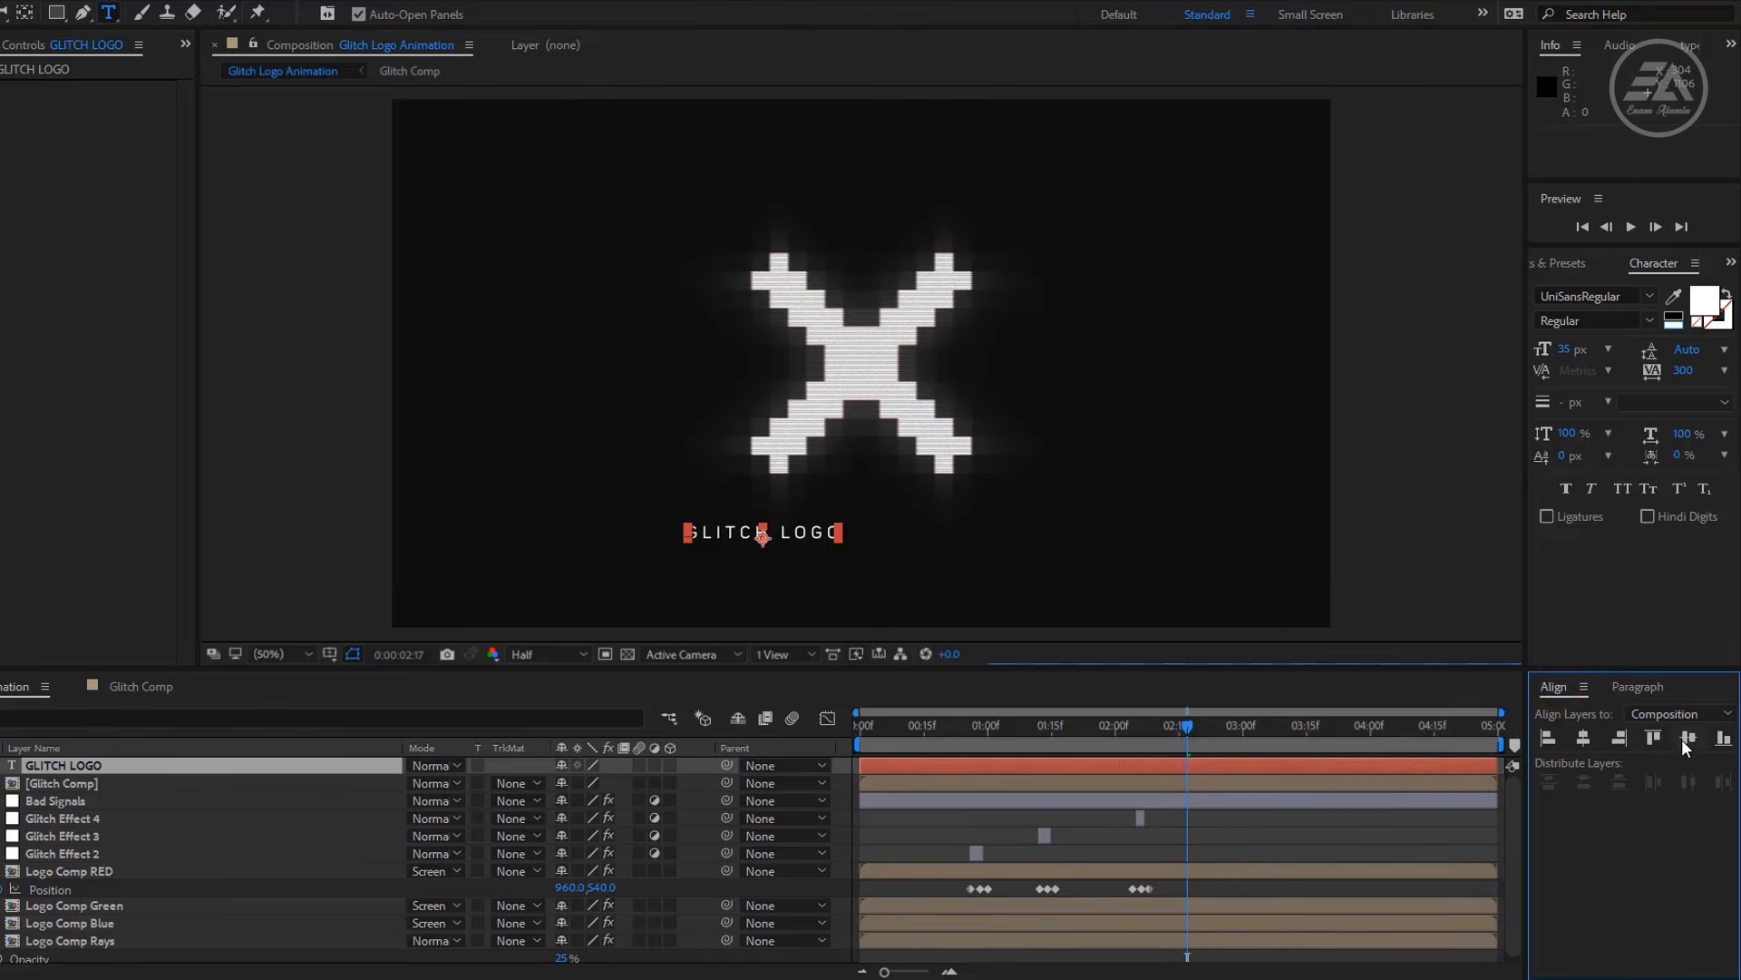
left_click(1582, 742)
Raise the GLITCH LOGO title straight up so it sits just beneath the X logo.
key("v")
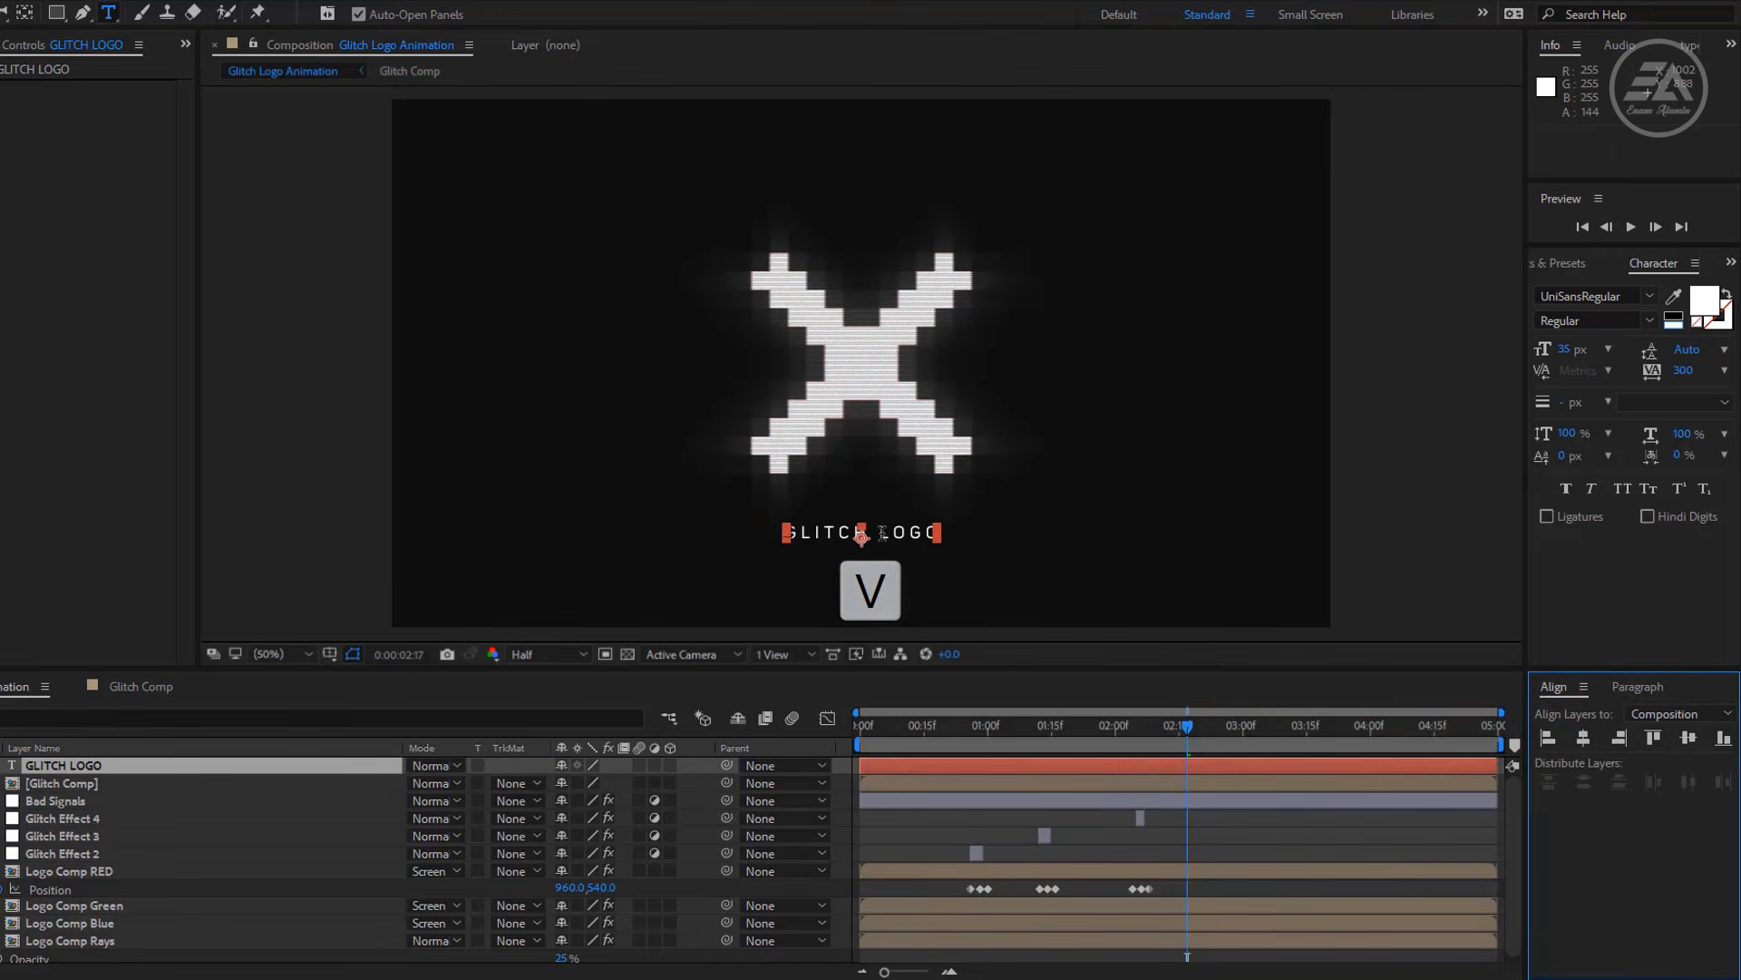
left_click_drag(881, 532, 886, 510)
left_click_drag(881, 506, 882, 508)
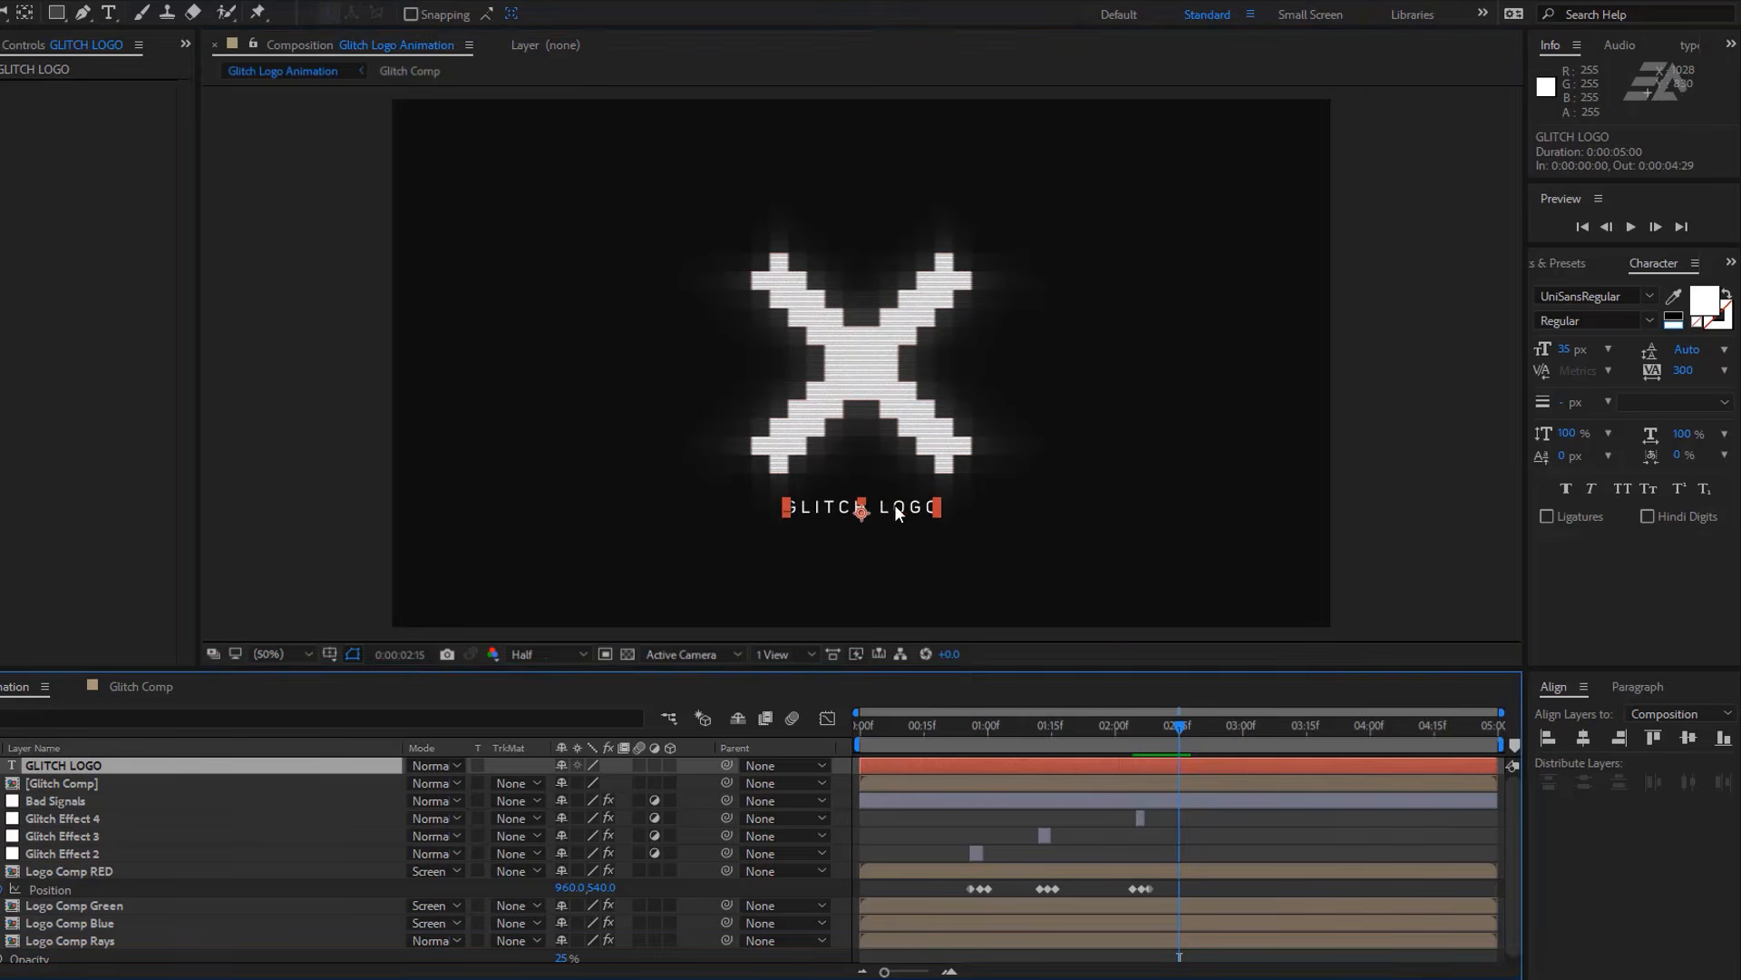
left_click(896, 513)
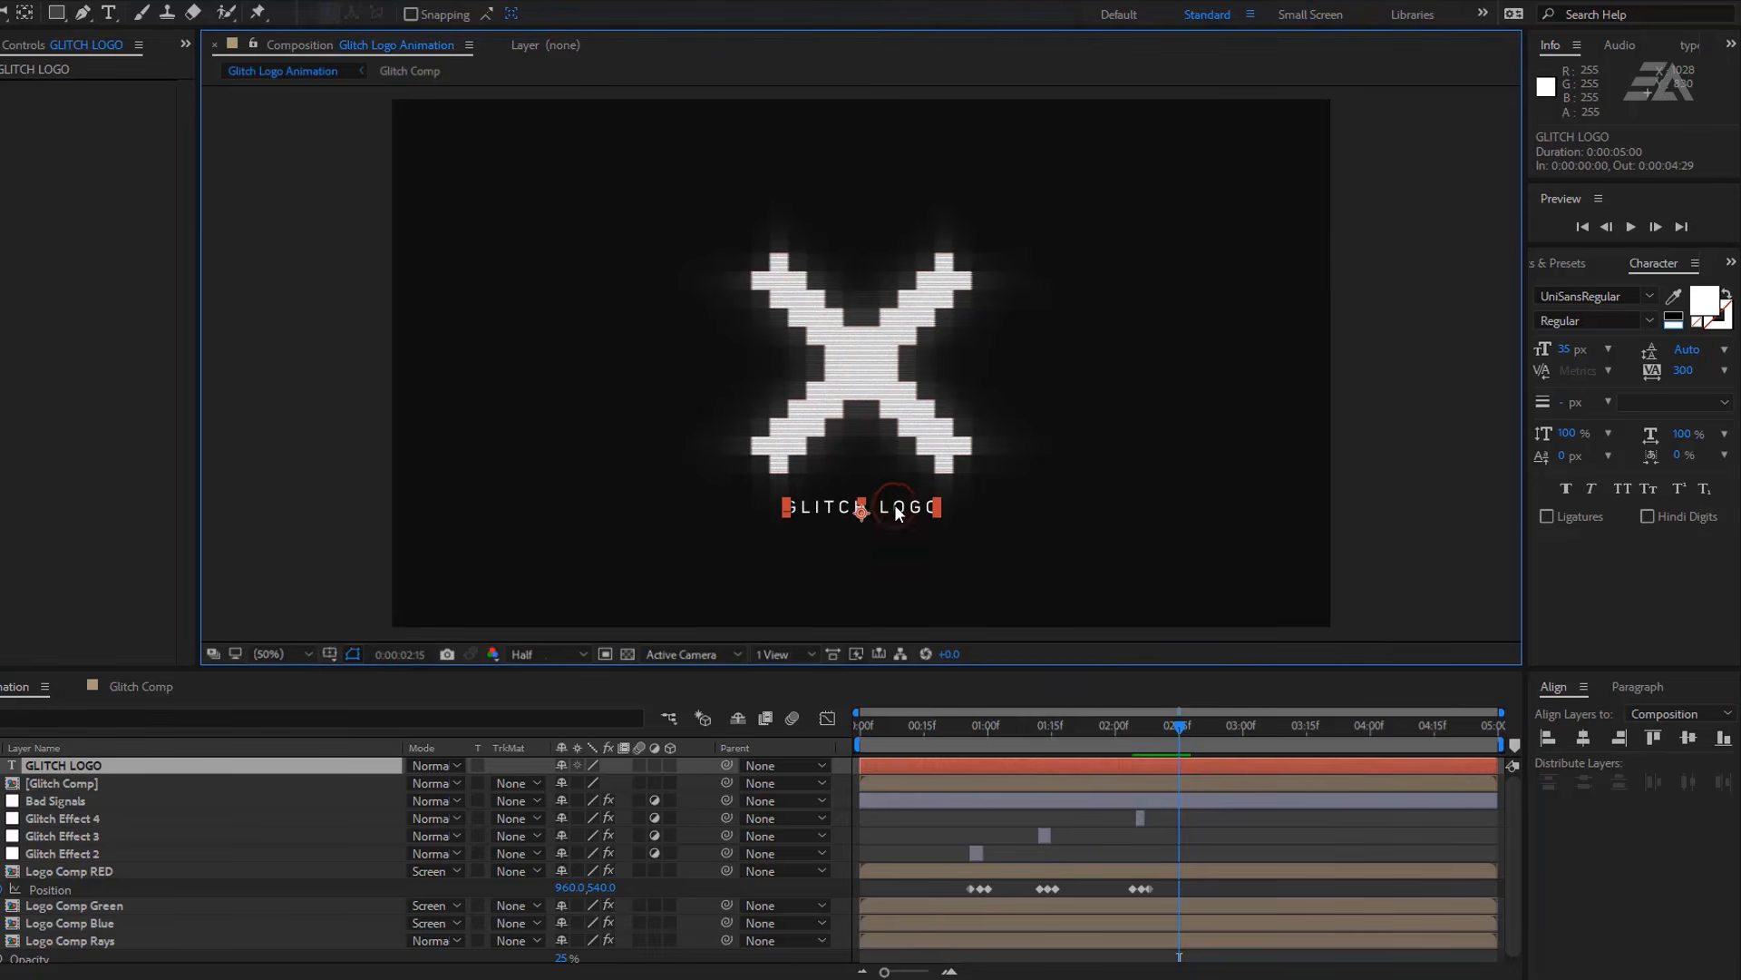
Apply the Random Fade Up text animation preset to the GLITCH LOGO layer at 0:00:02:15.
left_click(1560, 262)
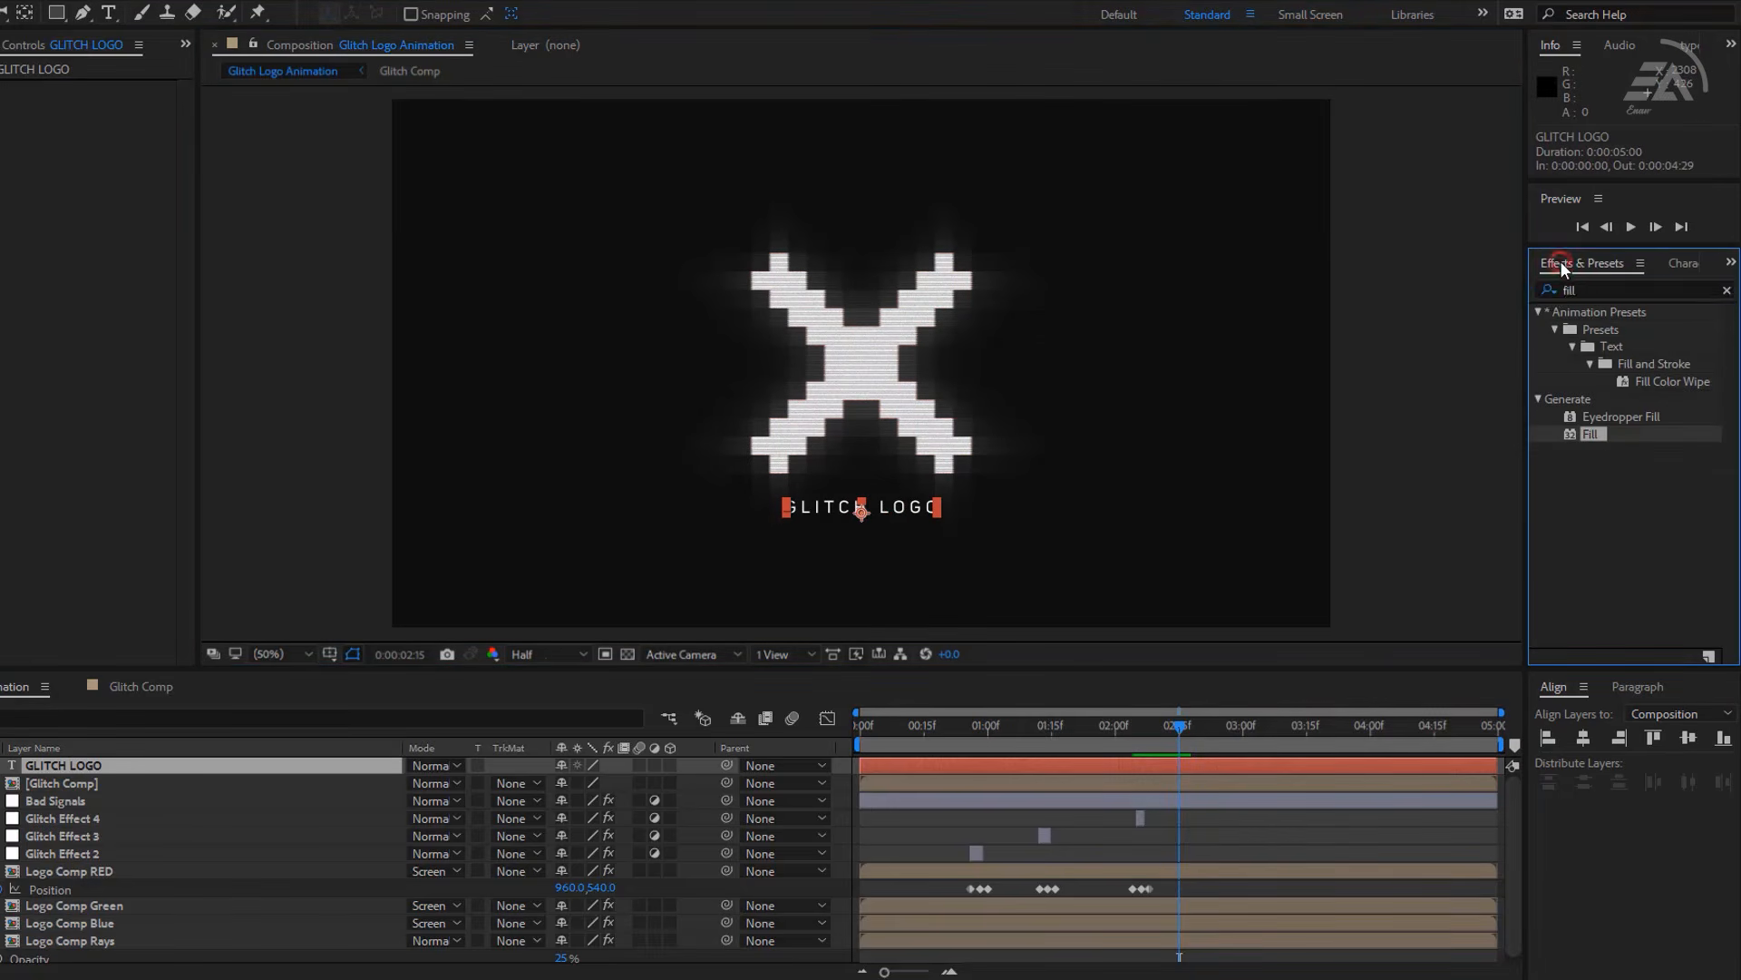
left_click(1574, 289)
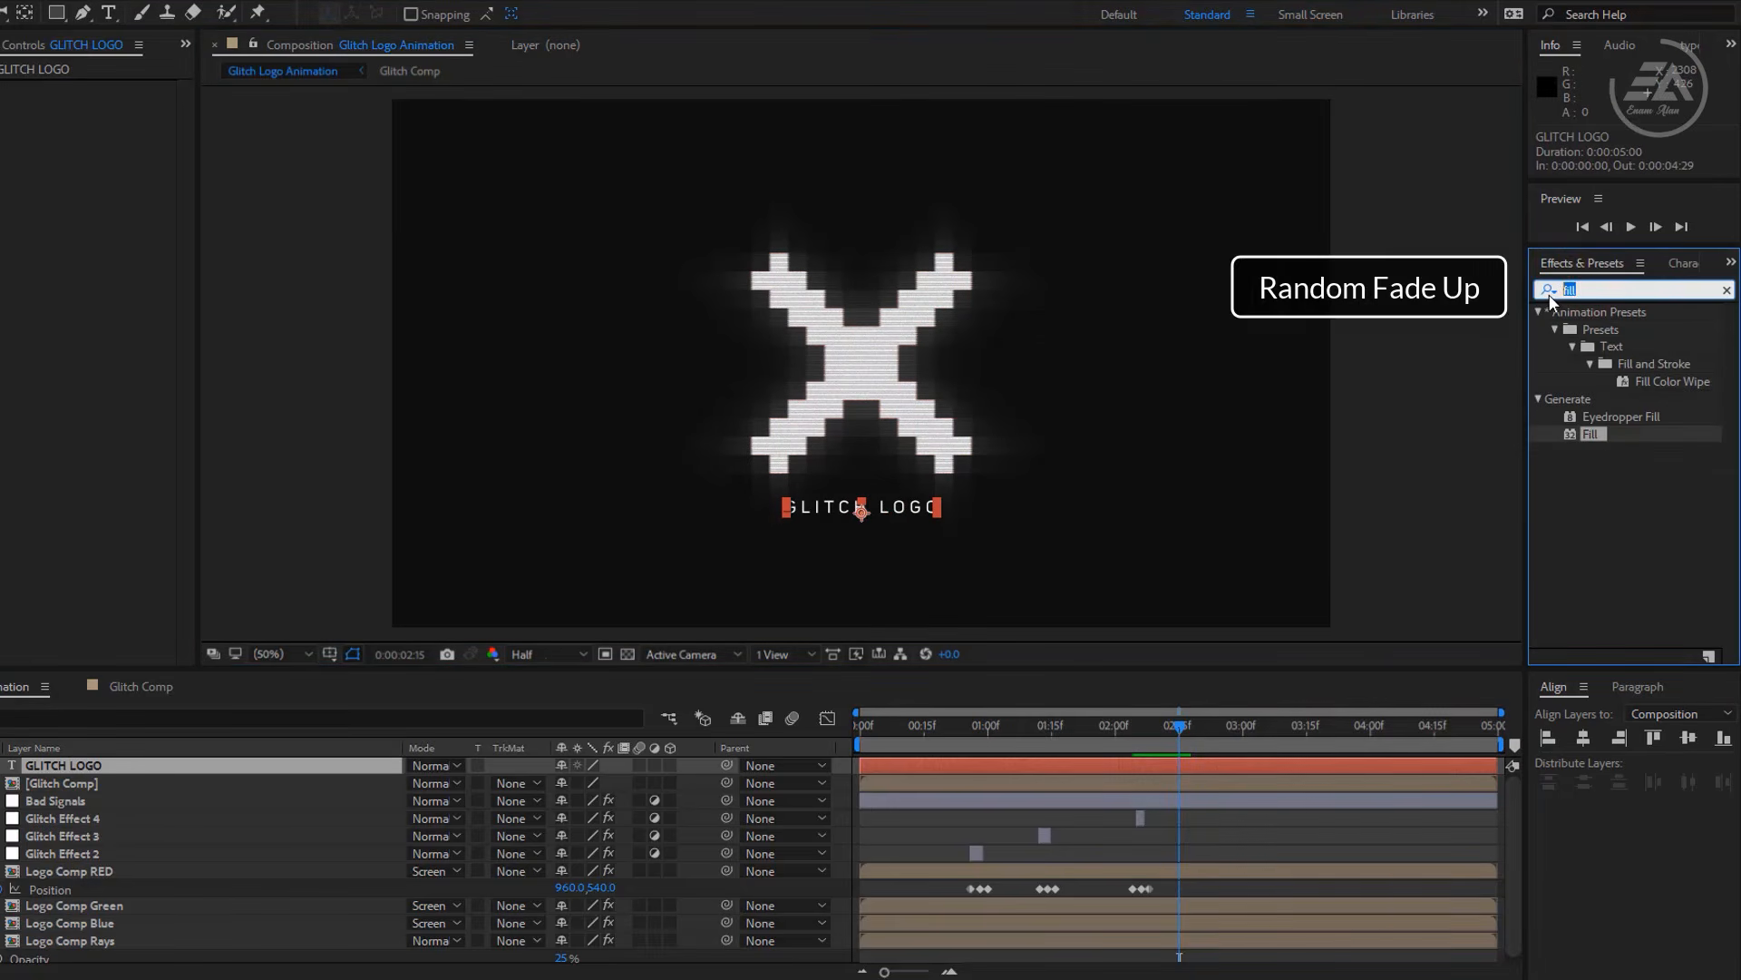
type("Random fa")
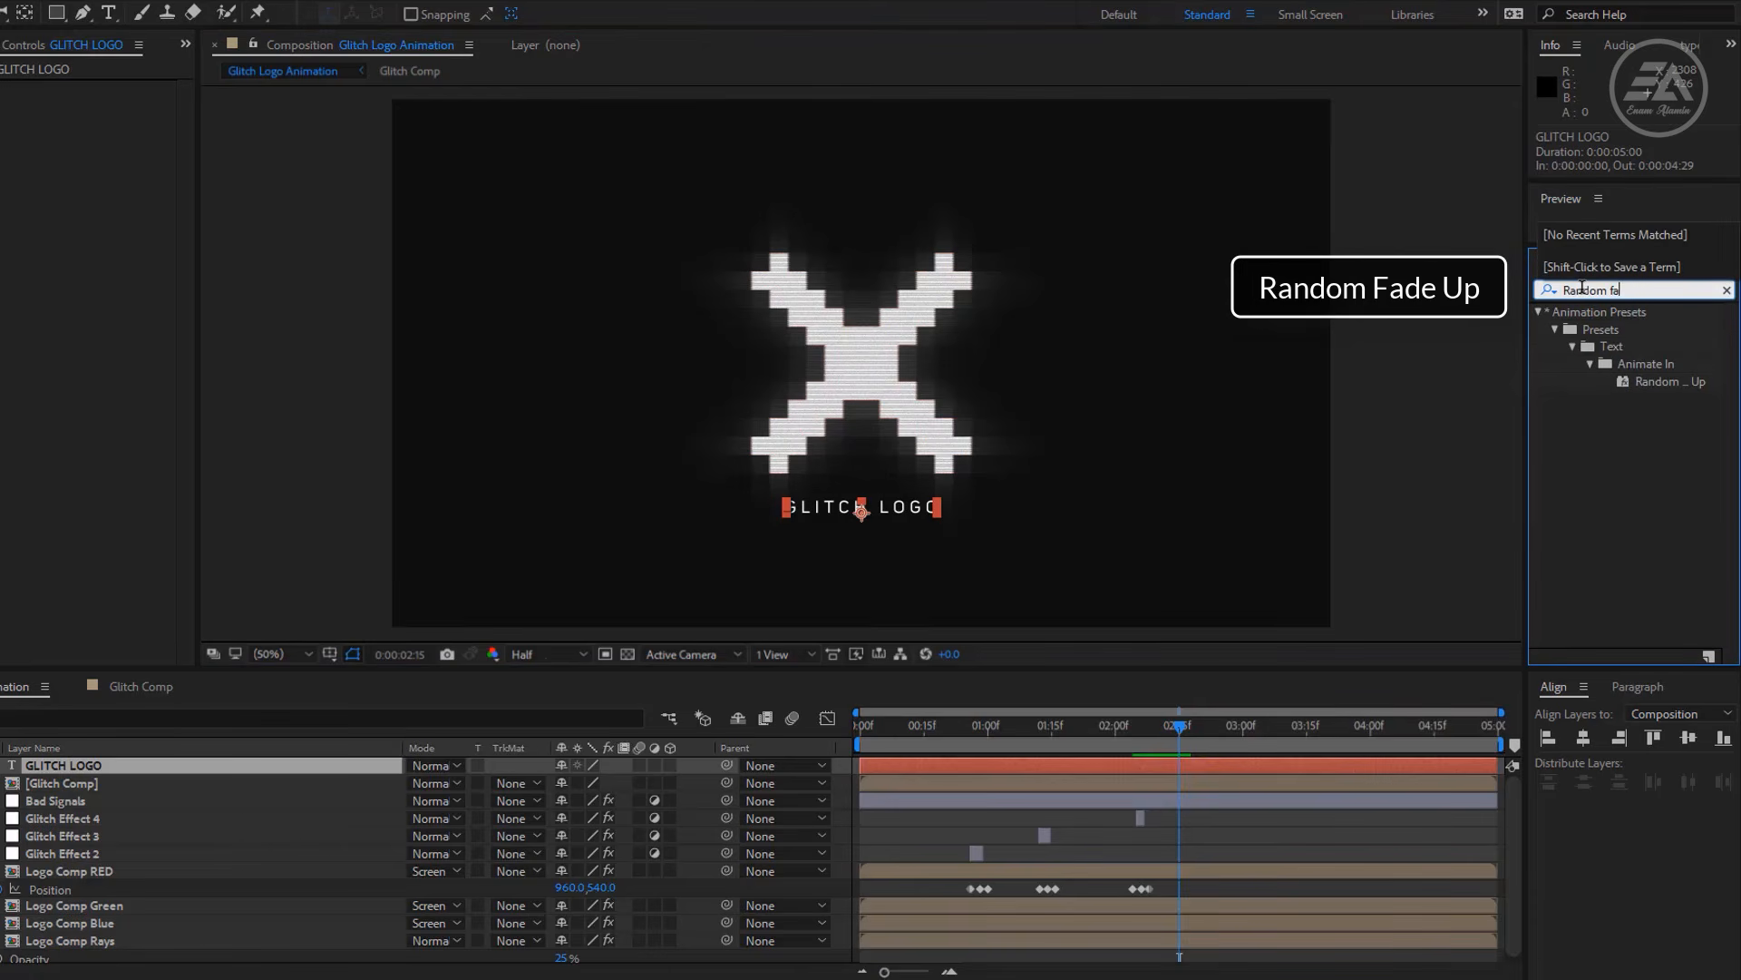
type("de")
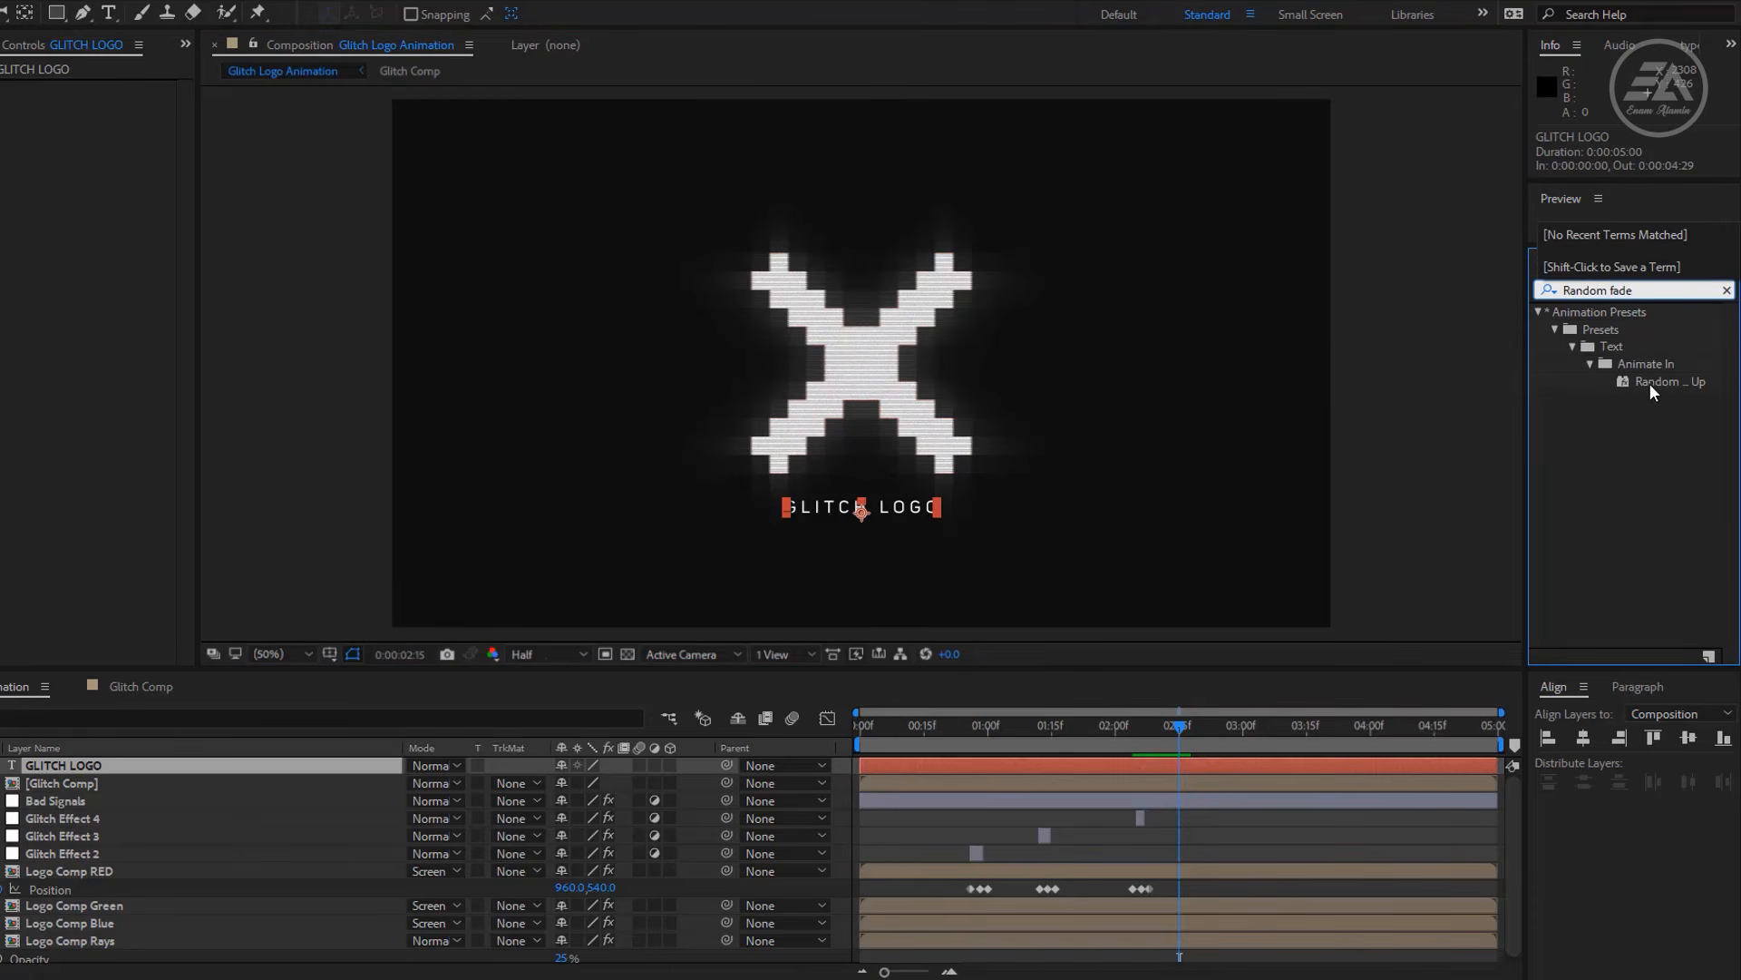
double_click(1649, 383)
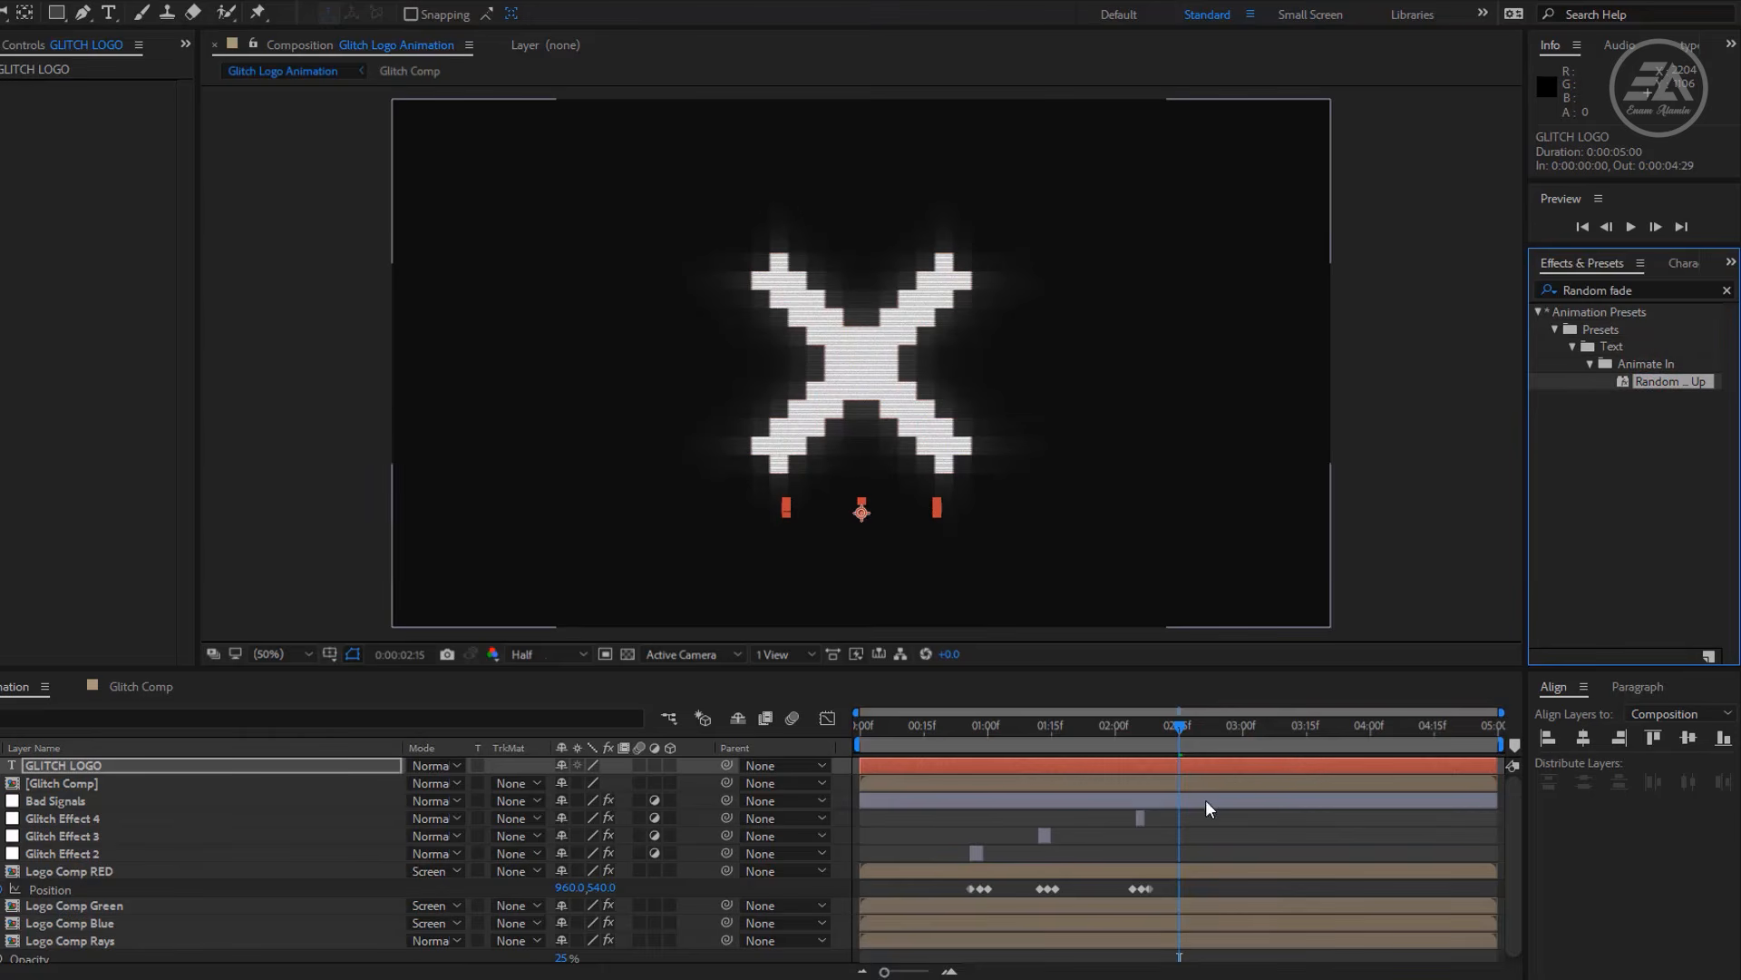
Move the title's ending Range Selector Start keyframe to 0:00:03:01 and preview the text reveal.
left_click(1154, 765)
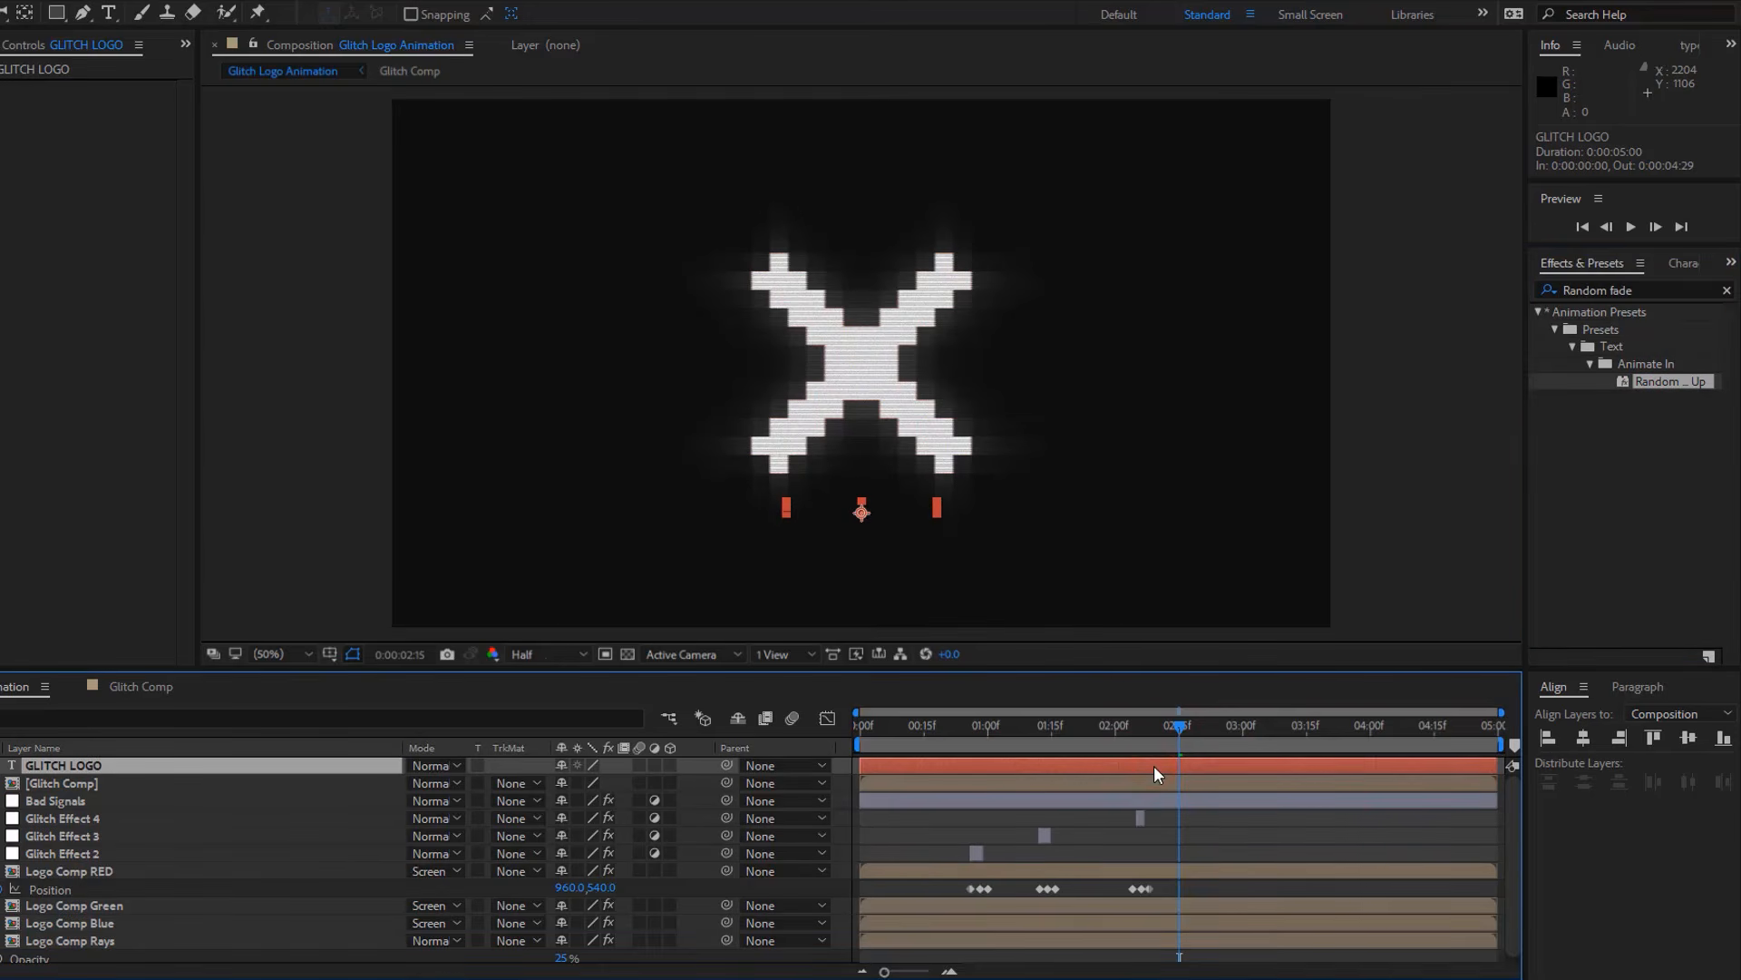
key("u")
left_click_drag(1369, 800, 1245, 787)
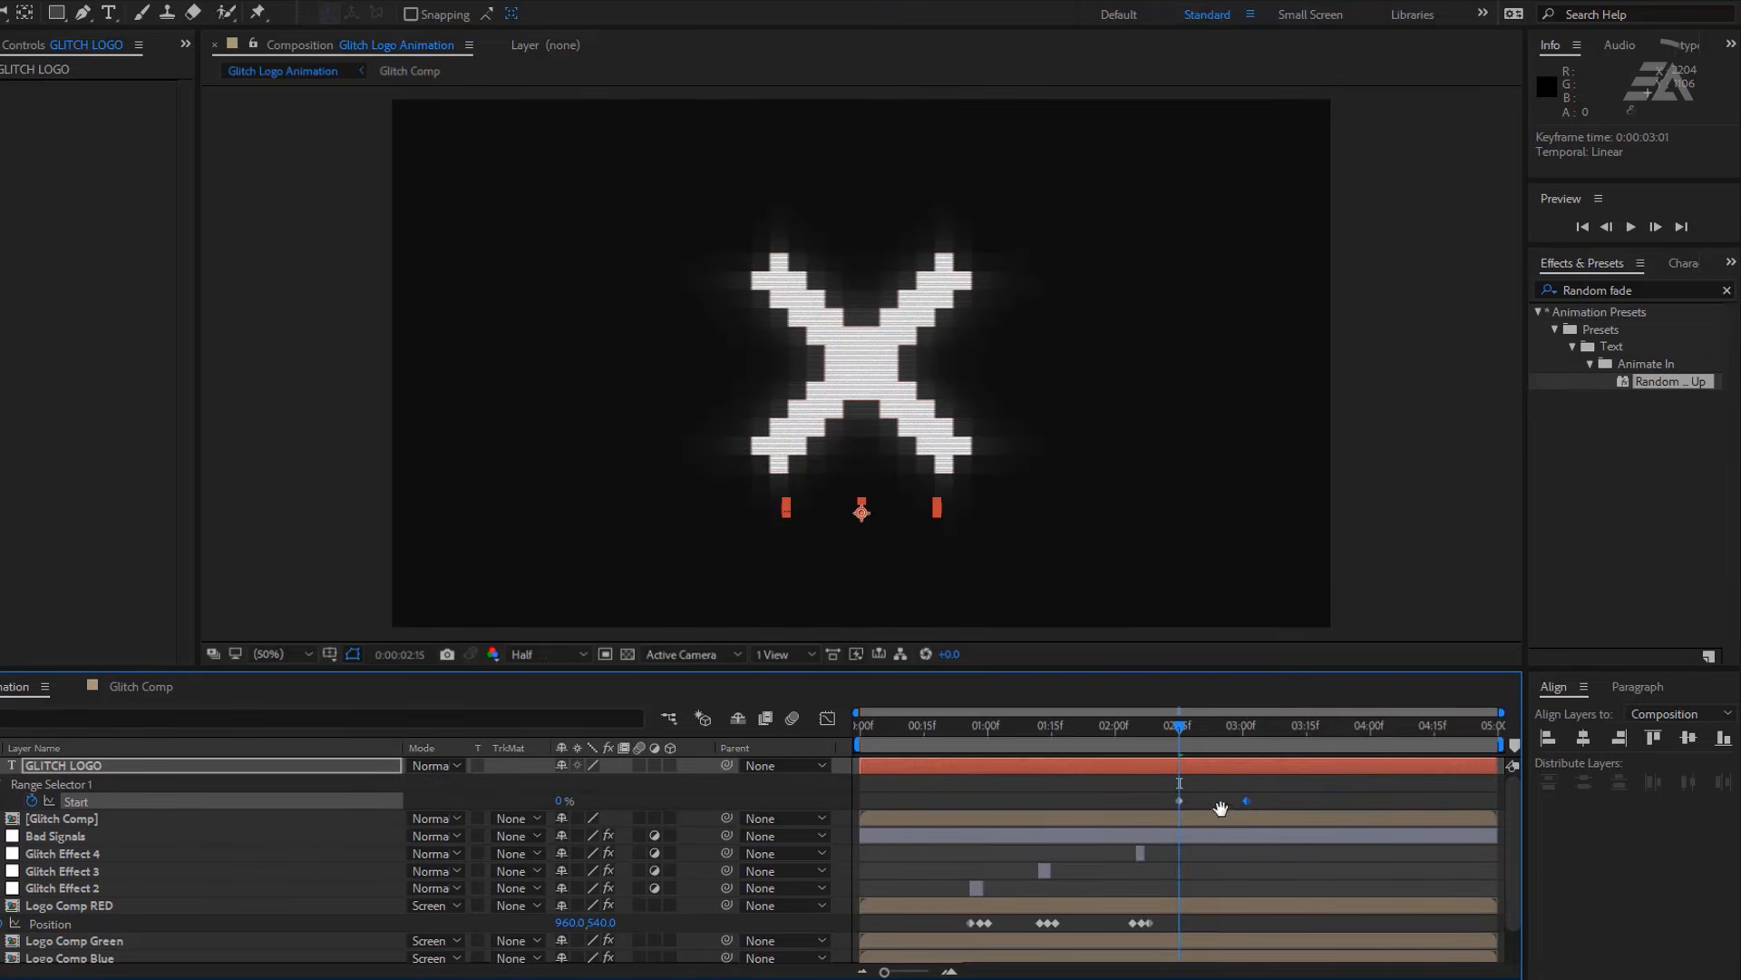
key("space")
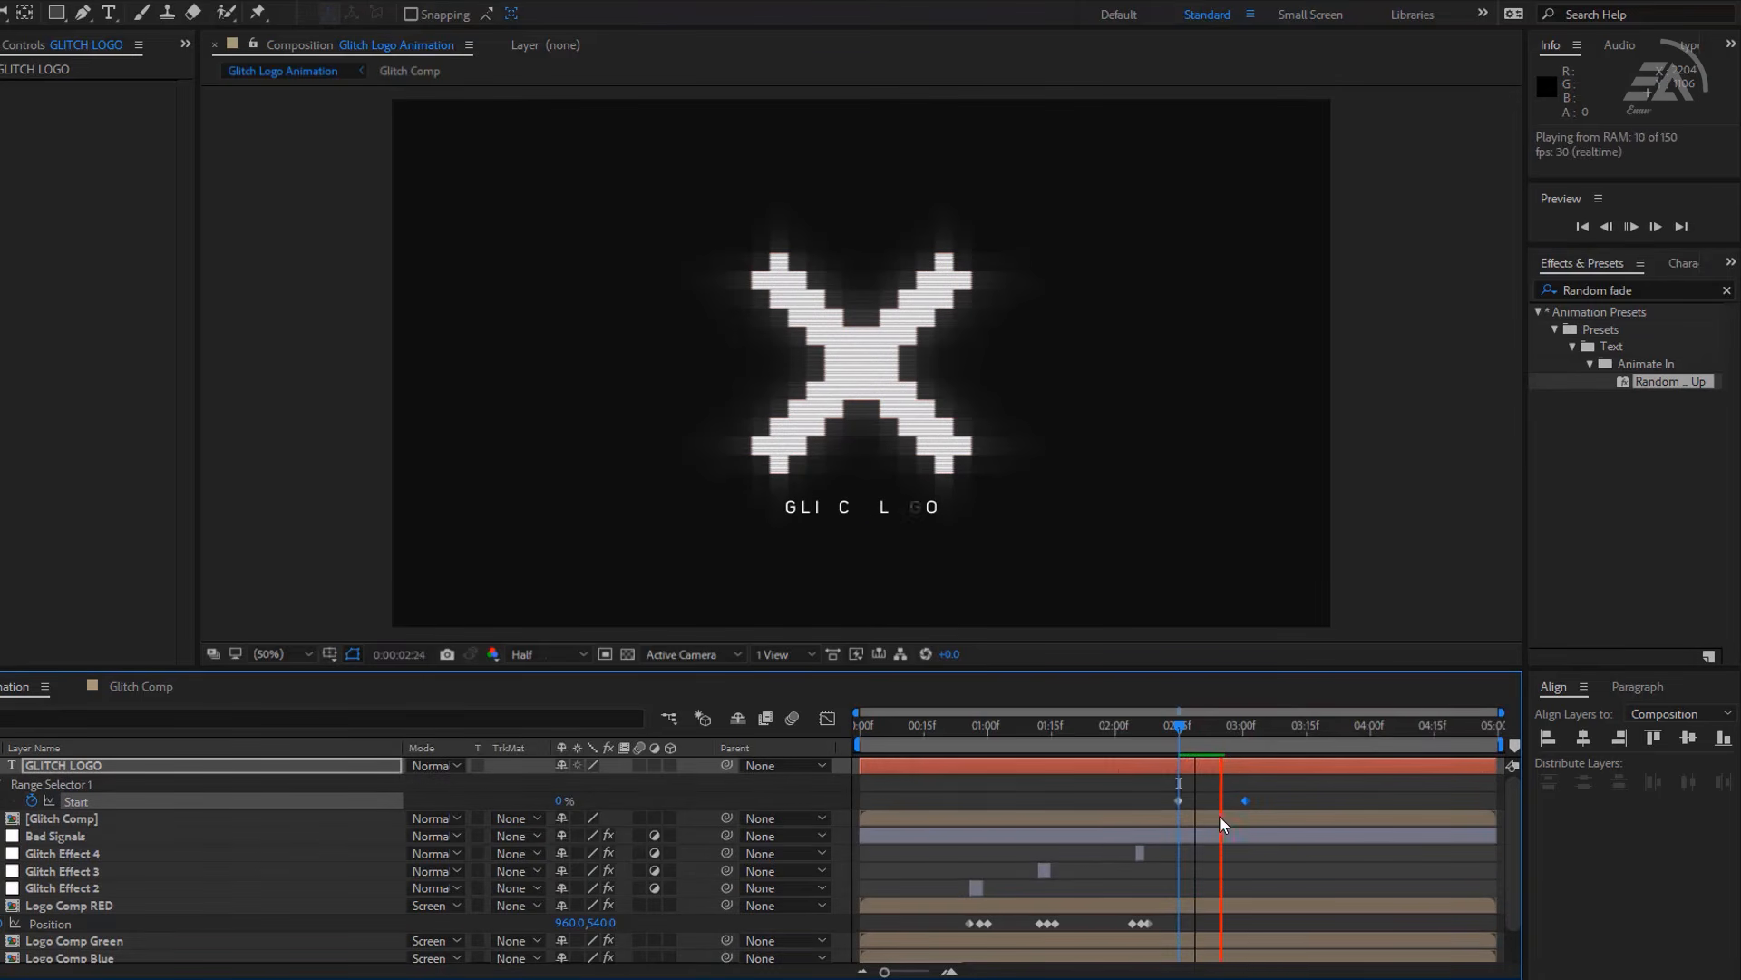
left_click(1168, 729)
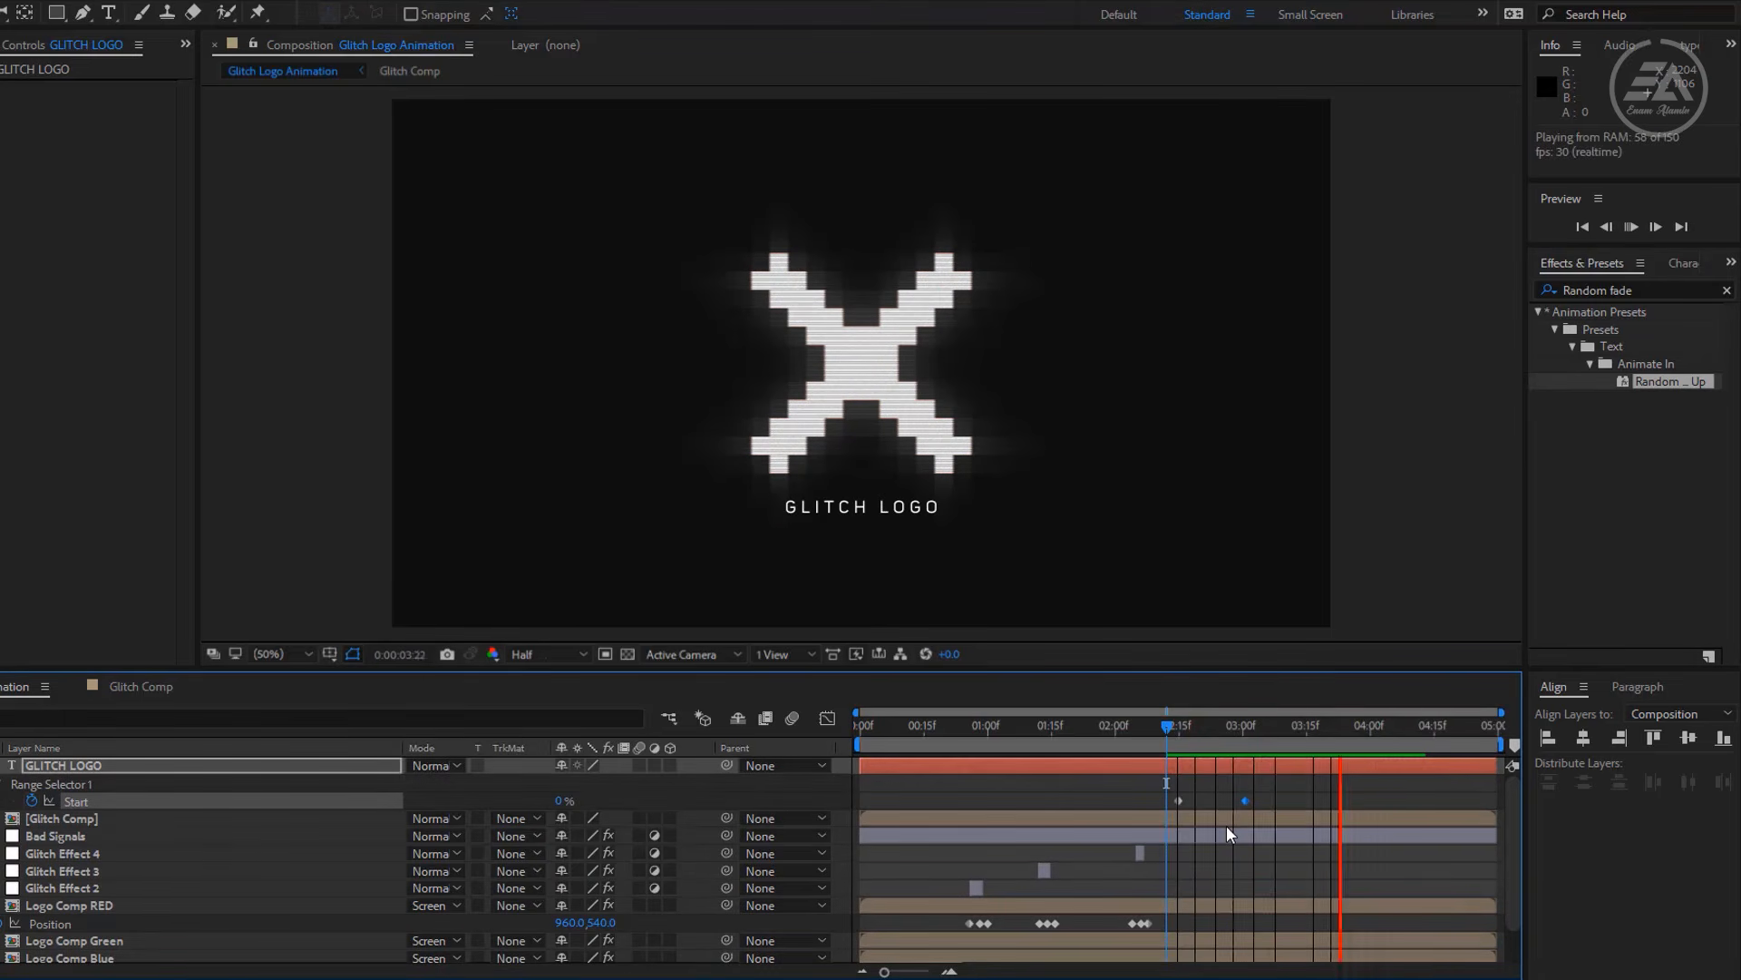
key("space")
Lower the GLITCH LOGO title to position 964, 880 and return the playhead to the start of the composition.
left_click_drag(866, 508, 871, 525)
scroll(891, 547, "down", 2)
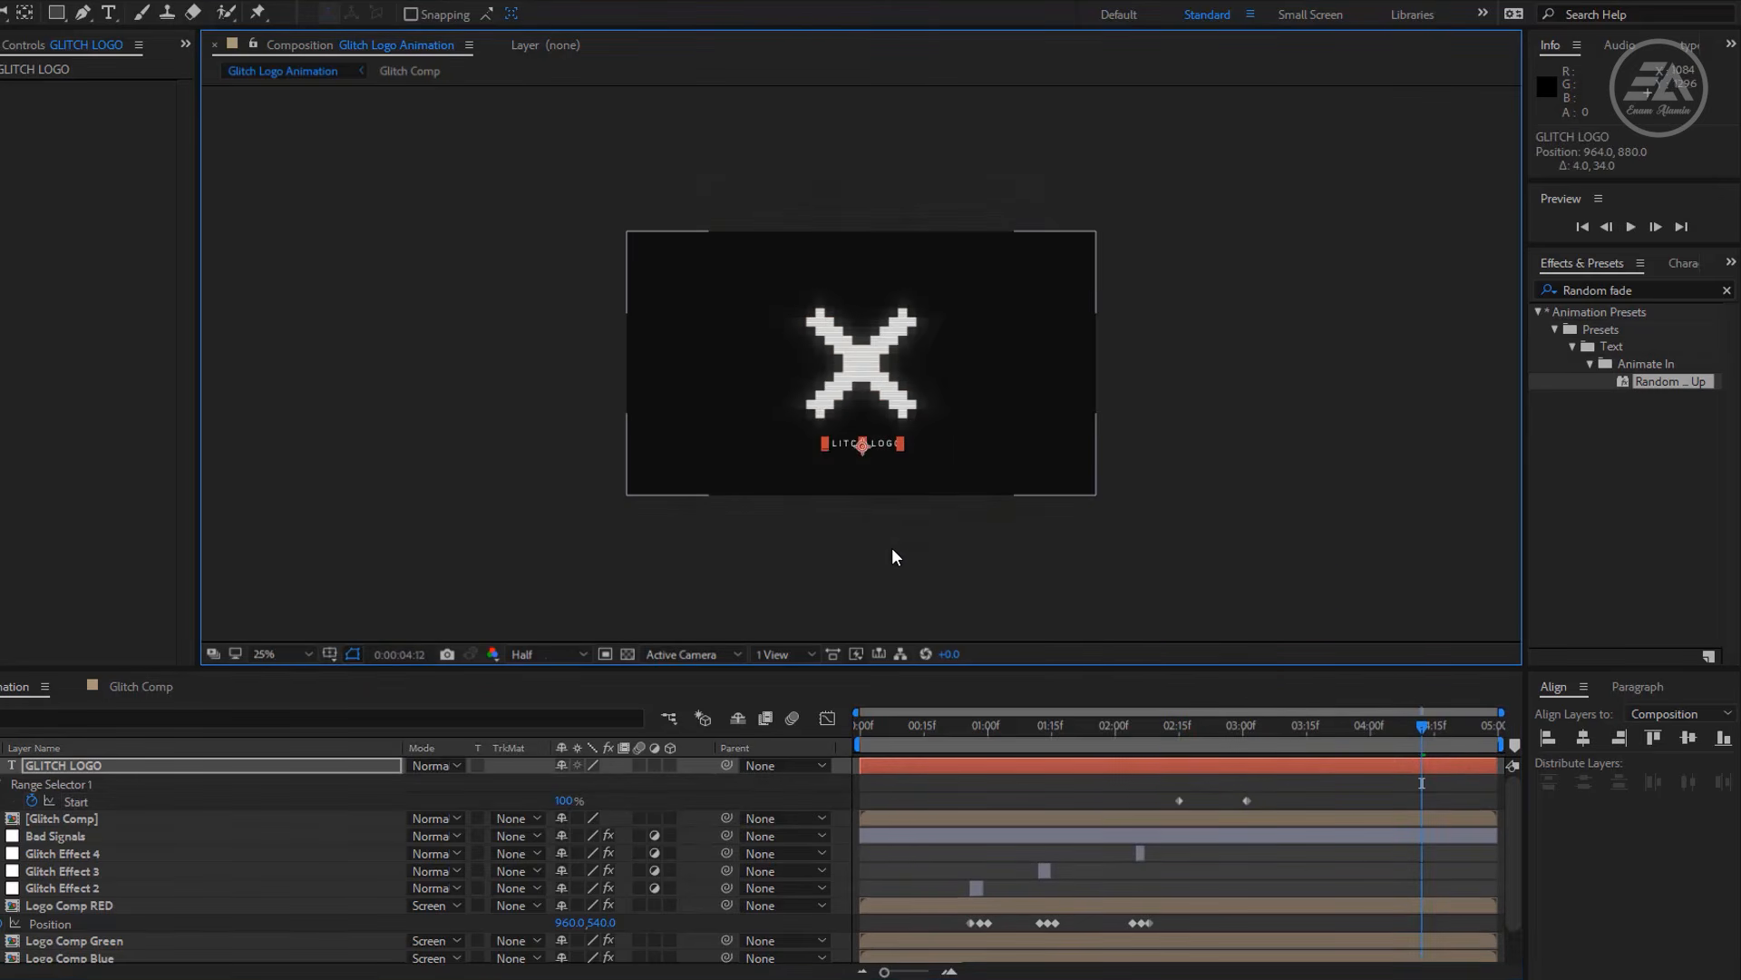
scroll(891, 547, "up", 2)
left_click_drag(948, 728, 860, 733)
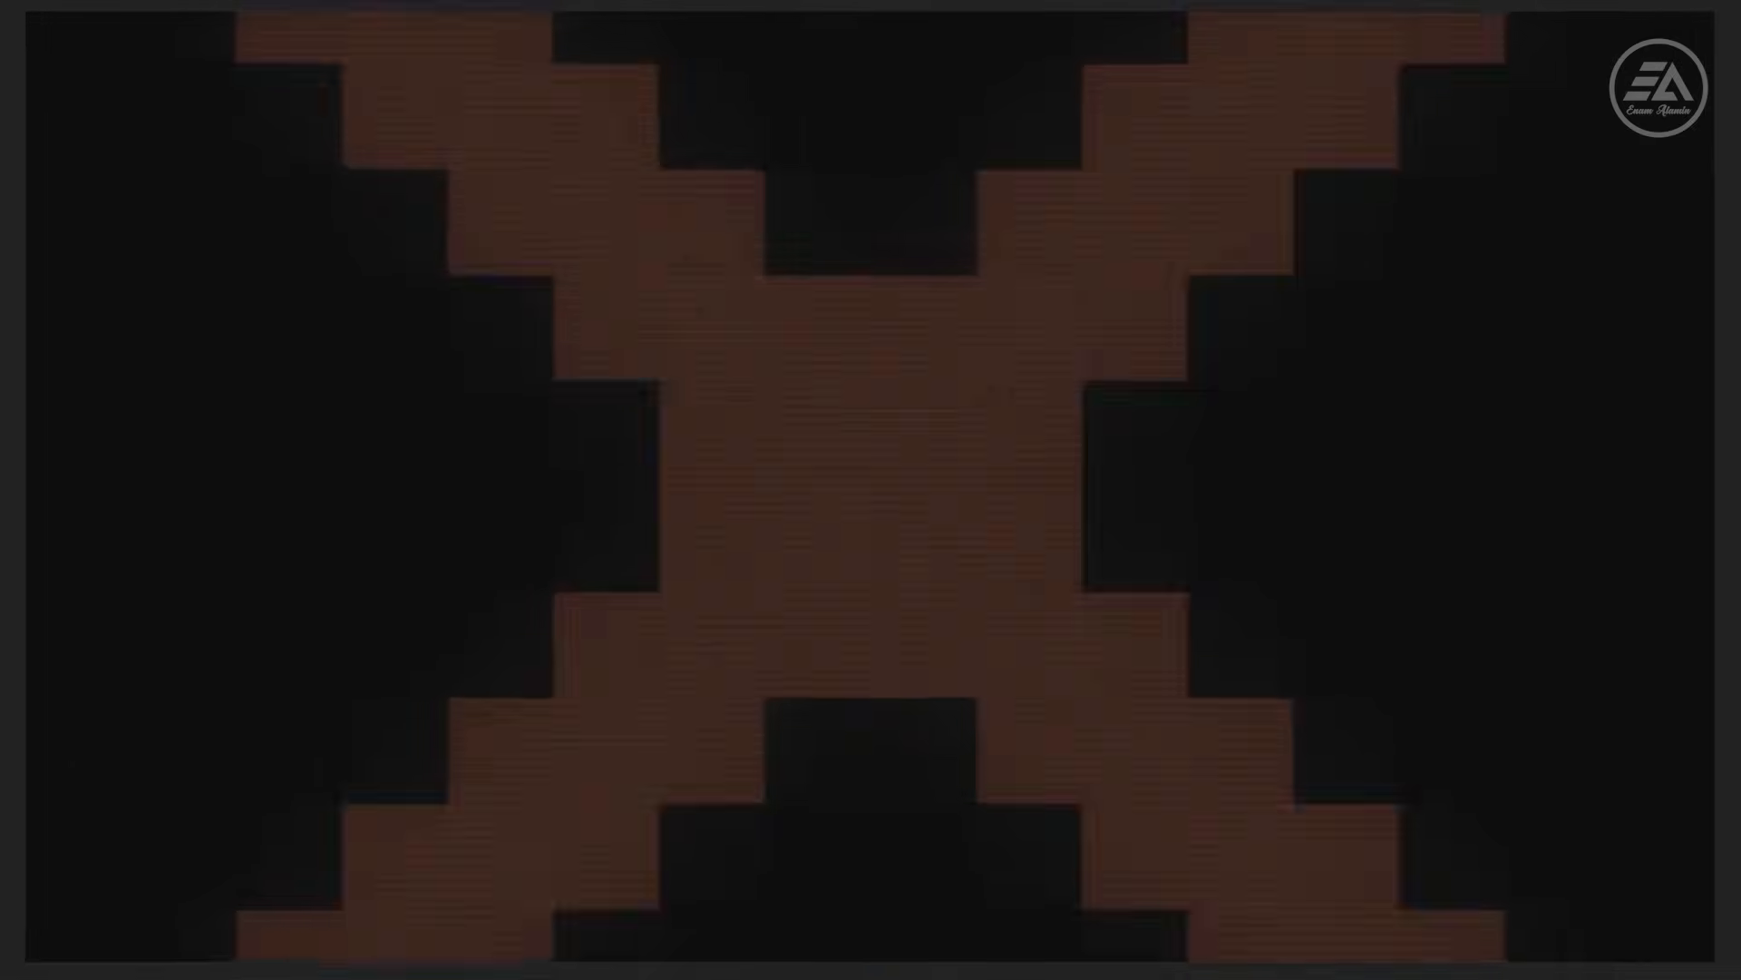